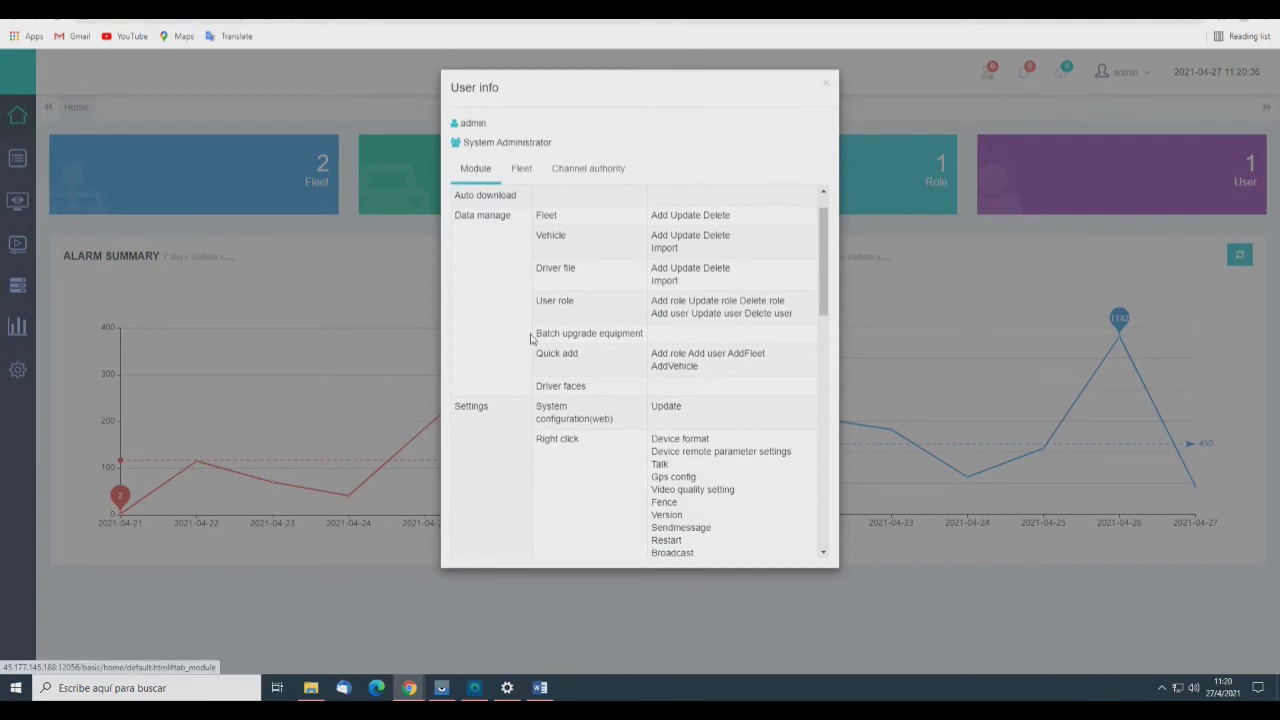
- Inspect the admin account's fleet and channel authority, expanding both vehicles' channels, and close the user info
left_click(520, 180)
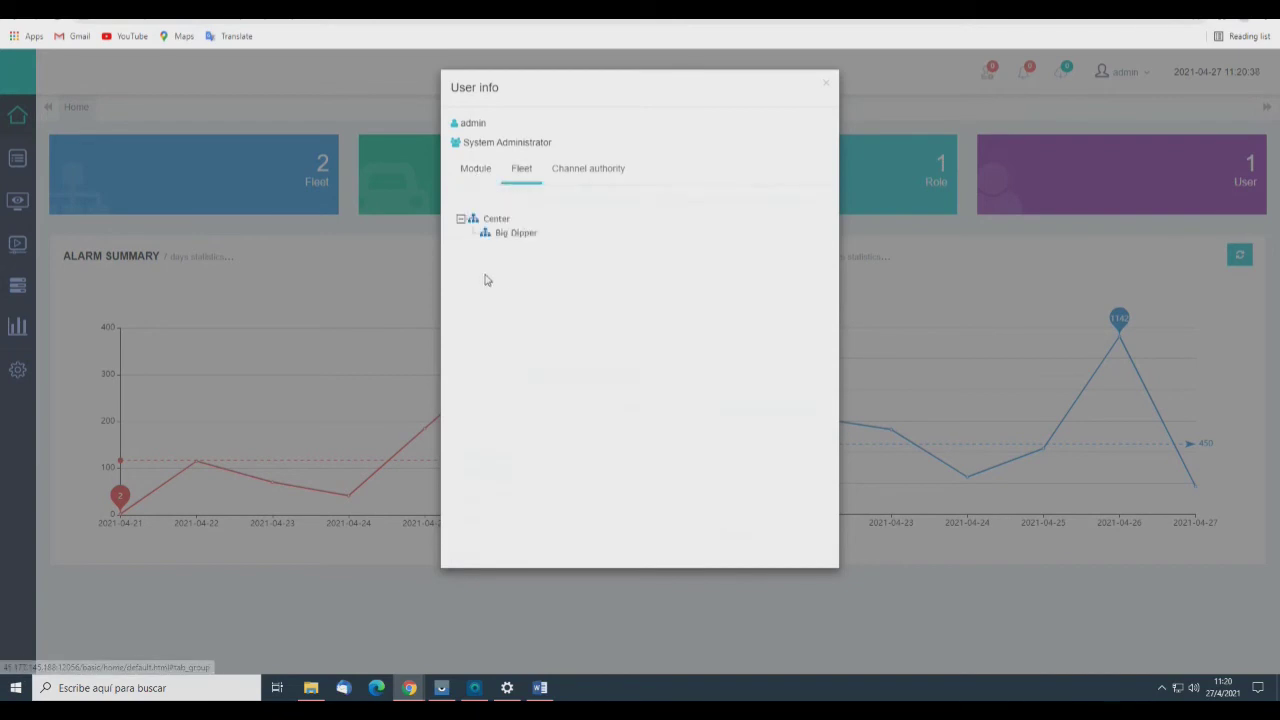
left_click(516, 234)
left_click(578, 178)
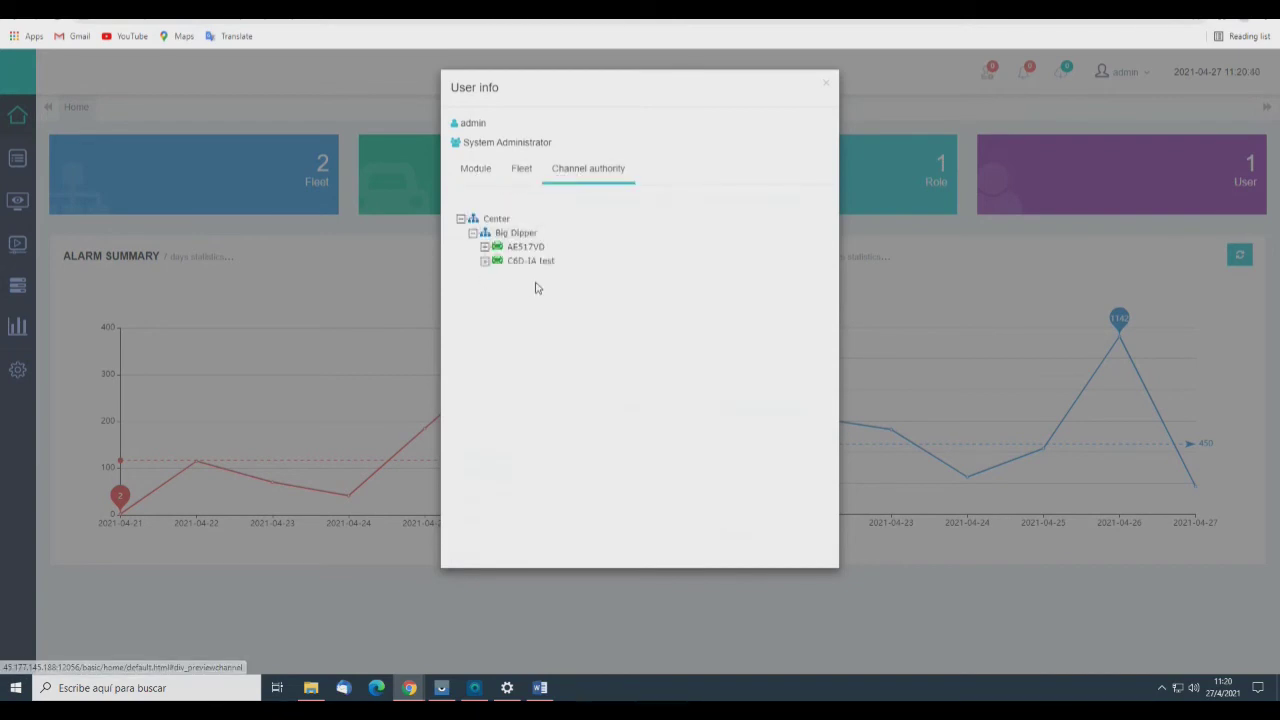
left_click(484, 246)
left_click(484, 331)
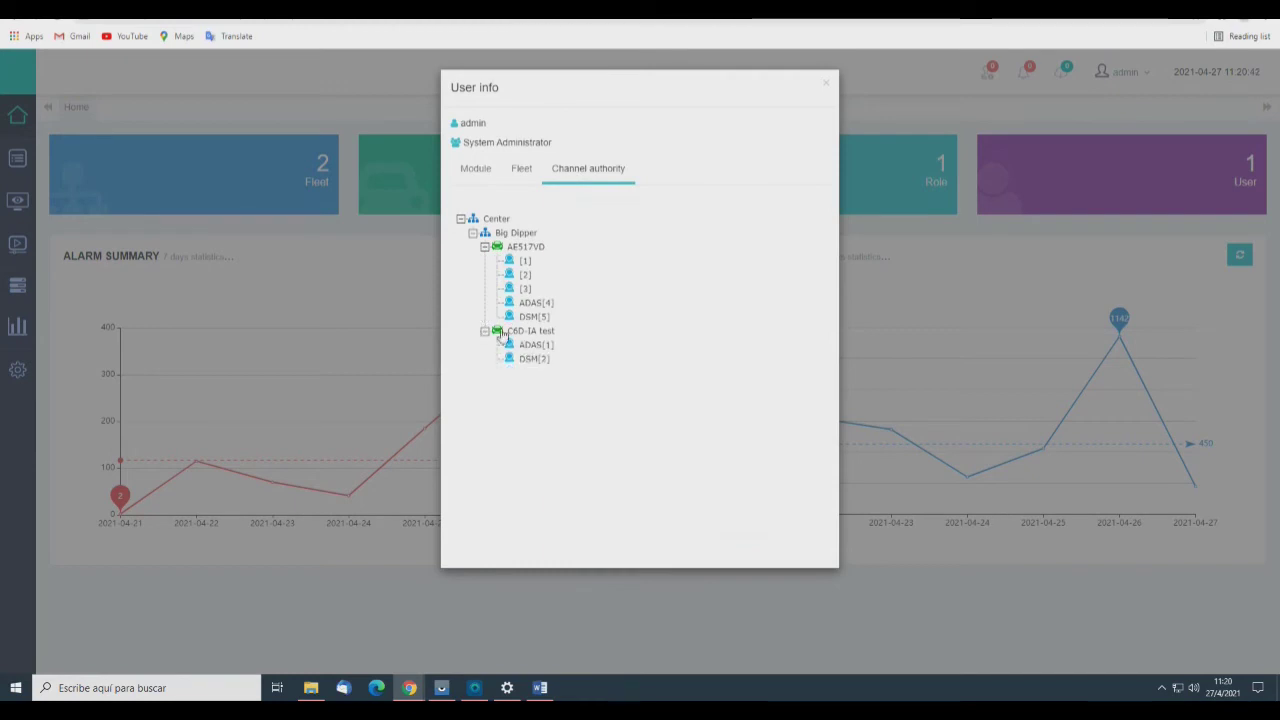
left_click(827, 89)
left_click(1128, 74)
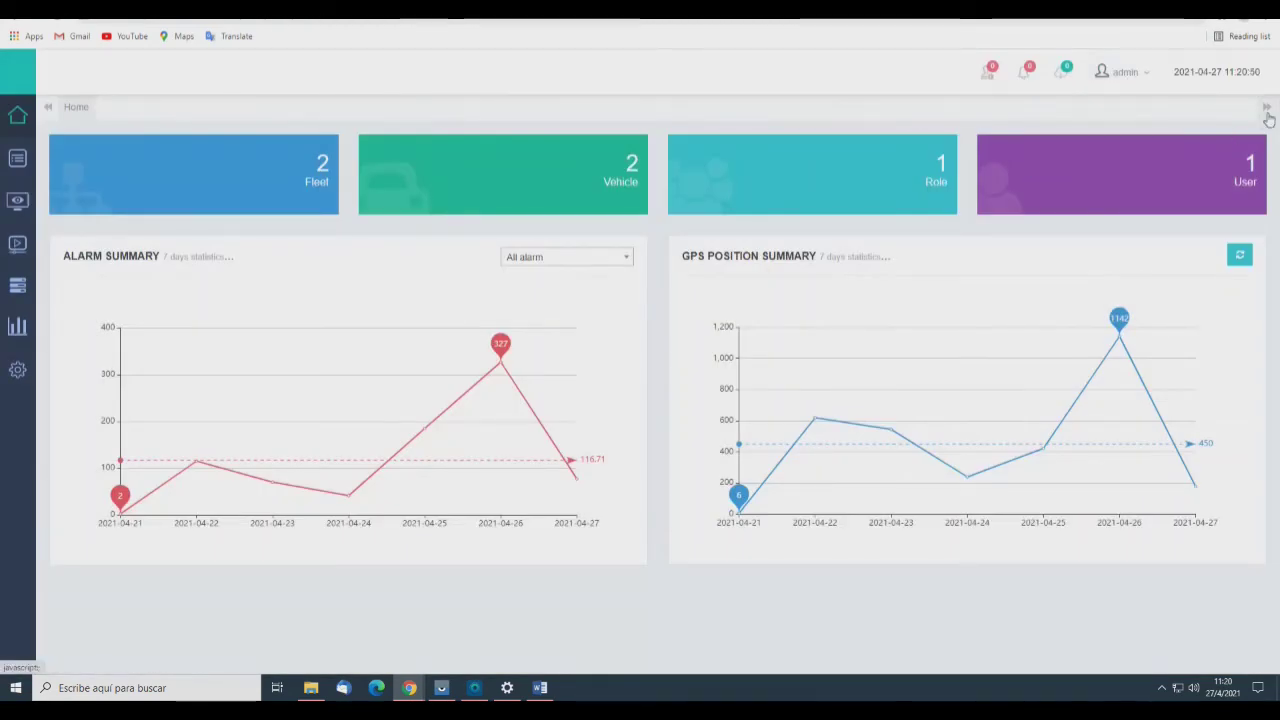
- Open the Quick add wizard for setting up a fleet, vehicle, role and user
left_click(17, 326)
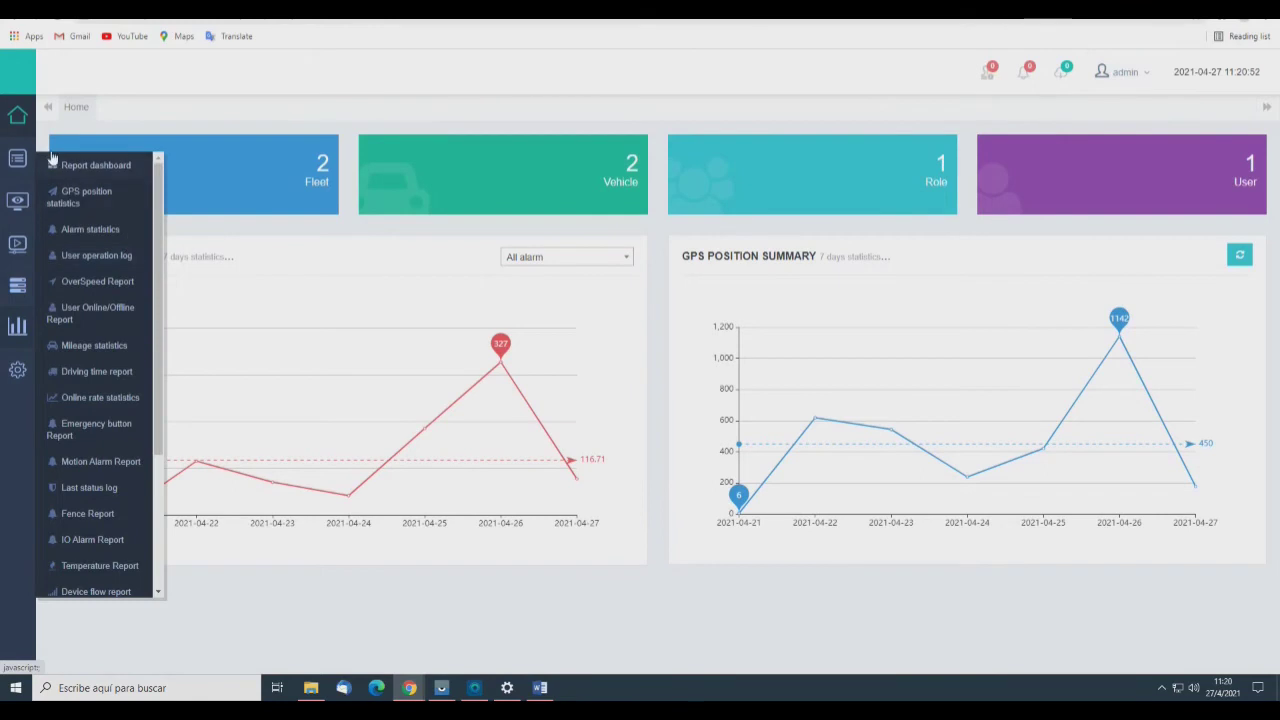
mouse_move(18, 172)
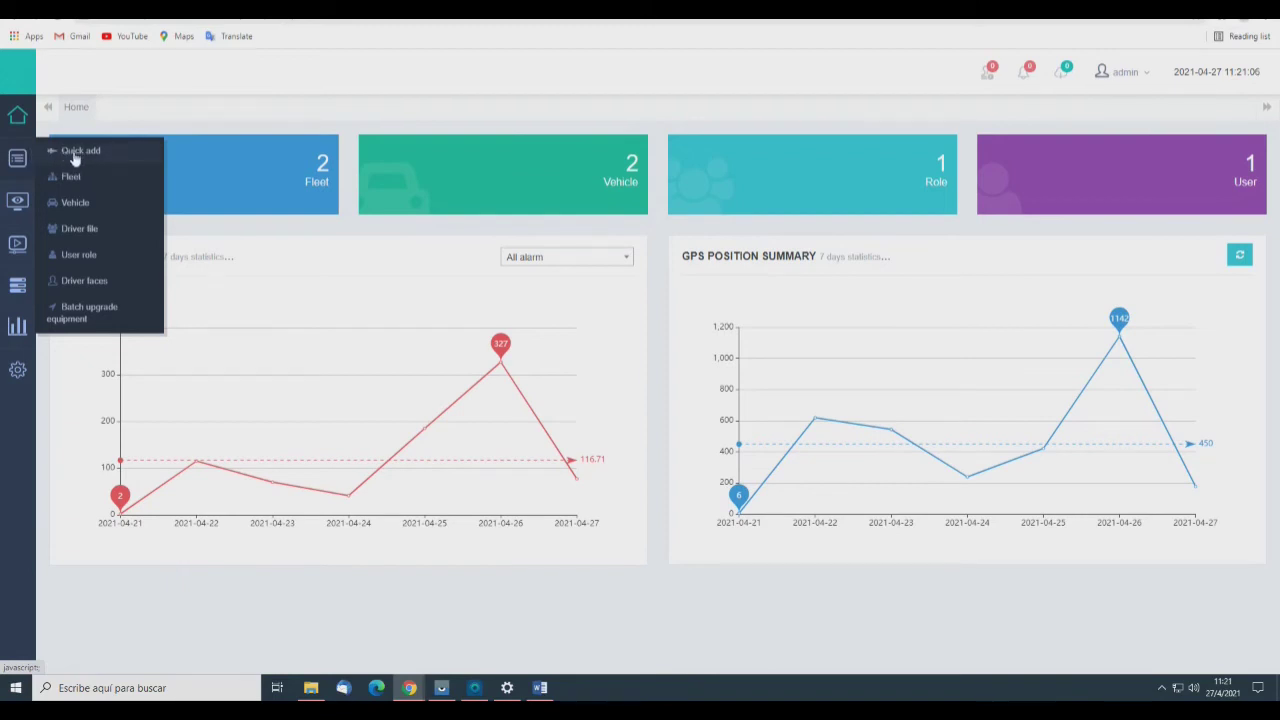
left_click(112, 157)
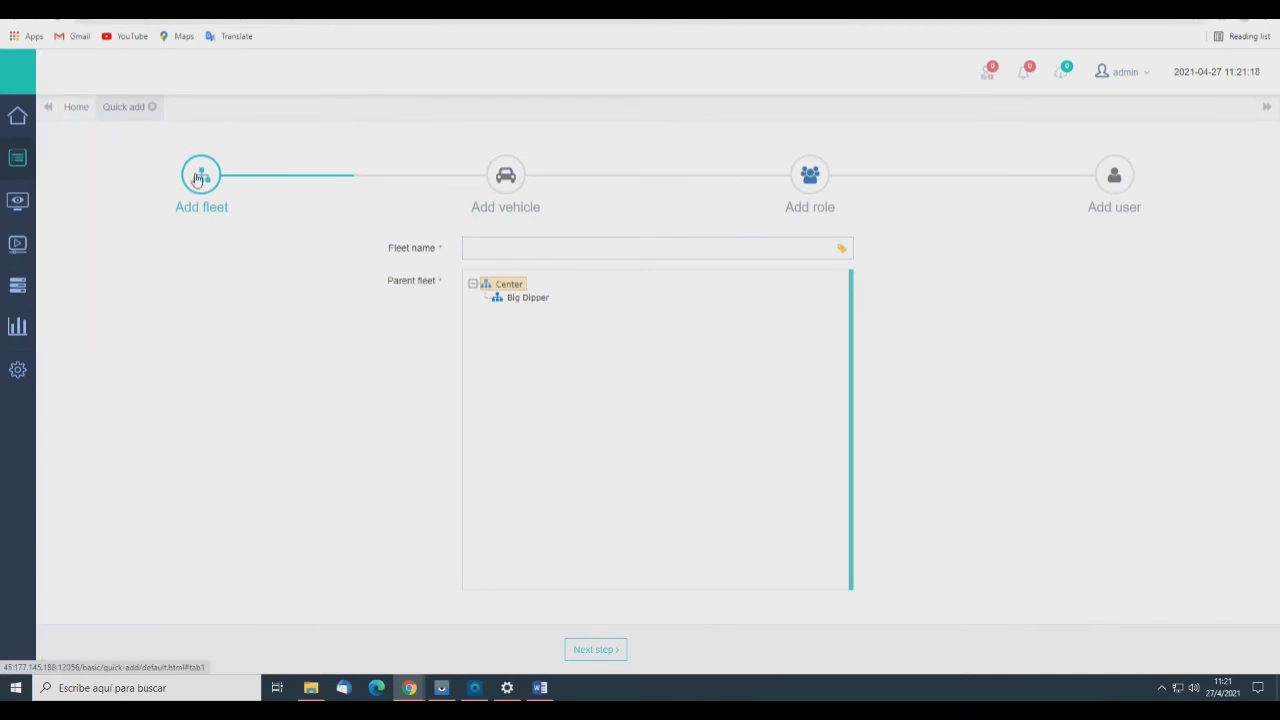
- Name the new fleet TEST with Big Dipper as its parent fleet and continue to adding a vehicle
left_click(551, 251)
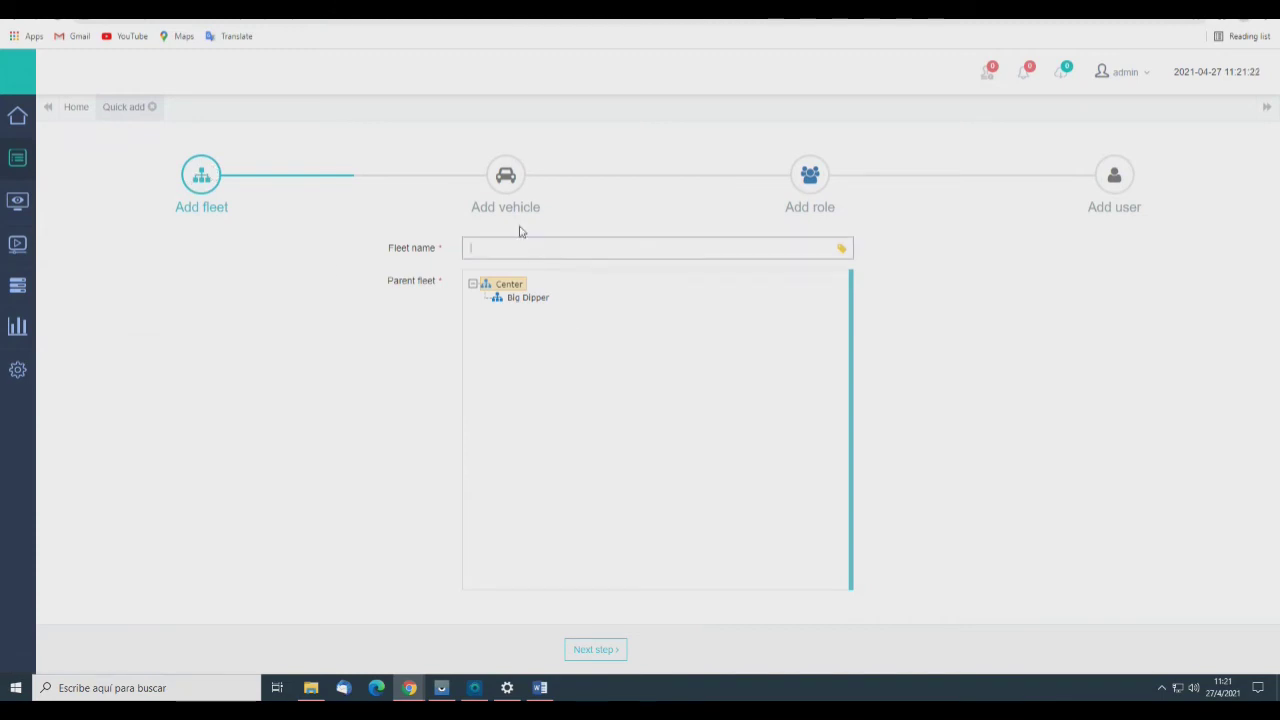
left_click(538, 299)
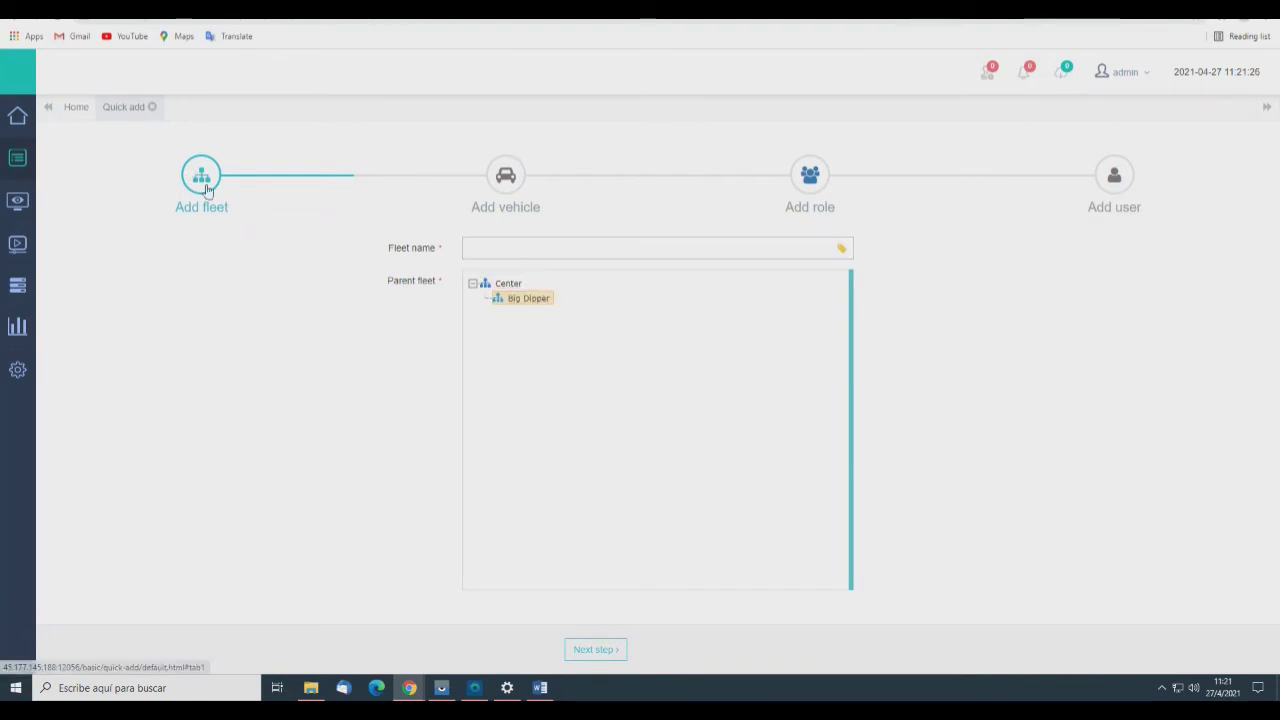
left_click(622, 652)
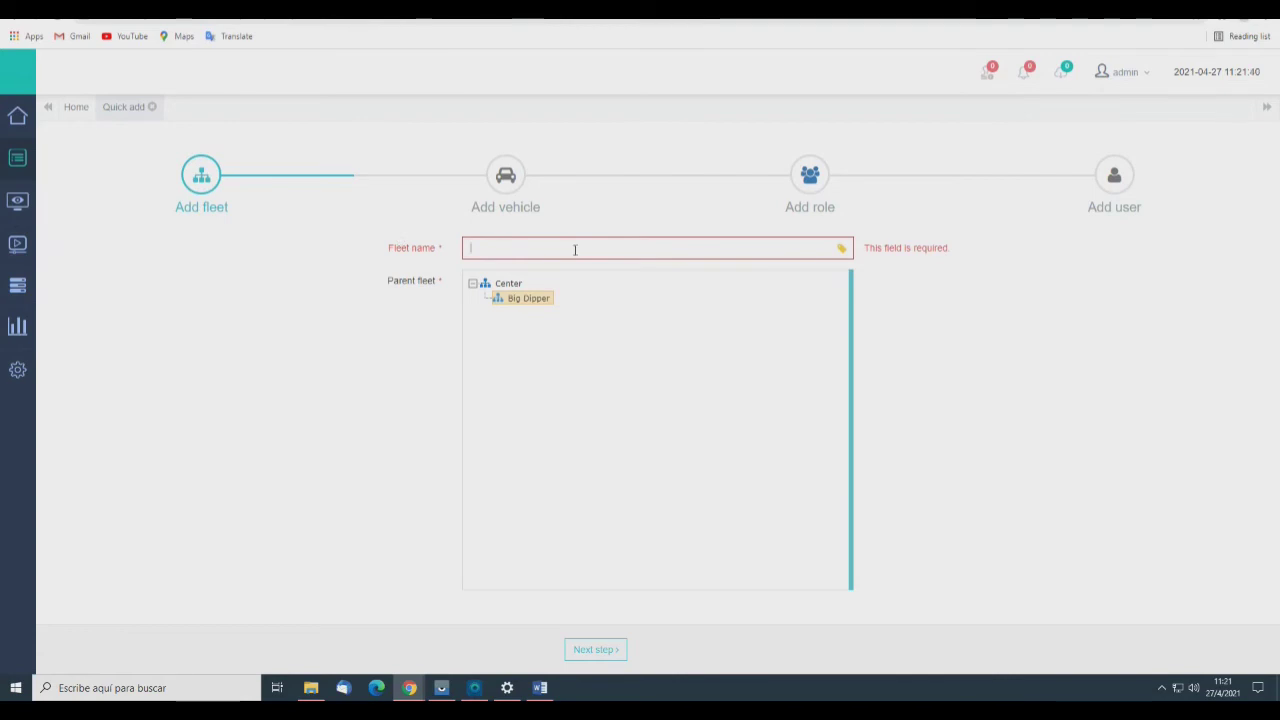
type("TEST")
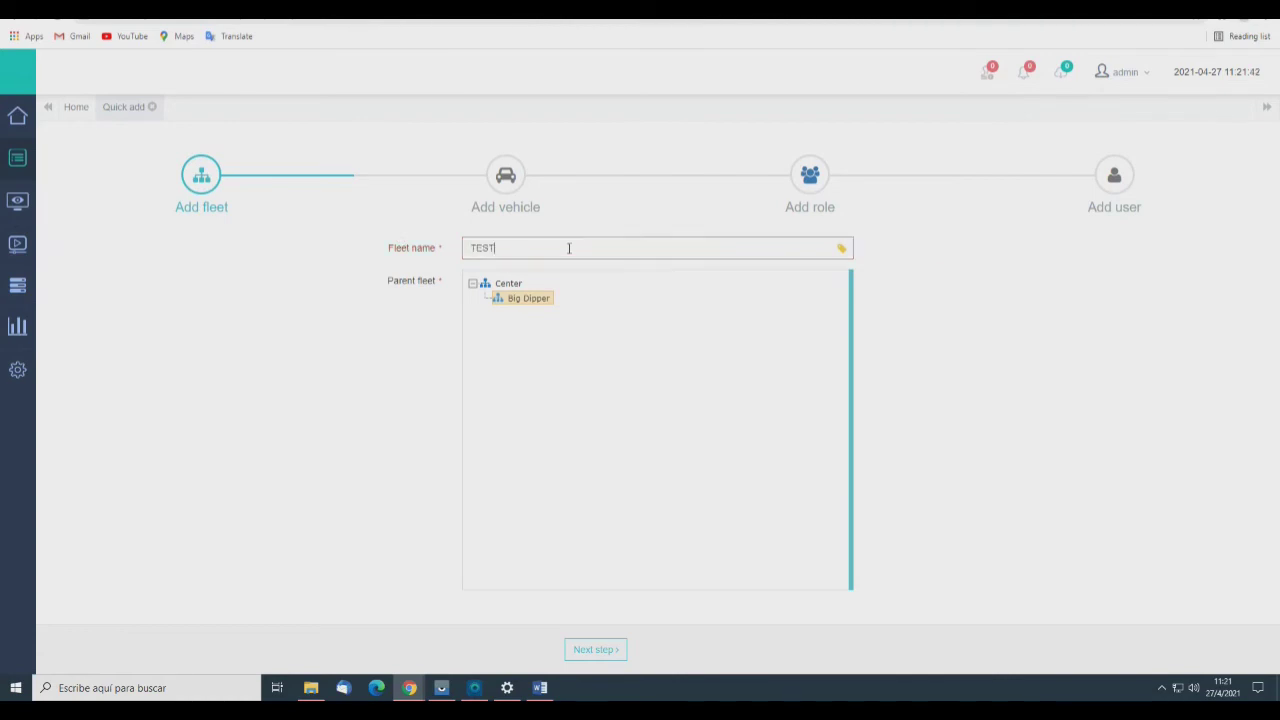
left_click(843, 250)
left_click(596, 649)
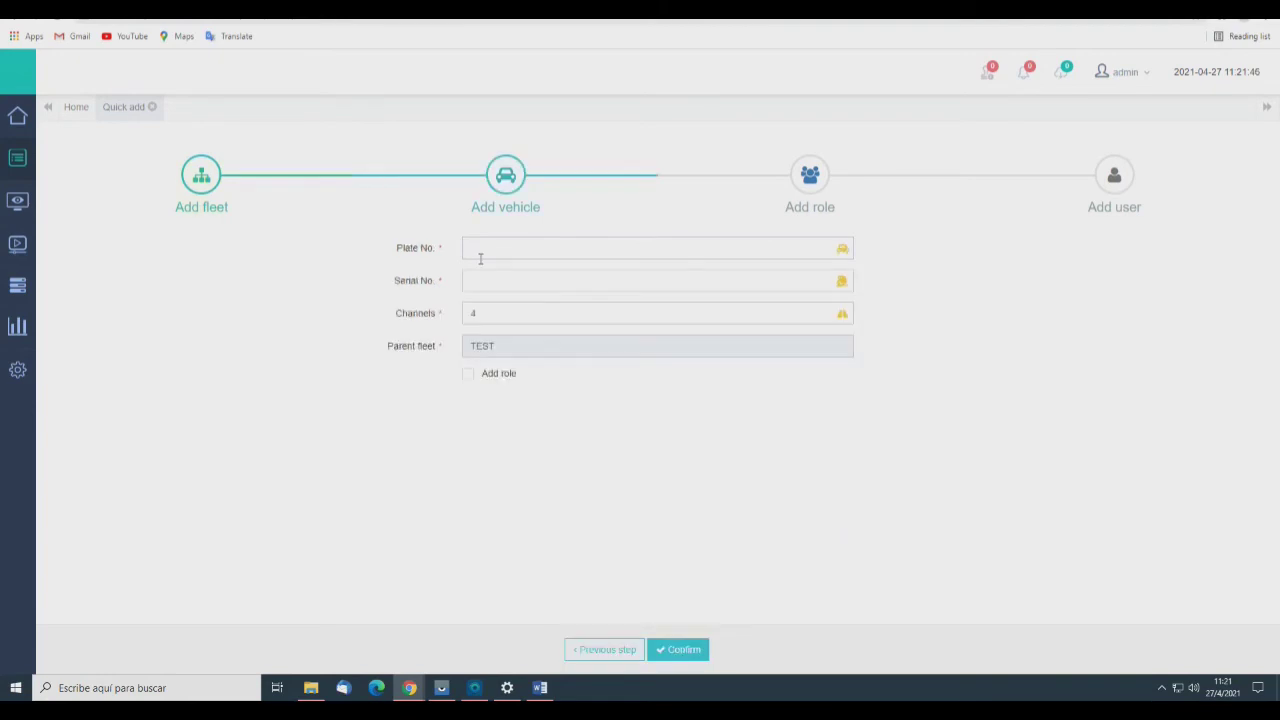
left_click(506, 247)
type("JF")
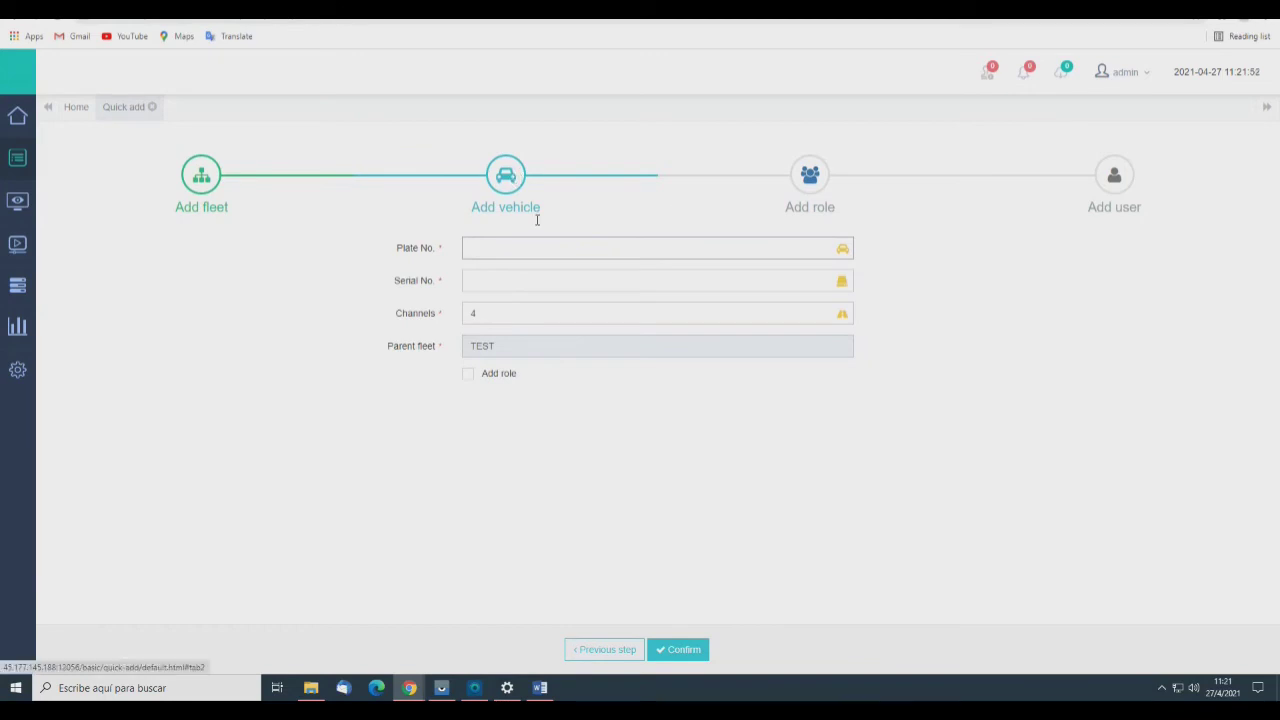
left_click(530, 285)
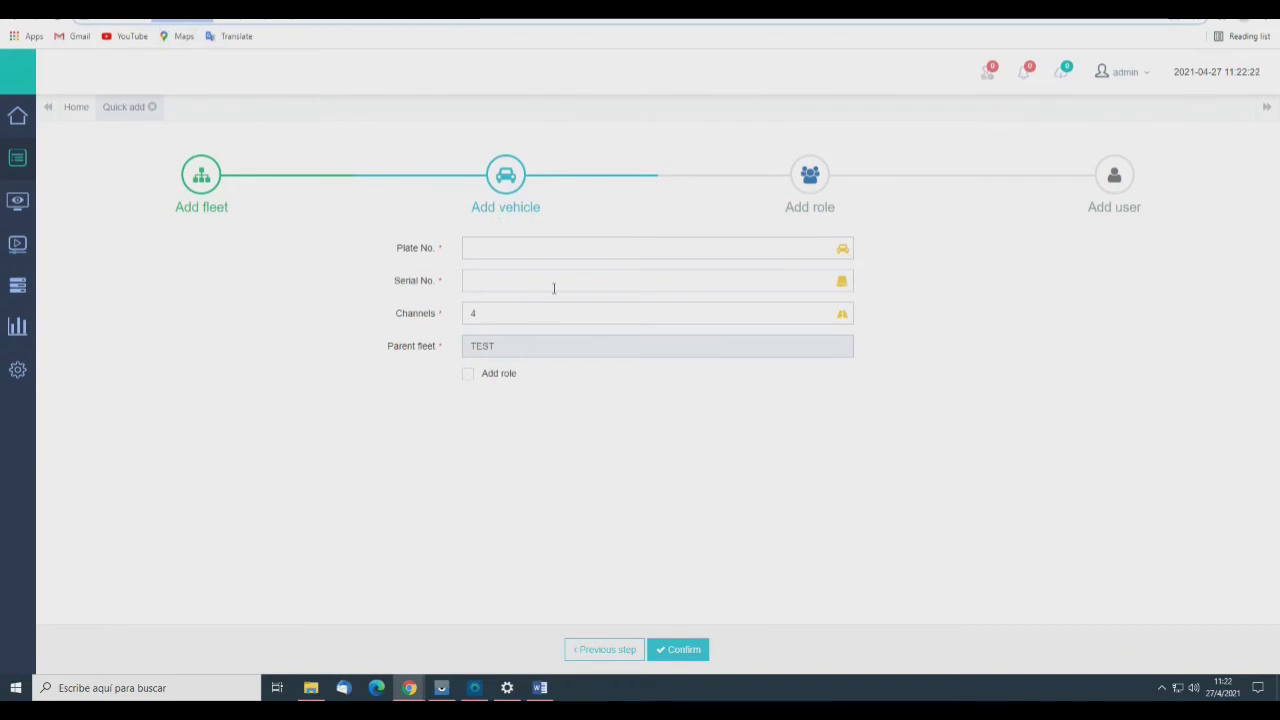
left_click(502, 284)
left_click_drag(389, 292, 480, 277)
left_click(491, 278)
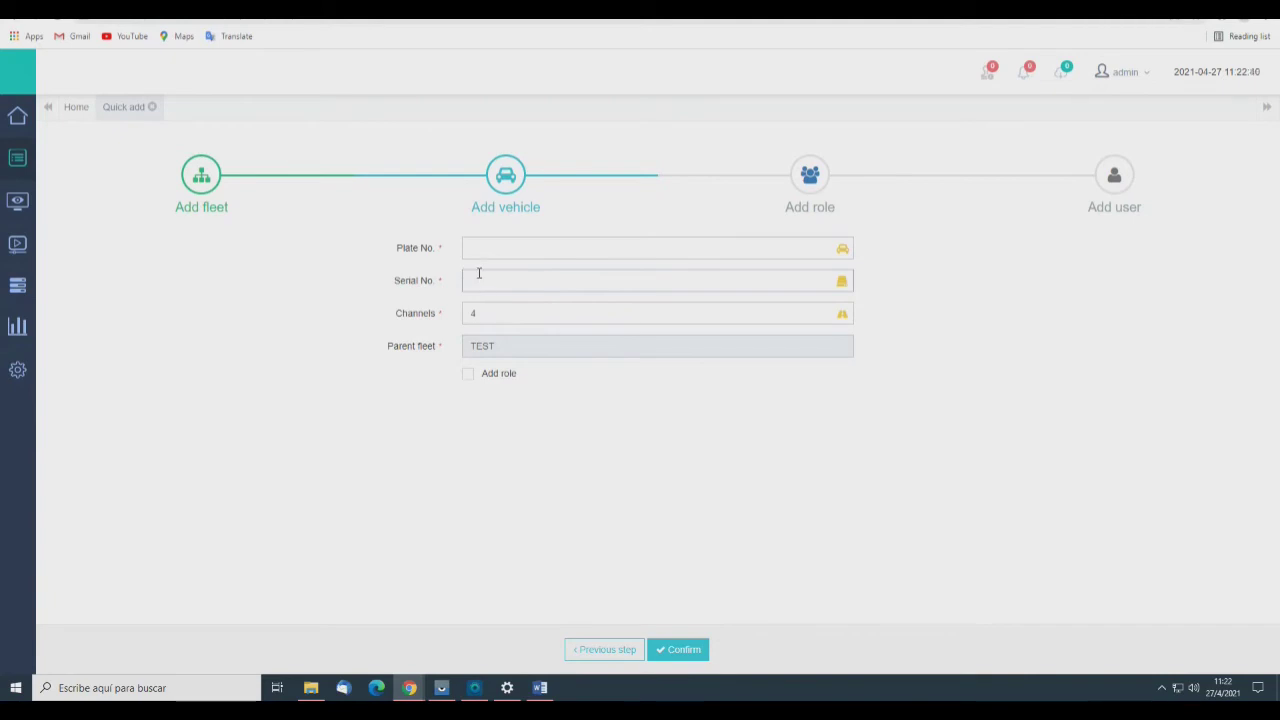
left_click_drag(408, 251, 508, 251)
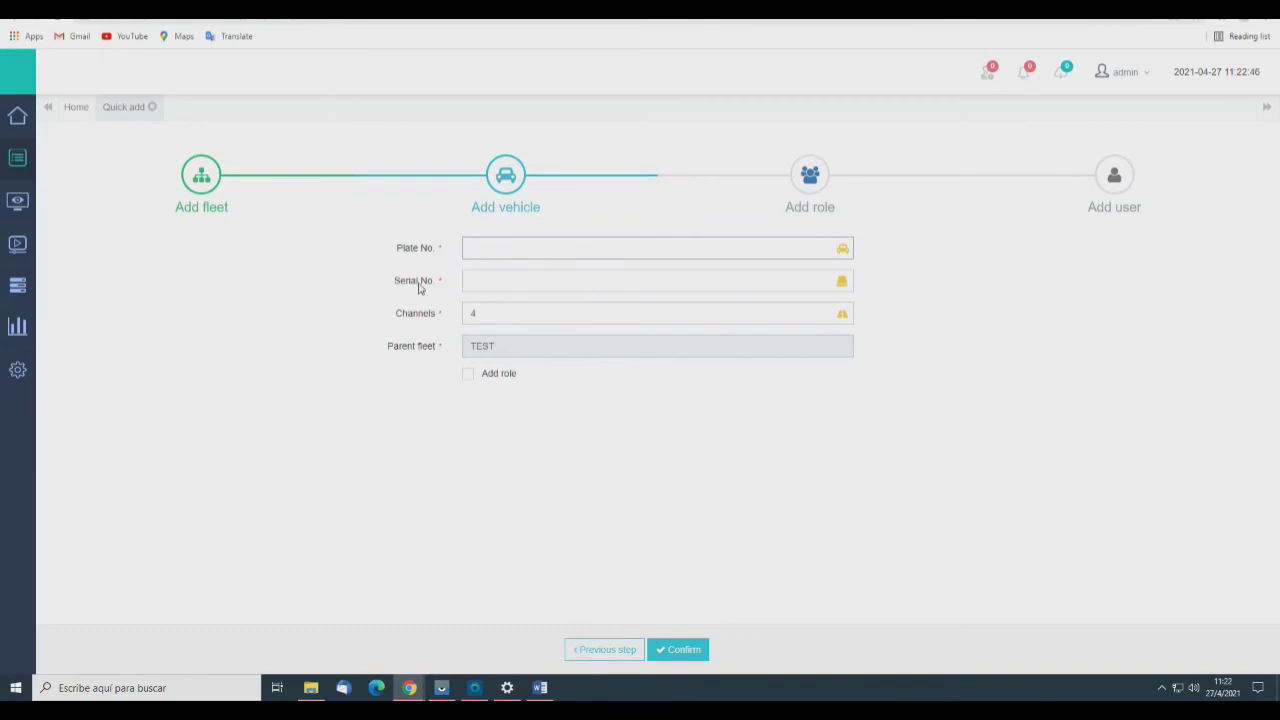
left_click_drag(374, 249, 465, 248)
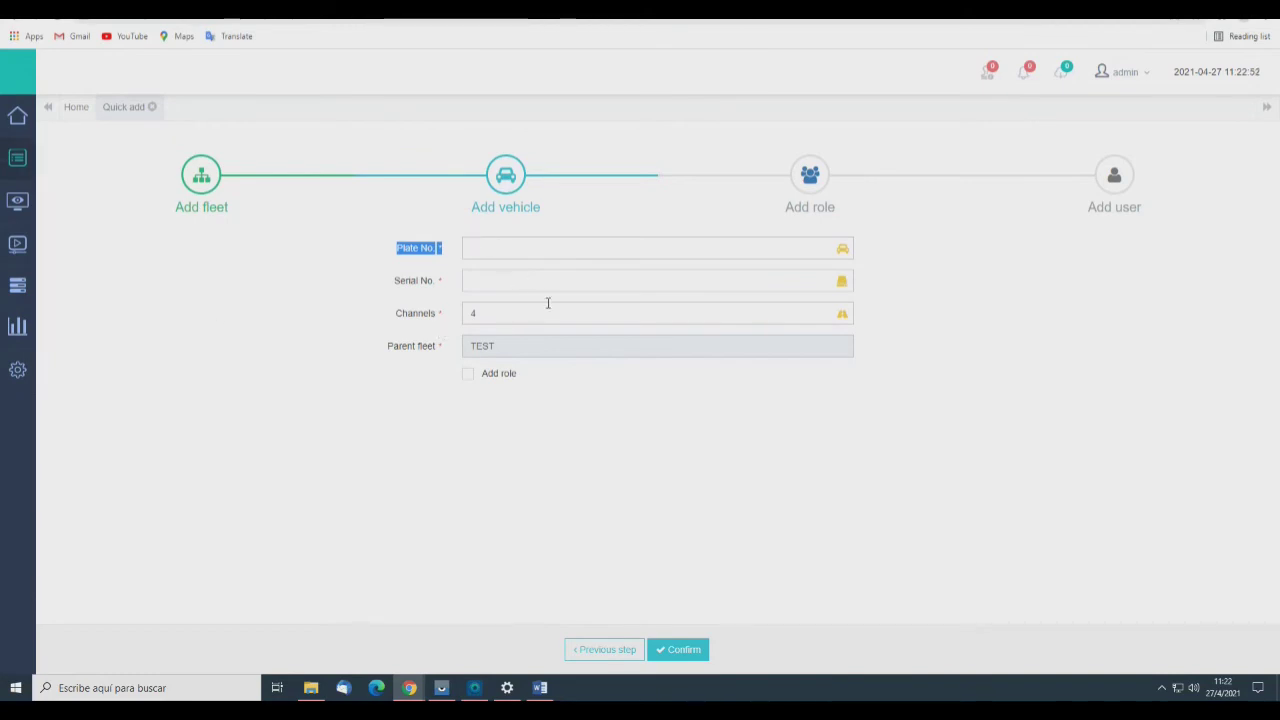
double_click(595, 316)
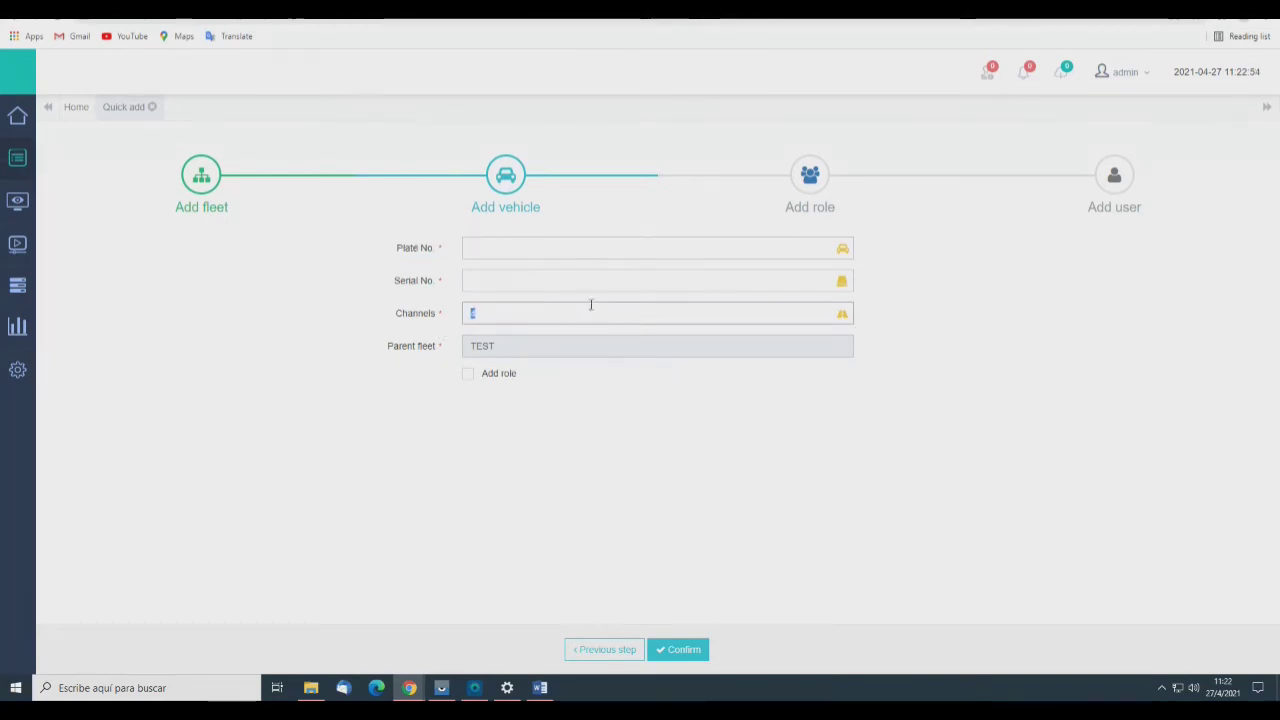
- Enter TEST as both the plate number and the serial number of the new vehicle
left_click(528, 244)
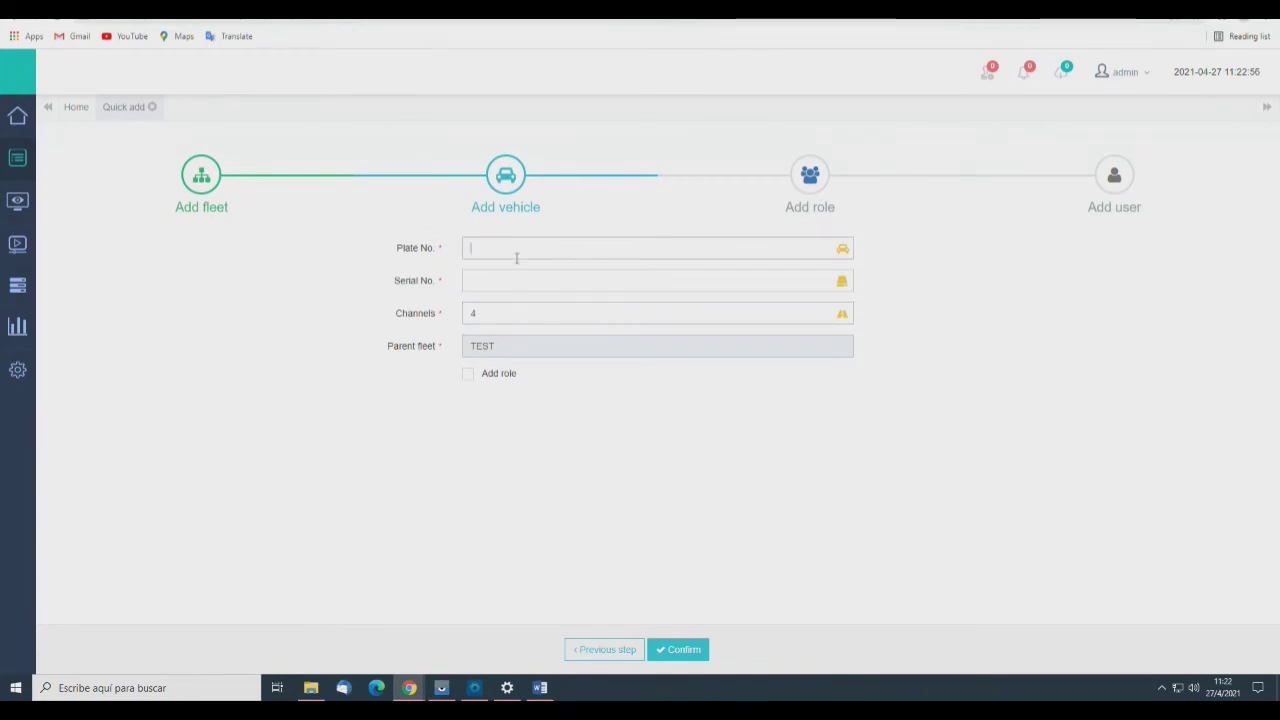
type("TEST")
key("Tab")
type("TEST")
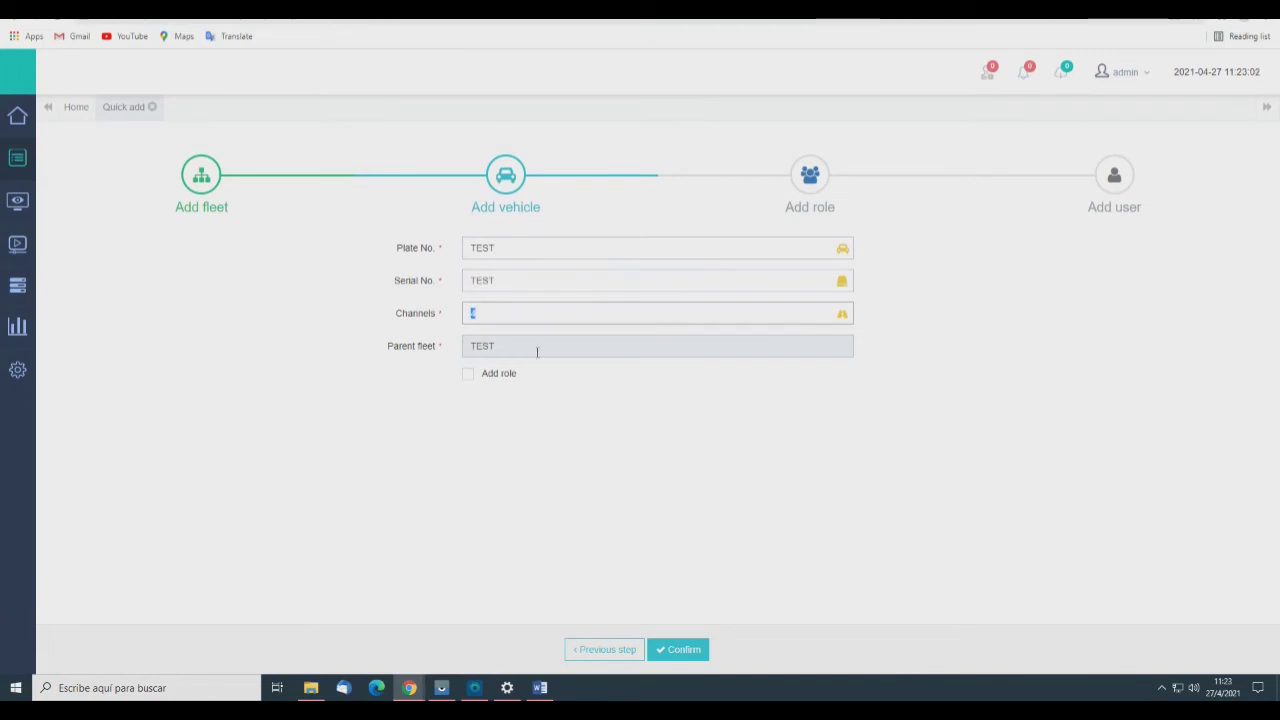
- Enable the Add role option, continue to role creation and name the new role TEST
left_click(472, 377)
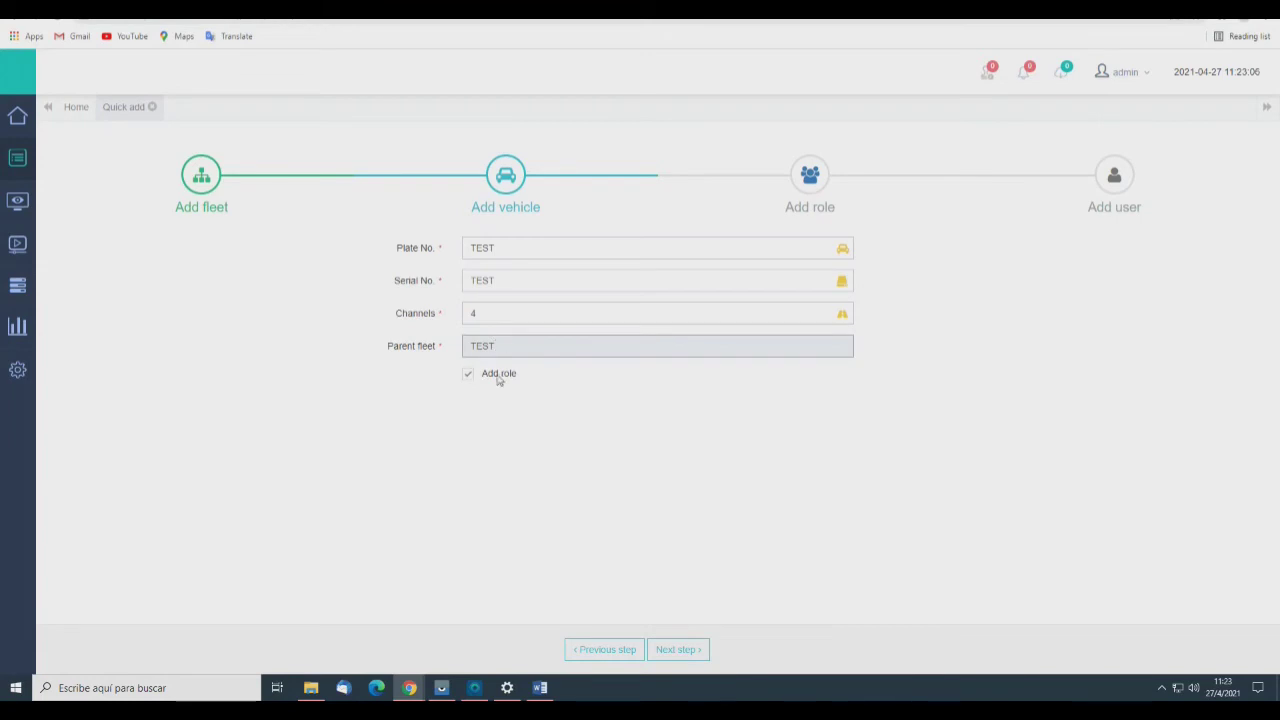
left_click(676, 649)
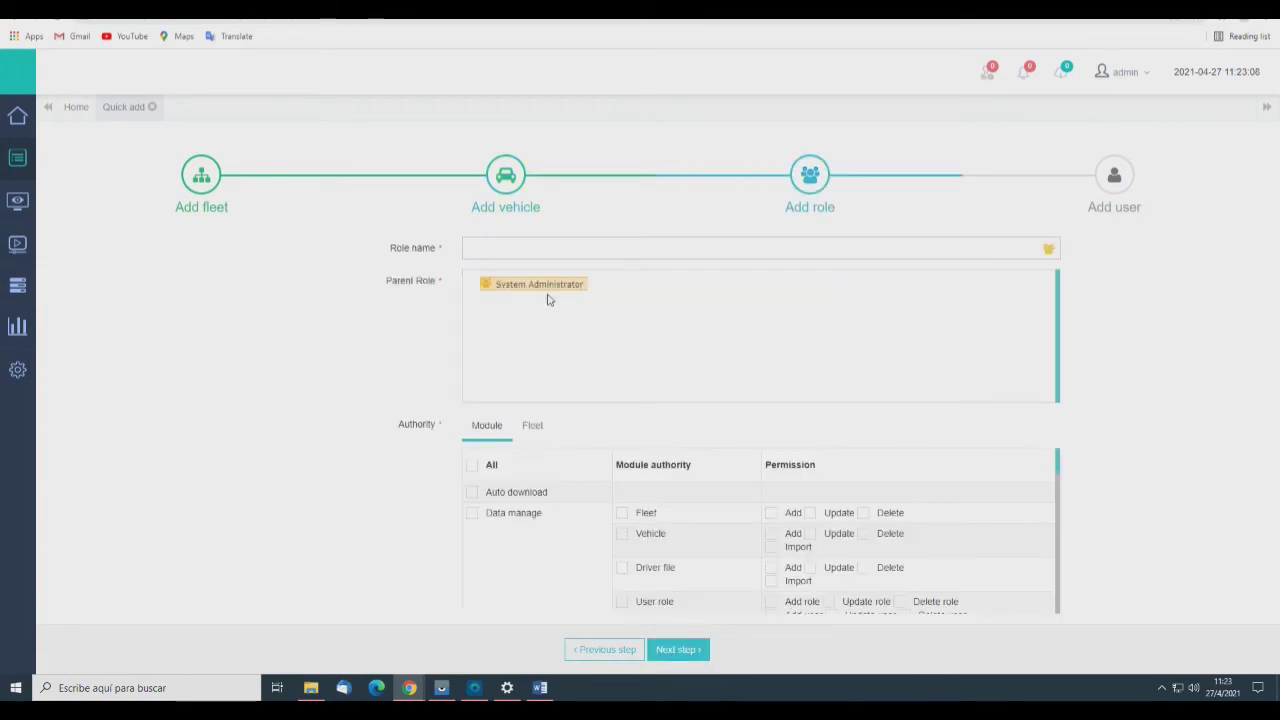
left_click(588, 247)
type("TEST")
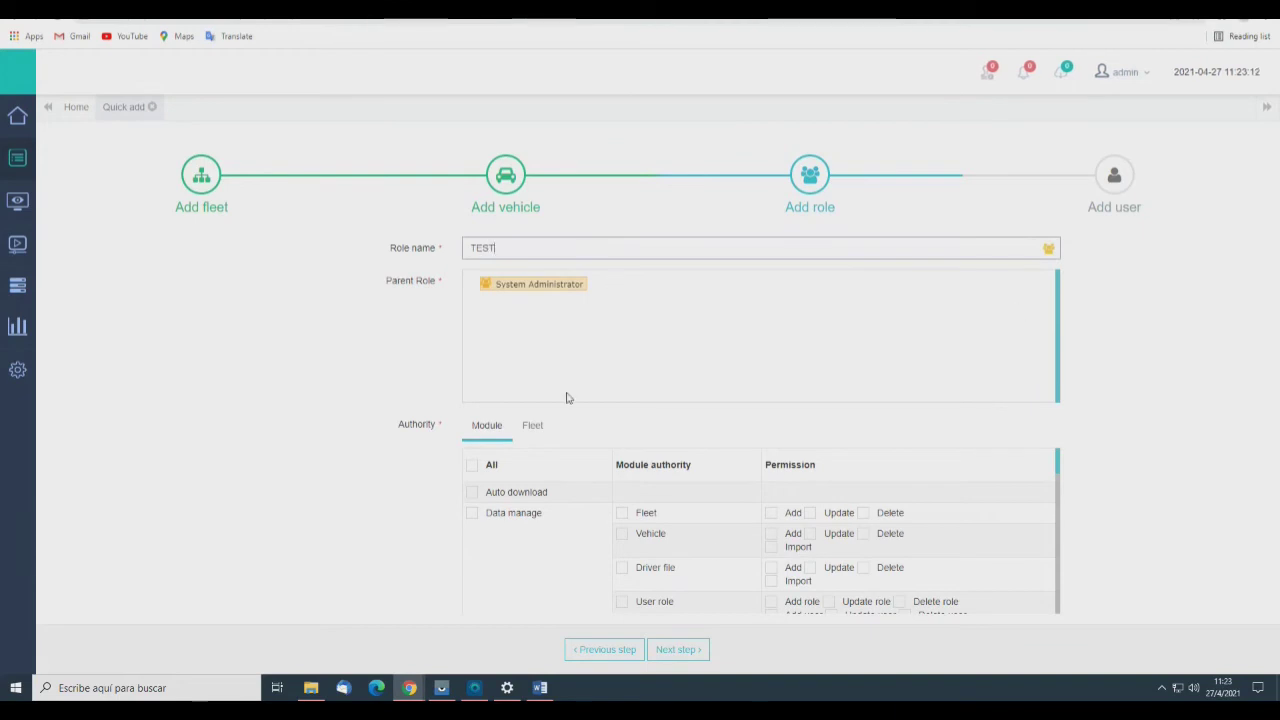
- Look through the module authorities and permissions available for the new role
scroll(750, 608, "down", 1)
scroll(530, 515, "down", 2)
scroll(541, 513, "up", 3)
scroll(486, 535, "down", 2)
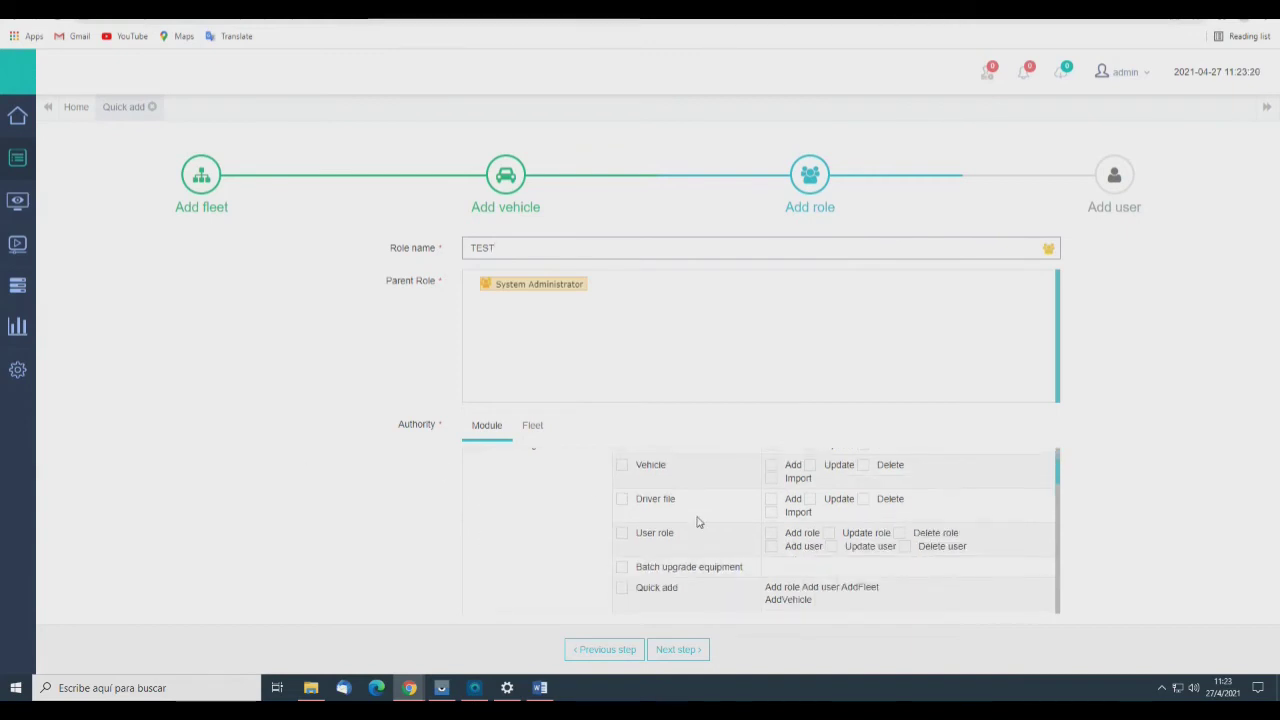
scroll(620, 550, "up", 3)
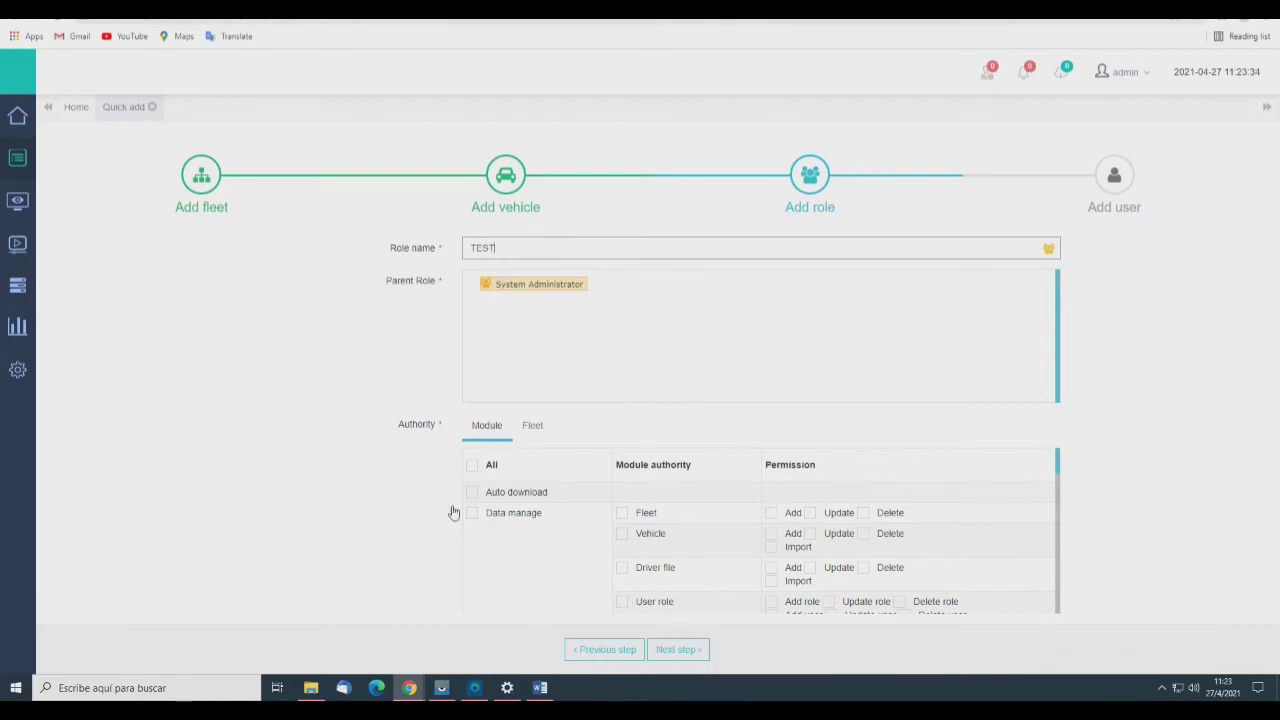
scroll(559, 510, "down", 1)
scroll(566, 471, "up", 1)
left_click(490, 433)
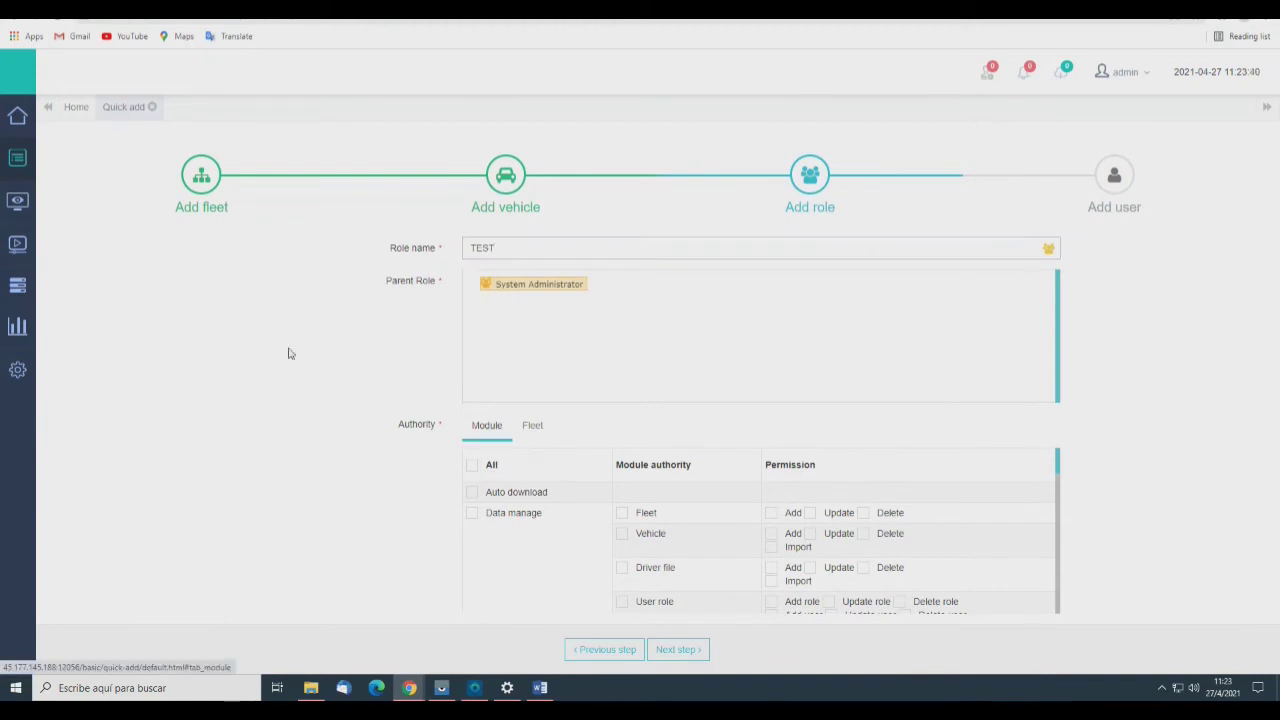
scroll(591, 556, "down", 1)
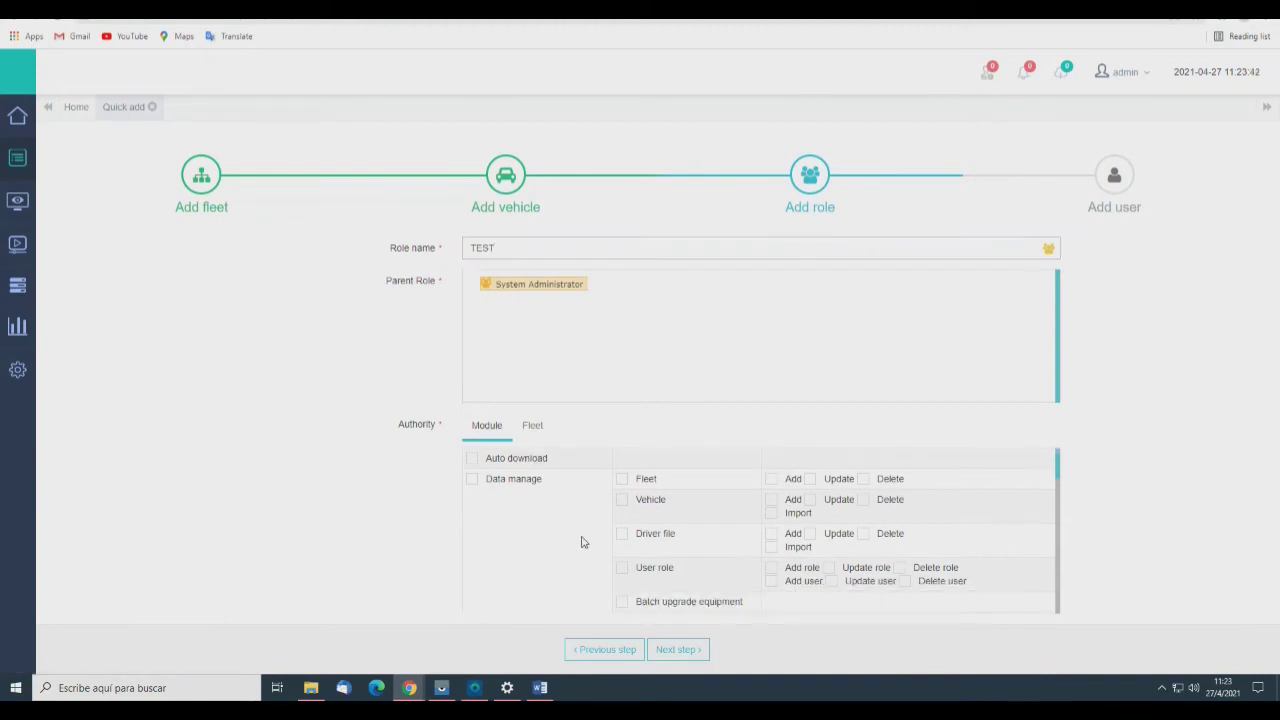
scroll(583, 542, "down", 2)
scroll(566, 547, "up", 3)
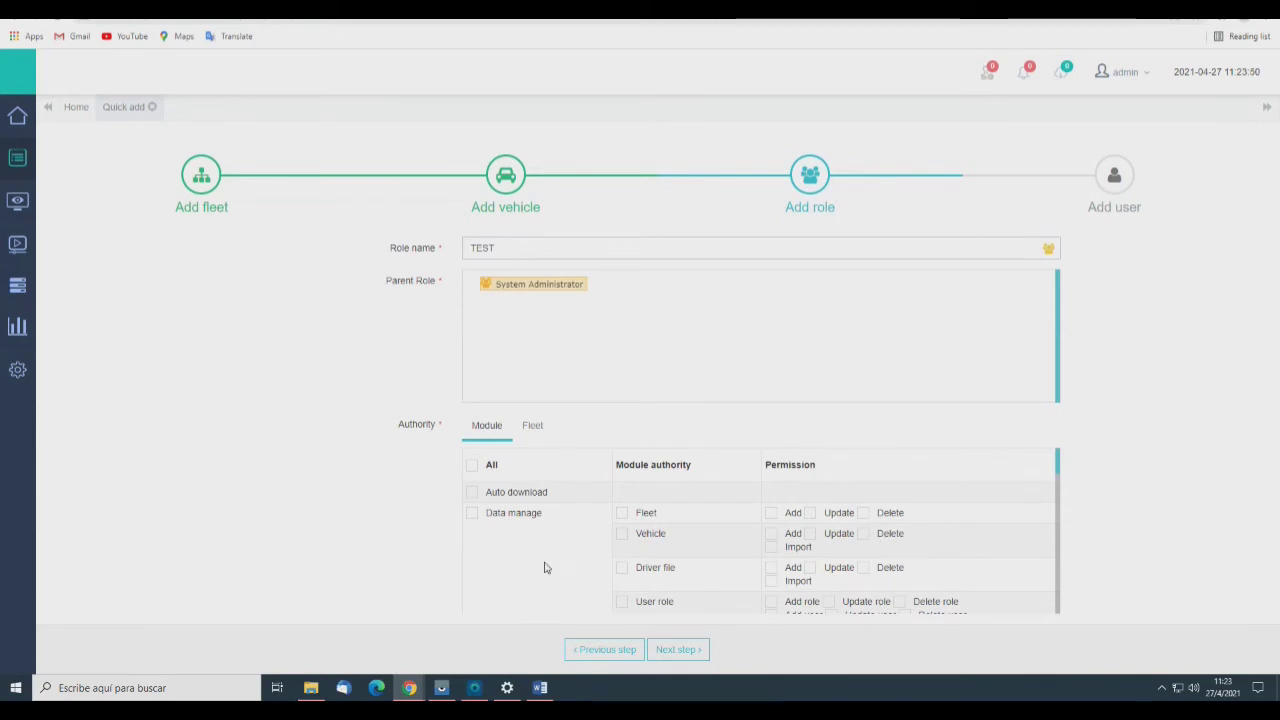
scroll(555, 512, "down", 1)
scroll(555, 505, "up", 1)
- Examine the individual modules under Data manage and the permissions offered for each of them
left_click(473, 515)
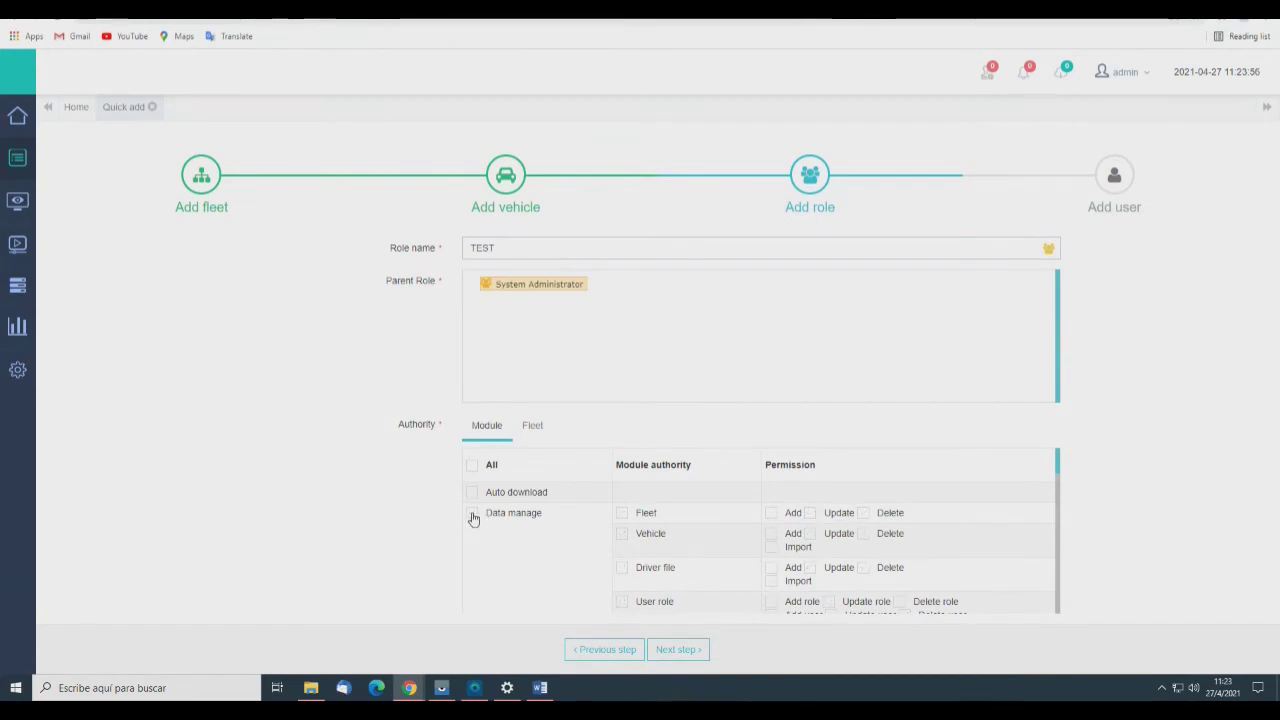
mouse_move(19, 160)
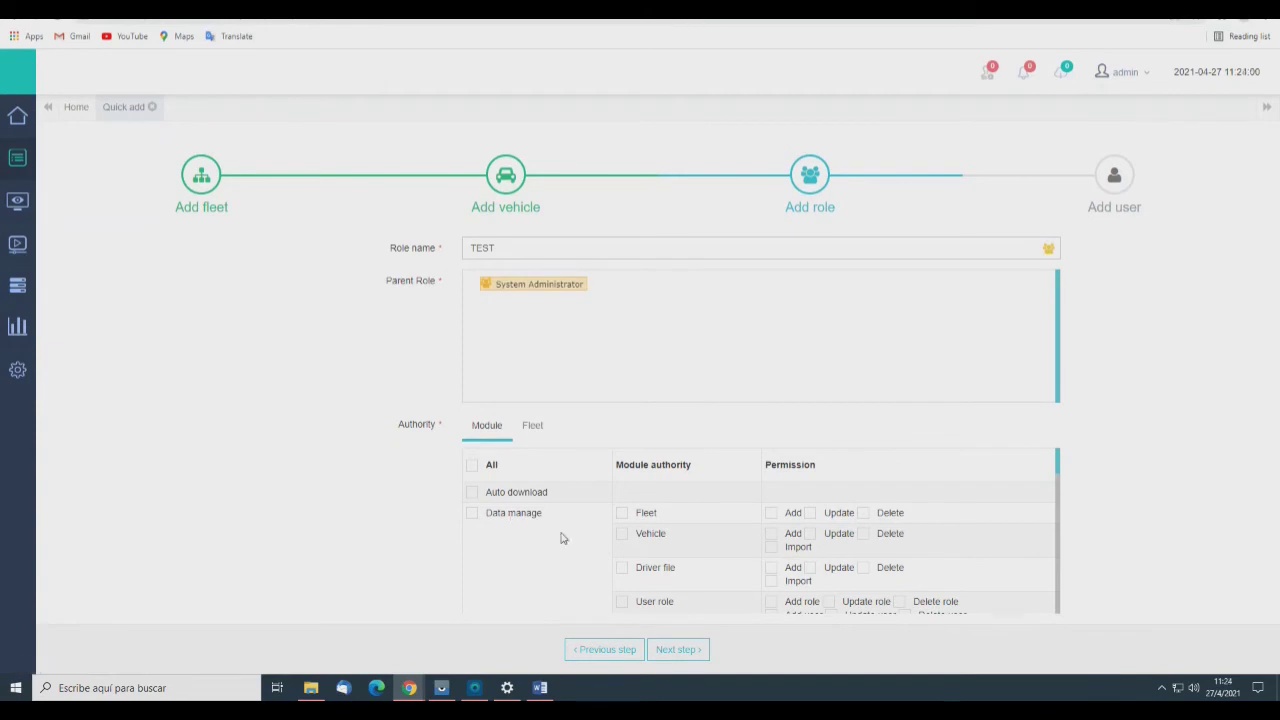
scroll(600, 530, "down", 1)
double_click(650, 499)
left_click_drag(645, 533, 680, 537)
scroll(666, 560, "down", 1)
left_click(660, 566)
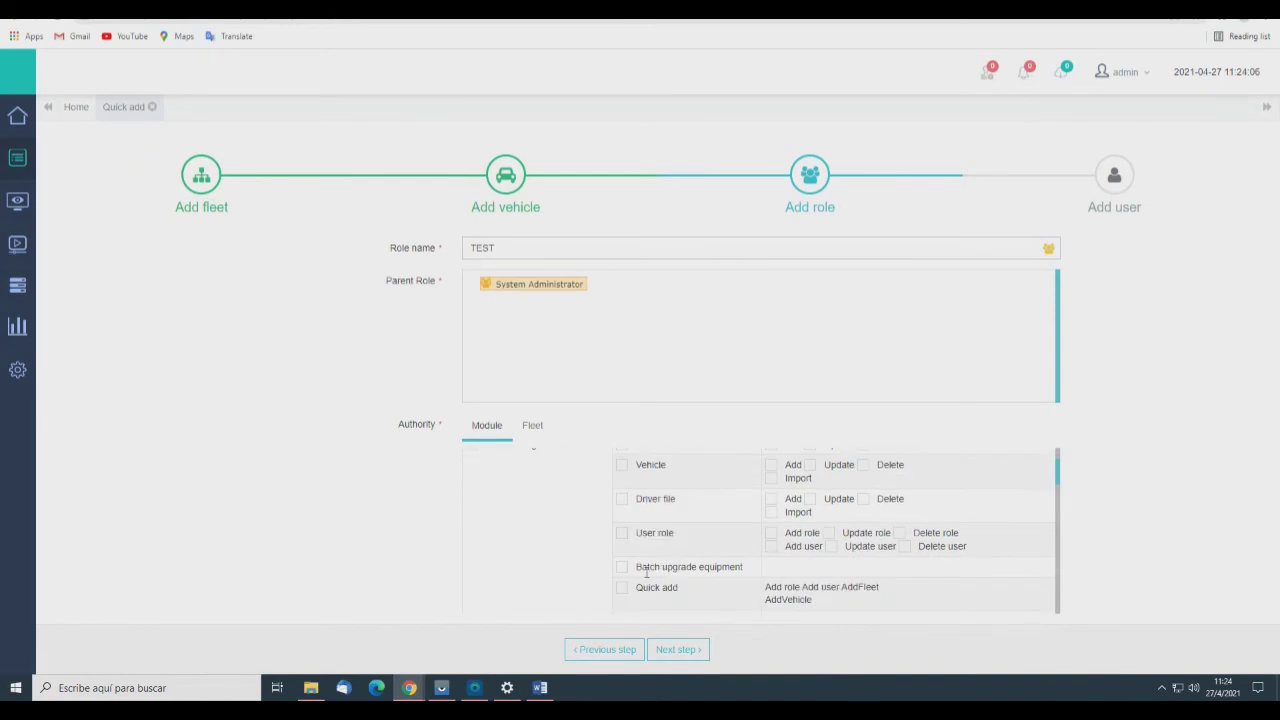
scroll(650, 578, "down", 1)
left_click_drag(632, 552, 755, 537)
left_click(677, 551)
left_click(640, 541)
left_click_drag(640, 556, 680, 562)
left_click(680, 562)
scroll(677, 545, "up", 1)
scroll(677, 545, "up", 1)
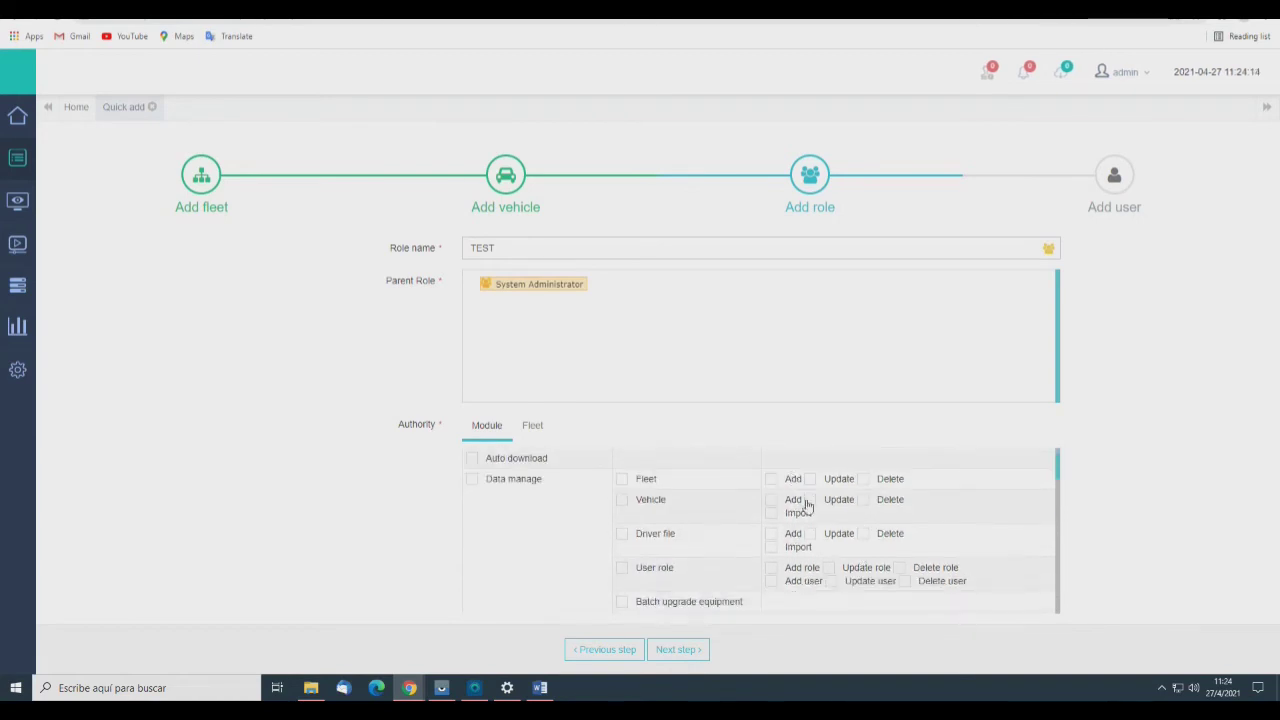
scroll(785, 505, "up", 1)
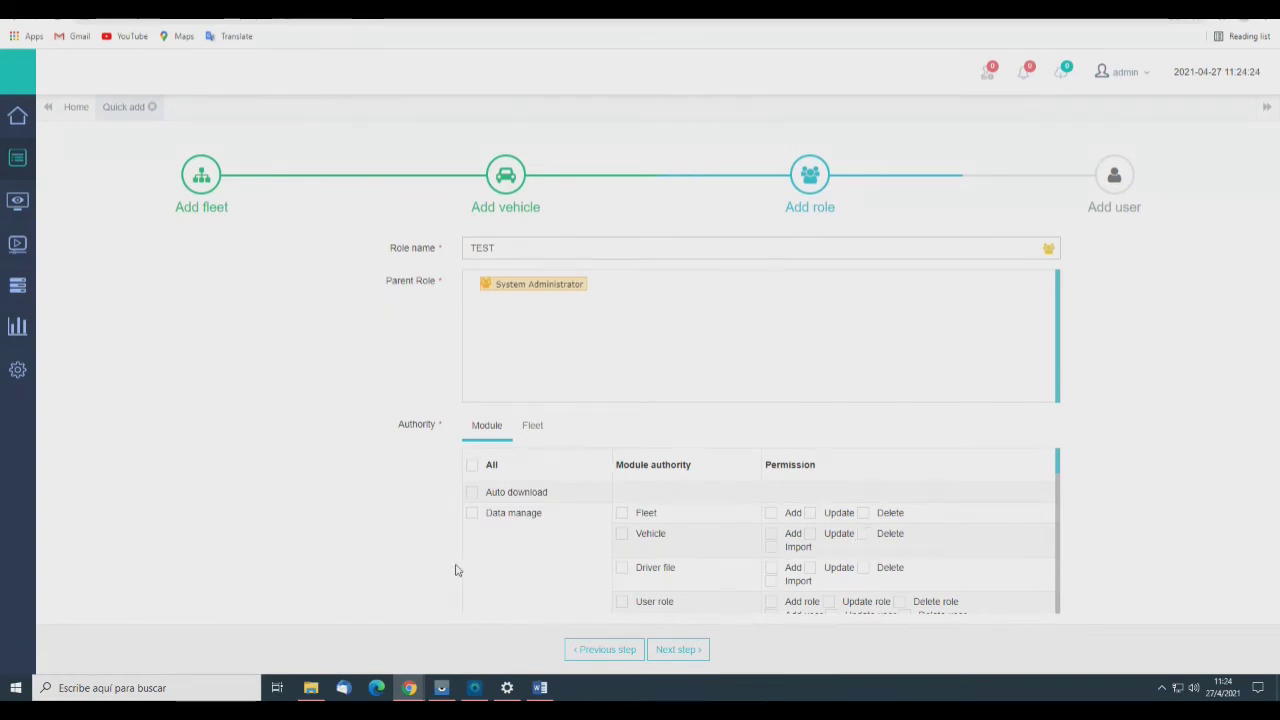
- Grant the role the Vehicle and Driver file modules, excluding the Update and Delete permissions from both
scroll(672, 480, "down", 2)
scroll(623, 471, "up", 2)
scroll(641, 534, "down", 1)
left_click(622, 500)
left_click(622, 534)
left_click(810, 500)
left_click(862, 501)
left_click(810, 534)
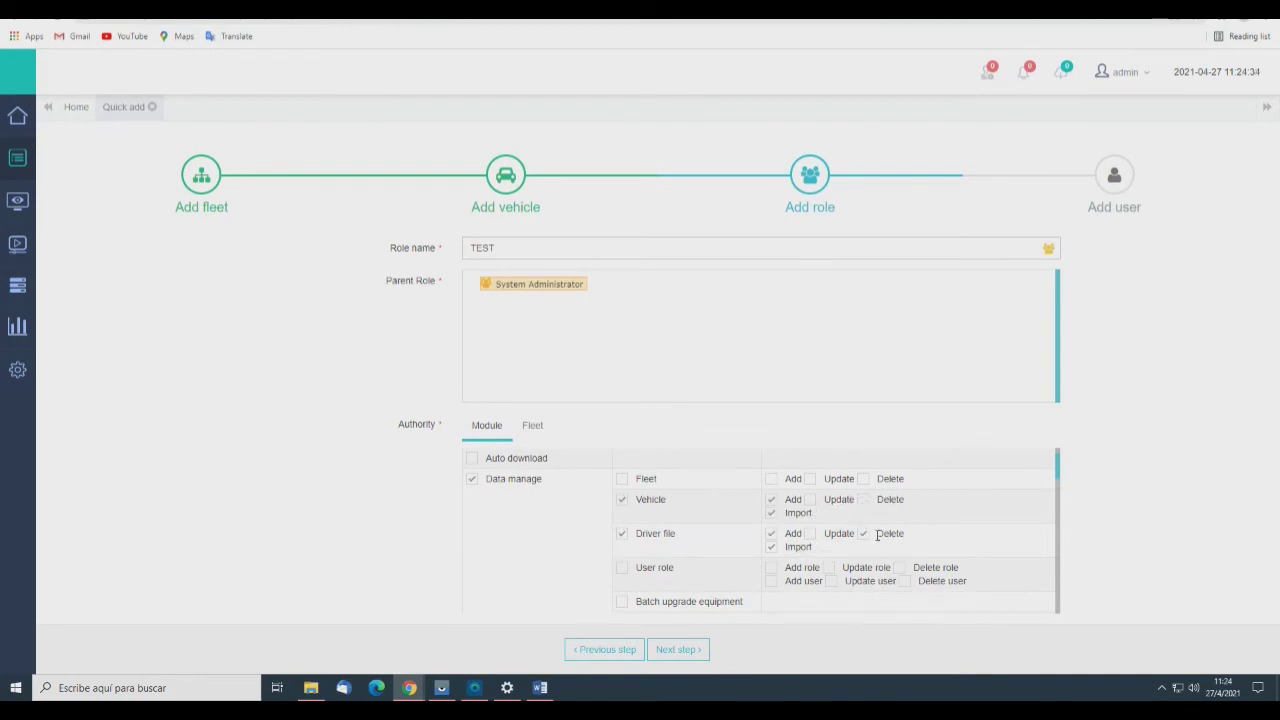
left_click(863, 534)
- Review the permissions chosen for the Vehicle and Driver file modules
double_click(840, 499)
double_click(890, 499)
triple_click(790, 503)
left_click(794, 506)
double_click(798, 513)
left_click(622, 534)
scroll(632, 540, "down", 1)
scroll(664, 521, "up", 2)
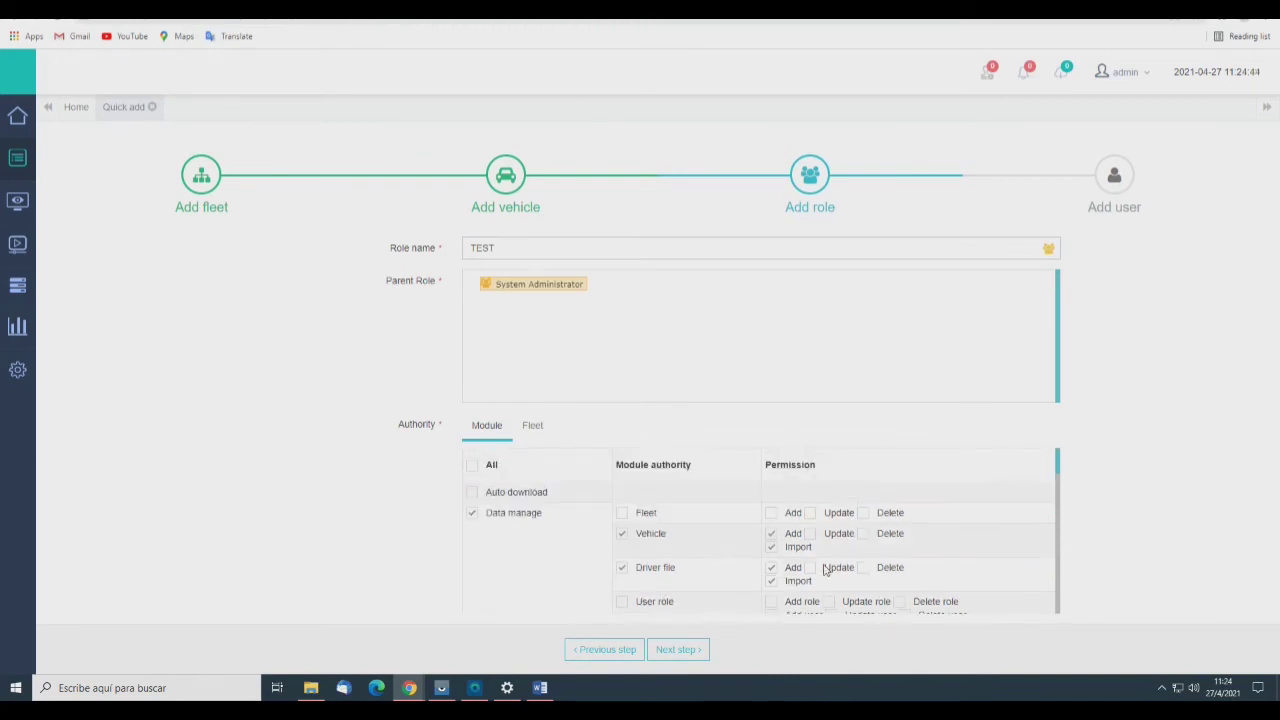
- Examine the remaining Data manage modules and the permissions under Settings, including System configuration(web) and Right click
scroll(825, 569, "down", 2)
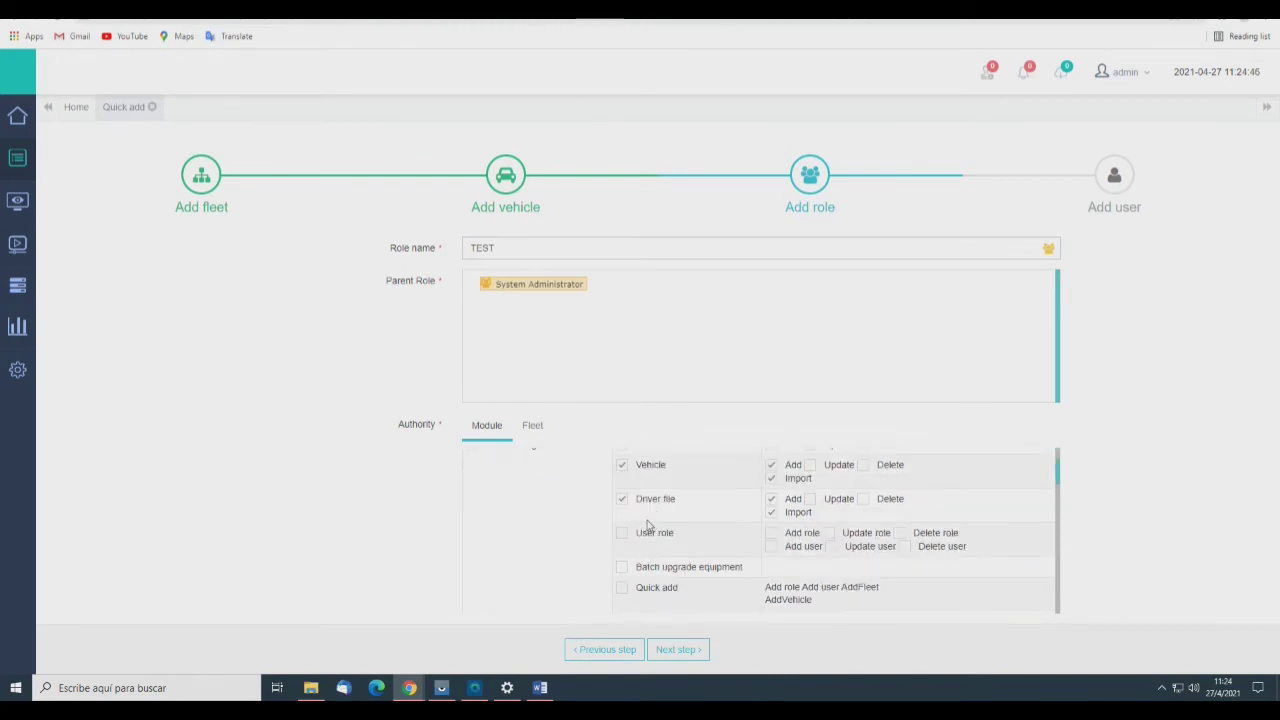
scroll(660, 540, "up", 2)
left_click_drag(648, 533, 663, 563)
left_click(672, 522)
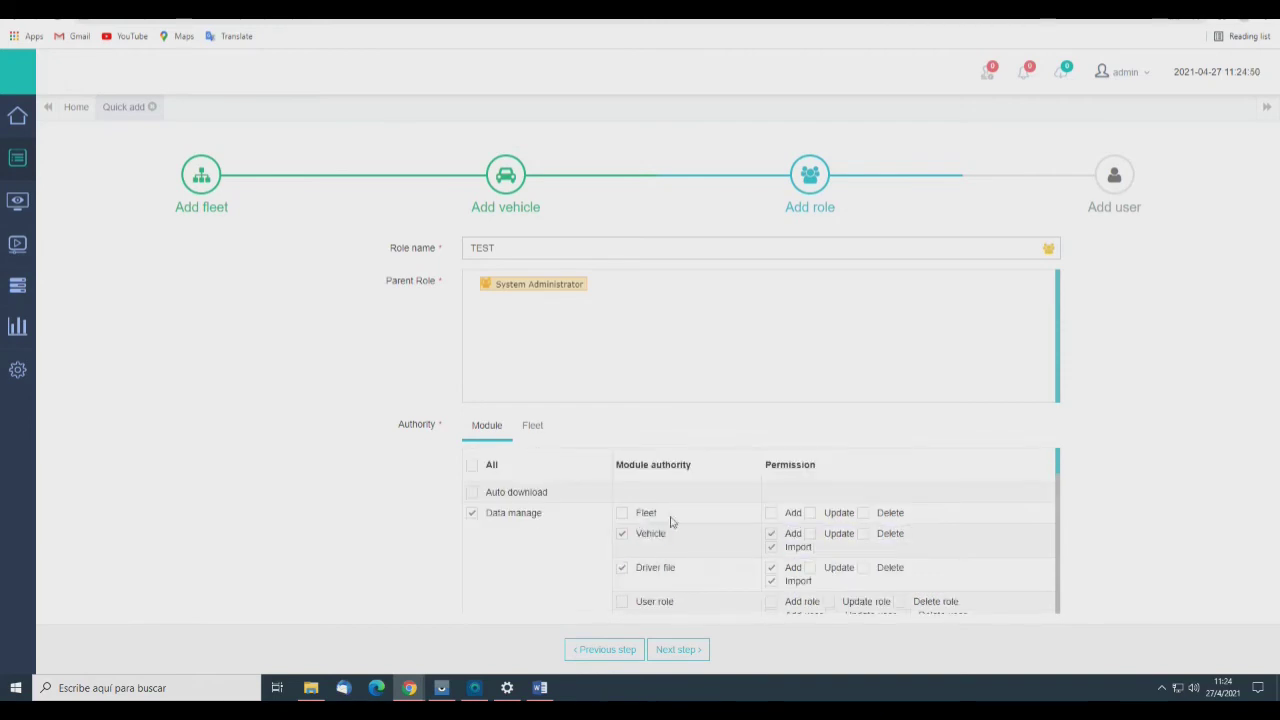
scroll(486, 553, "down", 3)
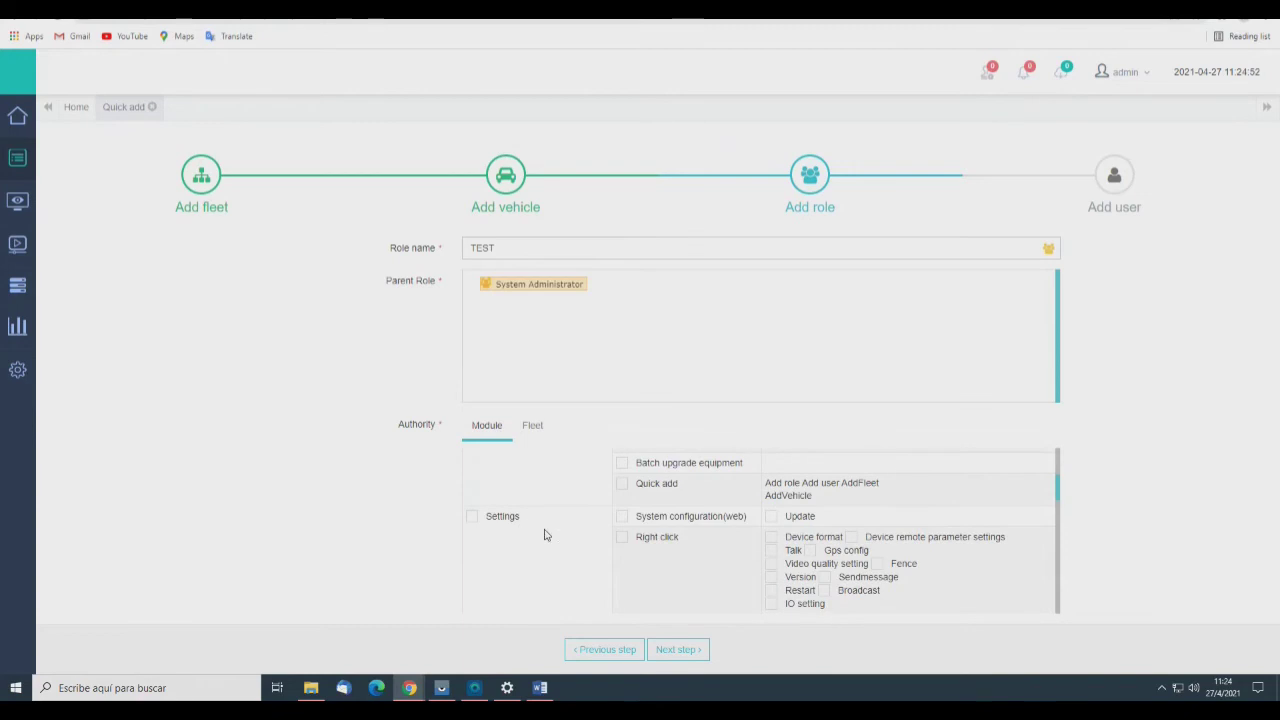
scroll(493, 516, "down", 1)
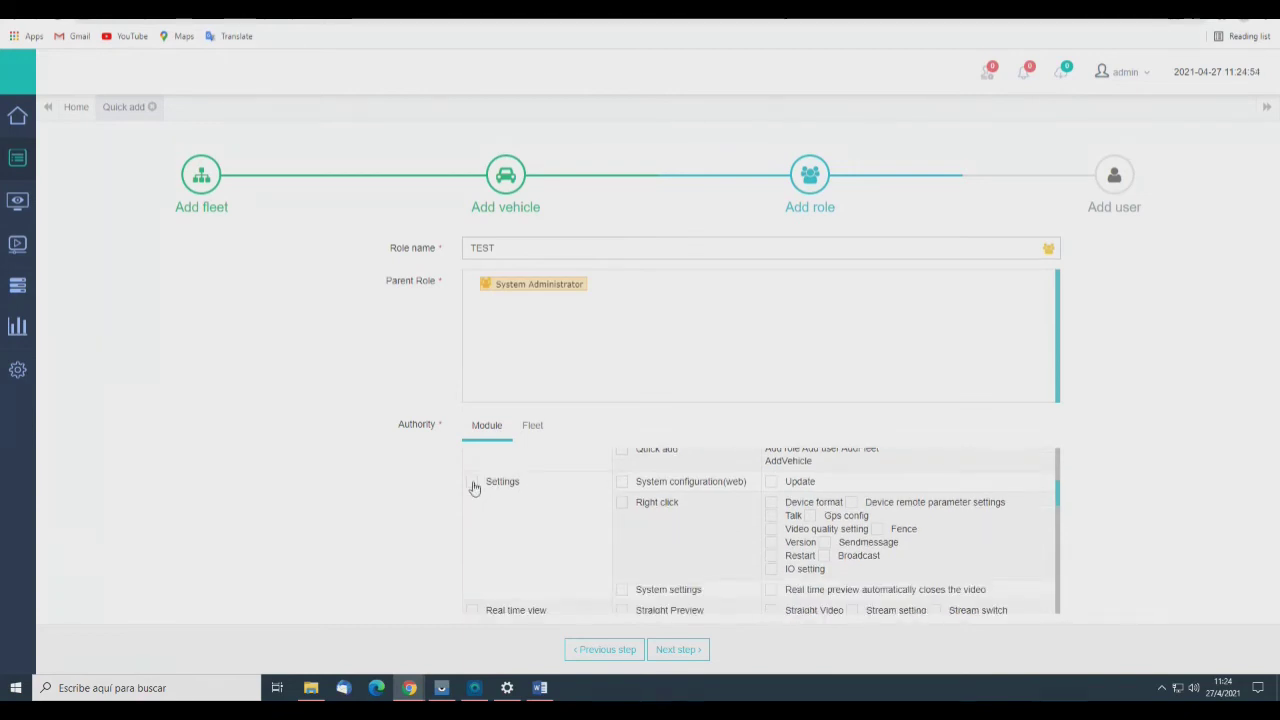
double_click(502, 482)
left_click(568, 496)
double_click(516, 488)
left_click(614, 506)
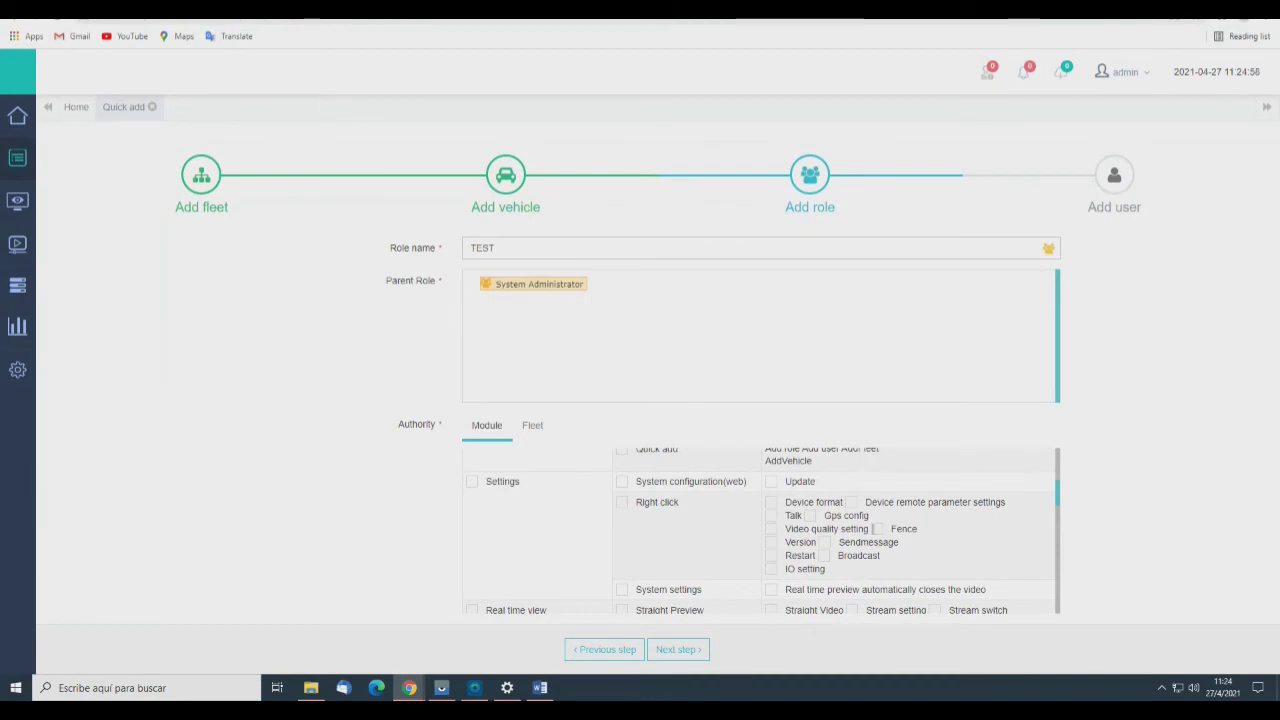
scroll(731, 535, "down", 1)
scroll(722, 522, "up", 1)
left_click_drag(601, 481, 829, 482)
left_click_drag(648, 543, 927, 555)
left_click(976, 561)
scroll(912, 543, "down", 1)
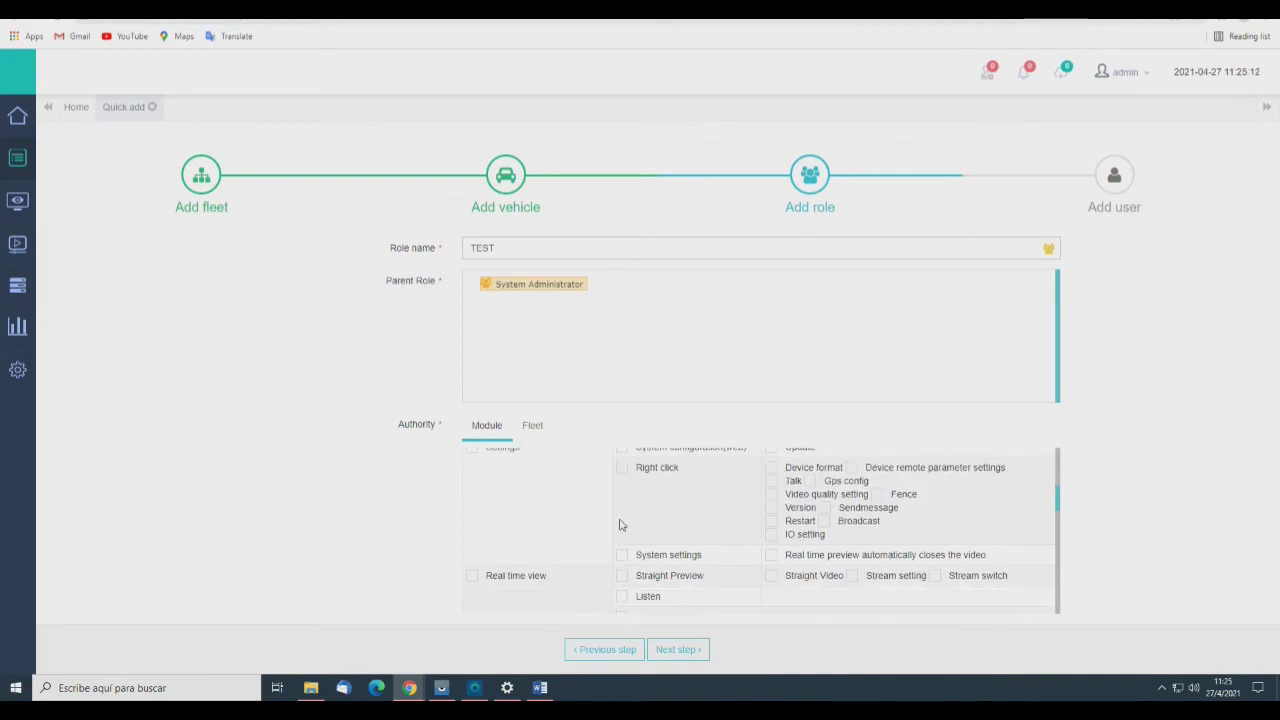
- Look through the Real time view modules Straight Preview, Listen and PTZ and their permissions
scroll(620, 520, "down", 1)
left_click_drag(490, 540, 563, 543)
left_click(563, 544)
scroll(528, 532, "down", 1)
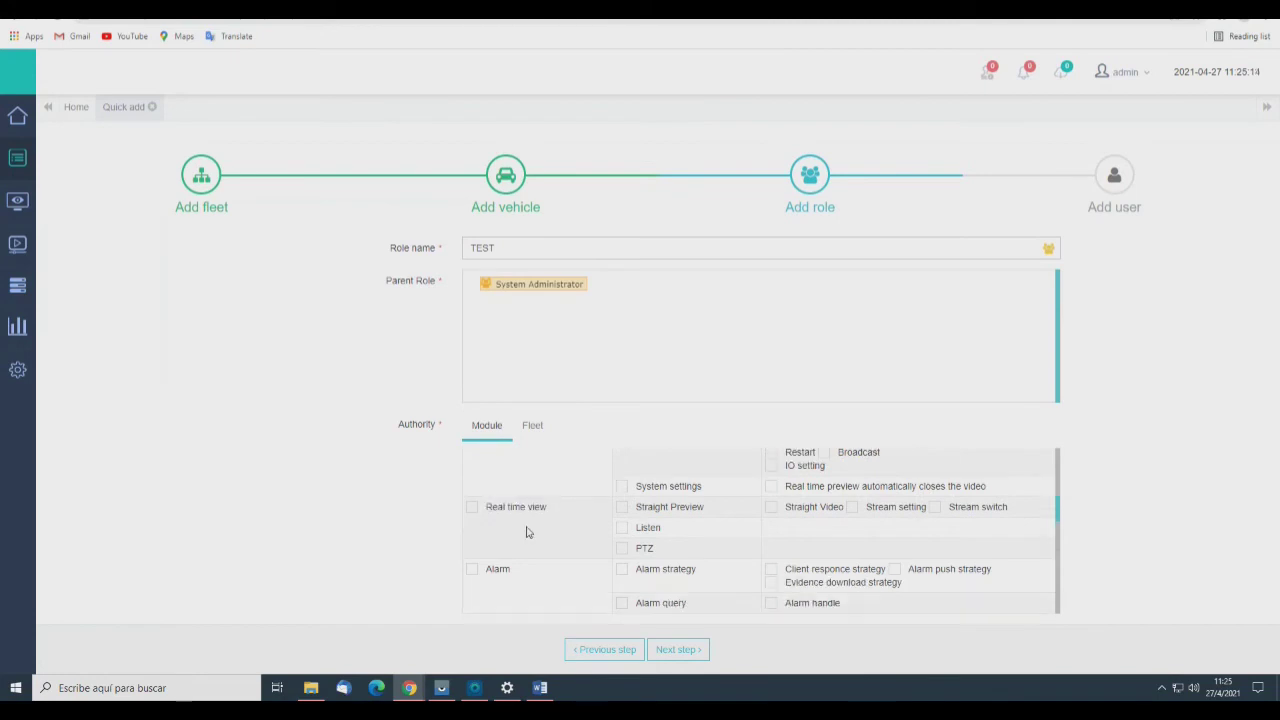
left_click_drag(488, 507, 546, 511)
left_click(563, 516)
left_click_drag(474, 516, 543, 508)
left_click(548, 511)
left_click_drag(638, 506, 705, 507)
double_click(638, 528)
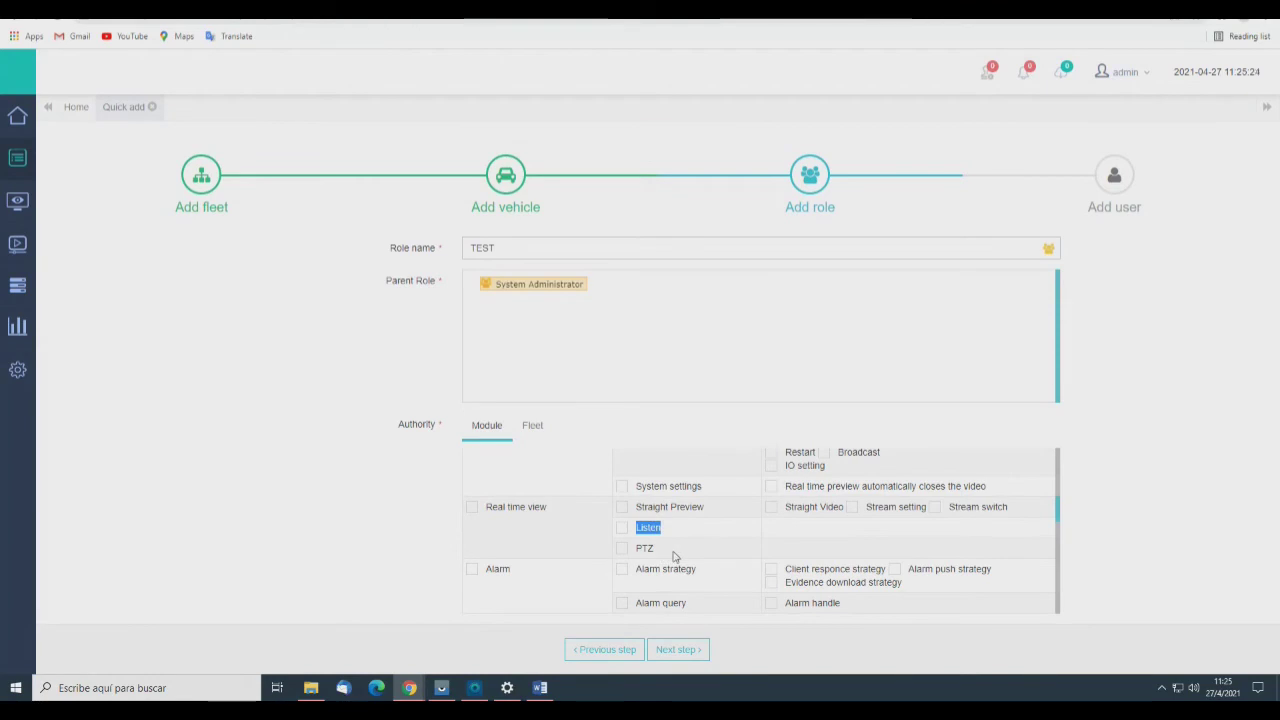
double_click(644, 548)
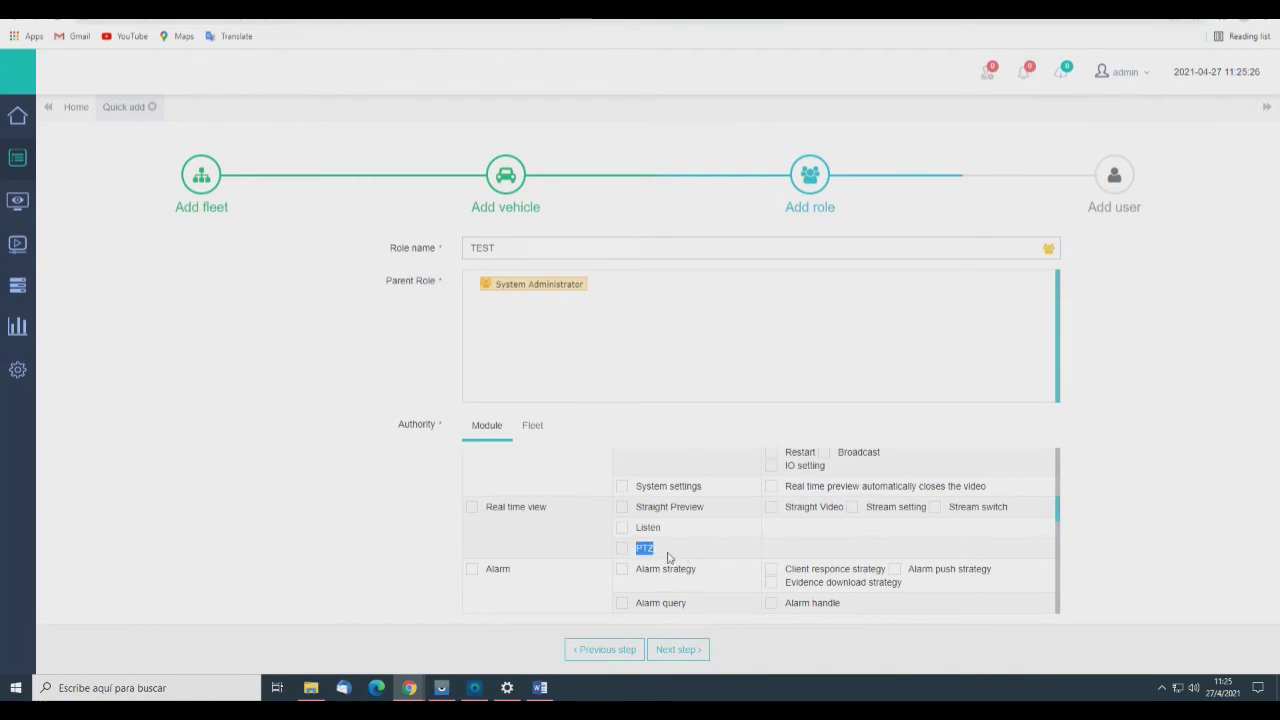
left_click(701, 541)
- Examine the Alarm and the Retrieval and playback modules together with the permissions offered for each
scroll(845, 509, "down", 1)
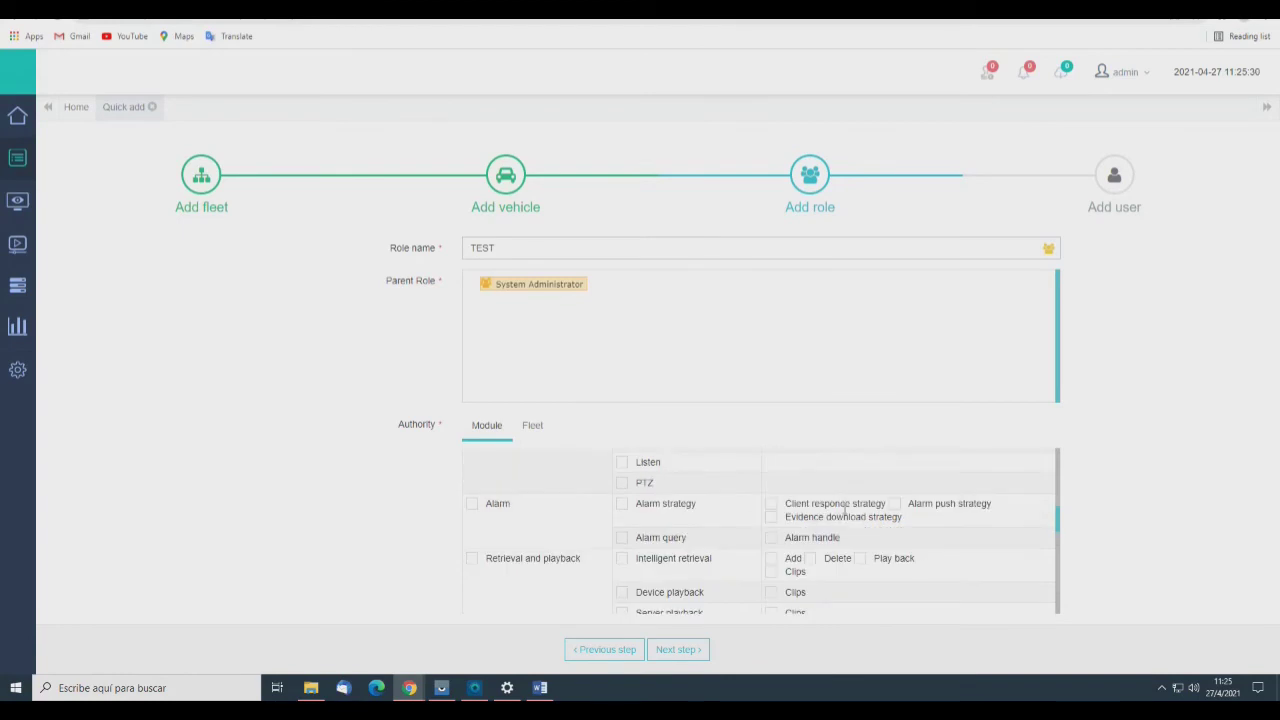
scroll(592, 497, "down", 1)
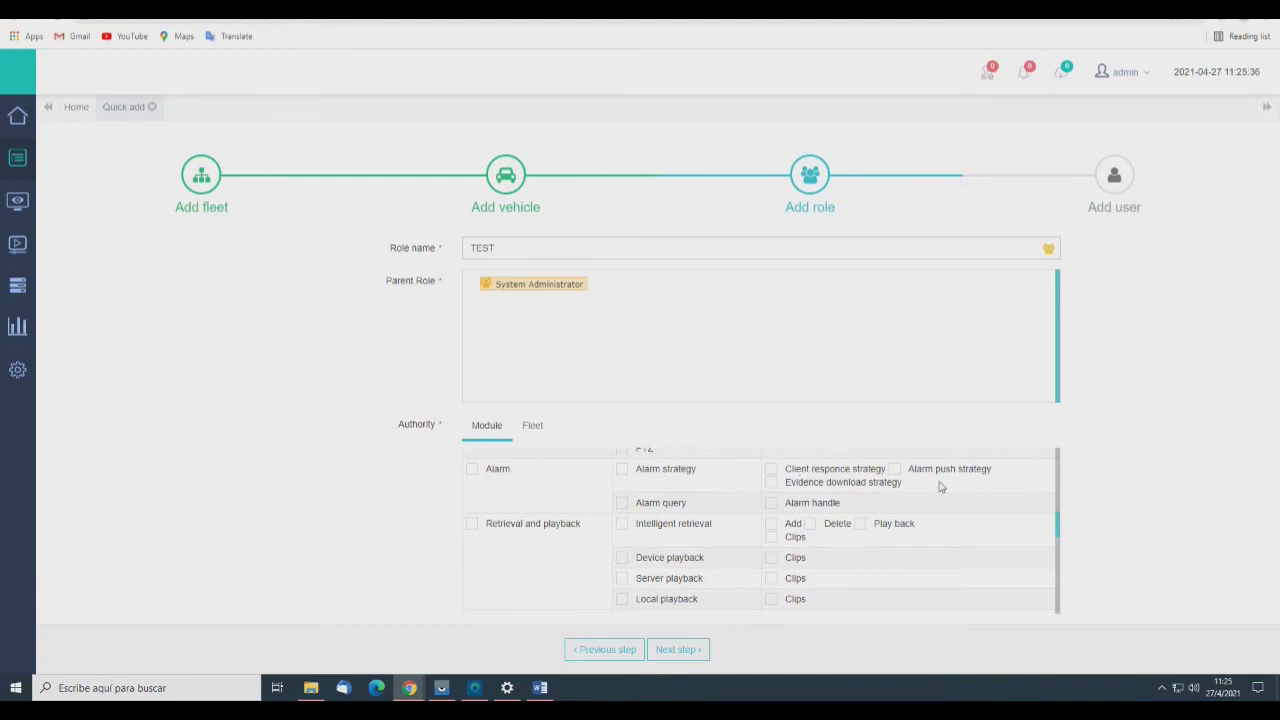
scroll(522, 514, "up", 1)
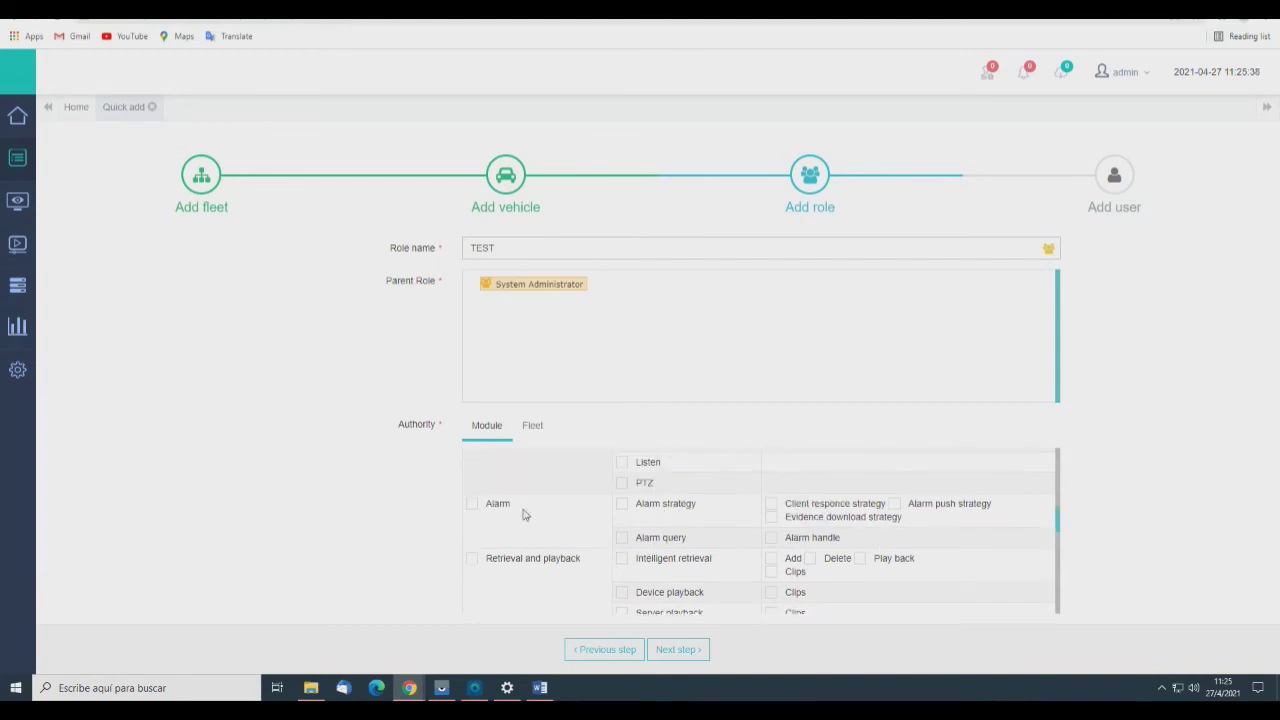
scroll(463, 494, "down", 1)
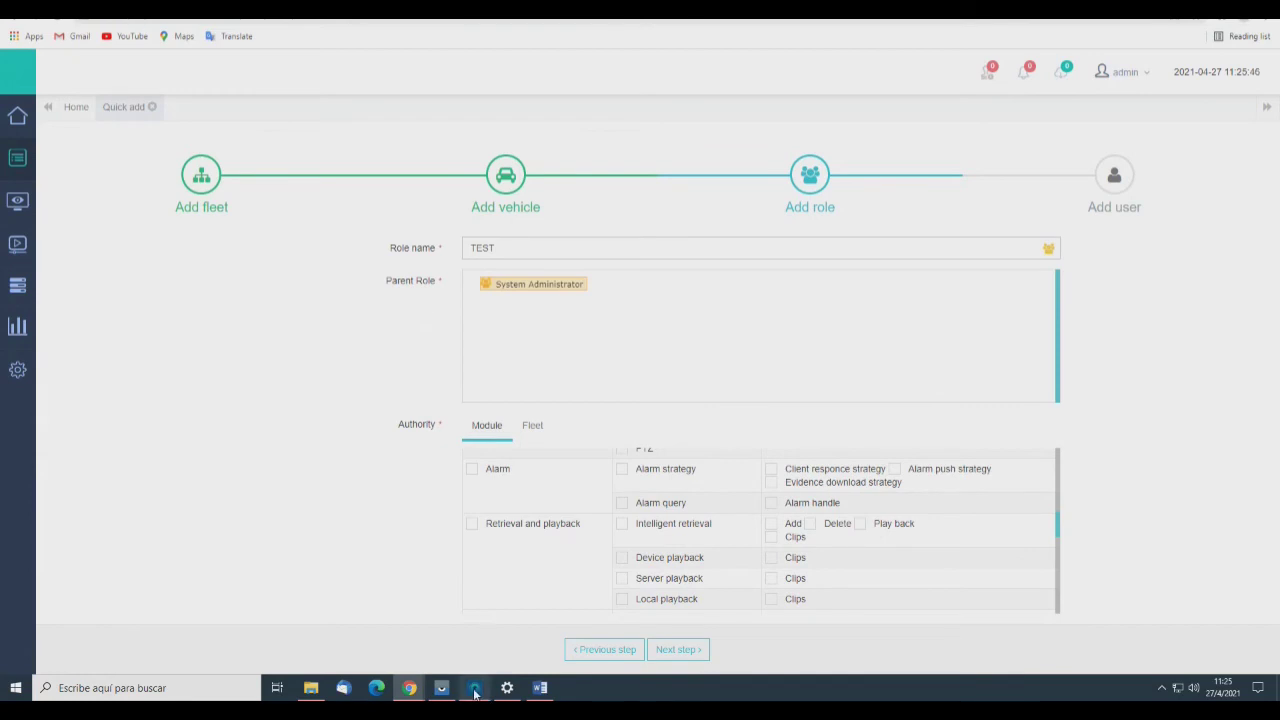
mouse_move(475, 690)
scroll(535, 498, "down", 1)
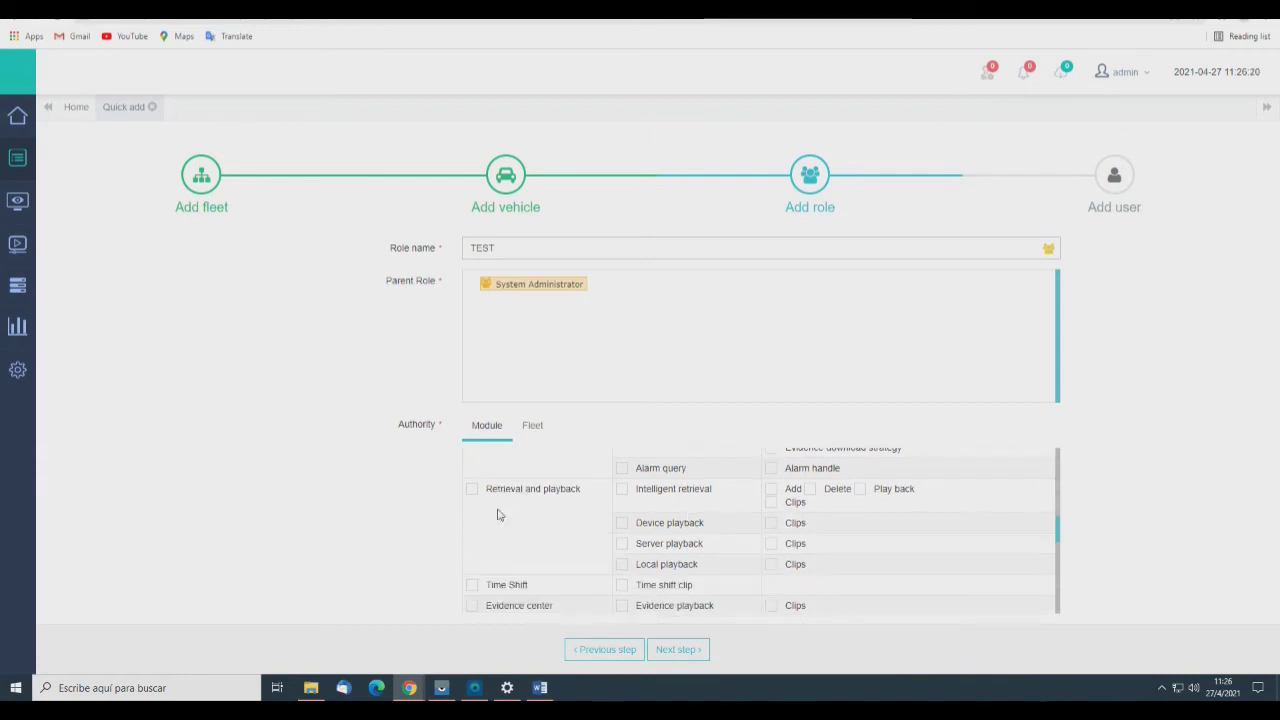
left_click_drag(487, 489, 575, 505)
left_click(575, 505)
scroll(686, 523, "down", 1)
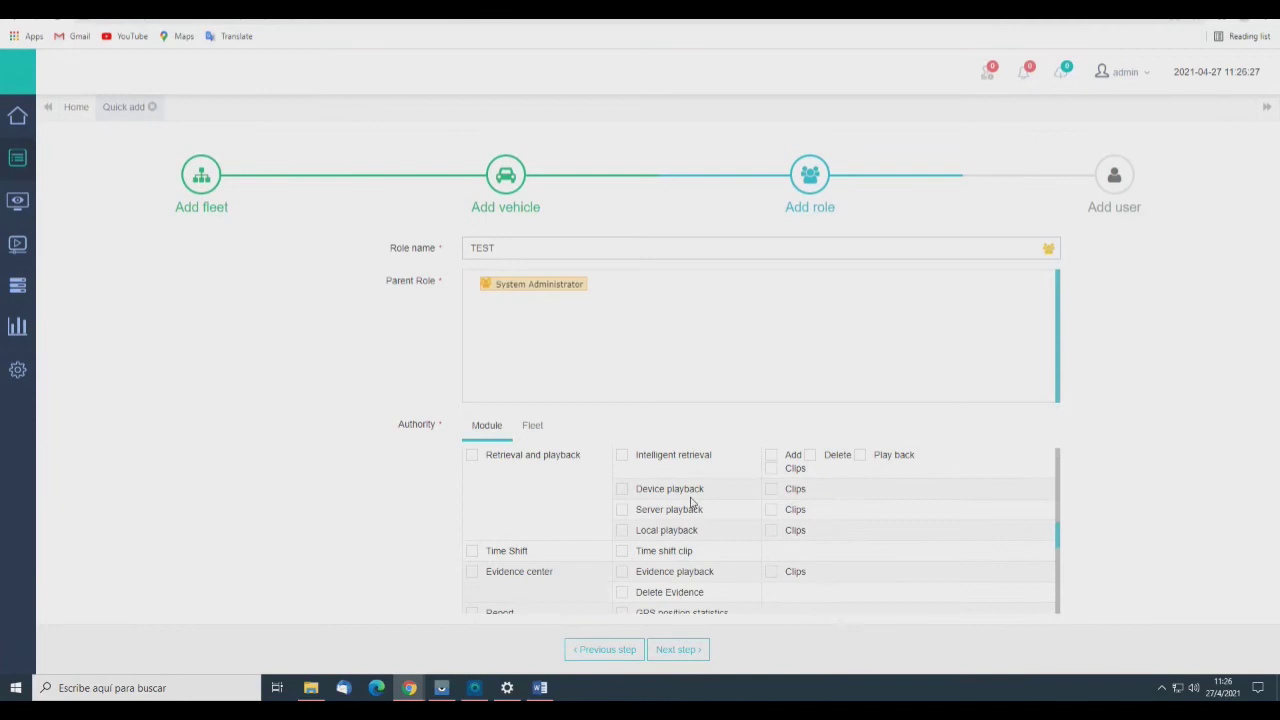
triple_click(652, 452)
left_click(797, 451)
- Look at the Time Shift and Evidence center modules and their available permissions
scroll(558, 516, "down", 2)
double_click(512, 506)
left_click(566, 513)
triple_click(512, 500)
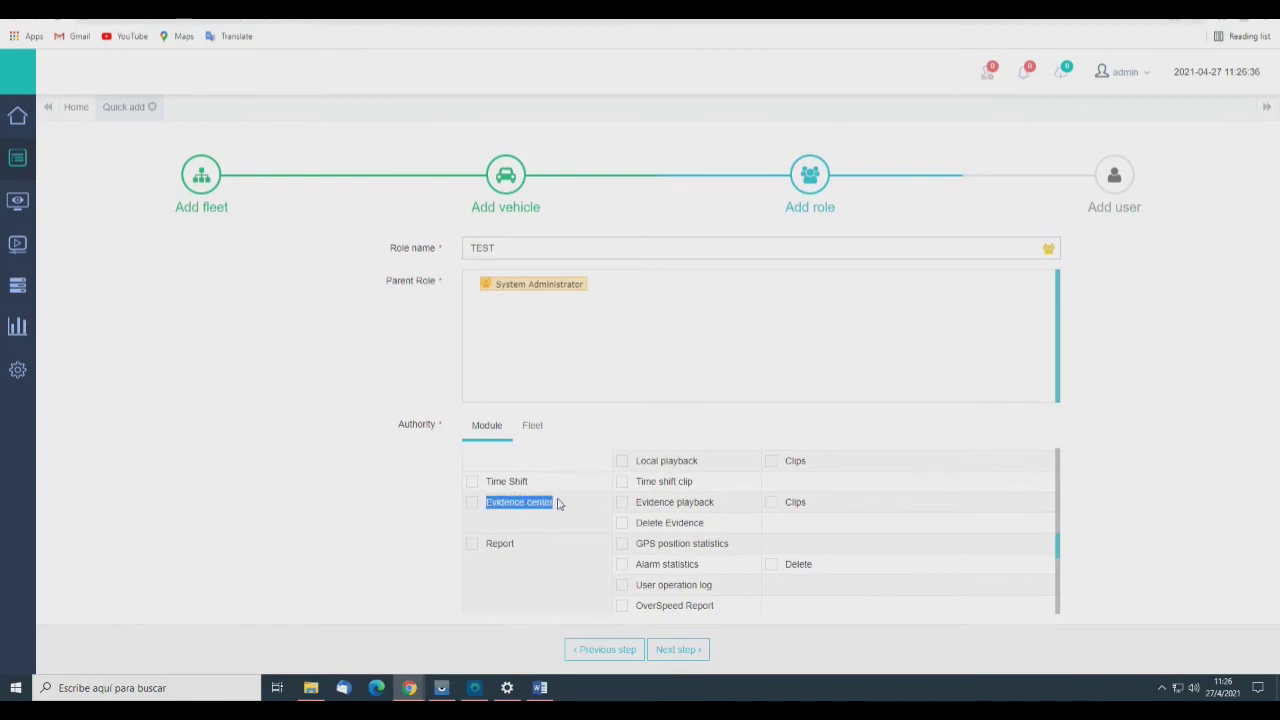
left_click(567, 519)
triple_click(540, 503)
left_click(556, 512)
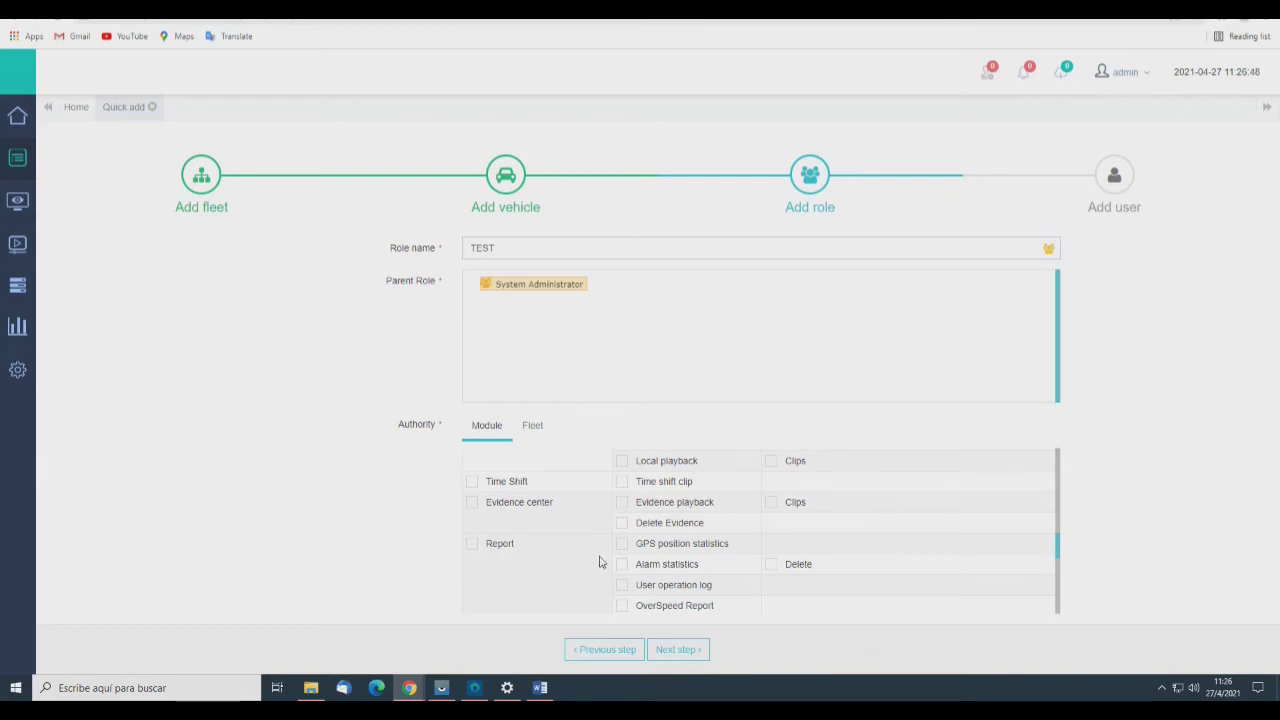
- Browse the full list of Report modules that can be granted to the role
scroll(575, 494, "down", 1)
scroll(549, 491, "up", 1)
scroll(578, 511, "down", 1)
scroll(545, 517, "down", 1)
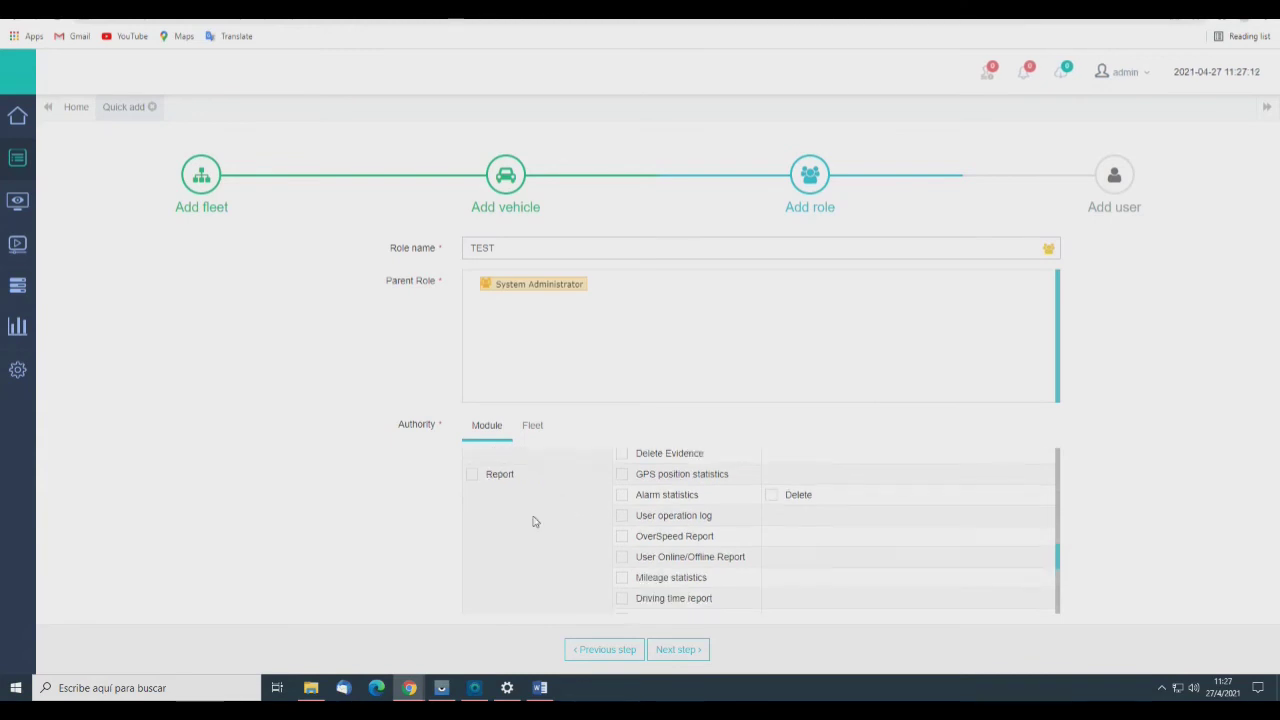
double_click(500, 474)
left_click(771, 497)
scroll(656, 499, "down", 2)
scroll(700, 498, "down", 2)
scroll(689, 529, "up", 1)
scroll(700, 500, "down", 1)
scroll(629, 560, "up", 5)
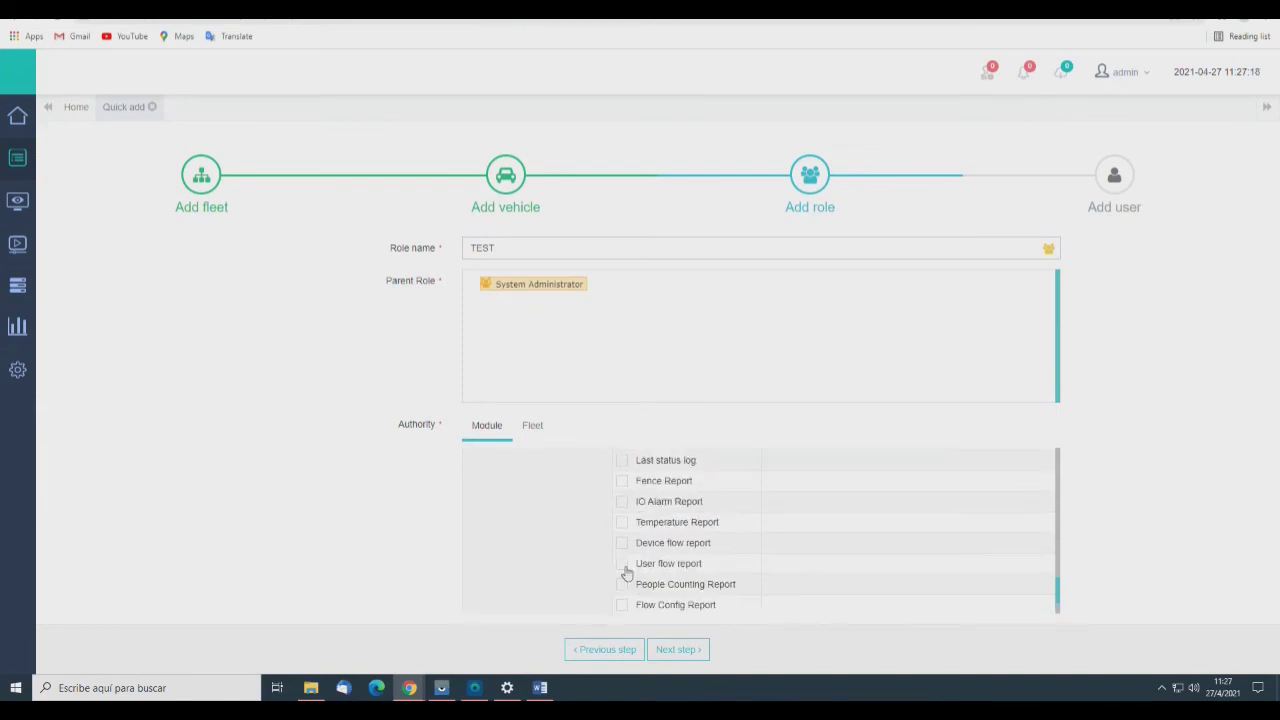
- Select the Center fleet in the role's fleet authority and proceed to the Add user stage
left_click(533, 428)
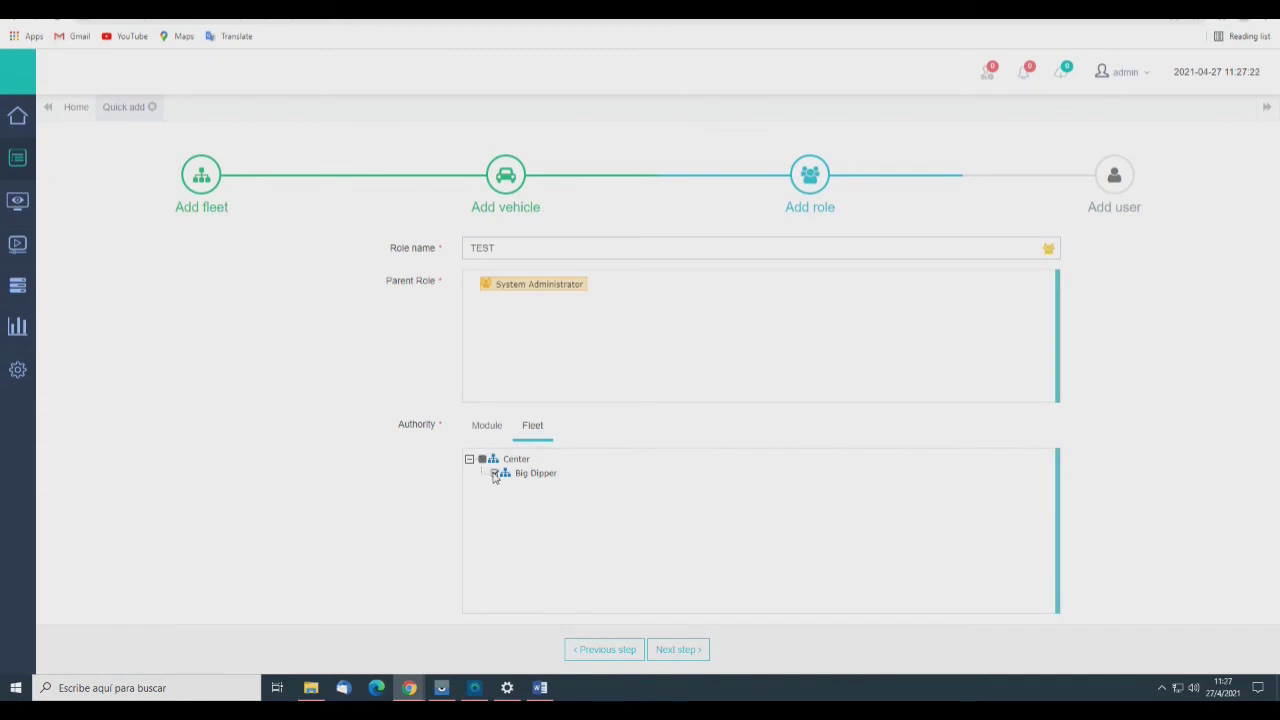
left_click(482, 460)
left_click(679, 652)
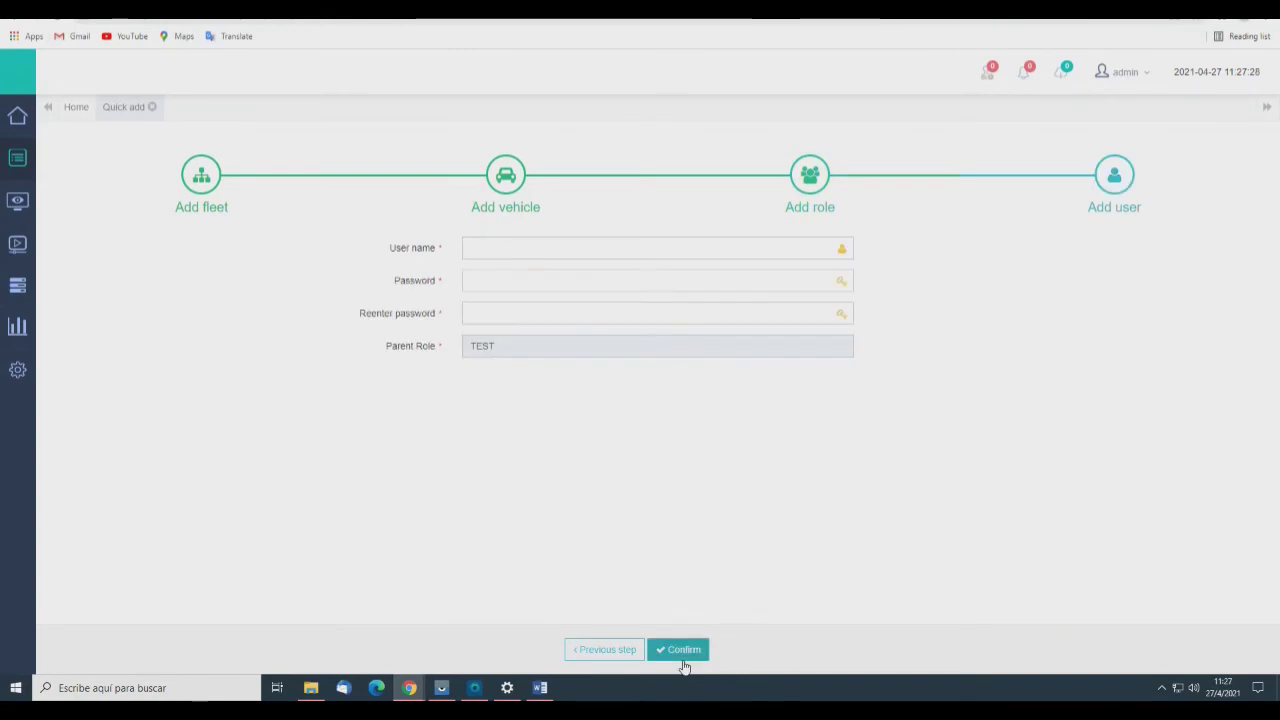
- Return to the Add role stage, grant the role all module permissions, and proceed to Add user again
left_click(631, 655)
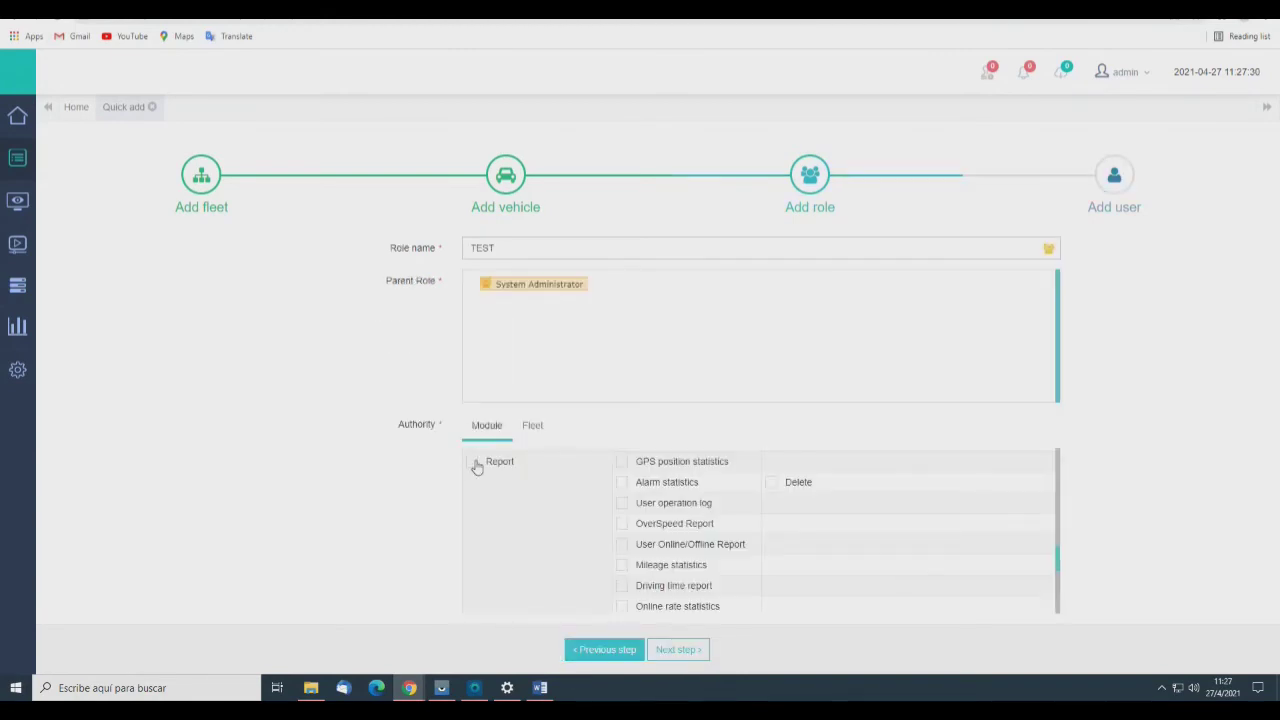
scroll(500, 490, "down", 3)
scroll(504, 497, "up", 1)
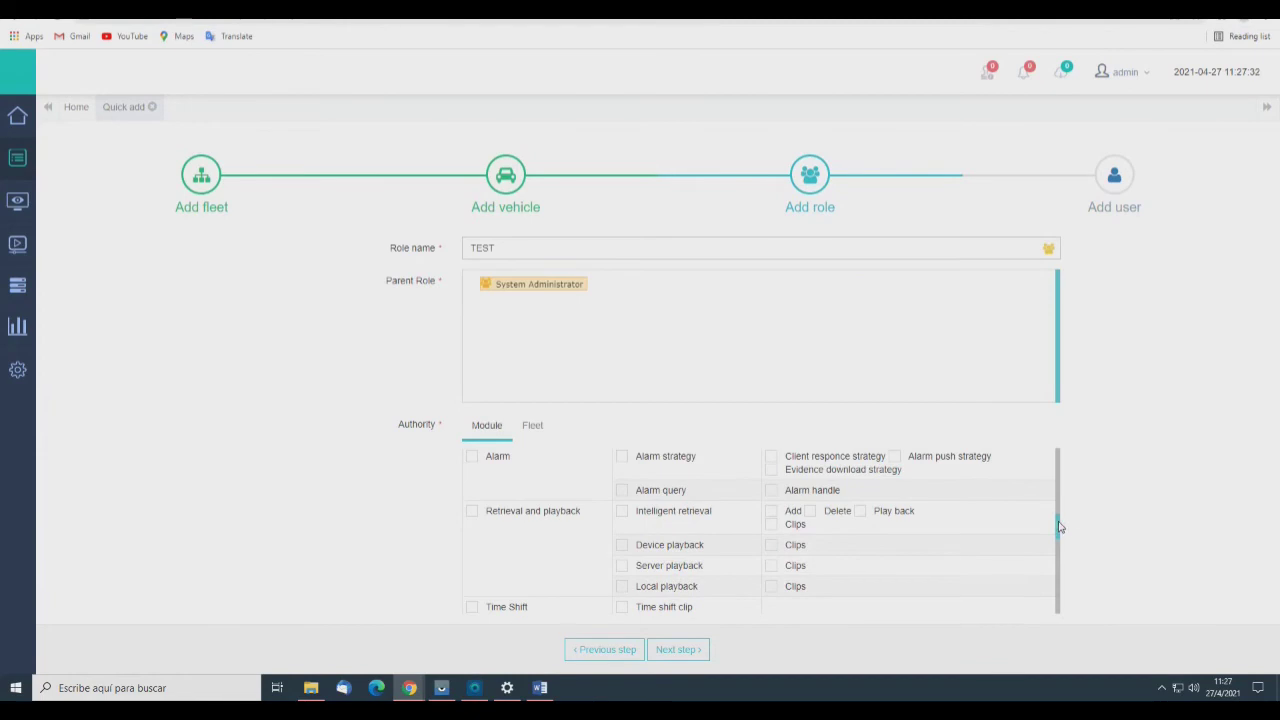
left_click_drag(1061, 528, 1079, 437)
left_click(472, 464)
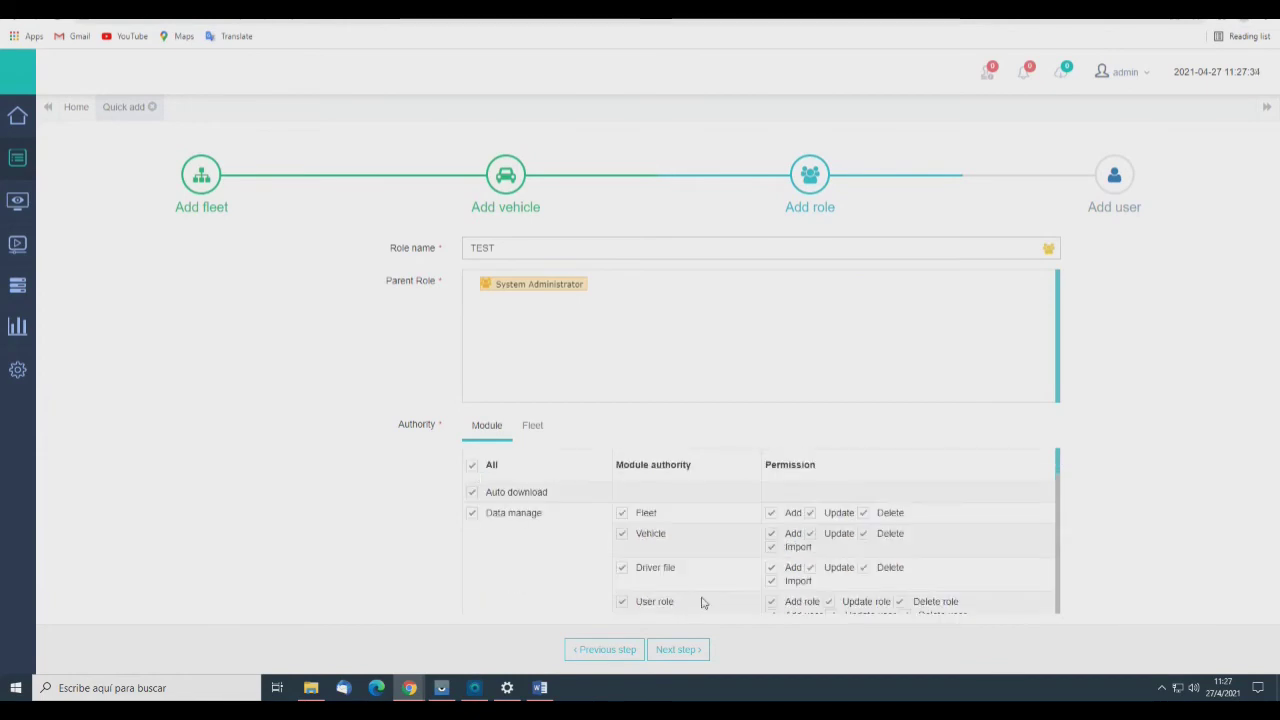
left_click(678, 649)
- Set the new user's name to TEST and enter an account password
left_click(524, 256)
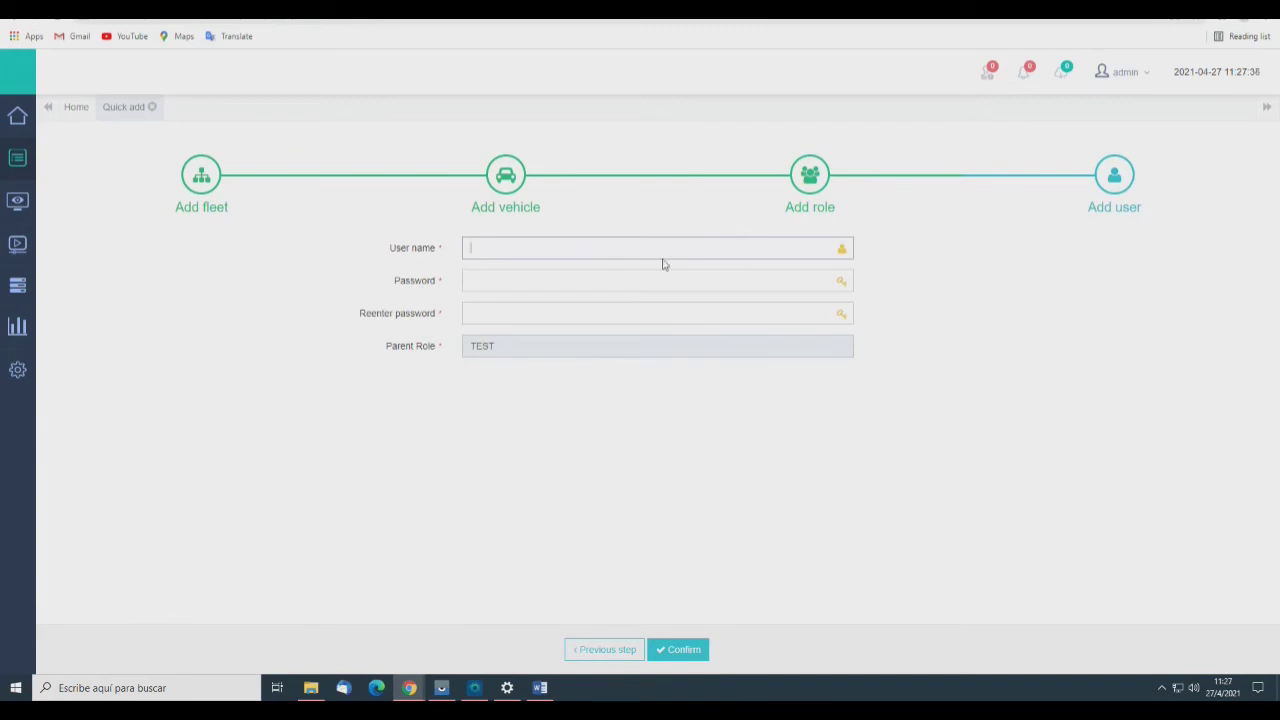
type("TEST")
key("Tab")
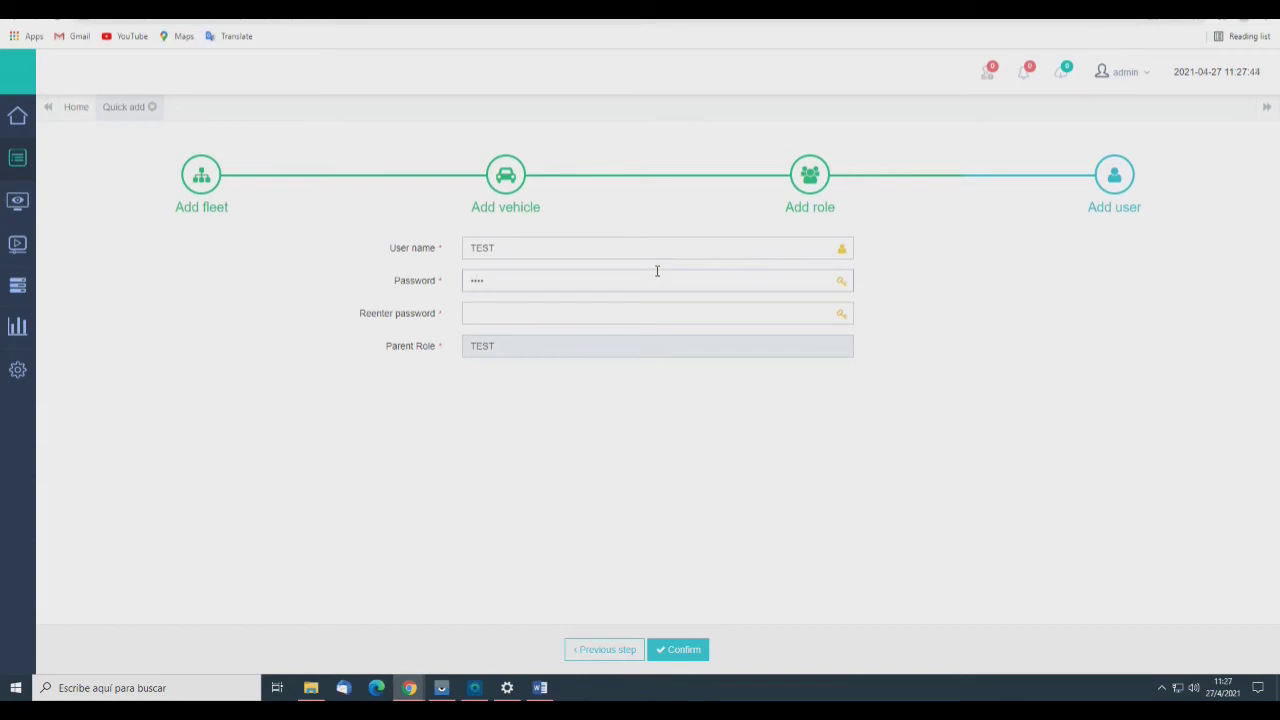
key("Tab")
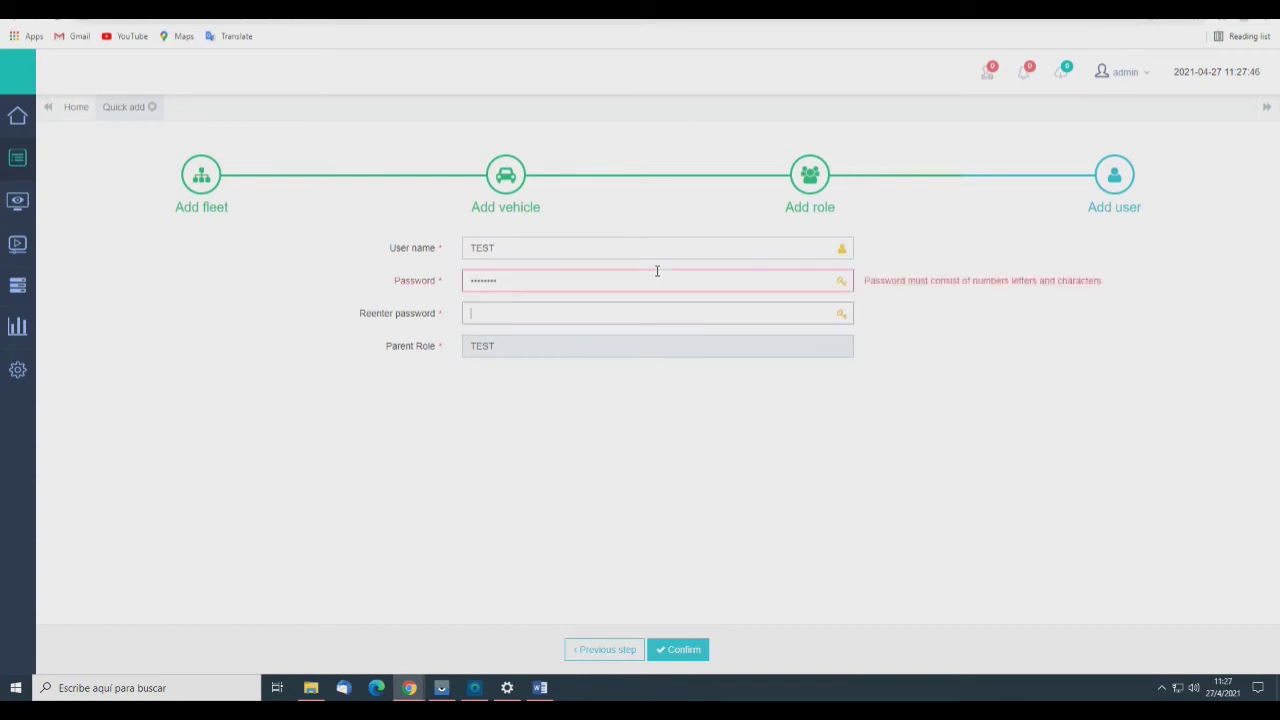
- Try to extend the account password and re-enter it for confirmation
key("shift+Tab")
key("End")
type("*")
key("Tab")
type("**********")
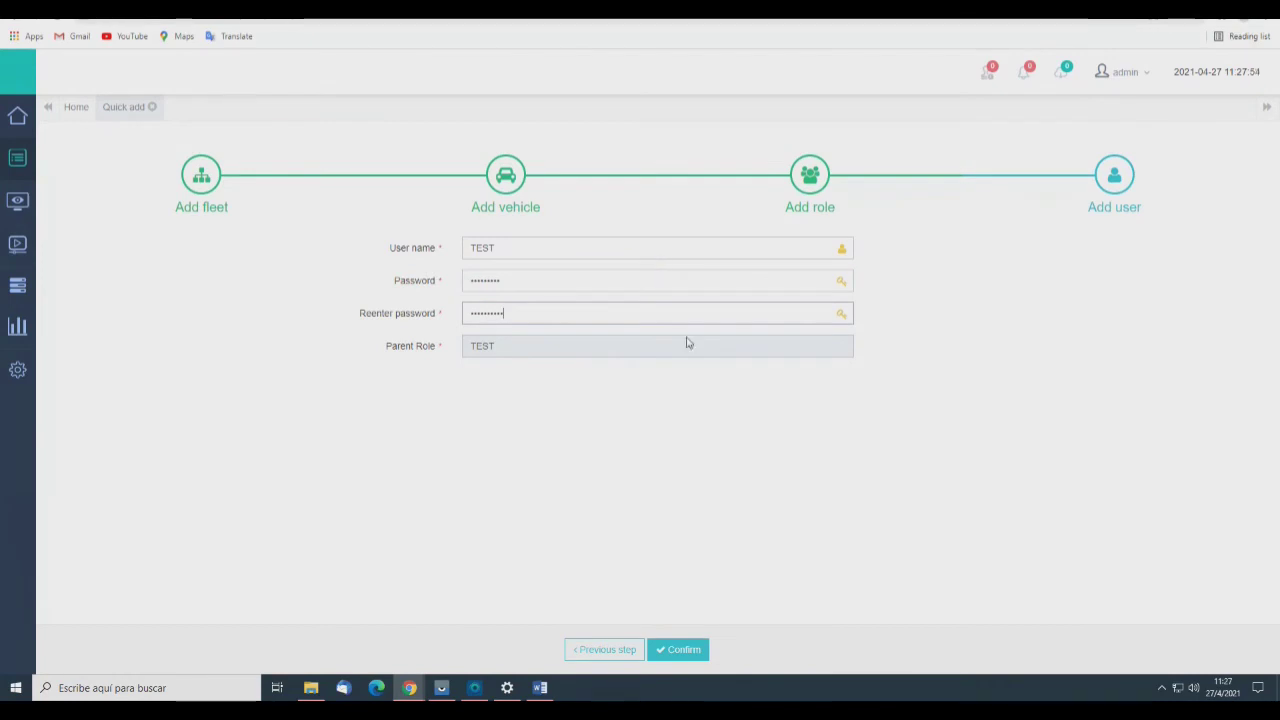
key("ctrl+a")
key("BackSpace")
type("****")
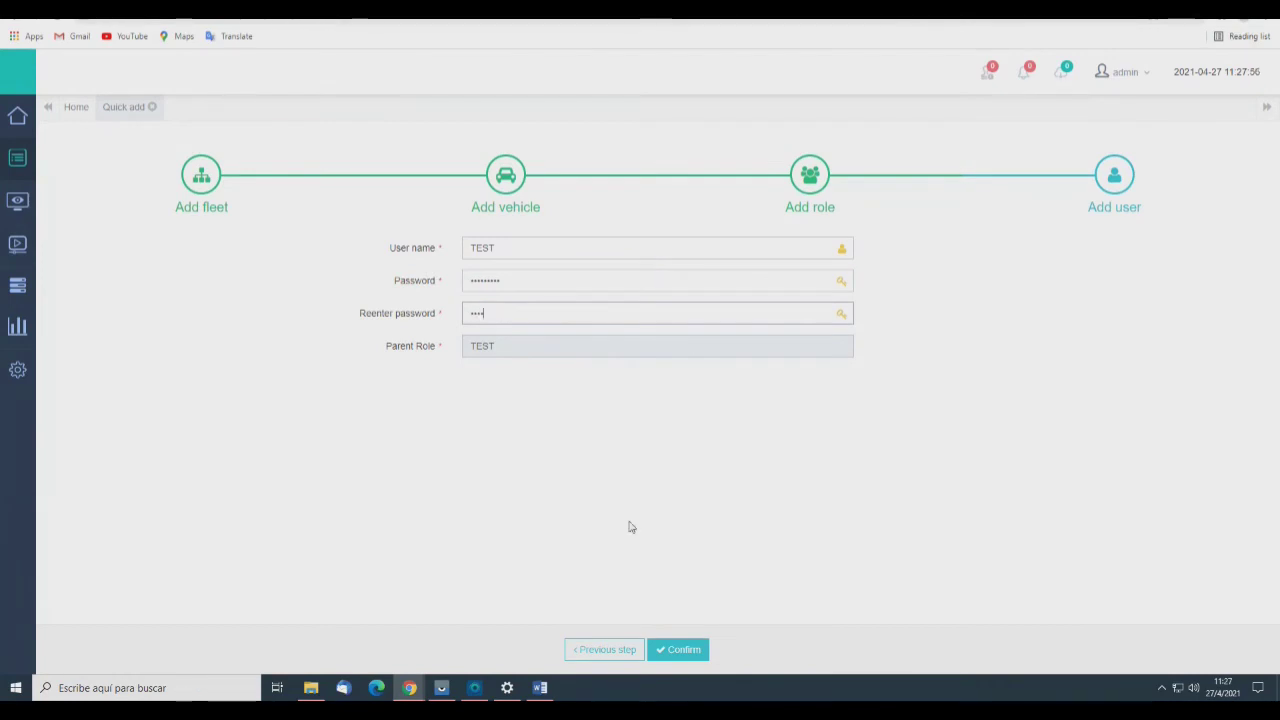
- Retype the account password in both password fields and confirm the creation of the user
key("shift+Tab")
key("BackSpace")
type("*")
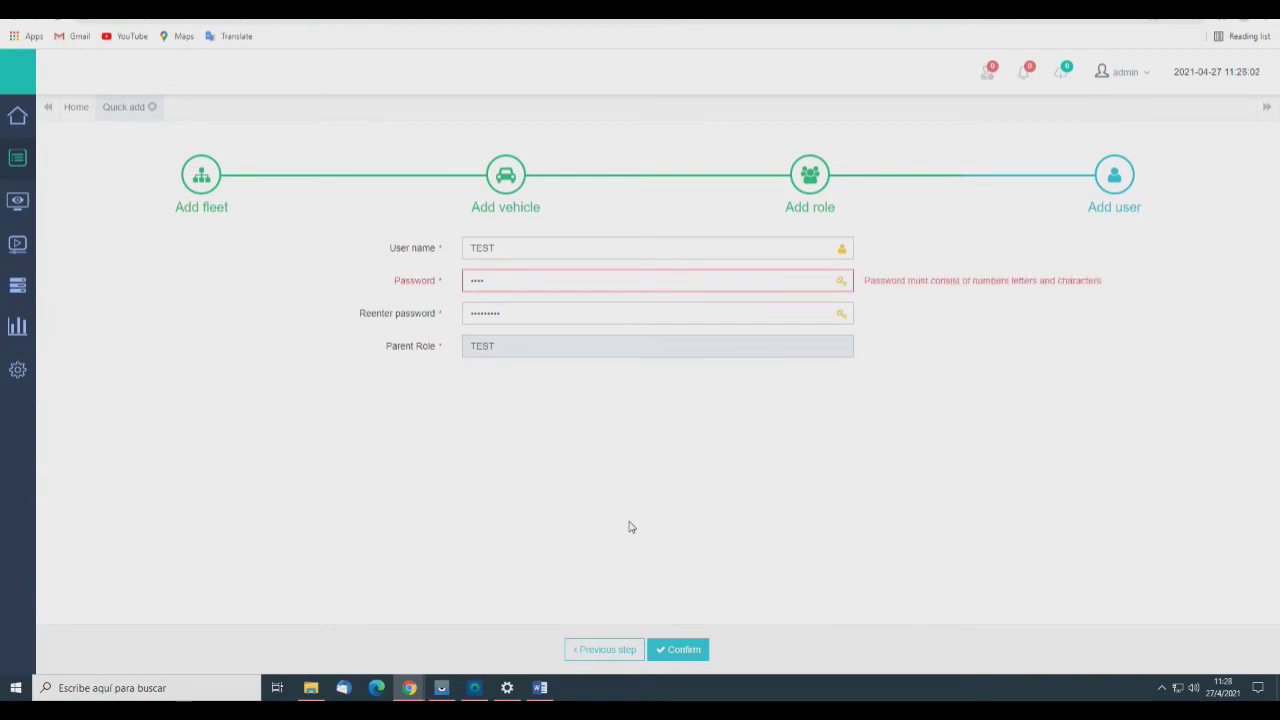
type("*")
key("Tab")
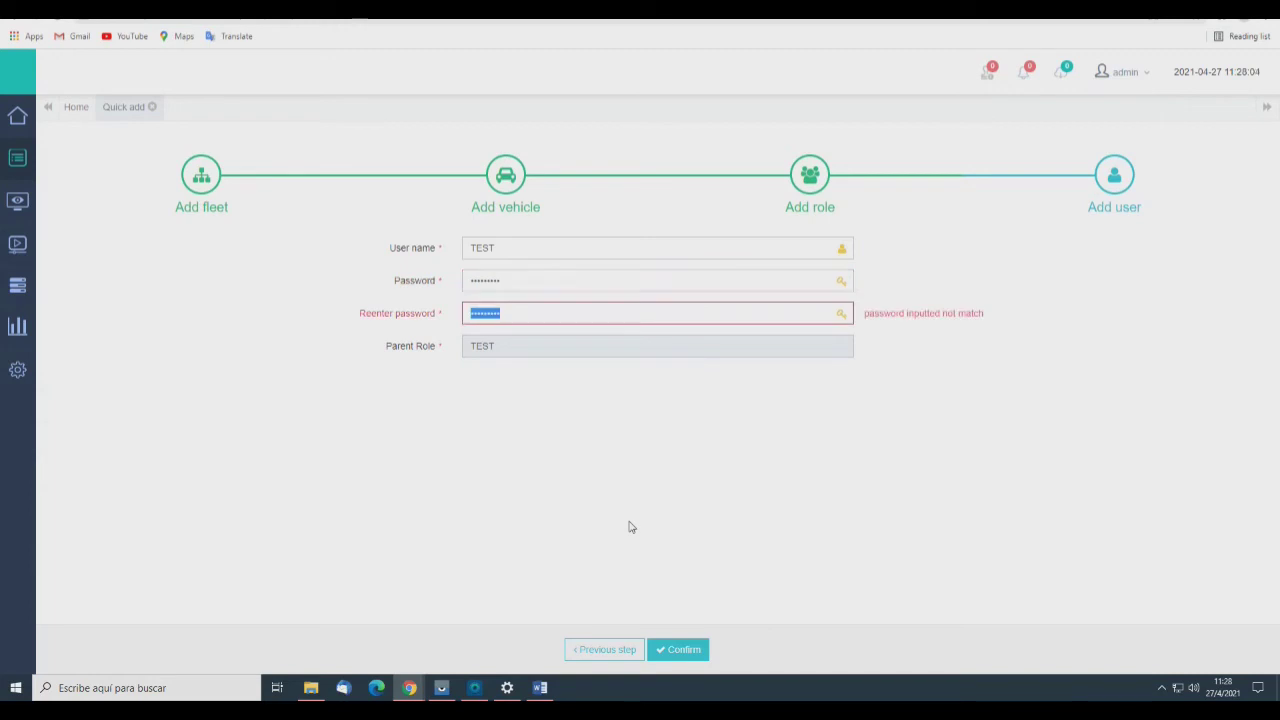
type("*********")
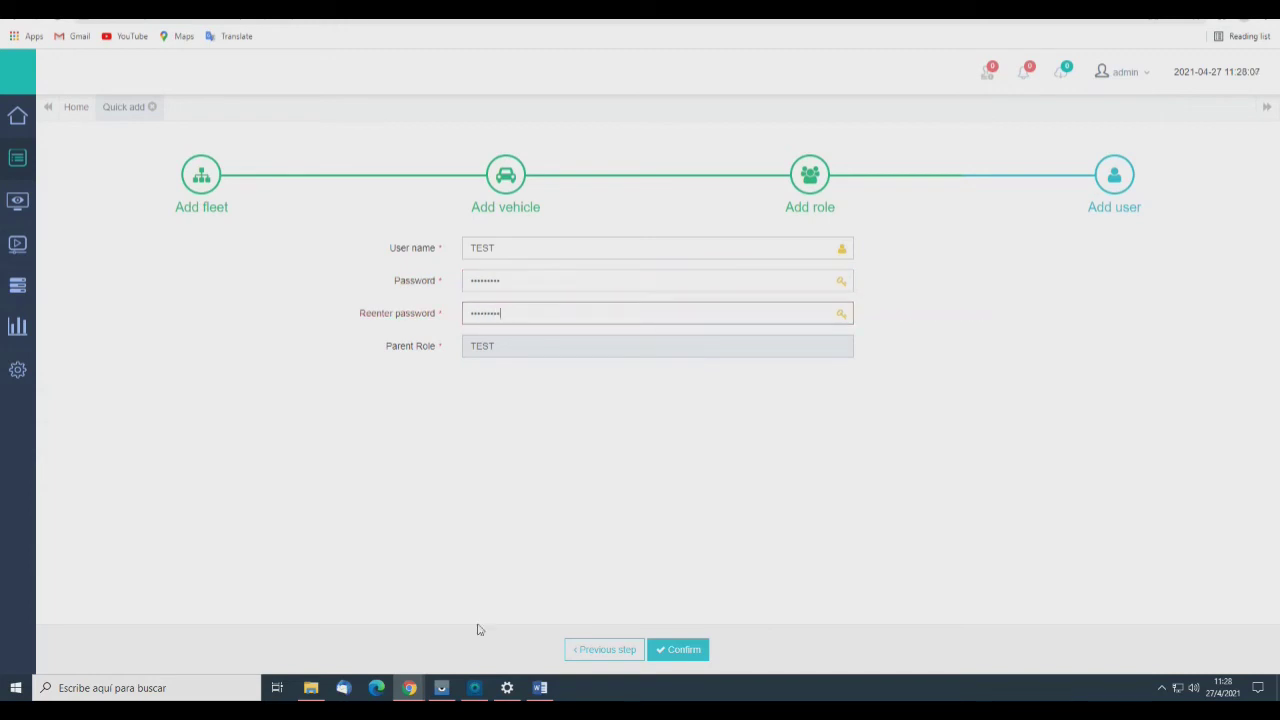
left_click(678, 650)
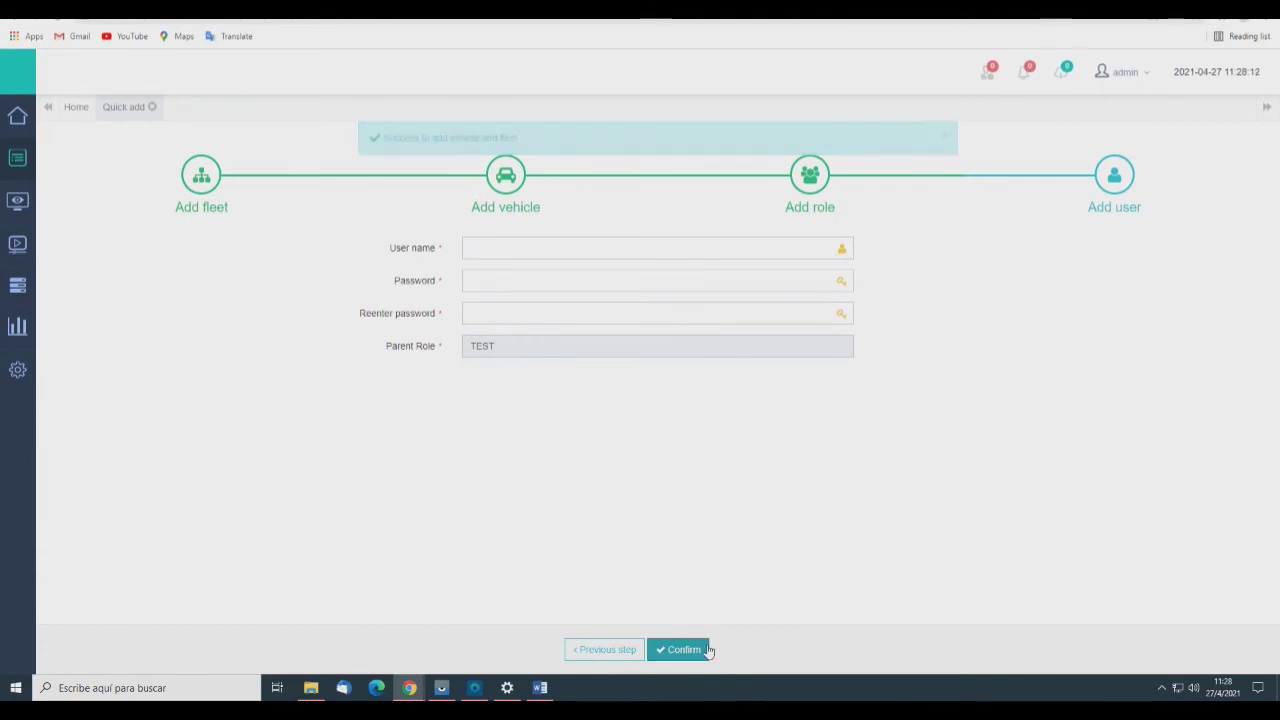
left_click(698, 652)
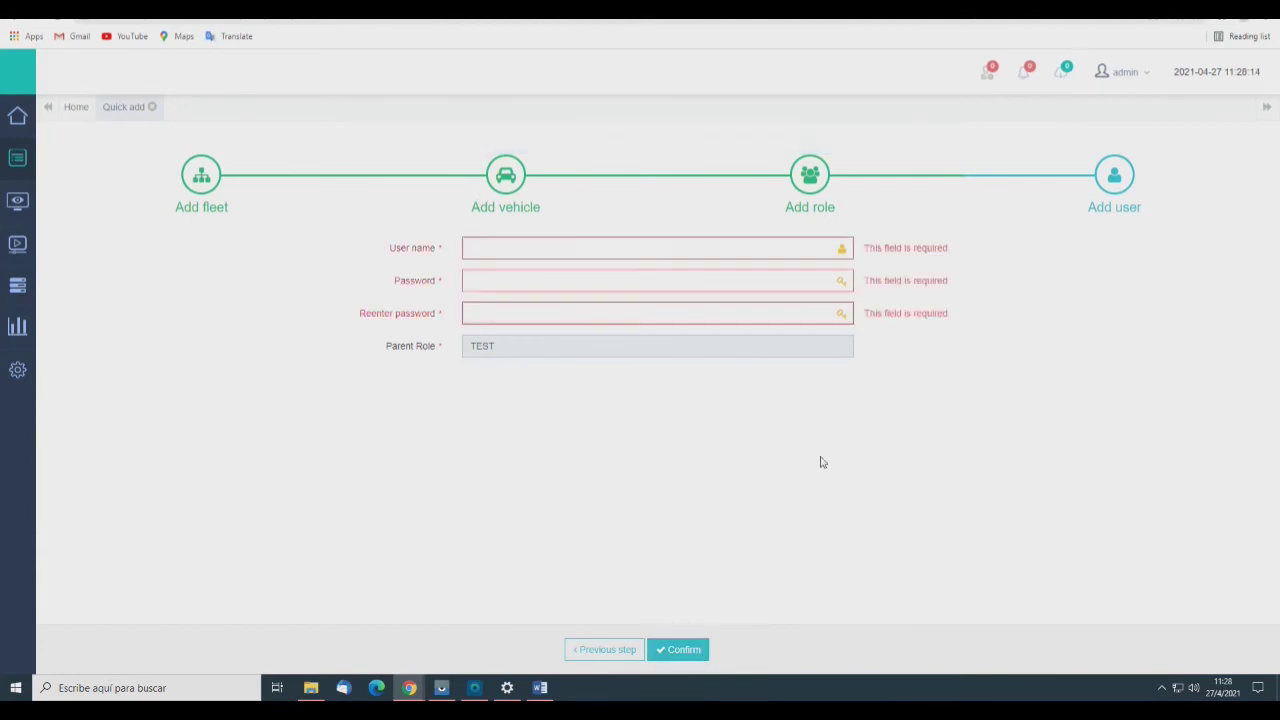
- Open the user role list, examine the users' columns through to the expiration period, and view the users under the TEST and System Administrator roles
mouse_move(22, 160)
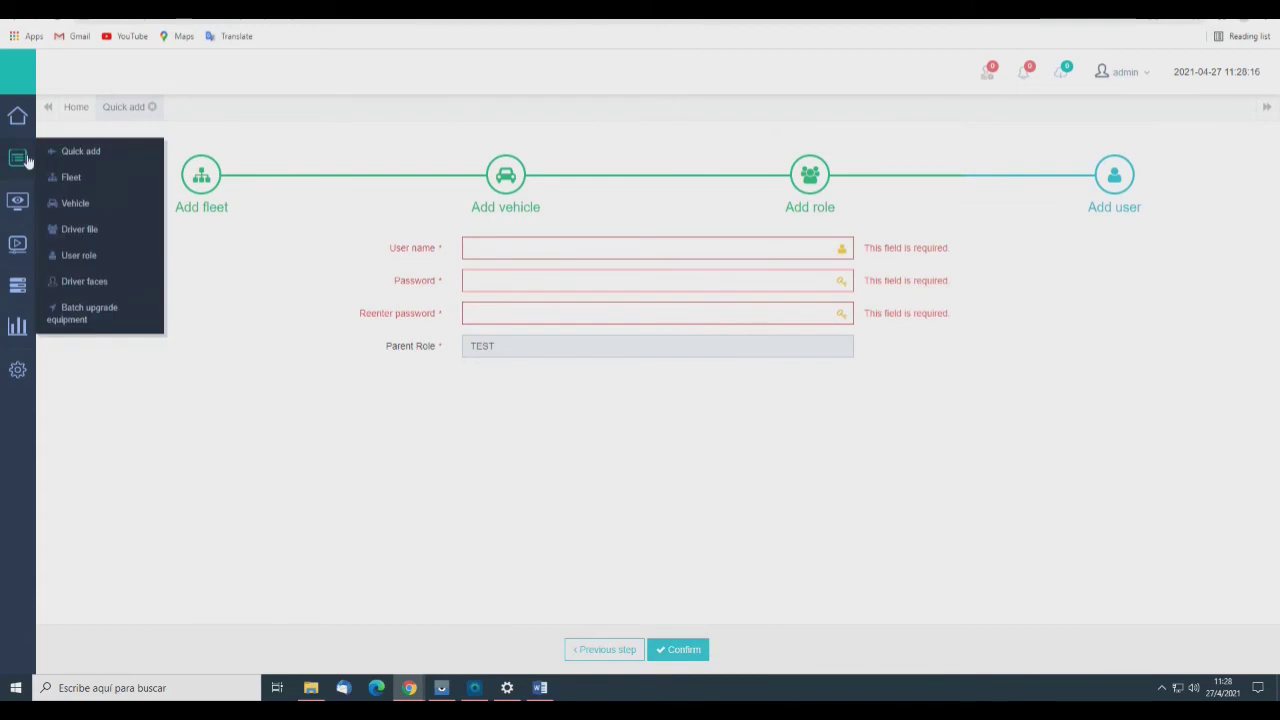
left_click(80, 262)
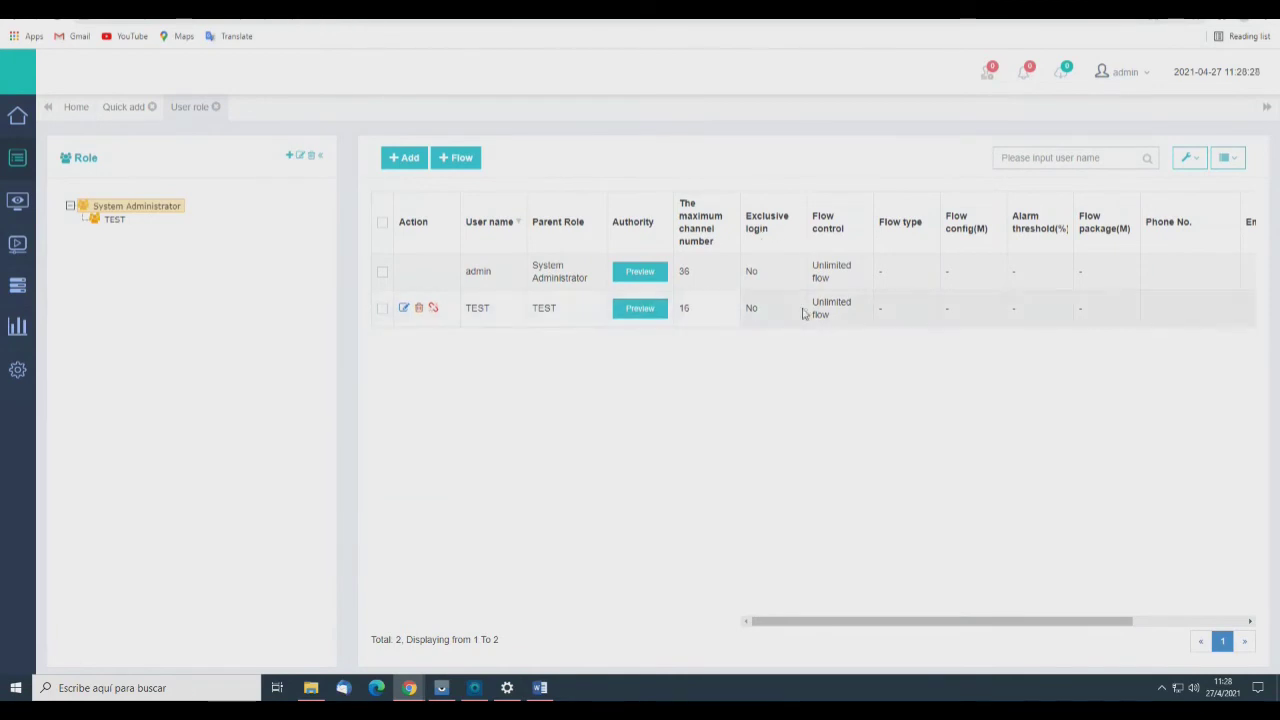
scroll(927, 312, "right", 1)
scroll(927, 312, "right", 3)
scroll(946, 328, "left", 3)
triple_click(834, 324)
left_click(834, 326)
triple_click(836, 324)
triple_click(842, 326)
left_click(842, 326)
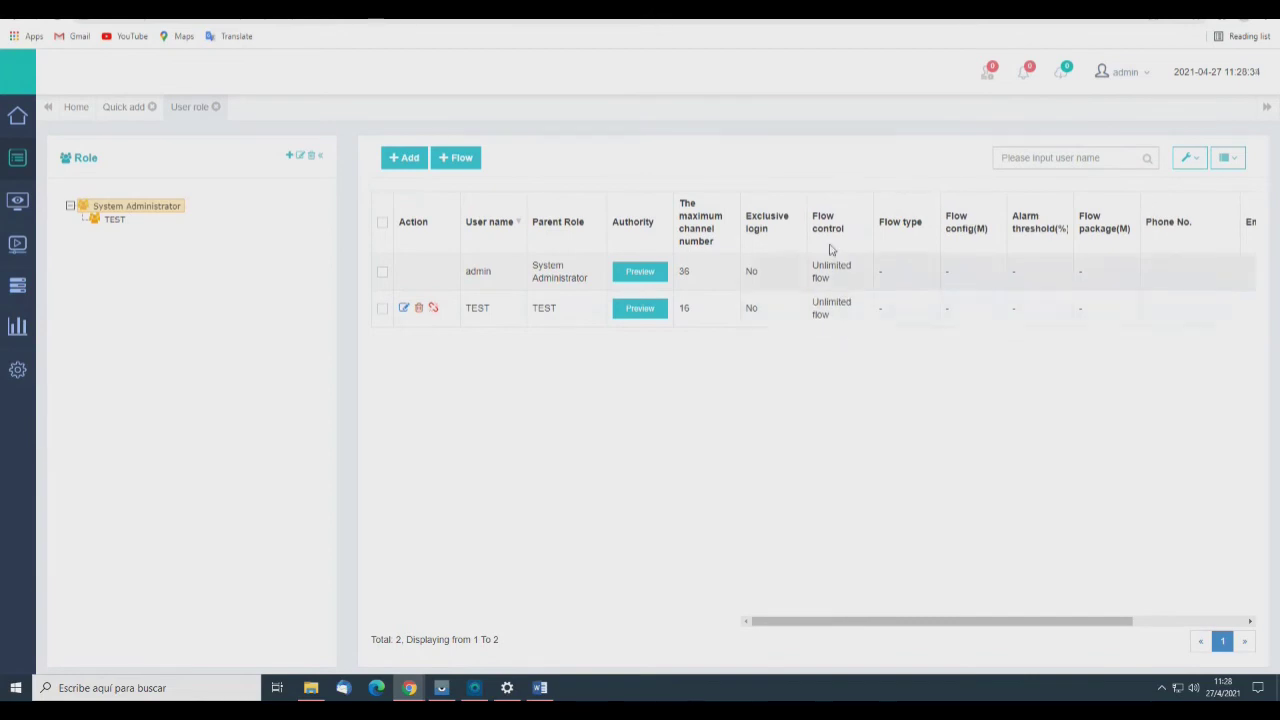
scroll(826, 320, "right", 2)
triple_click(770, 215)
left_click(757, 294)
scroll(763, 302, "left", 1)
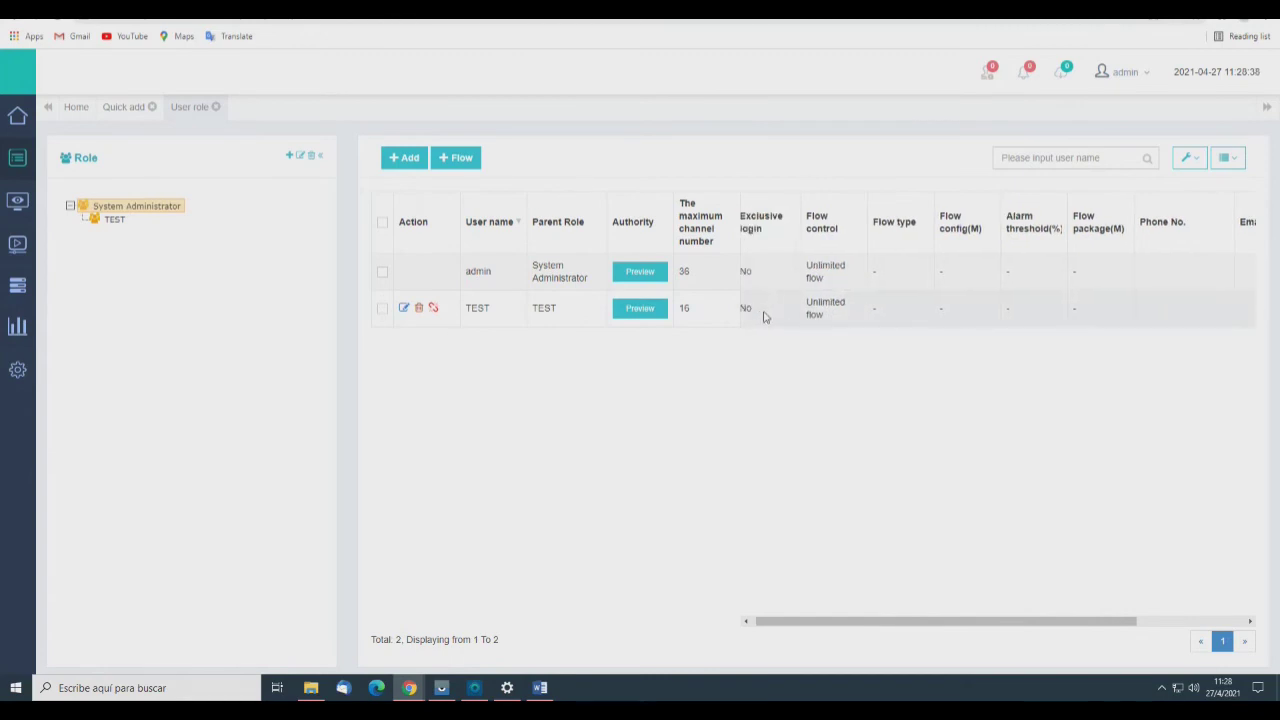
scroll(790, 306, "right", 10)
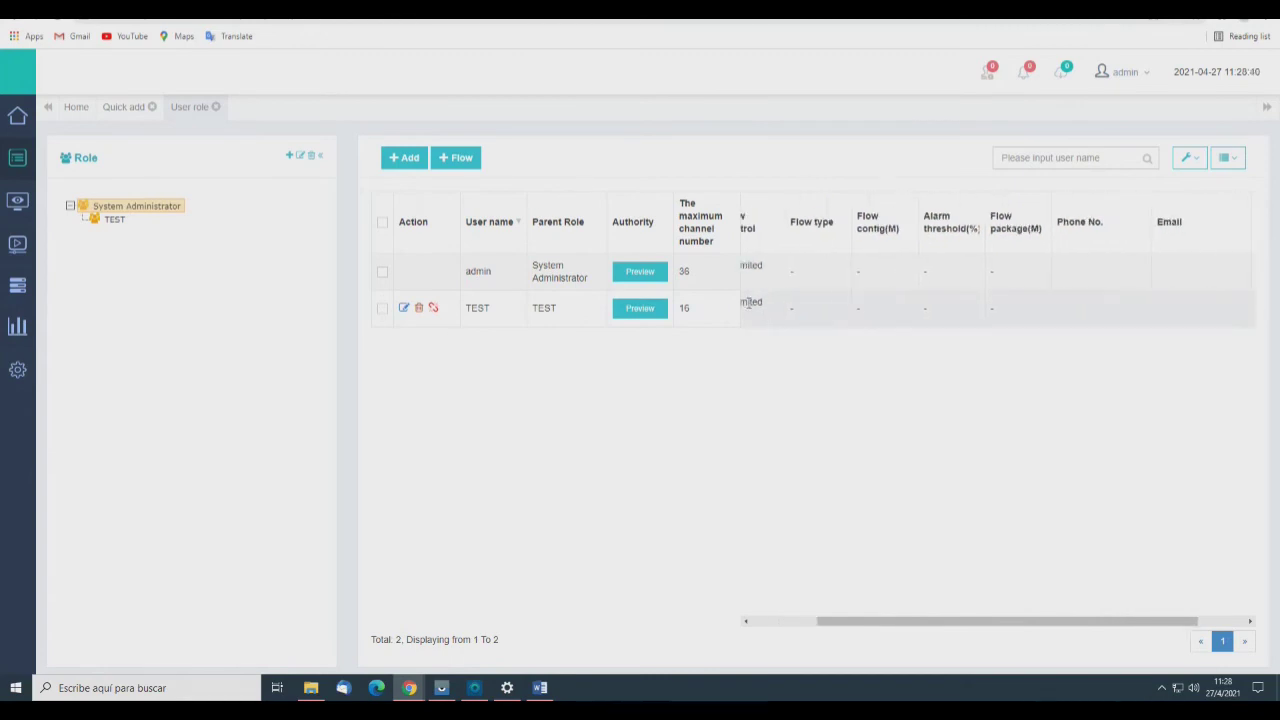
scroll(850, 290, "right", 1)
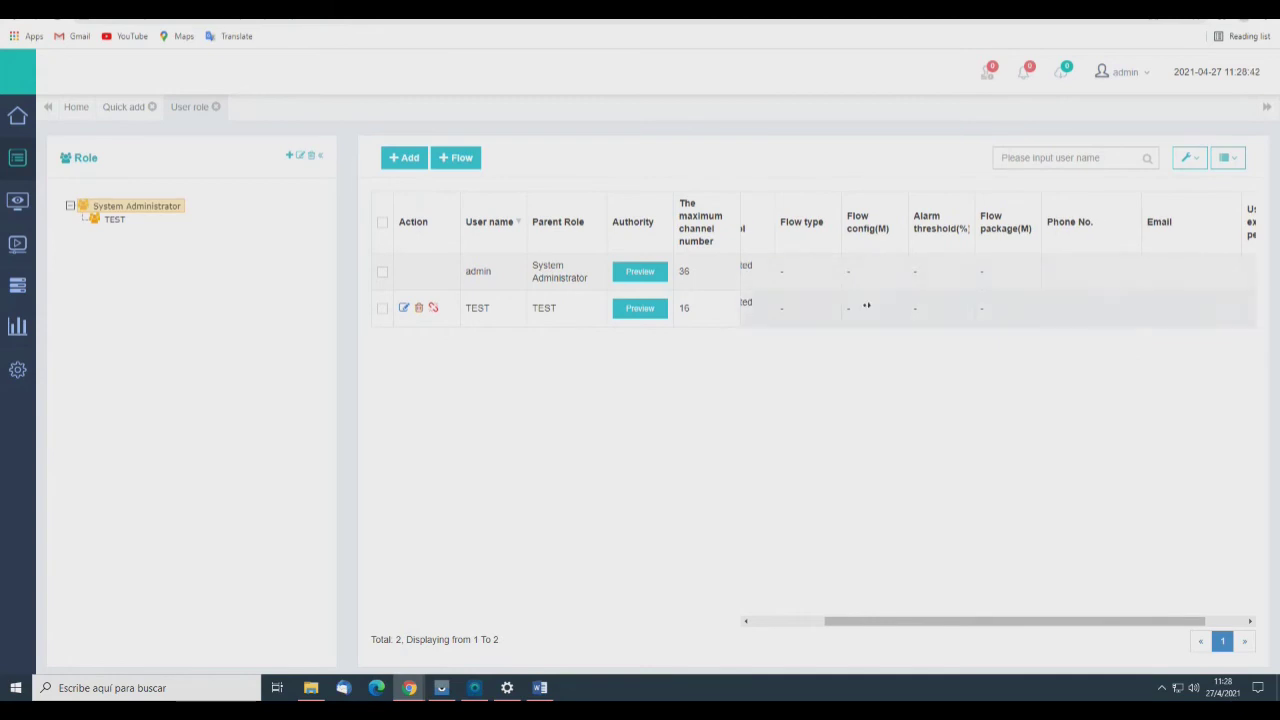
scroll(866, 305, "right", 5)
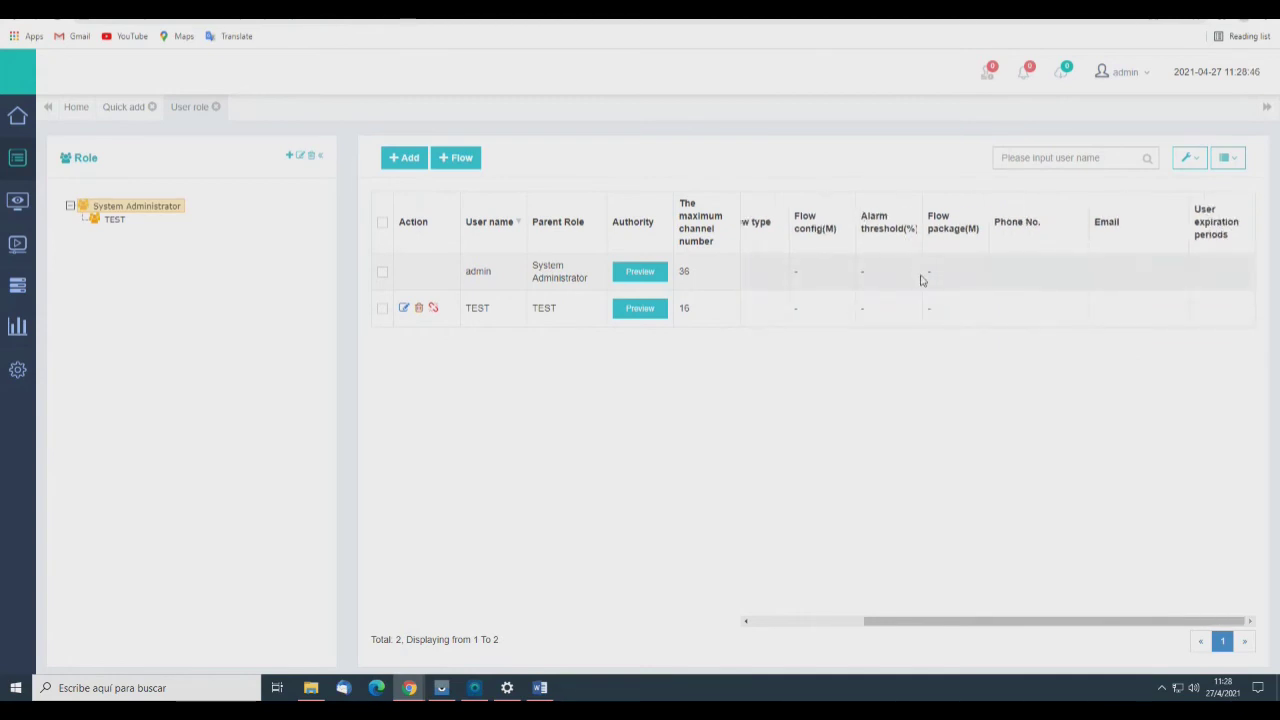
scroll(971, 312, "left", 10)
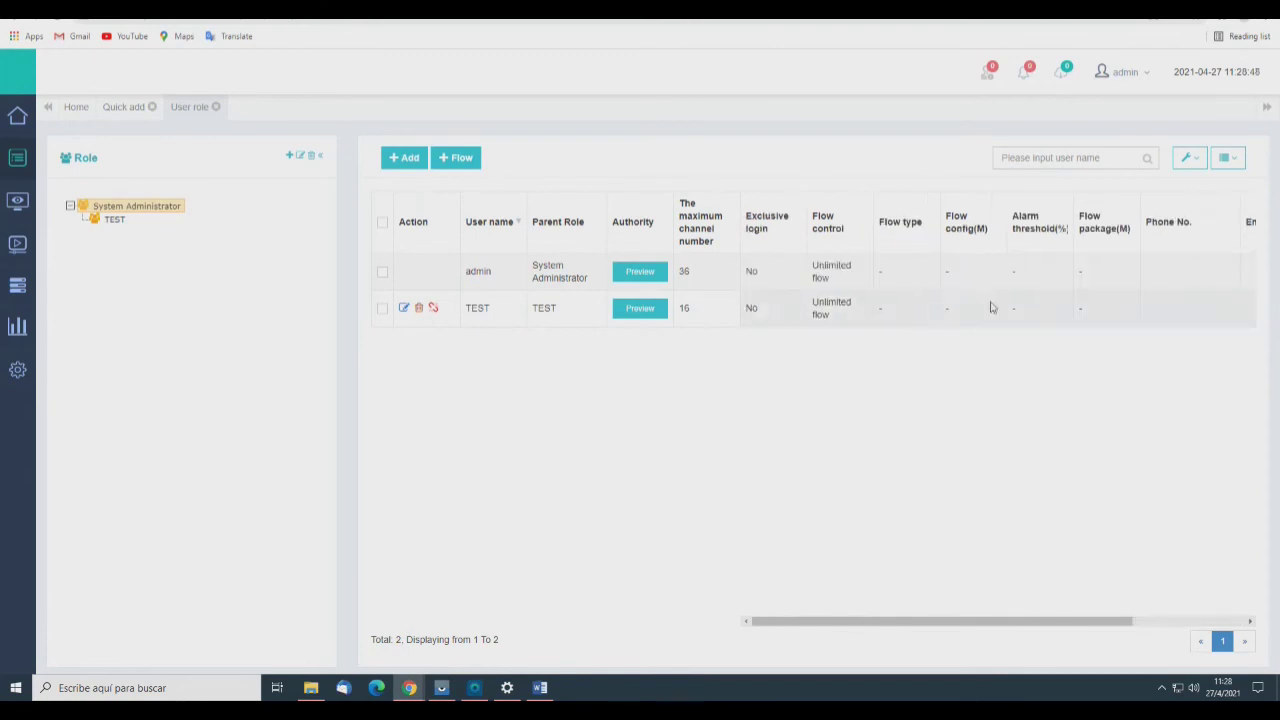
left_click(114, 219)
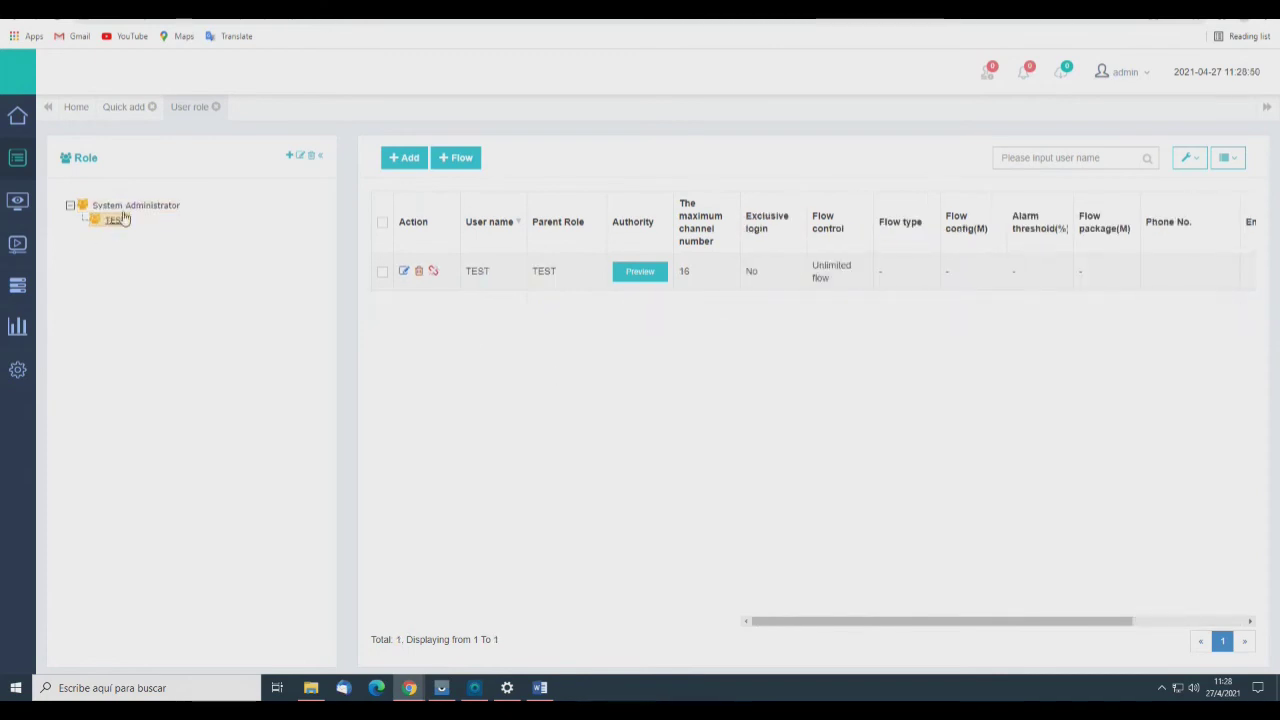
left_click(130, 207)
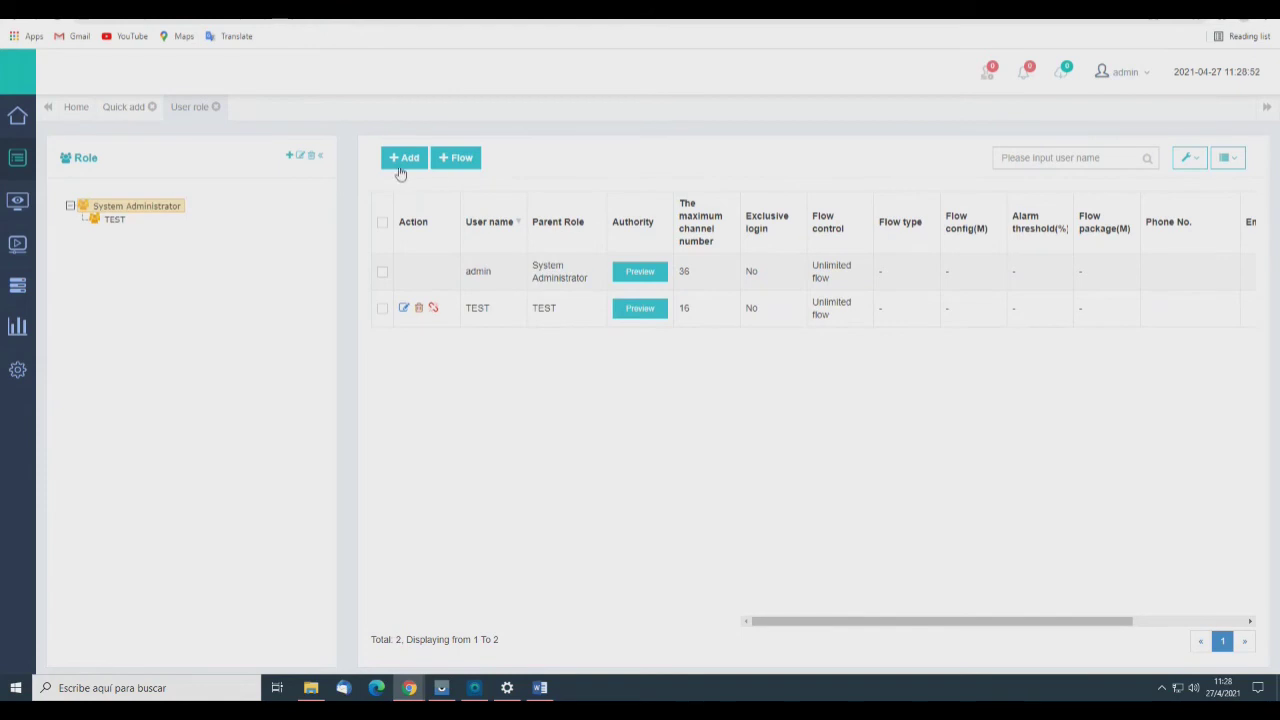
- Open the flow package form, tick the TEST user, read the remarks on monthly and cumulative packages, and close the form
left_click(443, 165)
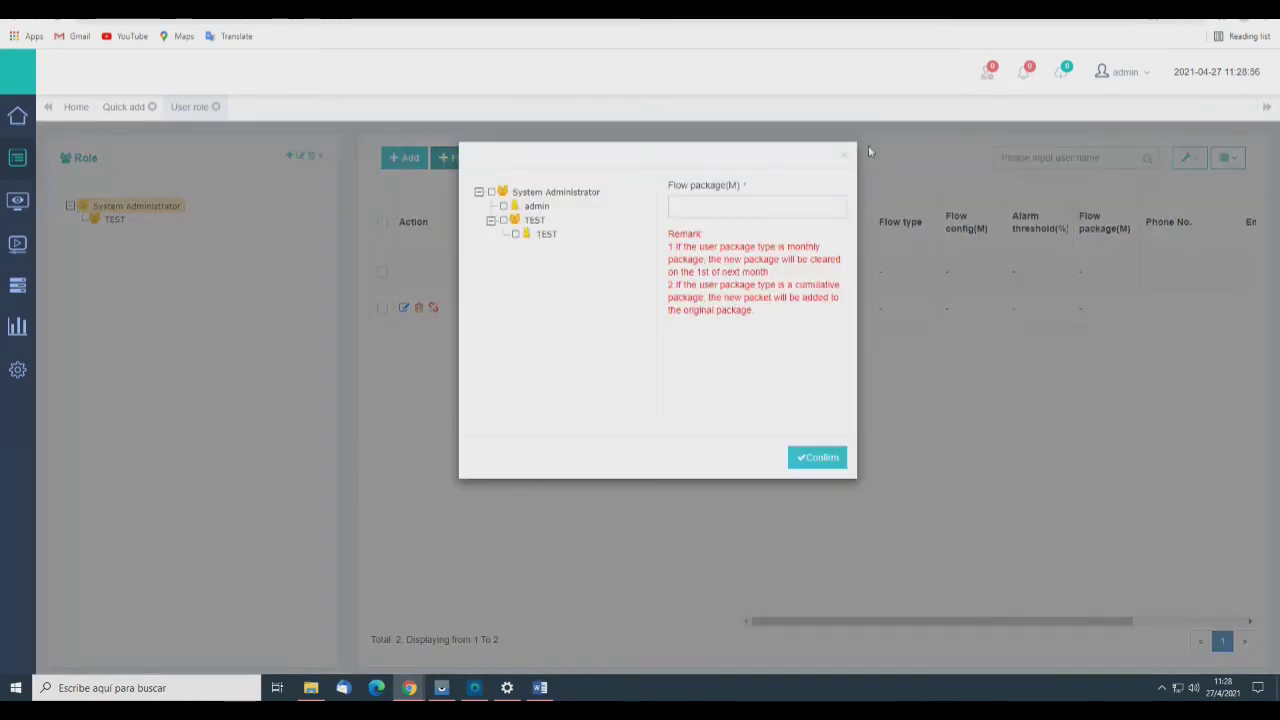
left_click(843, 155)
left_click(469, 163)
left_click(520, 238)
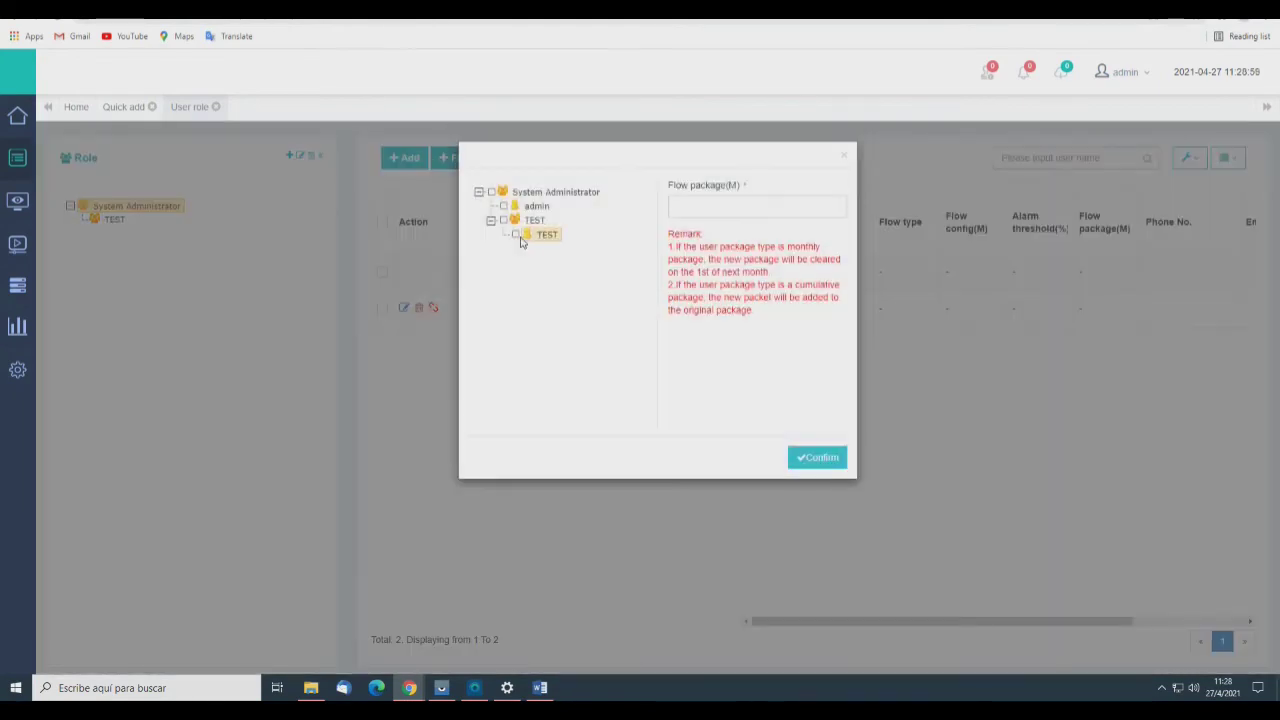
left_click_drag(734, 191, 775, 195)
left_click(775, 196)
left_click_drag(667, 245, 815, 250)
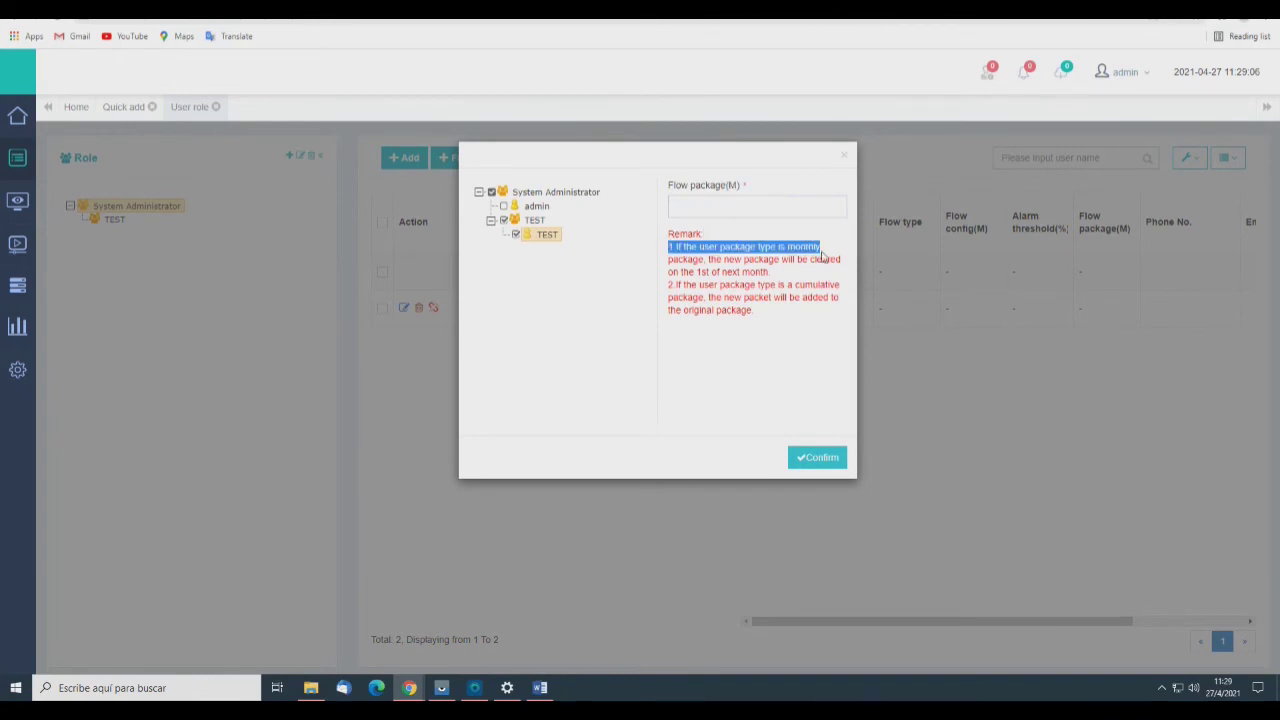
left_click(822, 256)
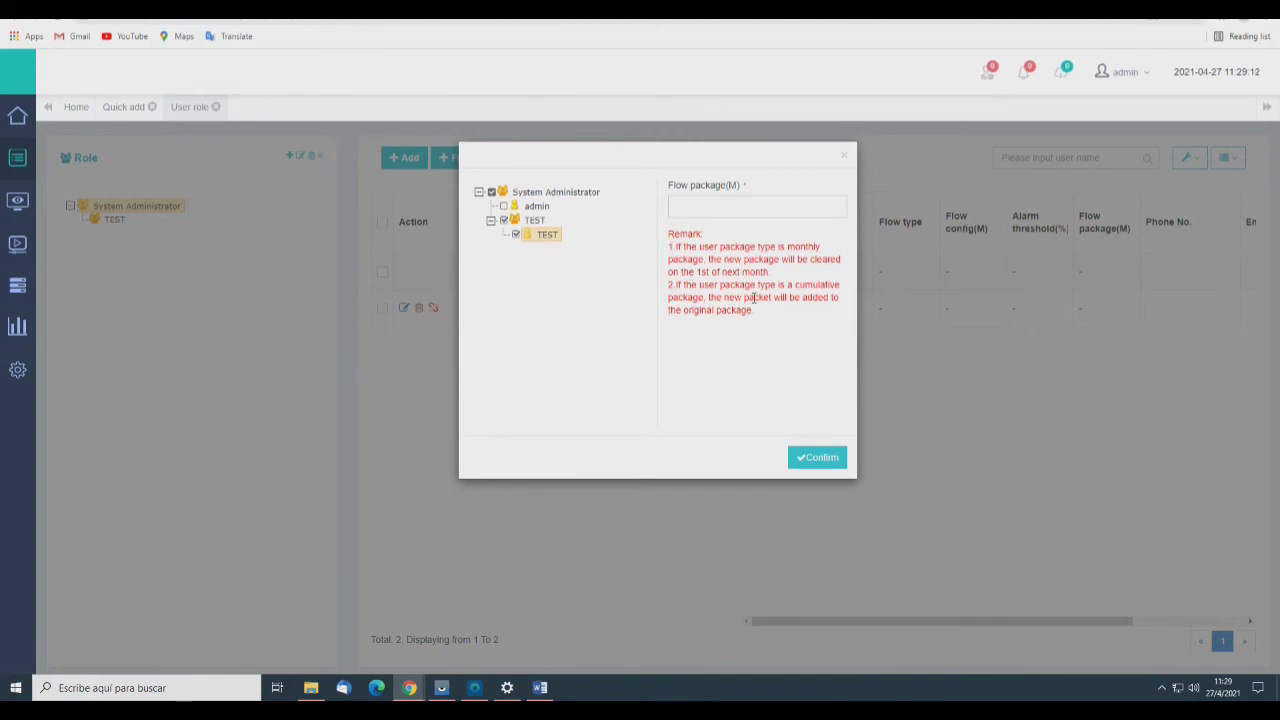
left_click_drag(664, 250, 794, 311)
left_click(805, 274)
left_click(771, 326)
left_click_drag(671, 283, 892, 336)
left_click(789, 314)
left_click_drag(670, 284, 789, 316)
left_click(789, 316)
left_click(818, 457)
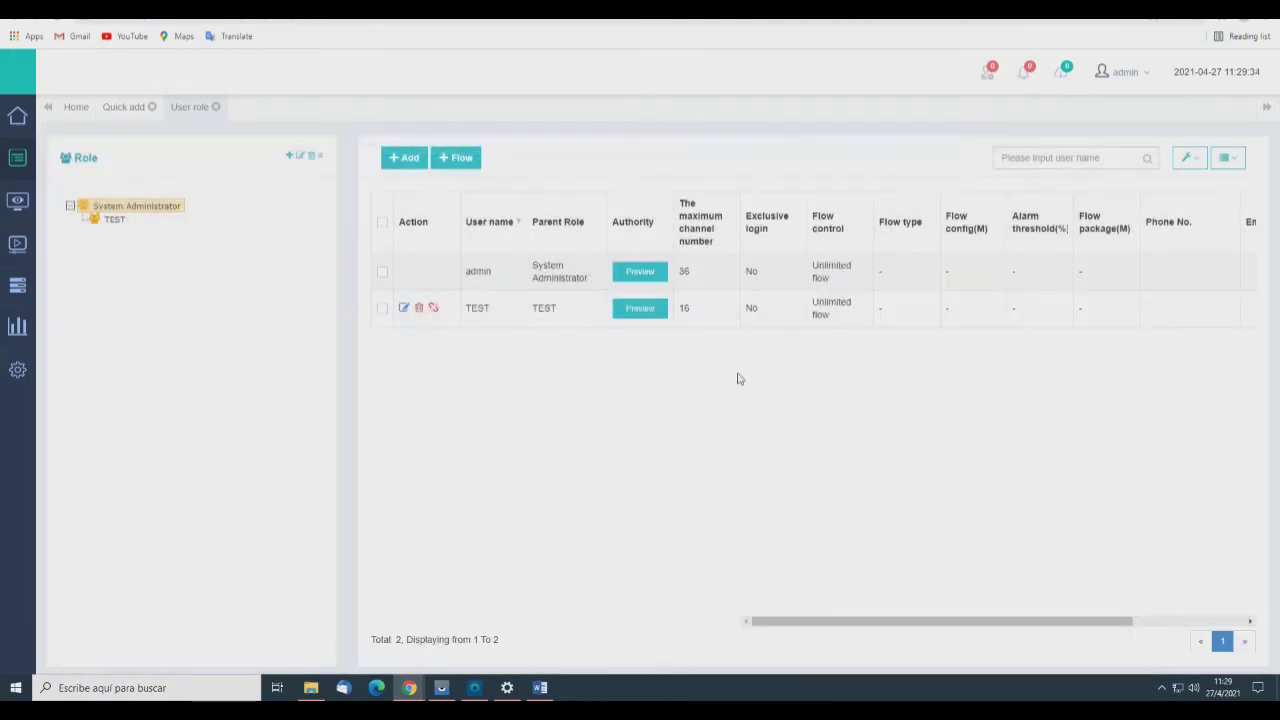
- Open the vehicle list and filter it by the TEST fleet and by the Big Dipper fleet
scroll(1049, 403, "right", 3)
scroll(540, 368, "left", 2)
scroll(540, 368, "left", 1)
mouse_move(20, 160)
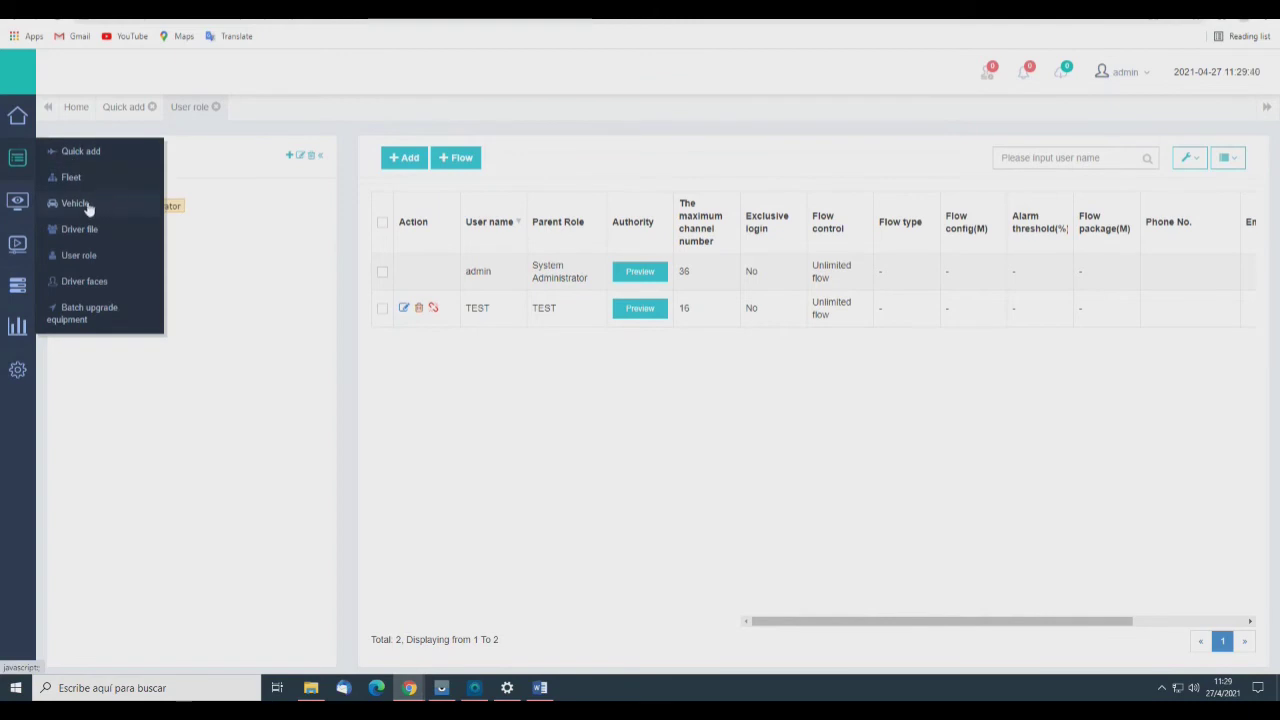
left_click(73, 210)
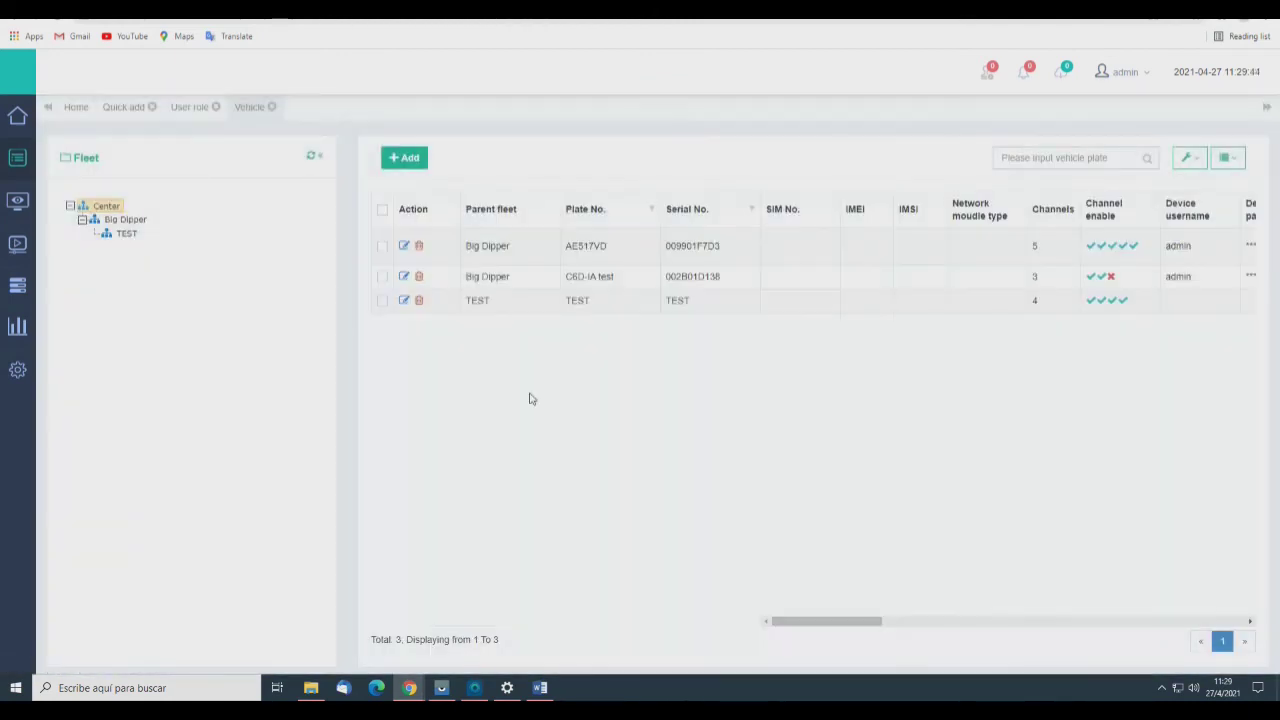
left_click(120, 233)
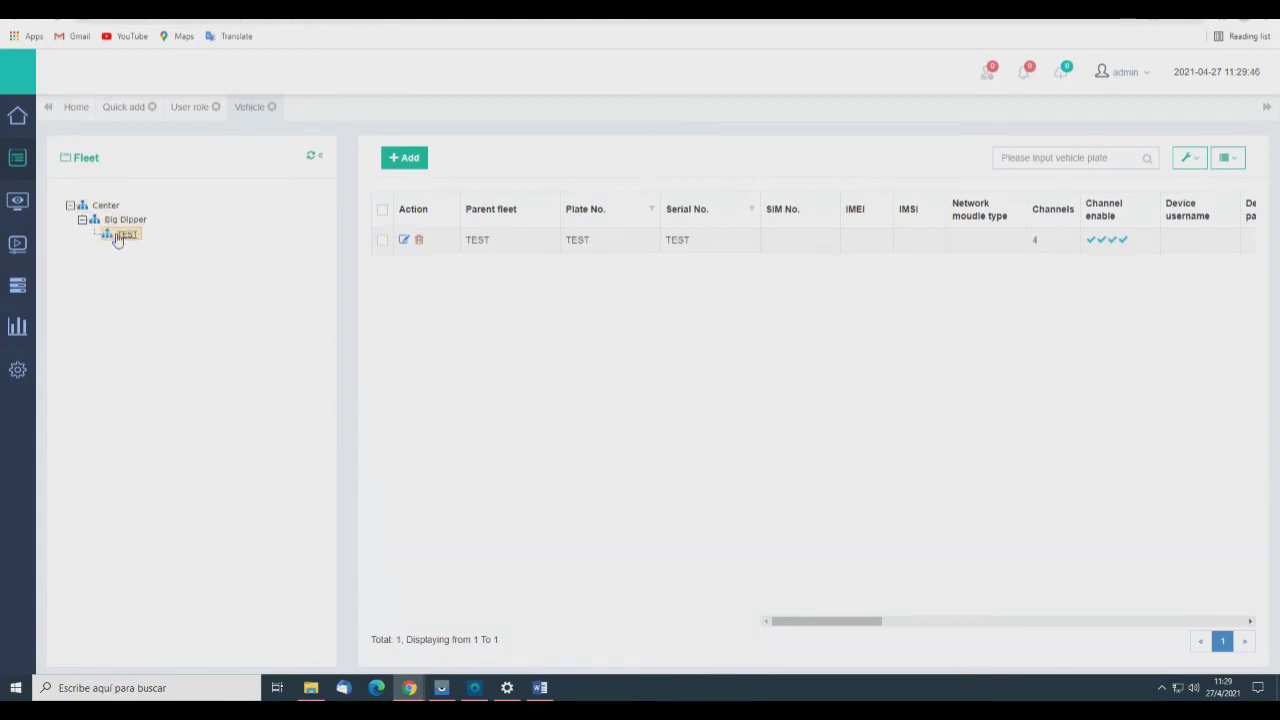
left_click(126, 221)
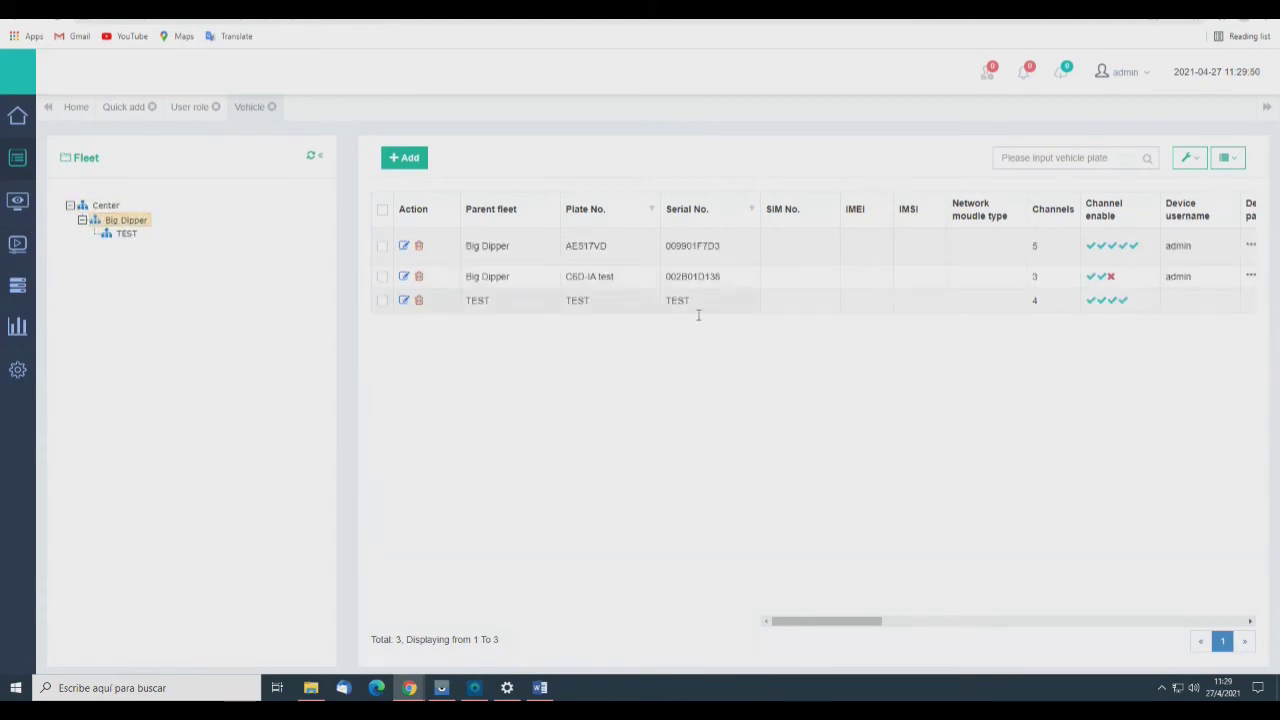
- Examine the Big Dipper vehicles' channel enable, device login, transmit address, port, and vehicle type columns
scroll(938, 327, "right", 2)
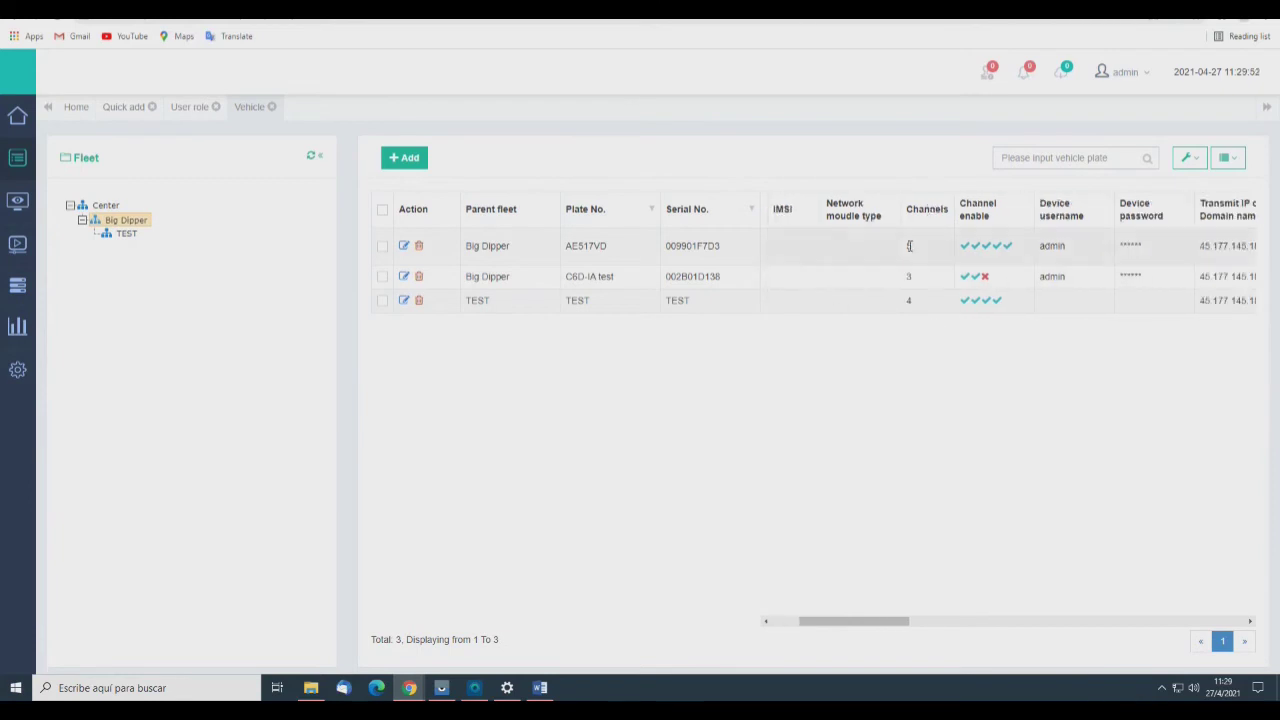
scroll(946, 363, "right", 1)
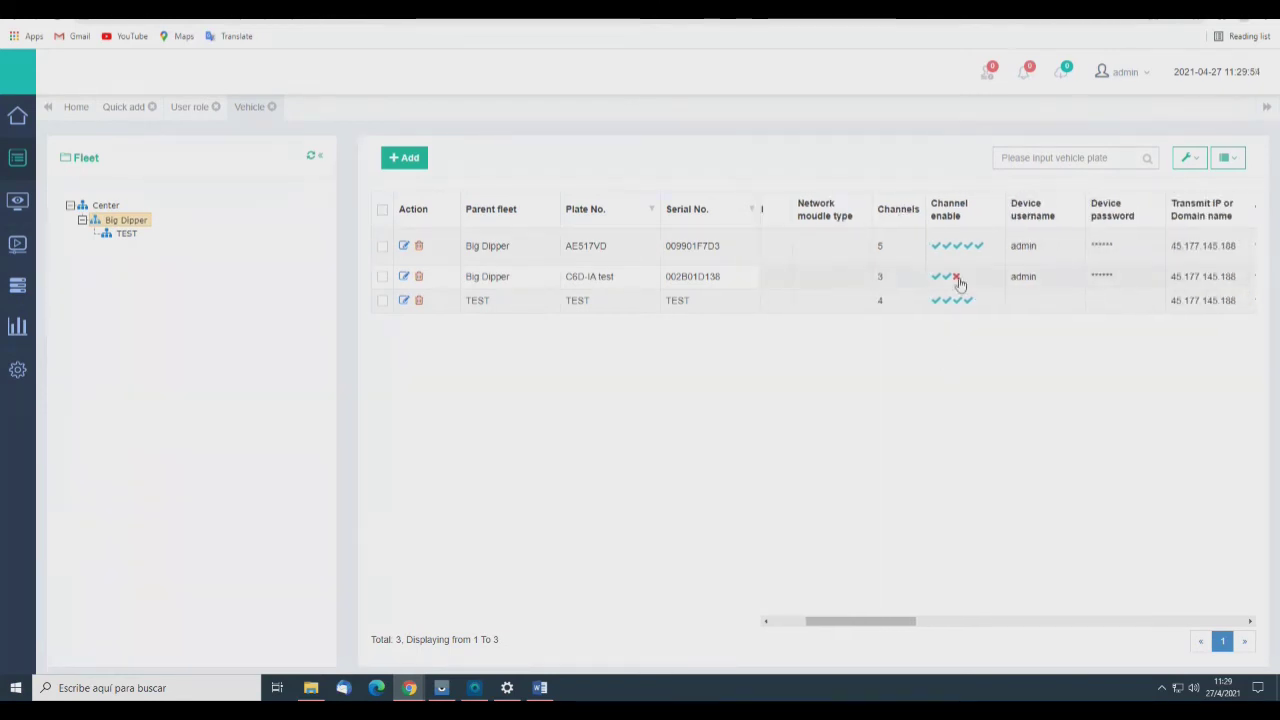
scroll(890, 340, "right", 3)
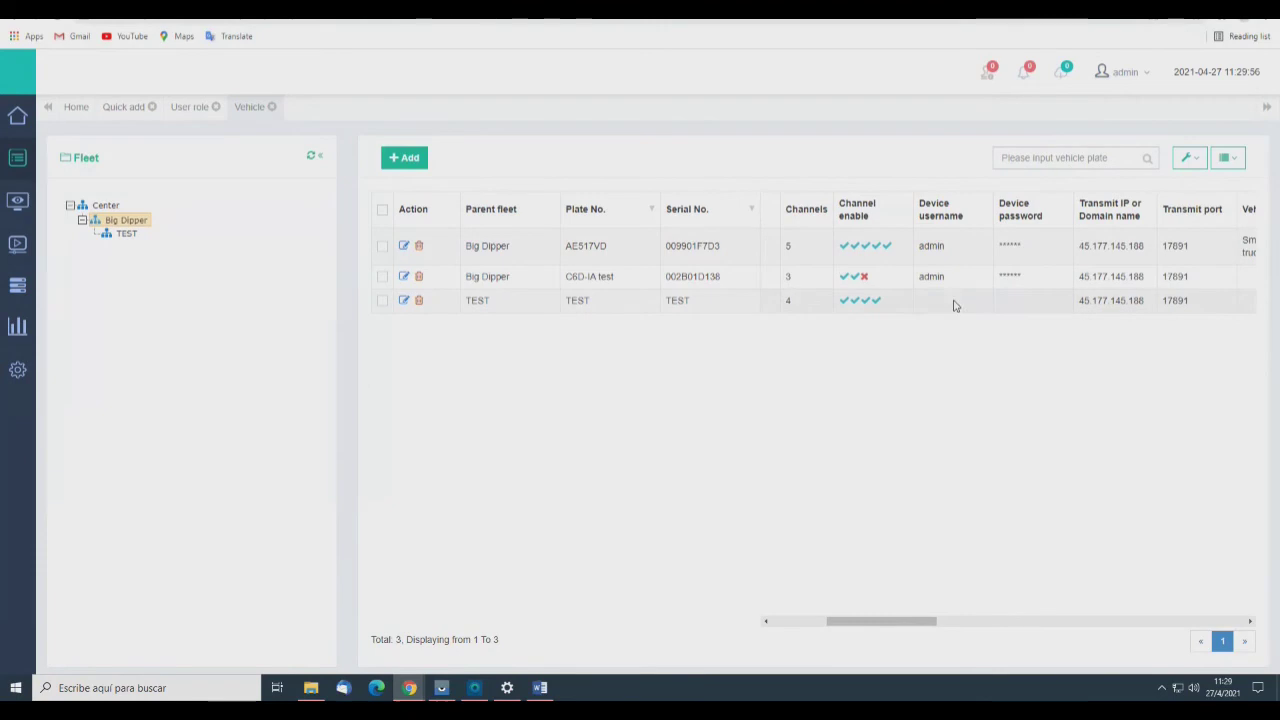
scroll(900, 300, "right", 4)
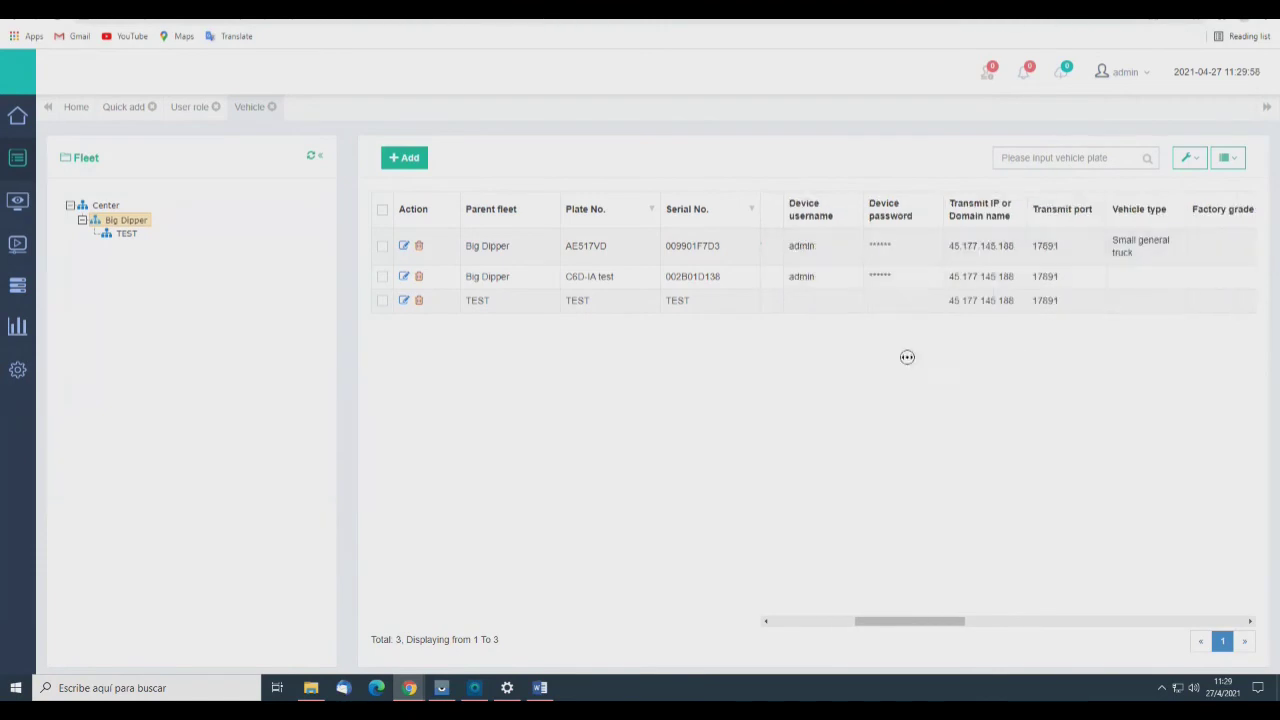
scroll(935, 290, "right", 1)
left_click_drag(910, 245, 988, 258)
left_click(1028, 240)
double_click(1014, 245)
left_click(1008, 381)
scroll(1016, 300, "right", 1)
scroll(1000, 320, "left", 5)
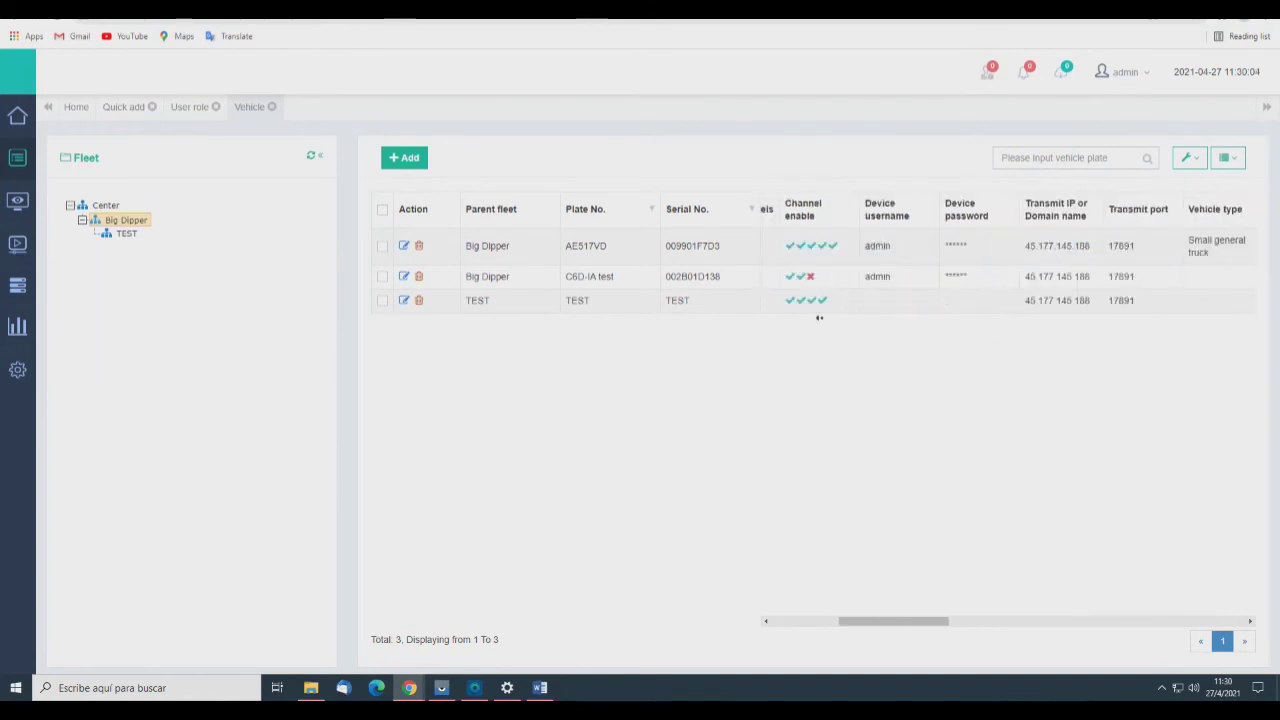
- Open the five-channel Big Dipper vehicle for editing and set its second channel's alias to Cámara trasera
left_click(403, 247)
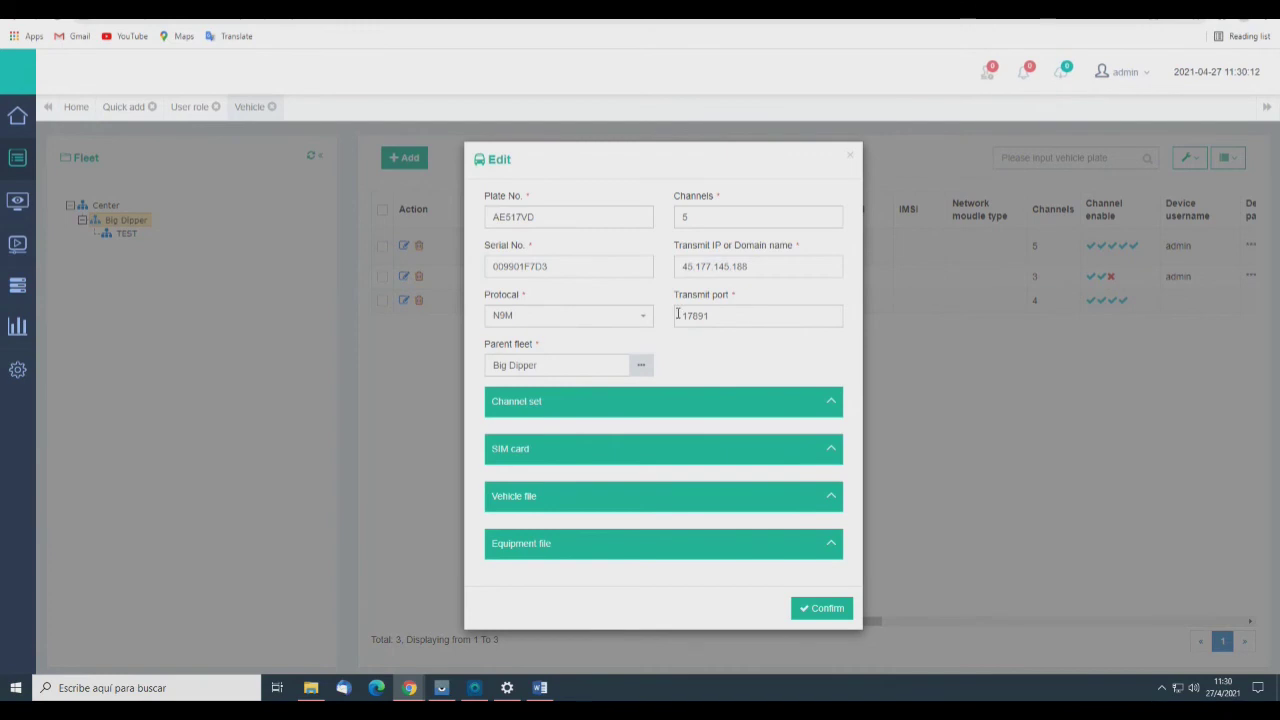
double_click(562, 221)
left_click(562, 221)
left_click(830, 401)
scroll(715, 330, "down", 2)
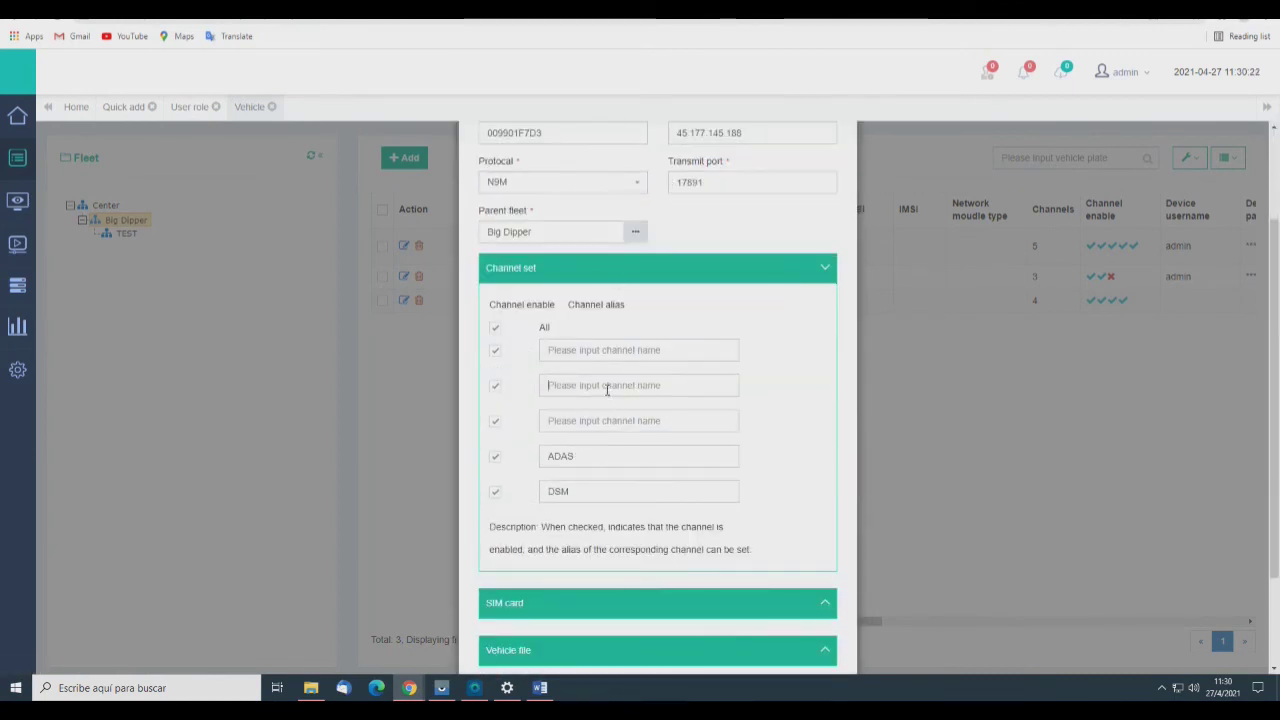
type("Cámara")
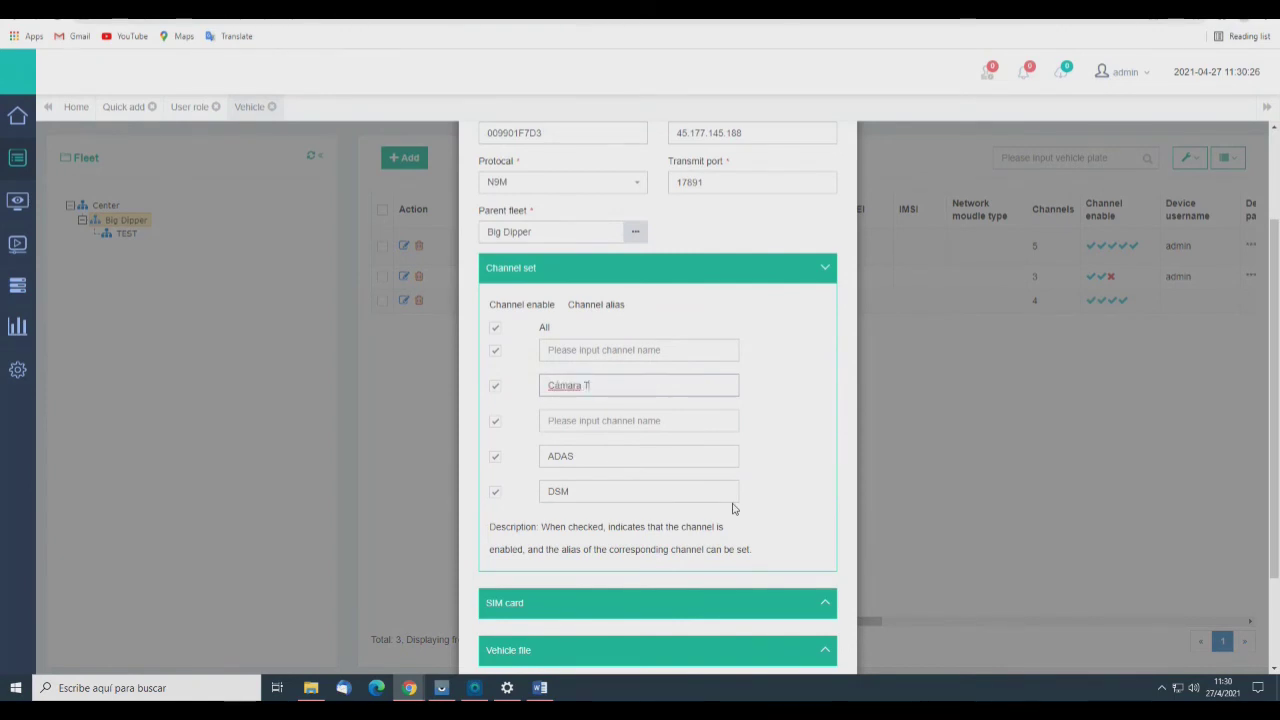
type(" trasera")
- Disable the vehicle's first and third channels, keeping the Cámara trasera, ADAS and DSM channels enabled
left_click(495, 351)
left_click(495, 421)
left_click_drag(587, 457, 491, 452)
left_click(646, 490)
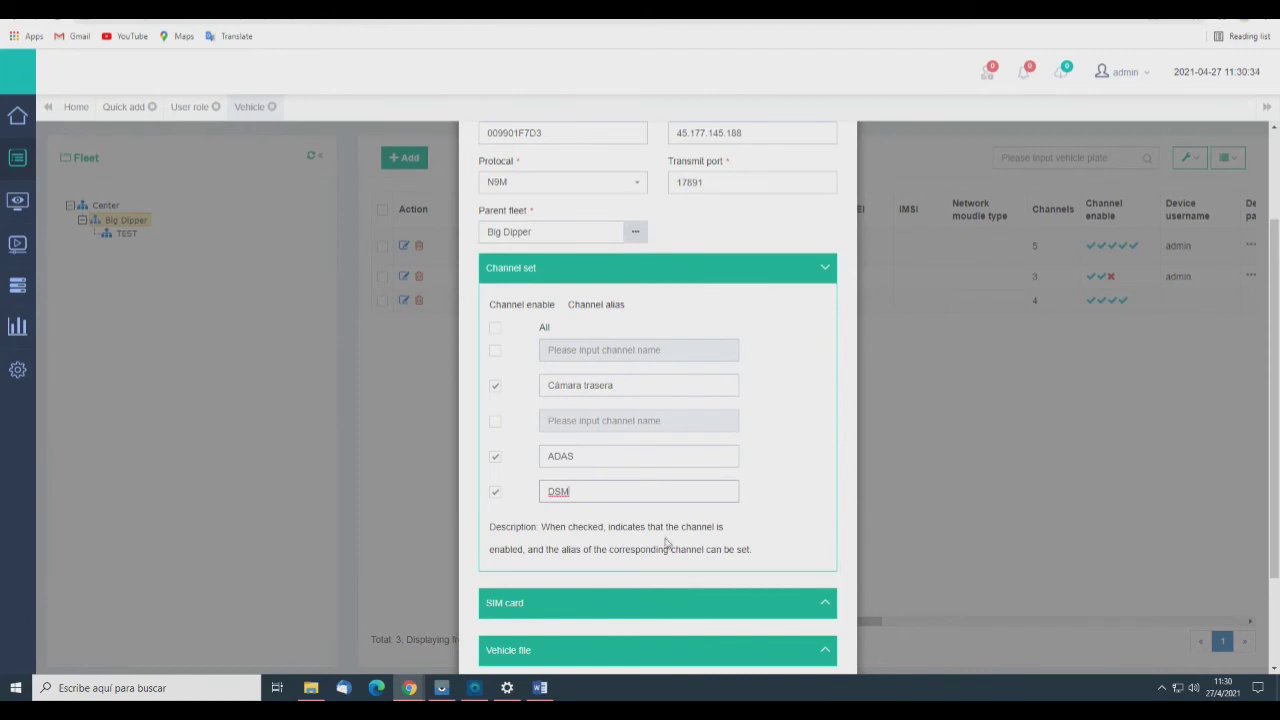
- Expand the SIM card section to examine its fields and collapse it again
scroll(849, 480, "down", 1)
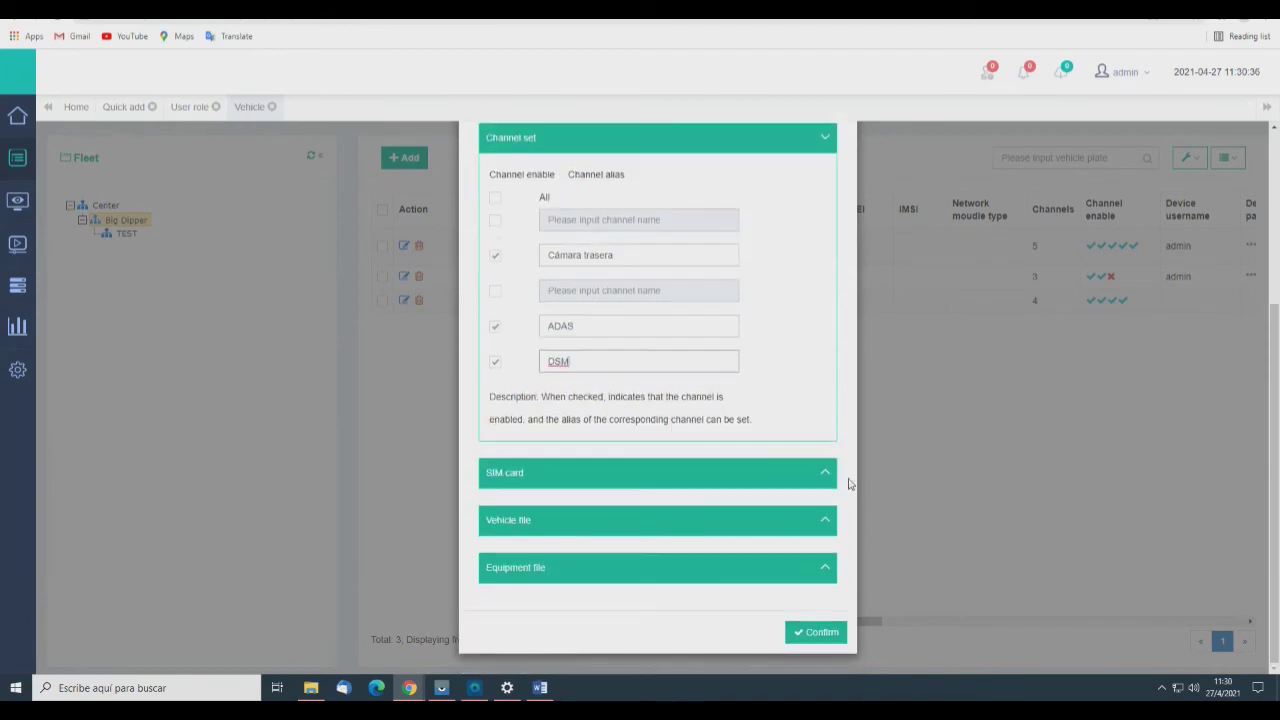
left_click(831, 477)
scroll(580, 444, "down", 2)
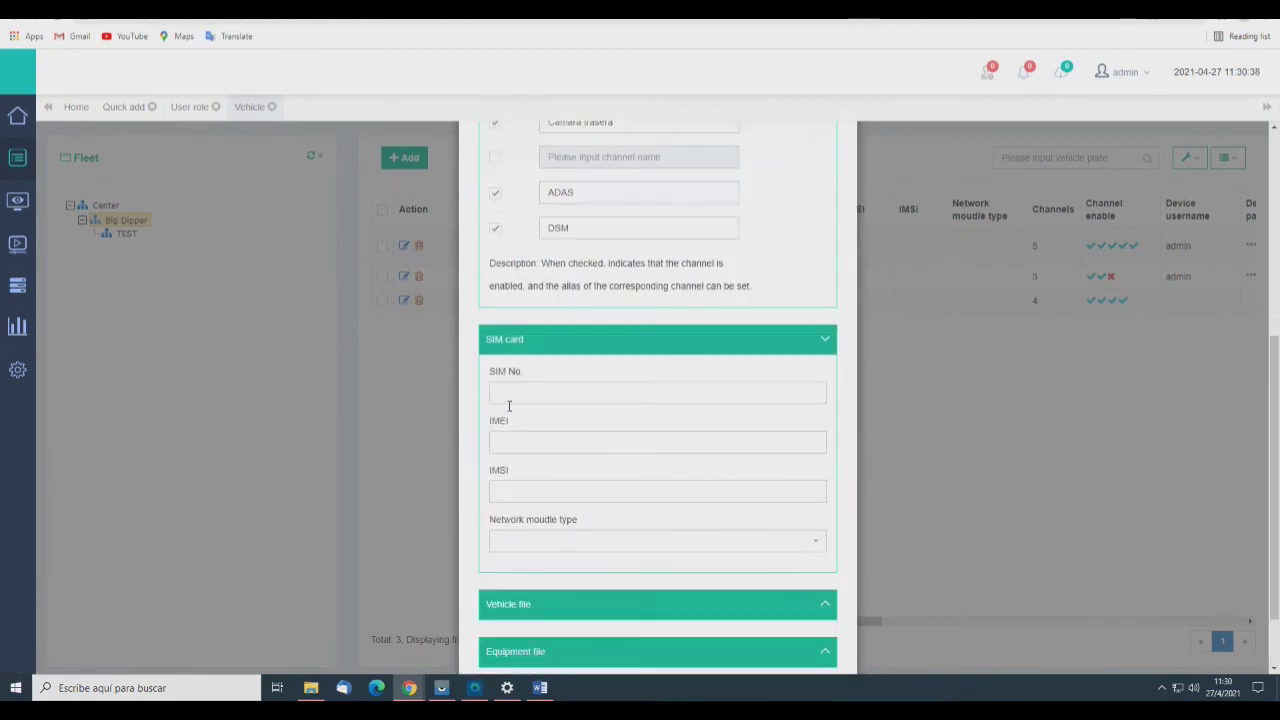
left_click(824, 341)
- Expand the Vehicle file section and examine the available vehicle types, keeping Small general truck
left_click(817, 517)
scroll(668, 516, "down", 3)
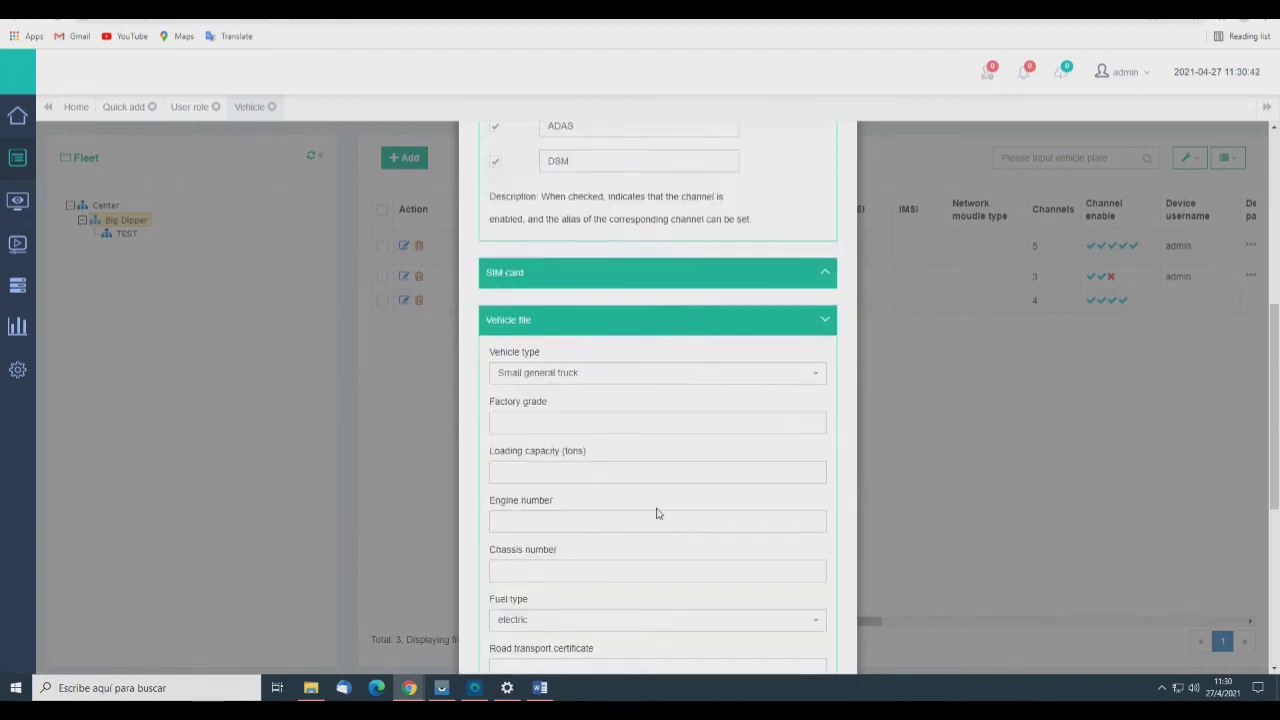
left_click(724, 313)
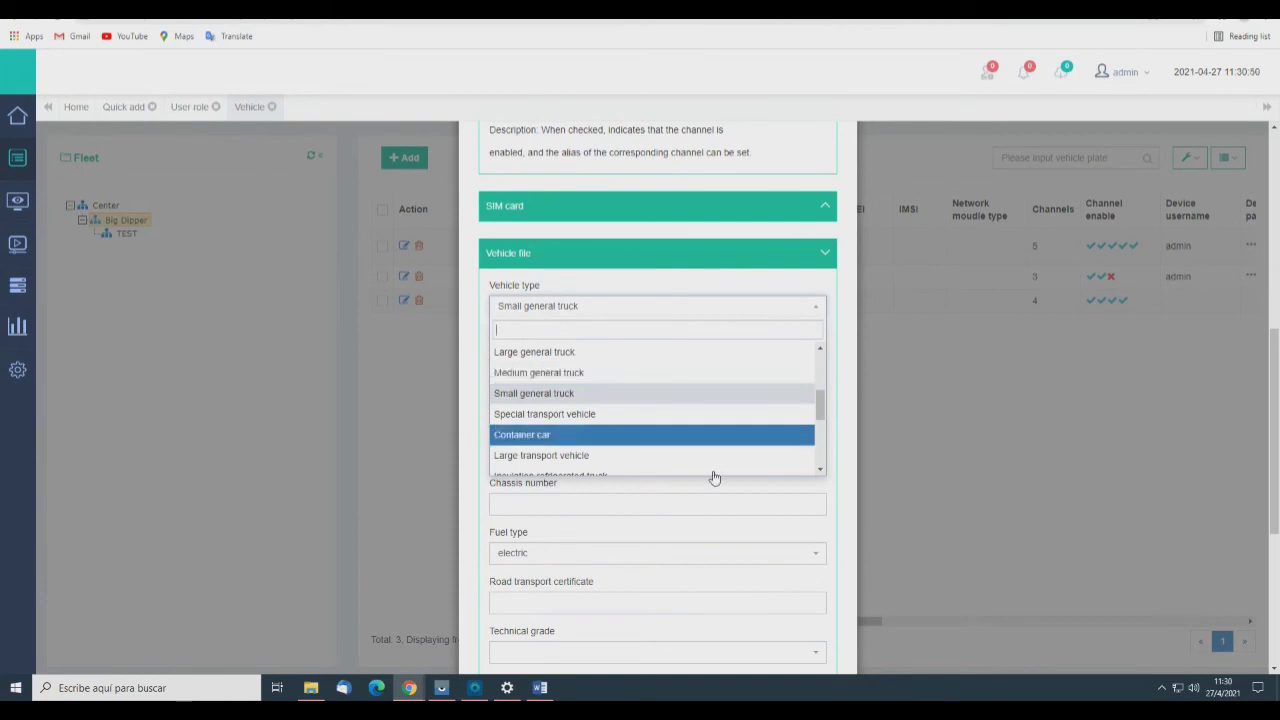
left_click(787, 522)
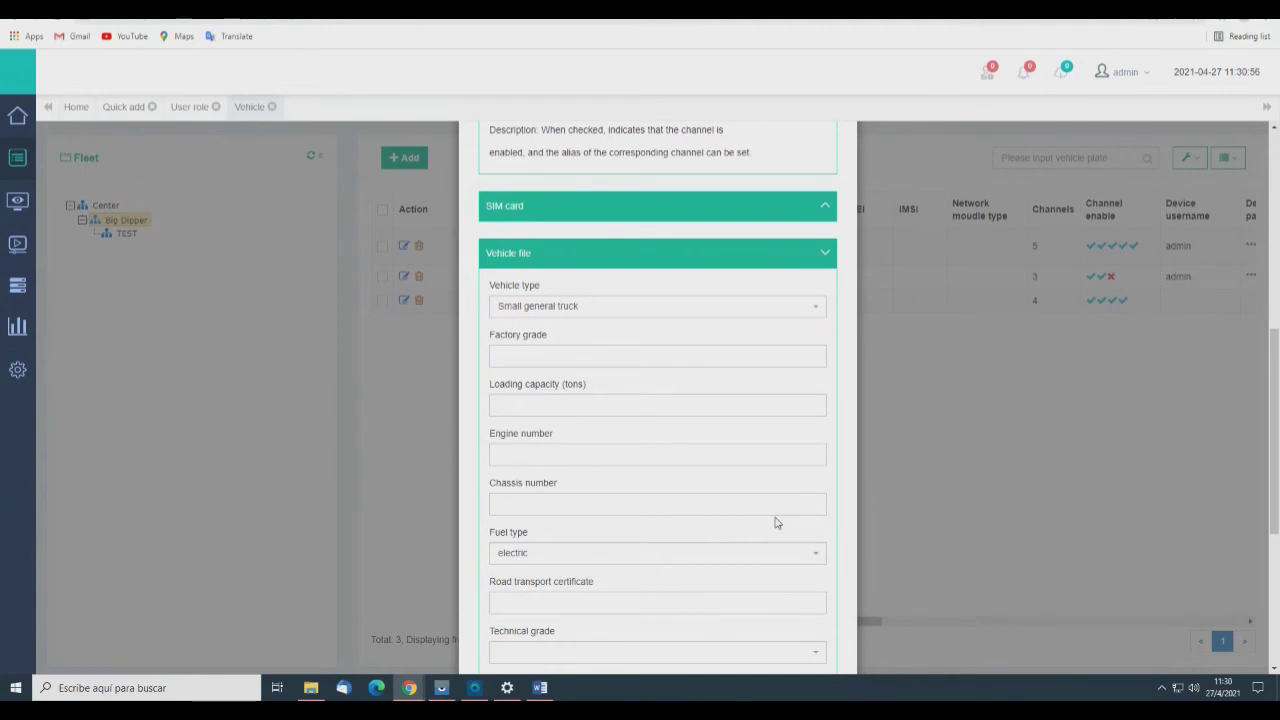
scroll(538, 505, "down", 2)
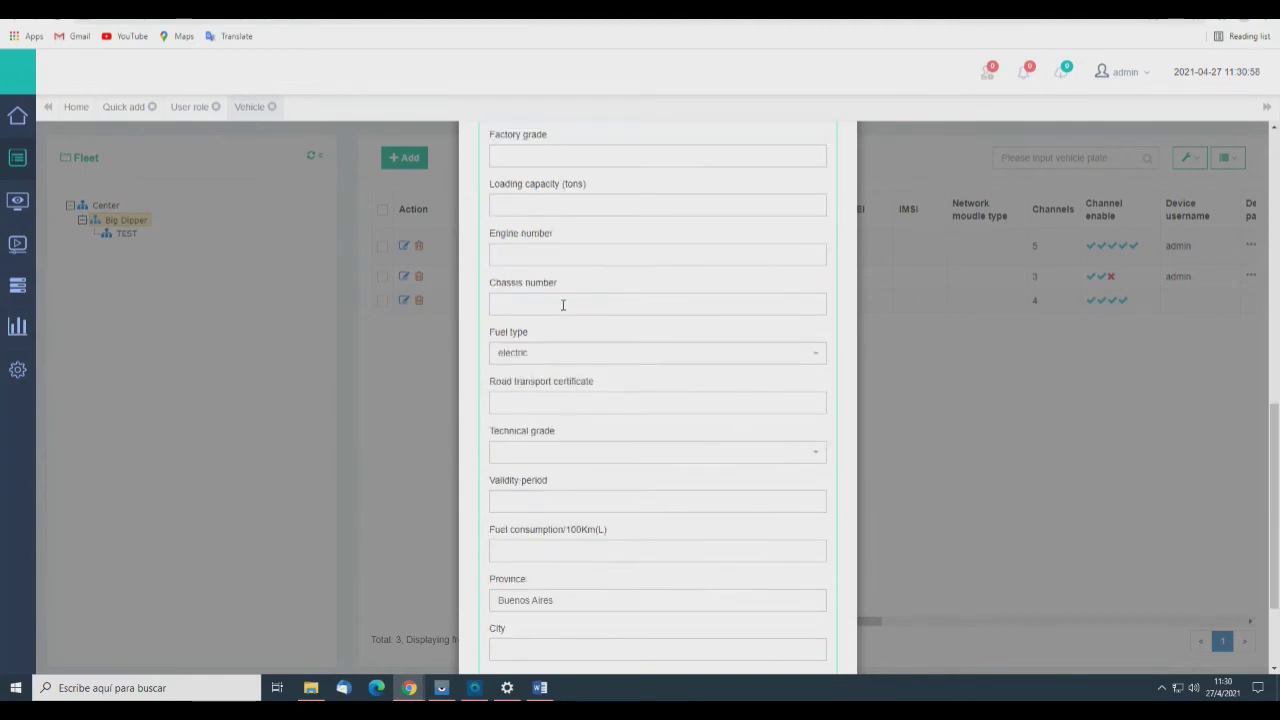
- Examine the fuel type options and the remaining Vehicle file fields, keeping electric as the fuel type
left_click(565, 358)
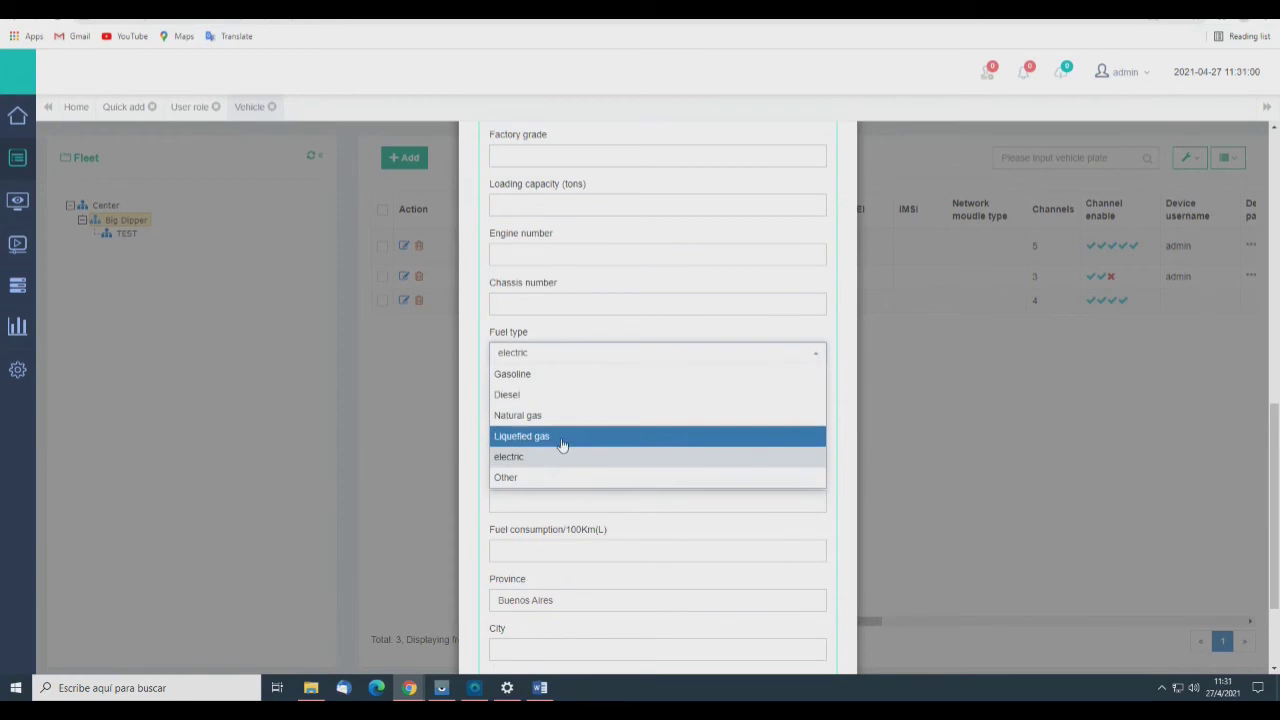
left_click(613, 483)
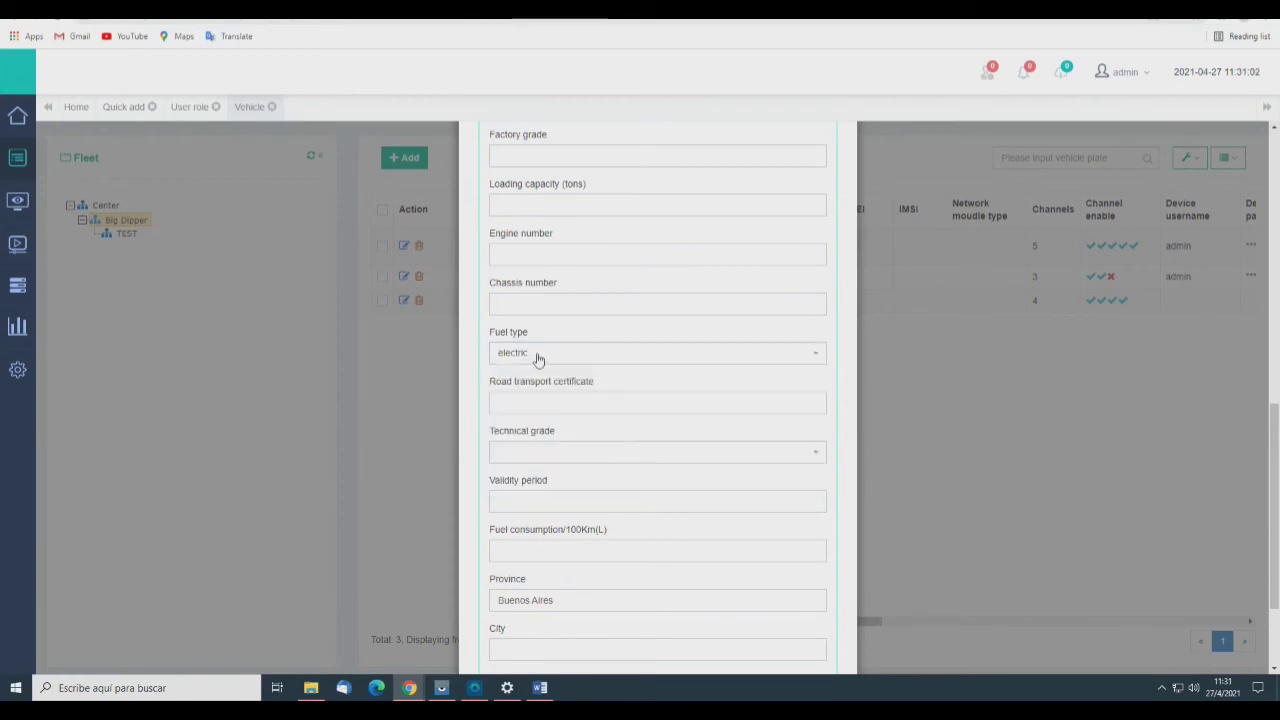
scroll(537, 360, "down", 1)
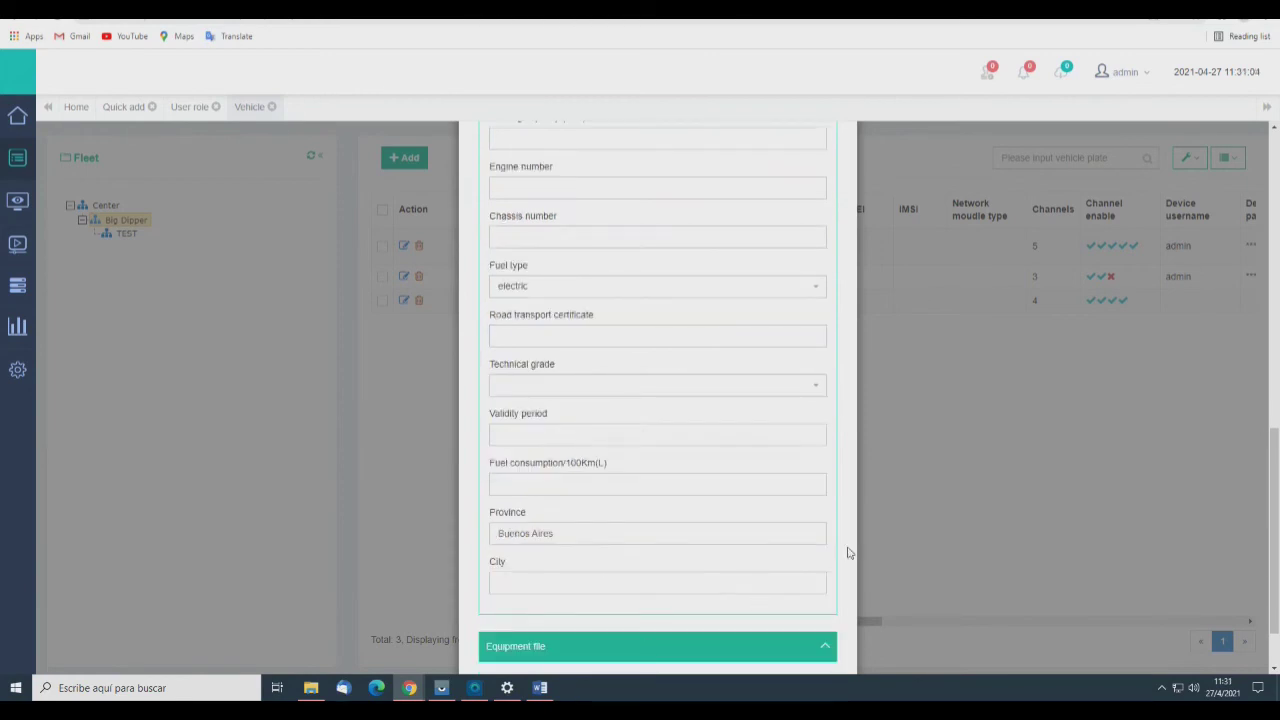
scroll(610, 626, "down", 1)
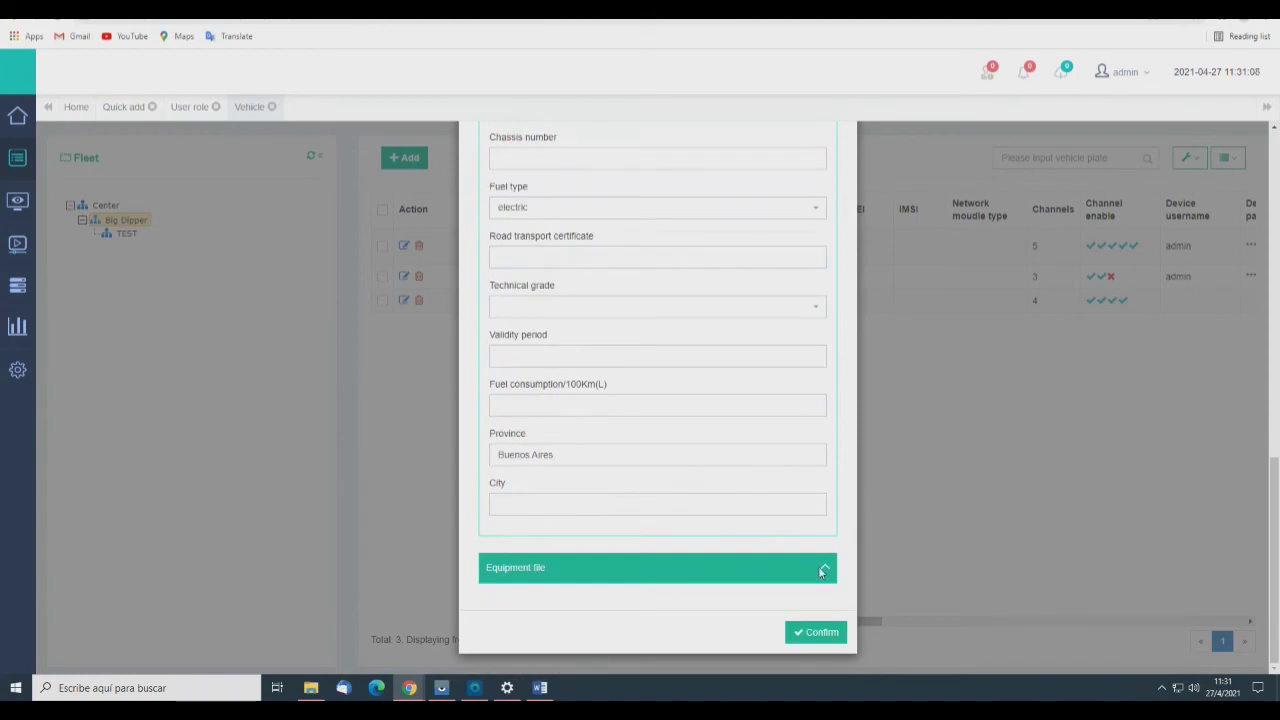
- Expand the Equipment file section and examine its device login, factory lot, installation date and peripheral description fields
left_click(822, 568)
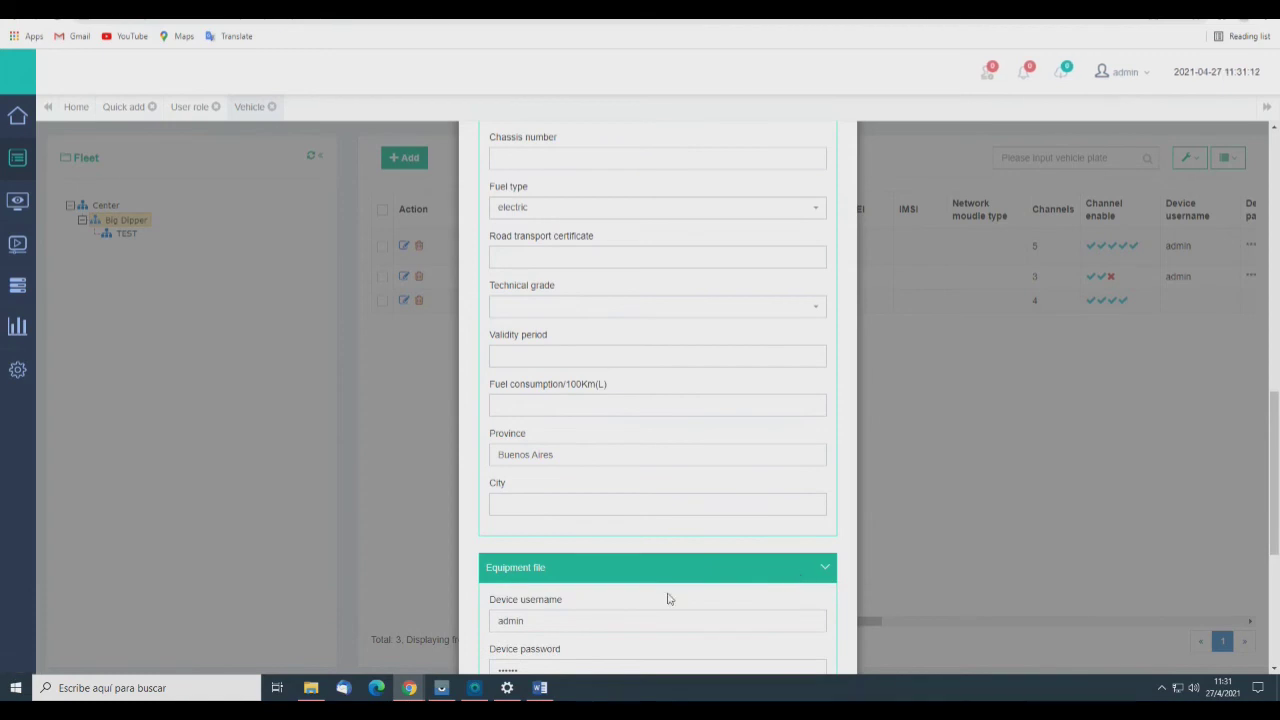
scroll(657, 521, "down", 3)
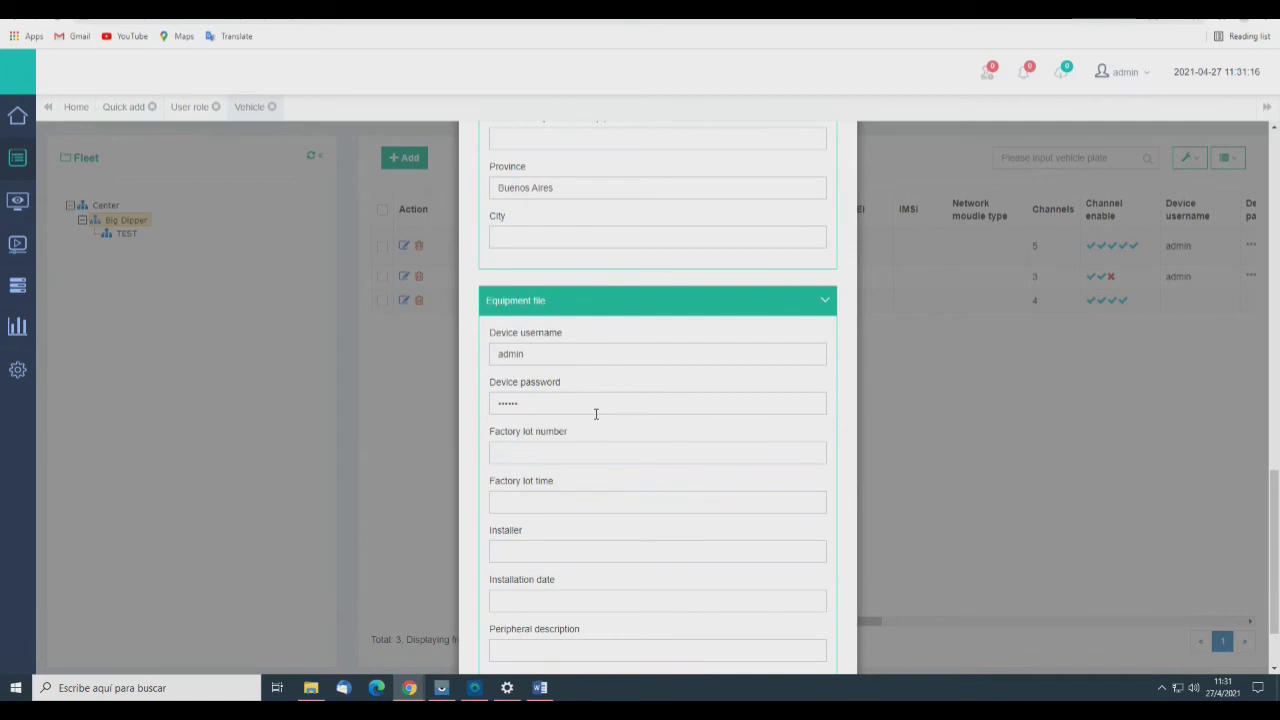
scroll(602, 466, "down", 1)
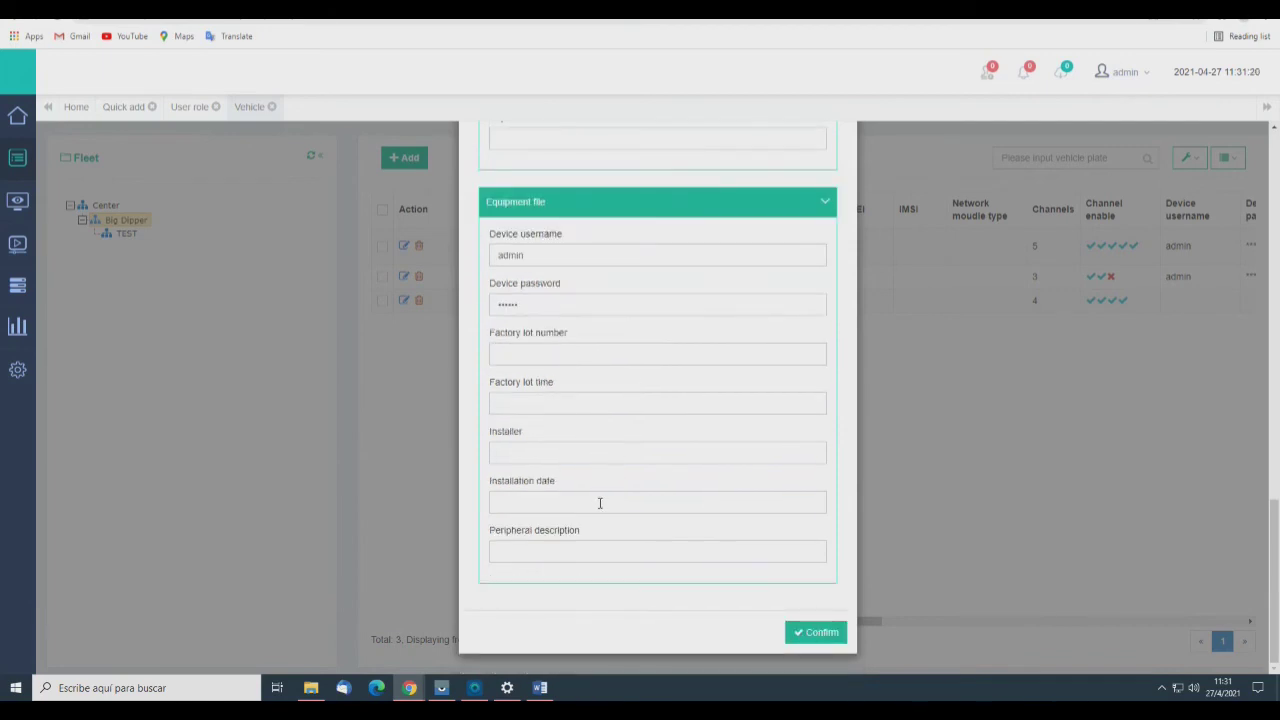
left_click(600, 503)
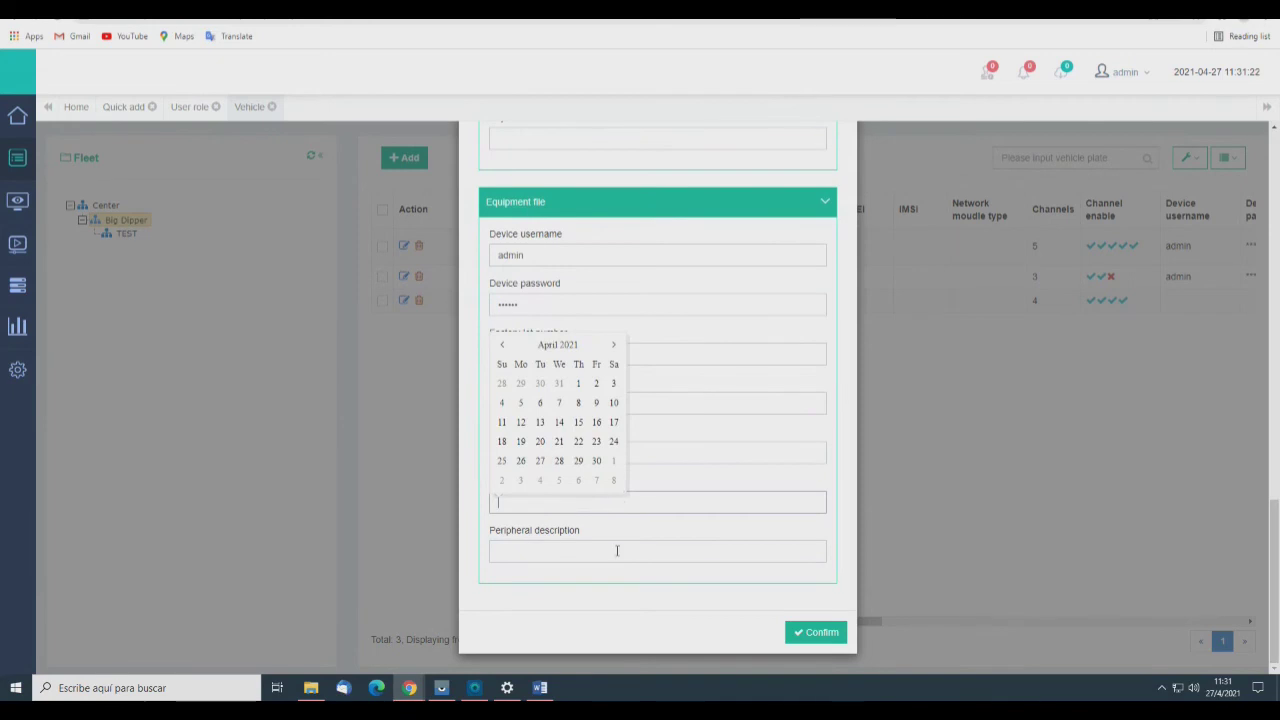
left_click(617, 550)
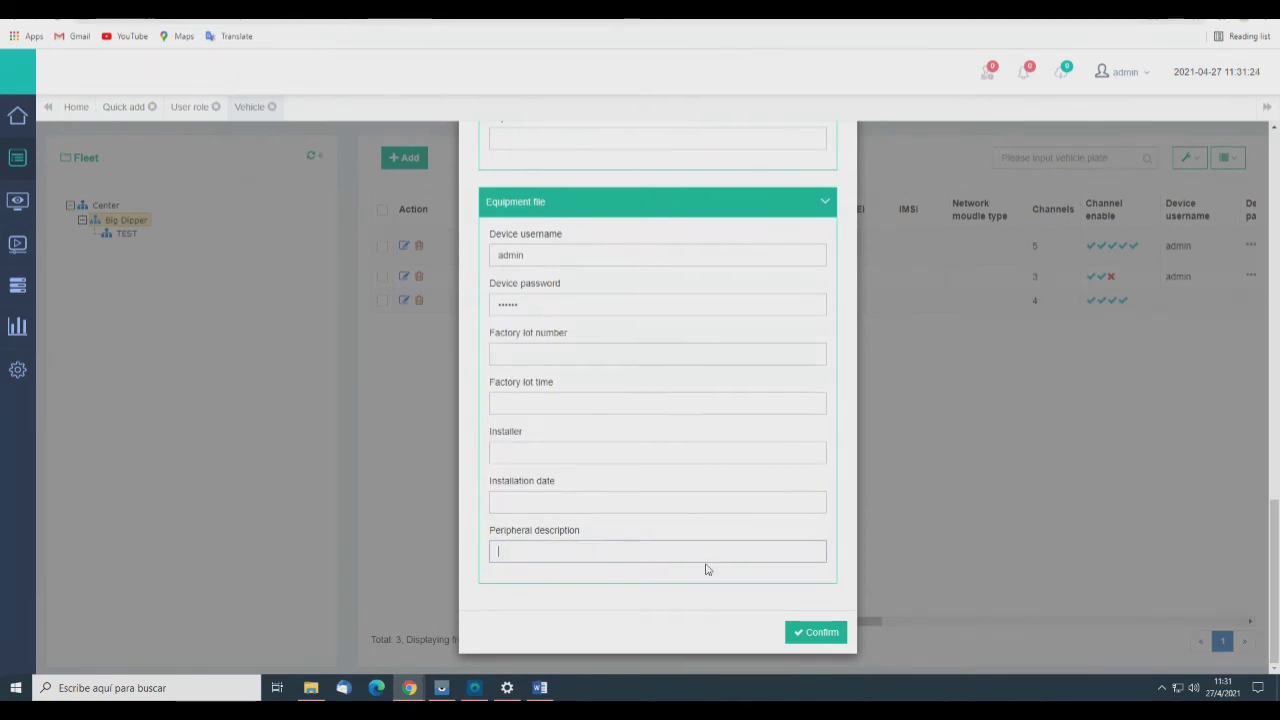
- Review the vehicle's edit form once more and save the channel changes
scroll(608, 545, "up", 3)
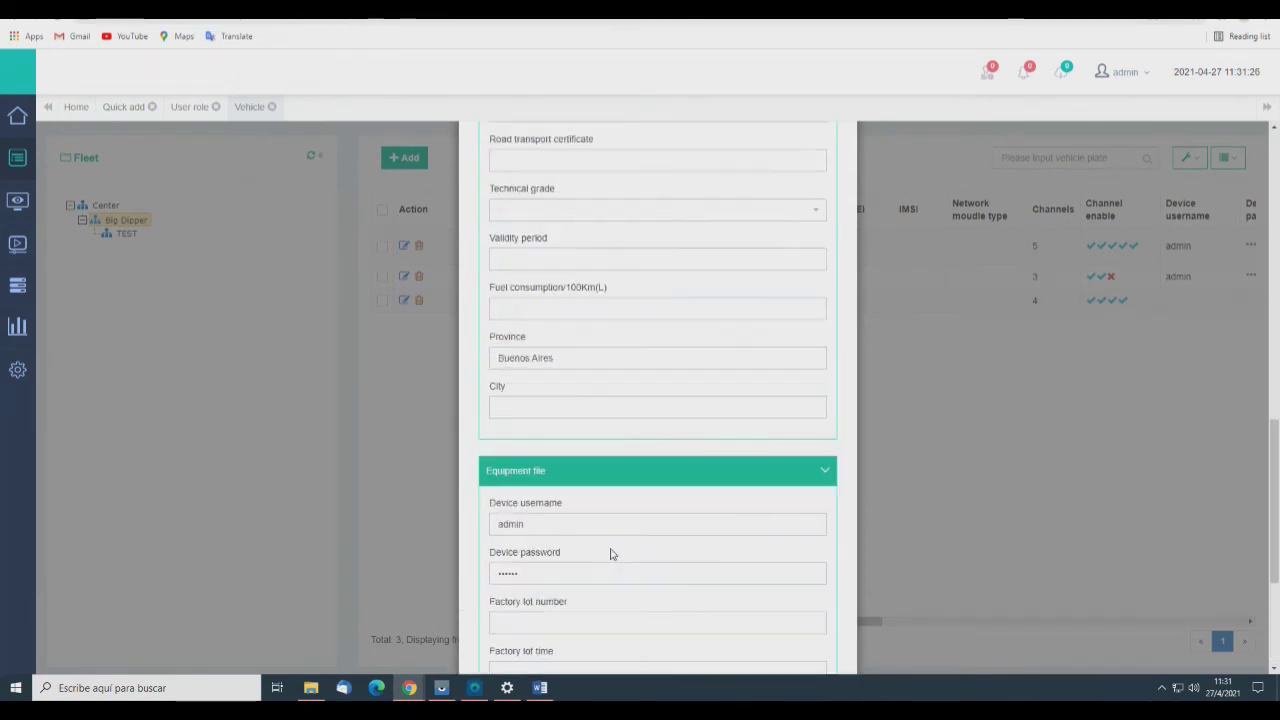
scroll(612, 550, "up", 10)
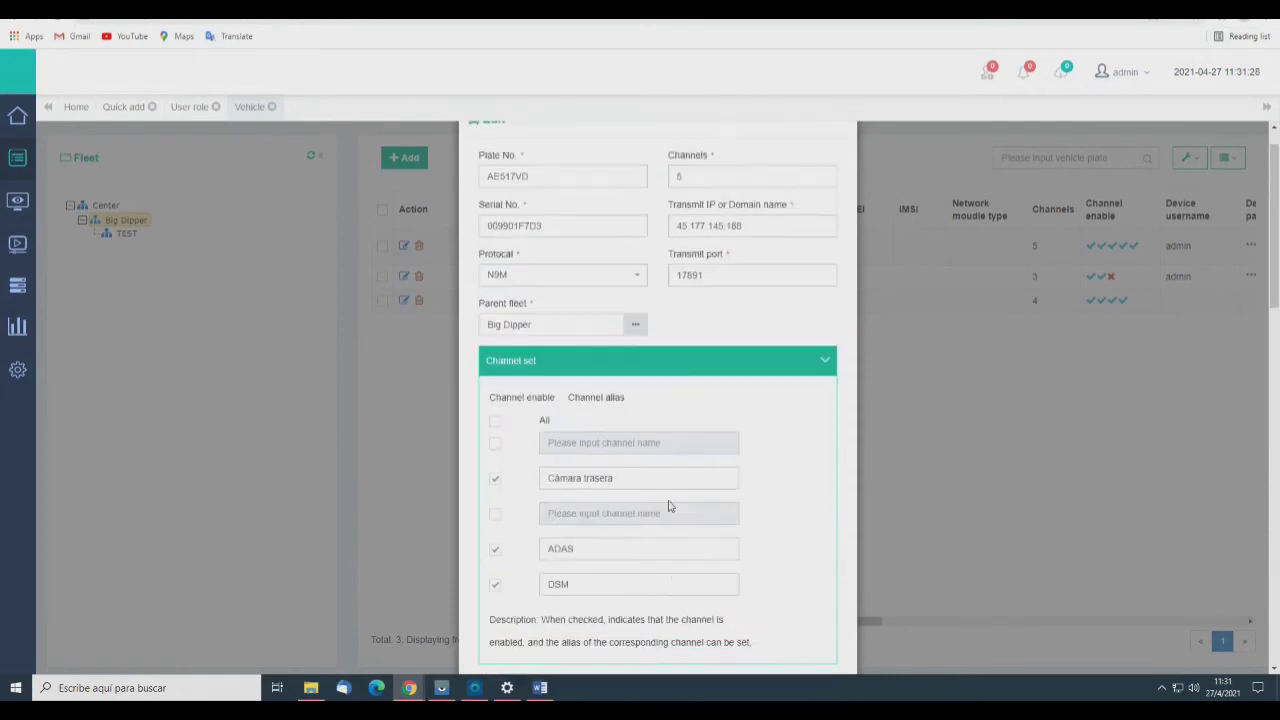
scroll(790, 445, "down", 12)
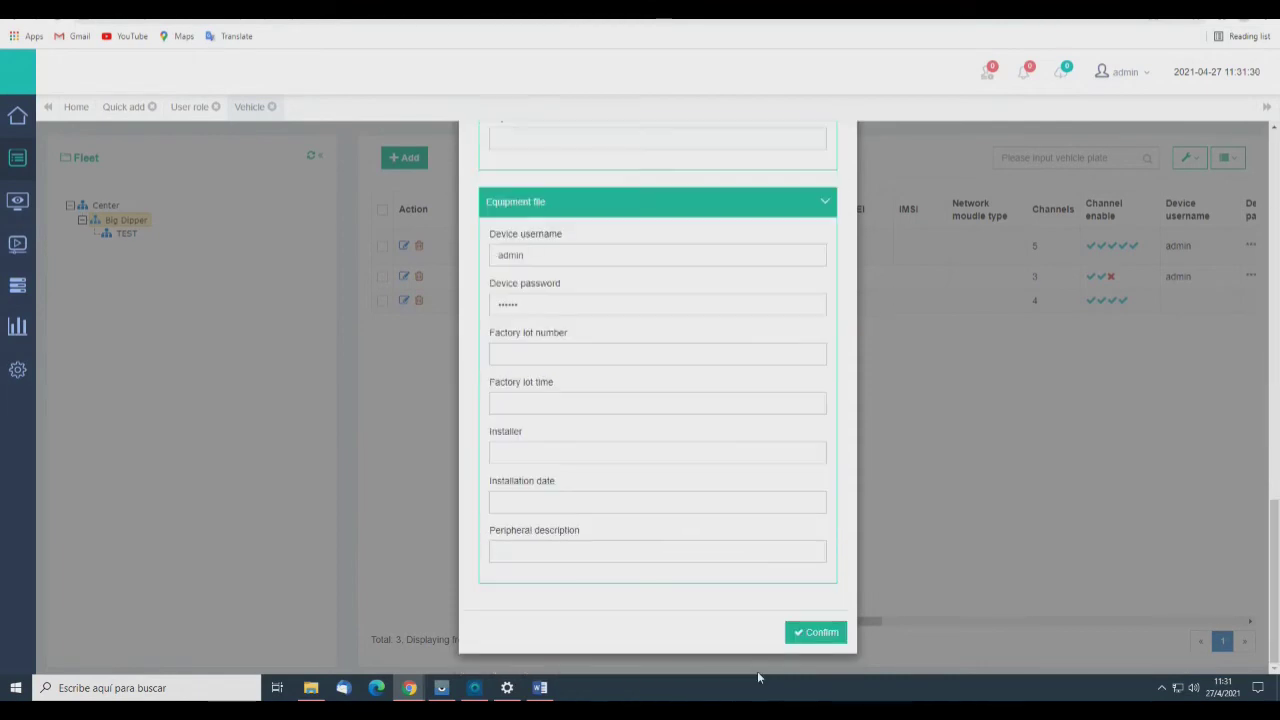
left_click(818, 633)
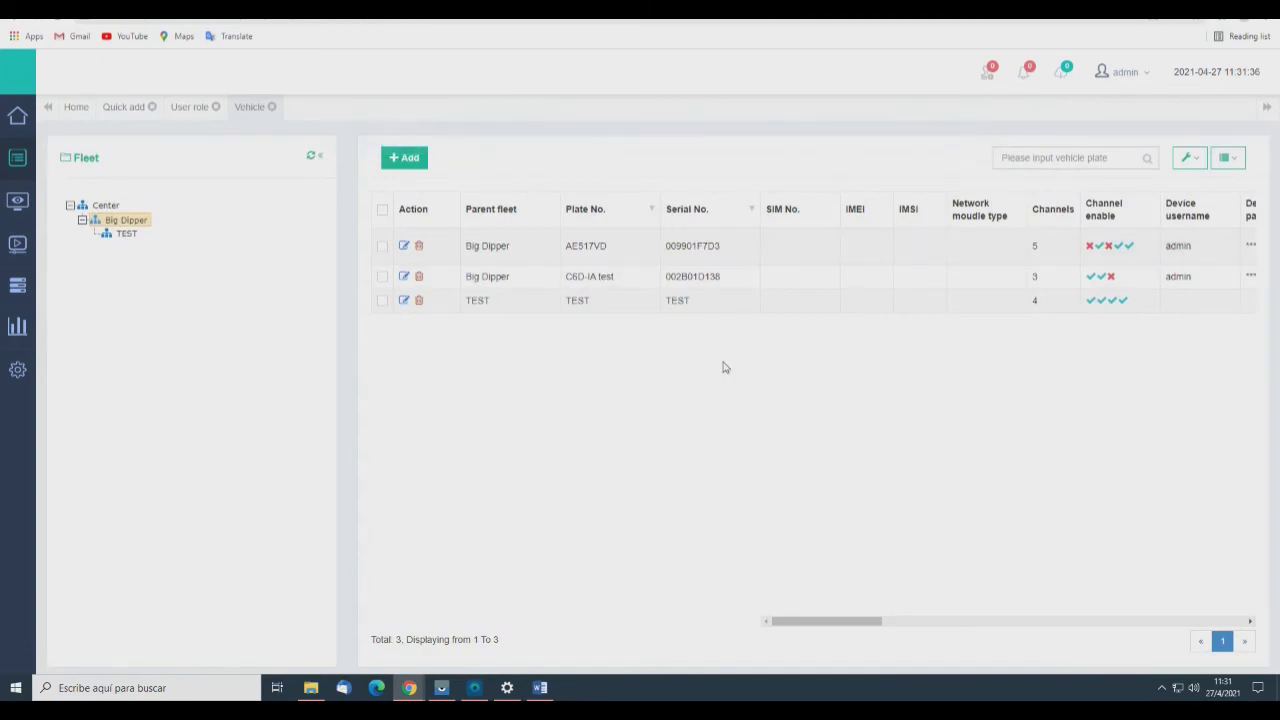
- Examine the list of columns that can be shown or hidden in the vehicle table, leaving the selection as it is
left_click_drag(868, 621, 620, 640)
left_click(1228, 158)
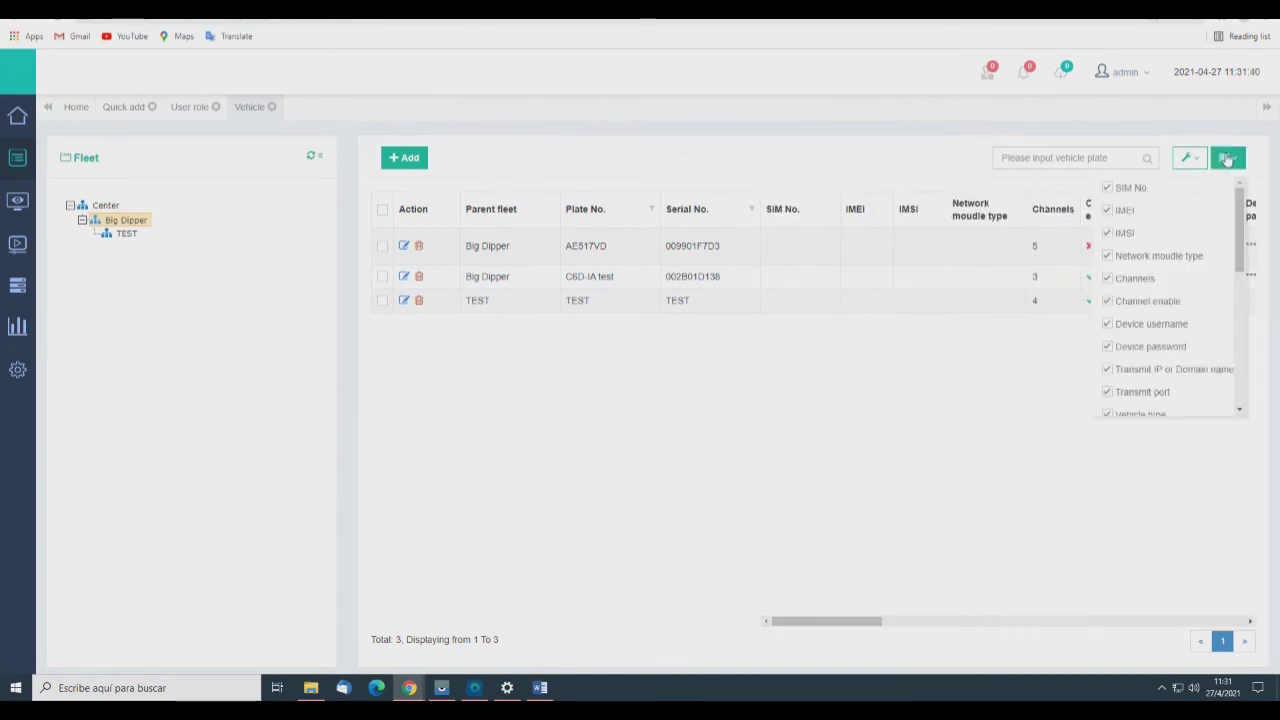
left_click(1228, 158)
left_click(1228, 158)
left_click(1228, 158)
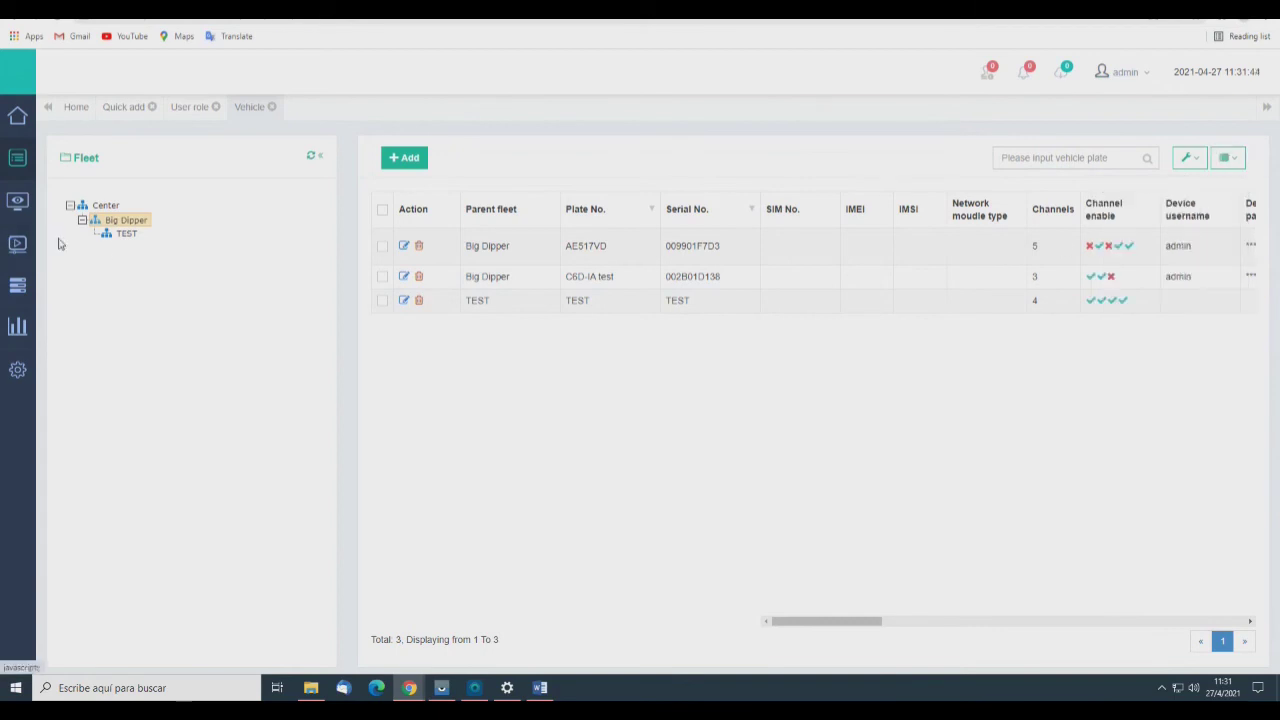
- Open the driver file list and examine which vehicle each driver is bound to
mouse_move(20, 158)
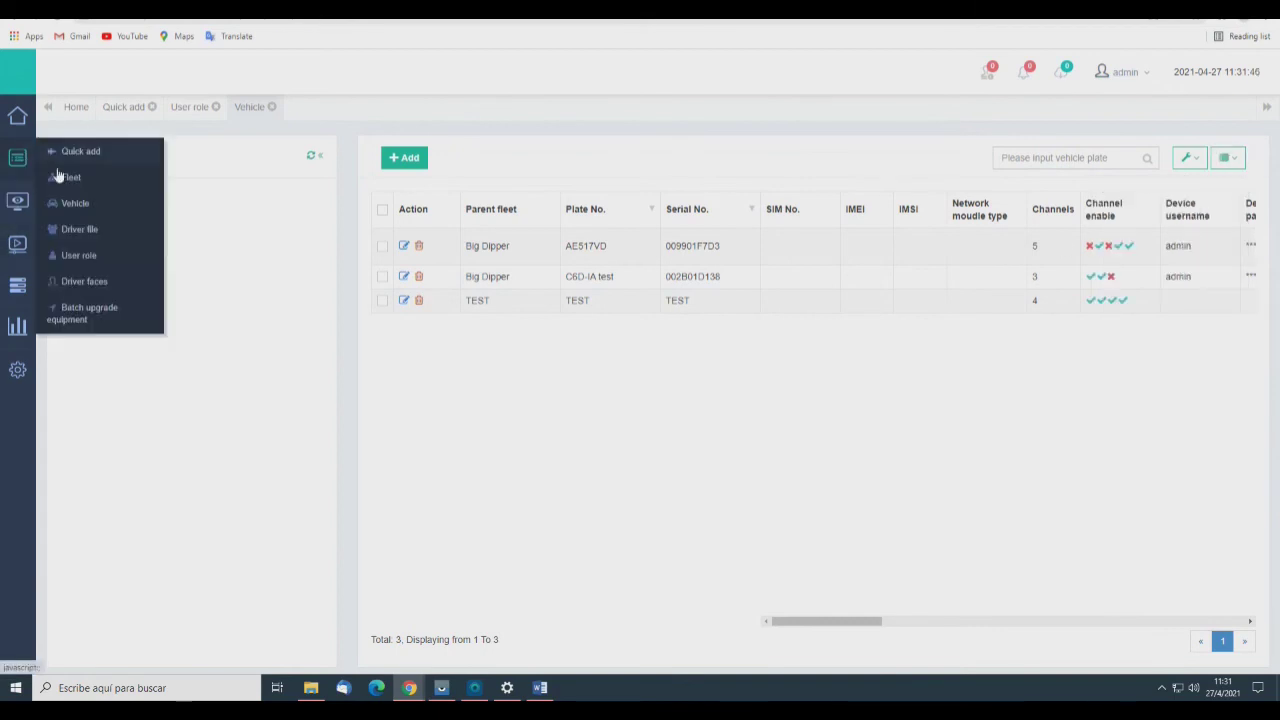
left_click(90, 230)
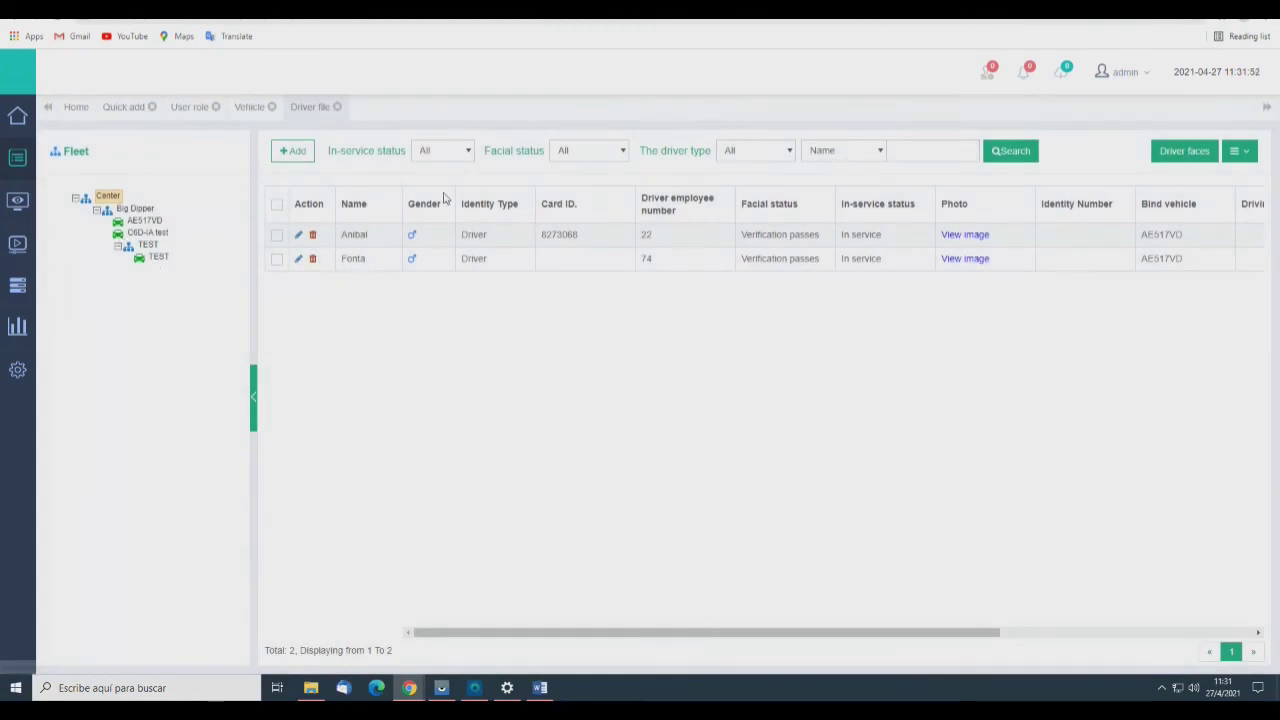
scroll(882, 303, "right", 1)
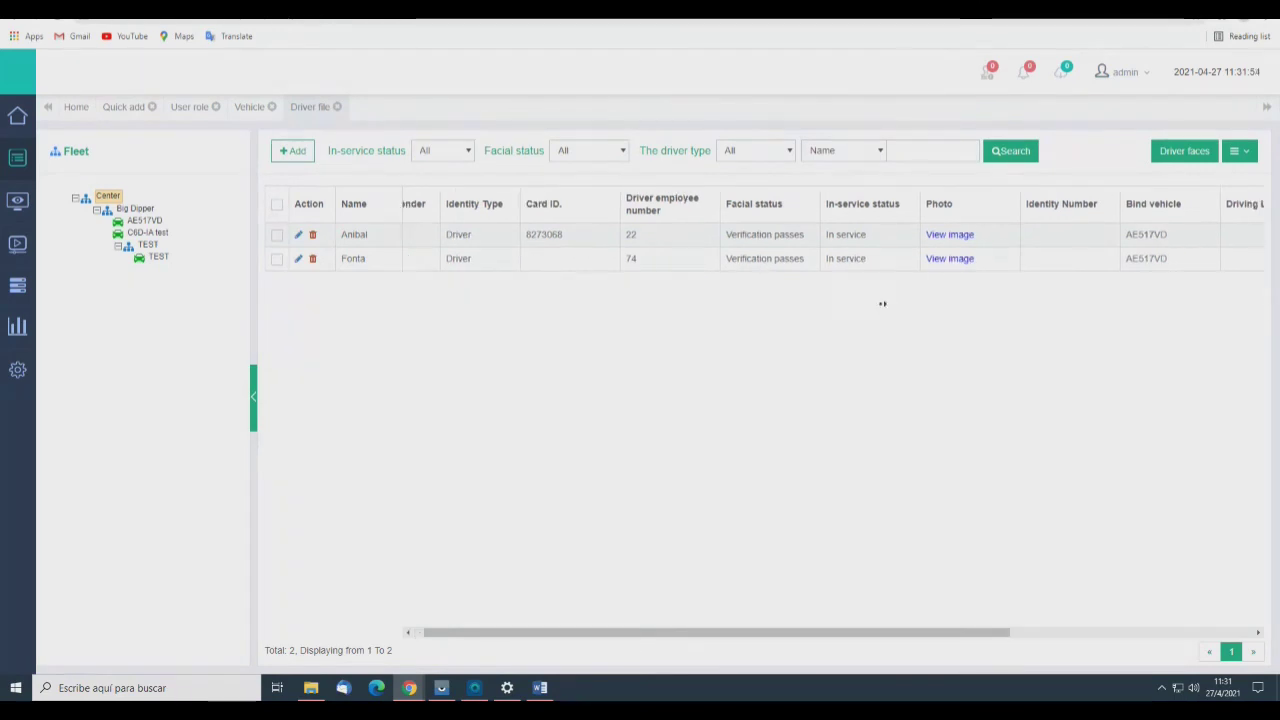
scroll(882, 303, "right", 3)
double_click(805, 234)
left_click(806, 250)
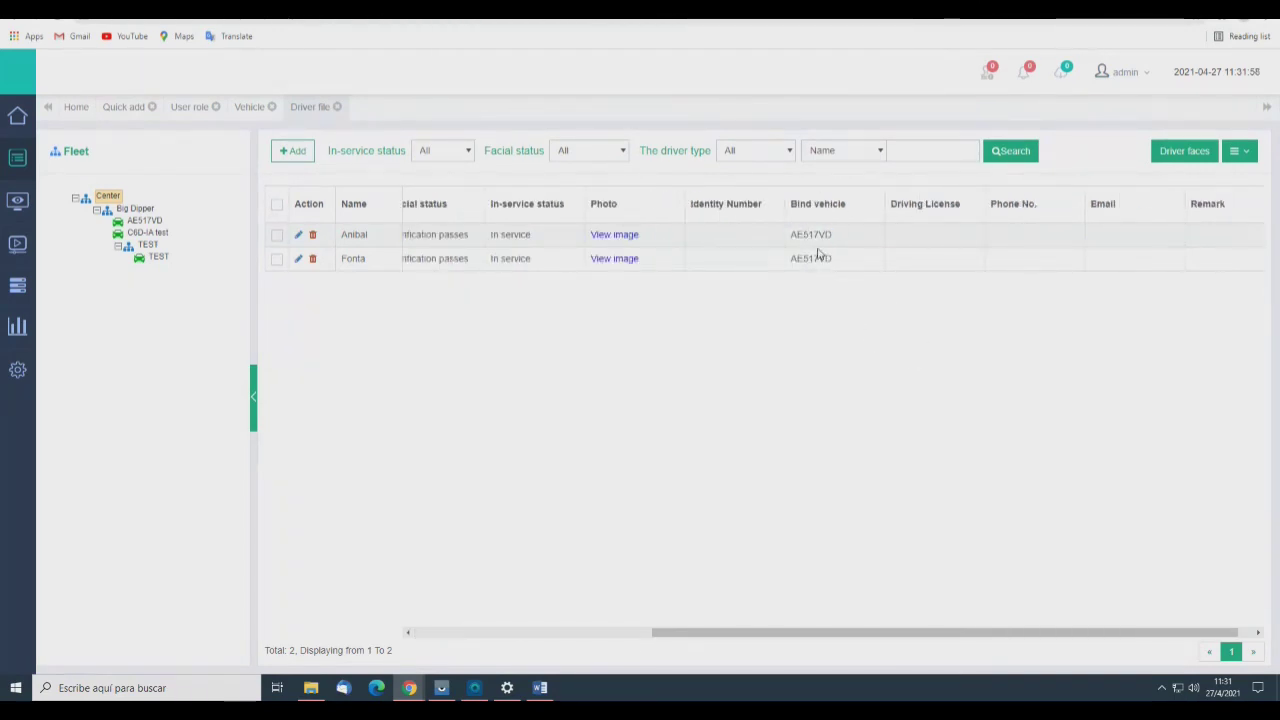
- Examine the driver table's columns, from gender, identity type and card ID through facial and in-service status to contact details
scroll(730, 370, "right", 1)
scroll(760, 378, "left", 3)
scroll(929, 391, "right", 3)
scroll(650, 340, "left", 4)
scroll(840, 400, "right", 3)
scroll(580, 340, "right", 3)
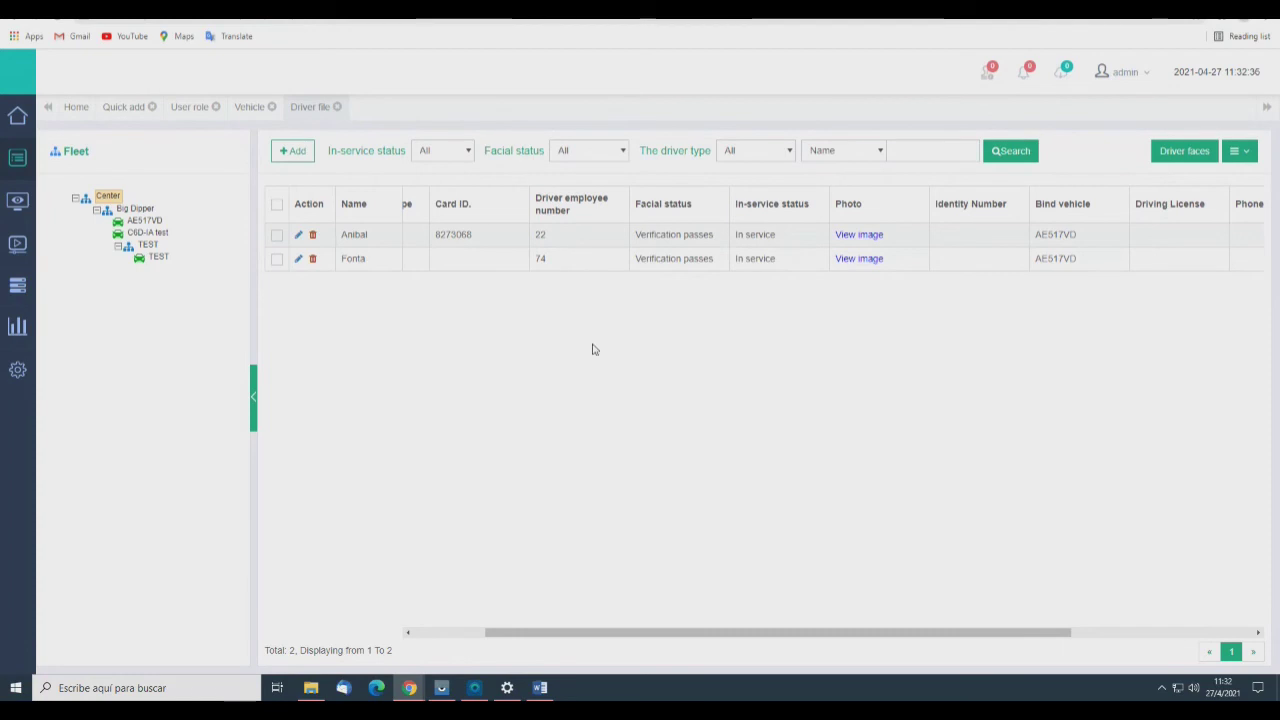
scroll(605, 356, "right", 2)
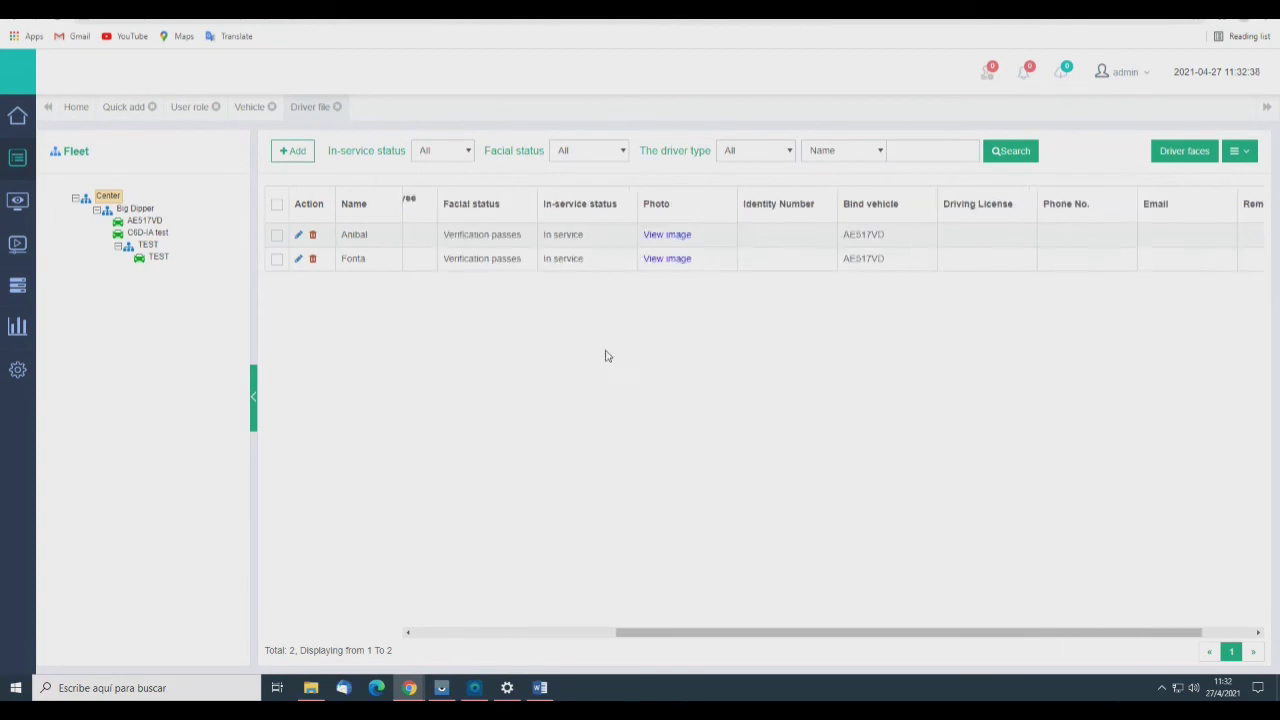
scroll(470, 330, "left", 2)
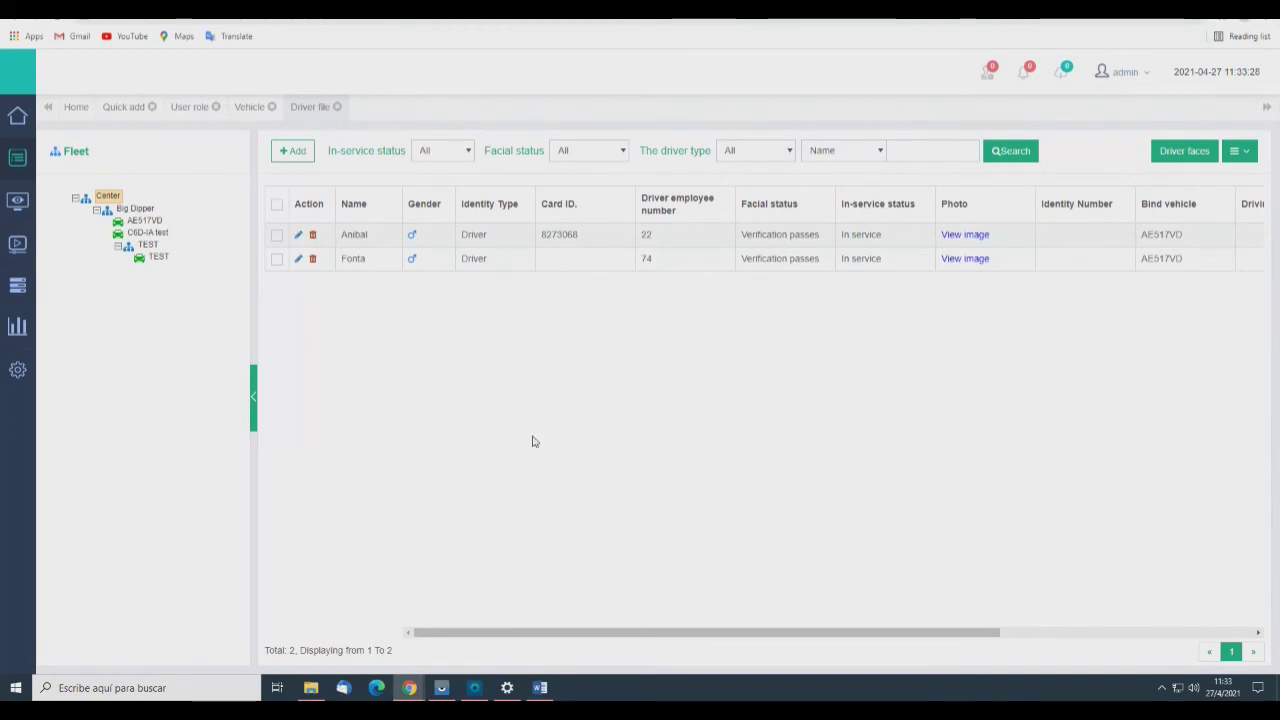
scroll(660, 450, "right", 2)
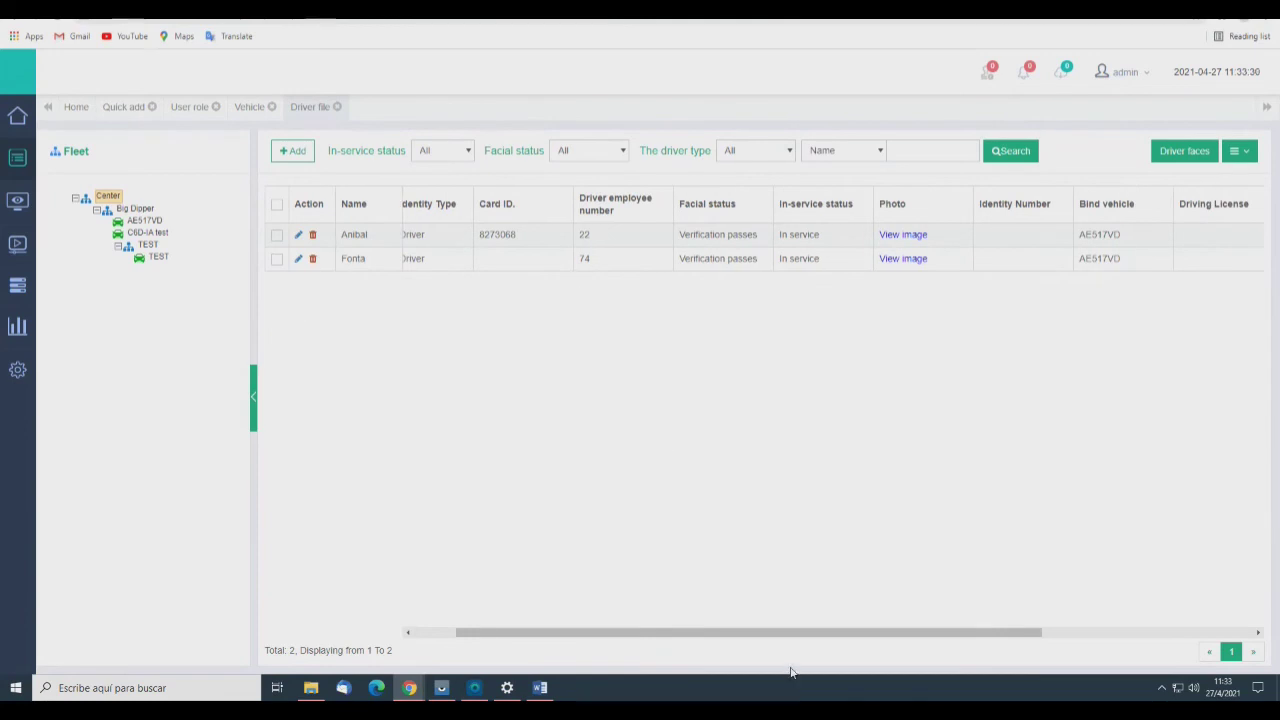
left_click_drag(854, 636, 915, 610)
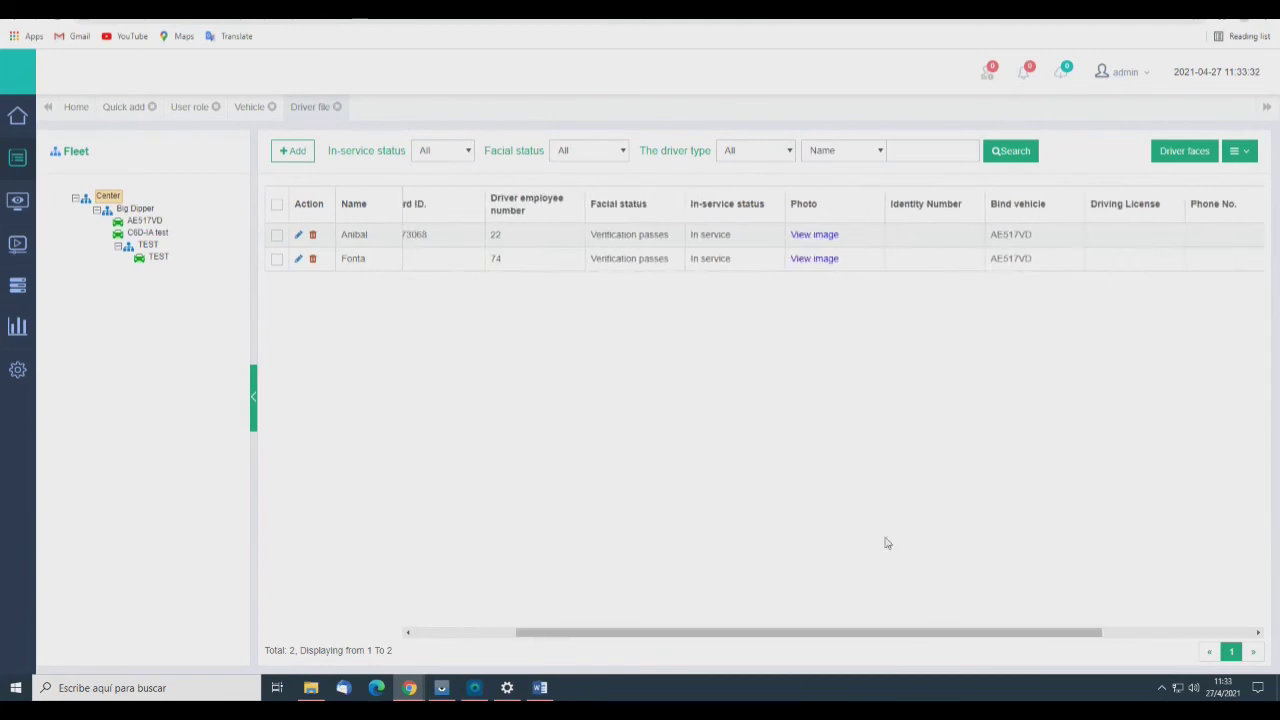
left_click_drag(682, 636, 580, 636)
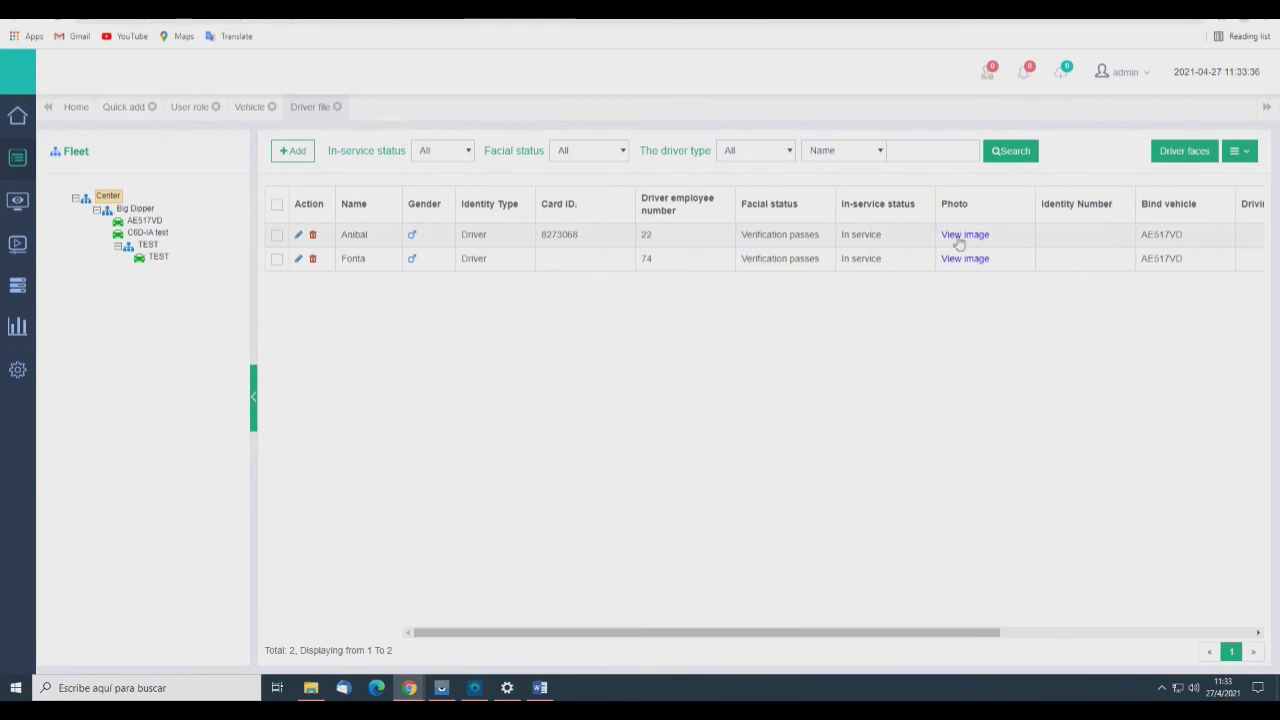
- View the stored face images of both listed drivers and close each preview
left_click_drag(958, 222, 980, 274)
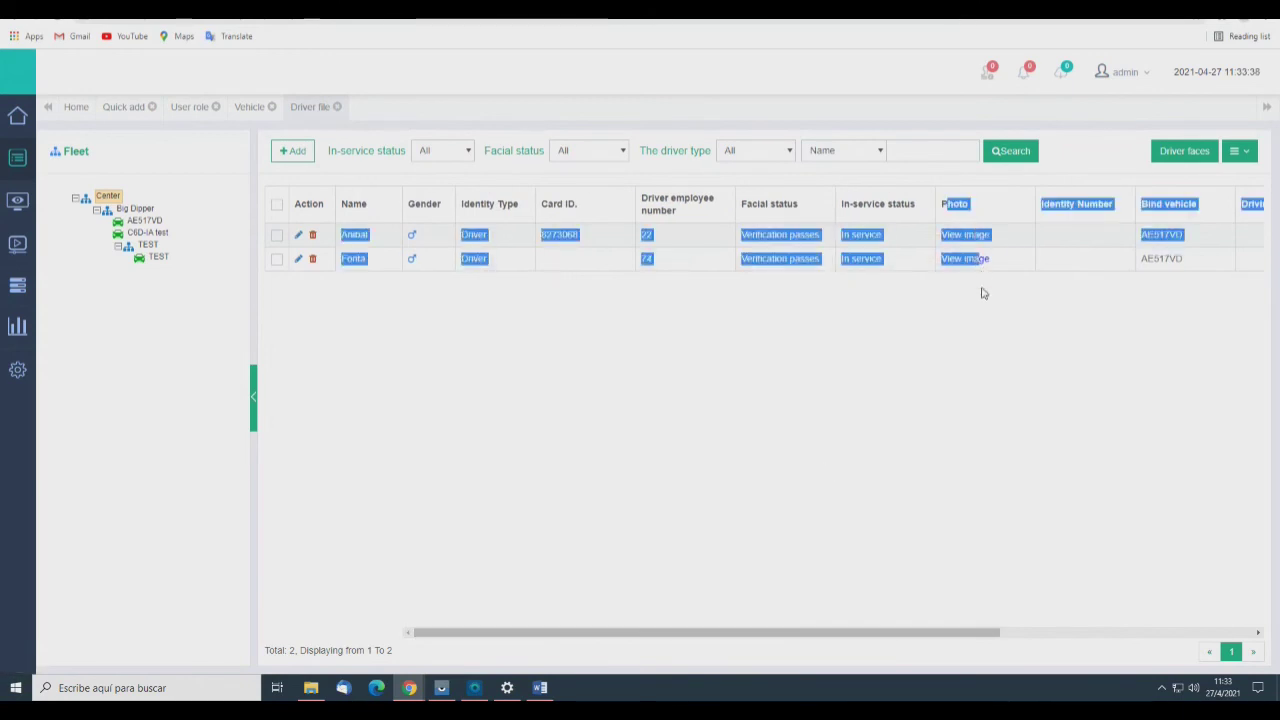
left_click(982, 293)
left_click_drag(924, 635, 1020, 630)
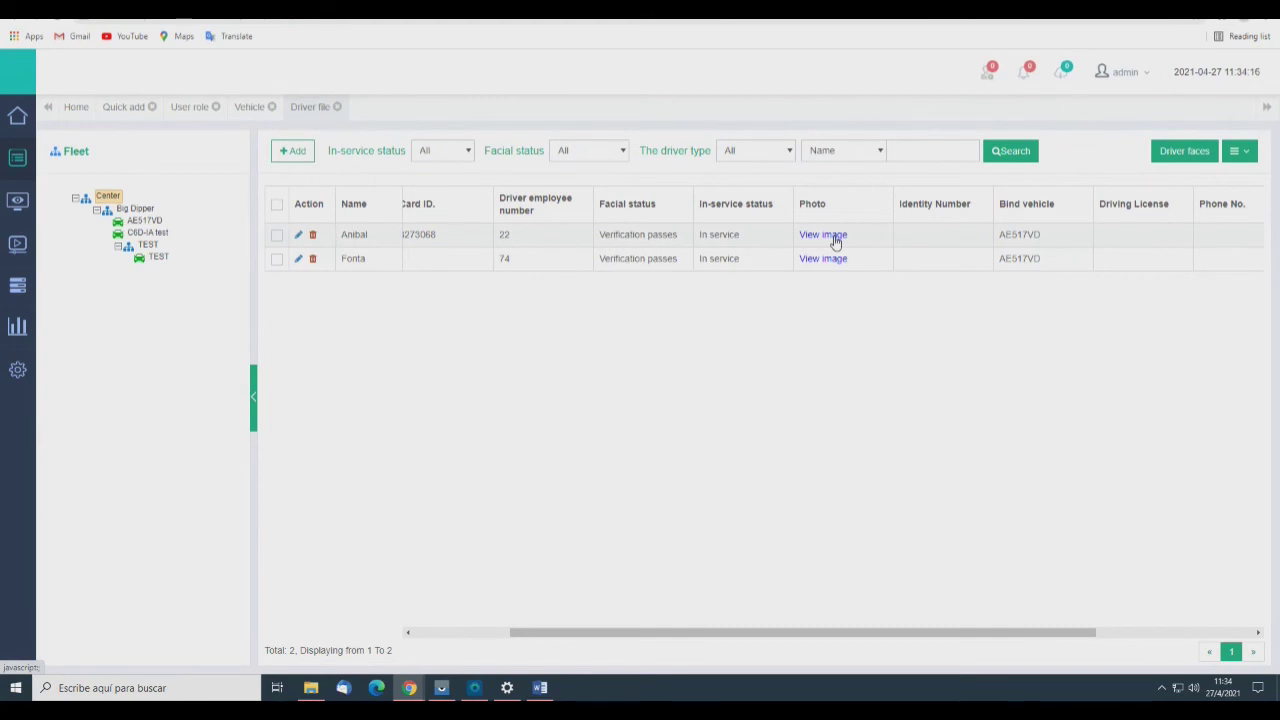
scroll(720, 470, "right", 3)
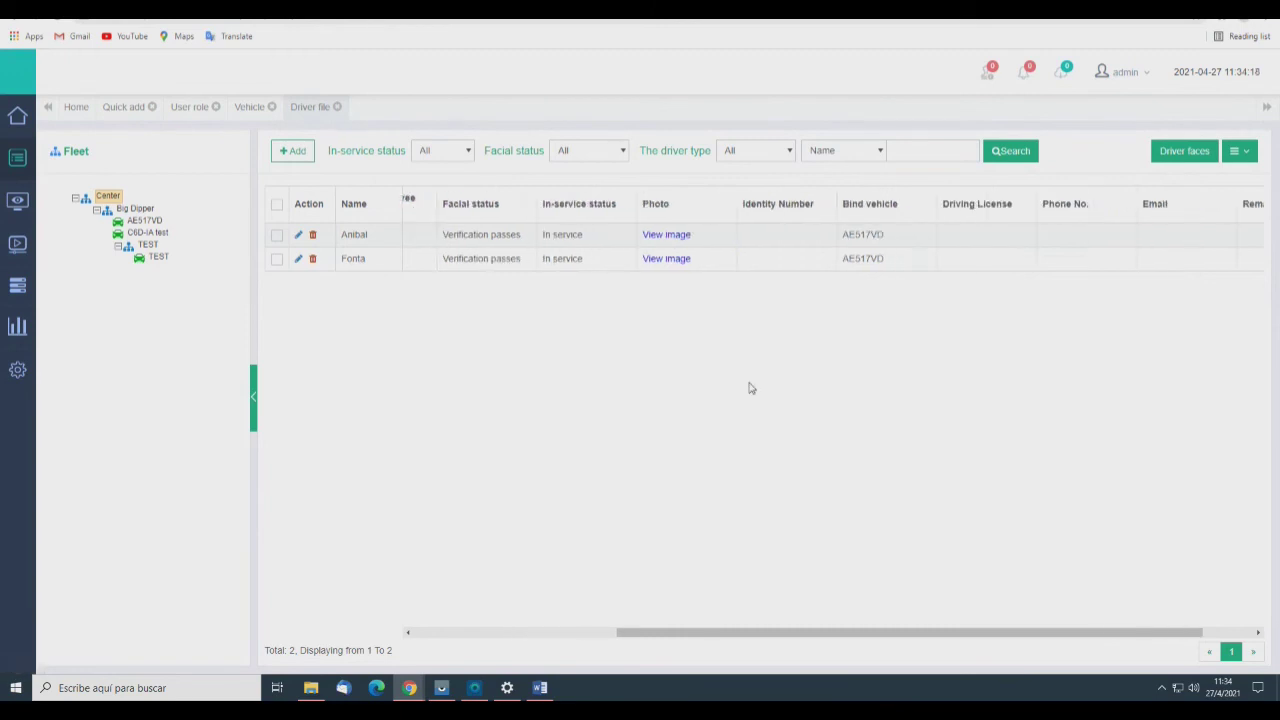
left_click(684, 259)
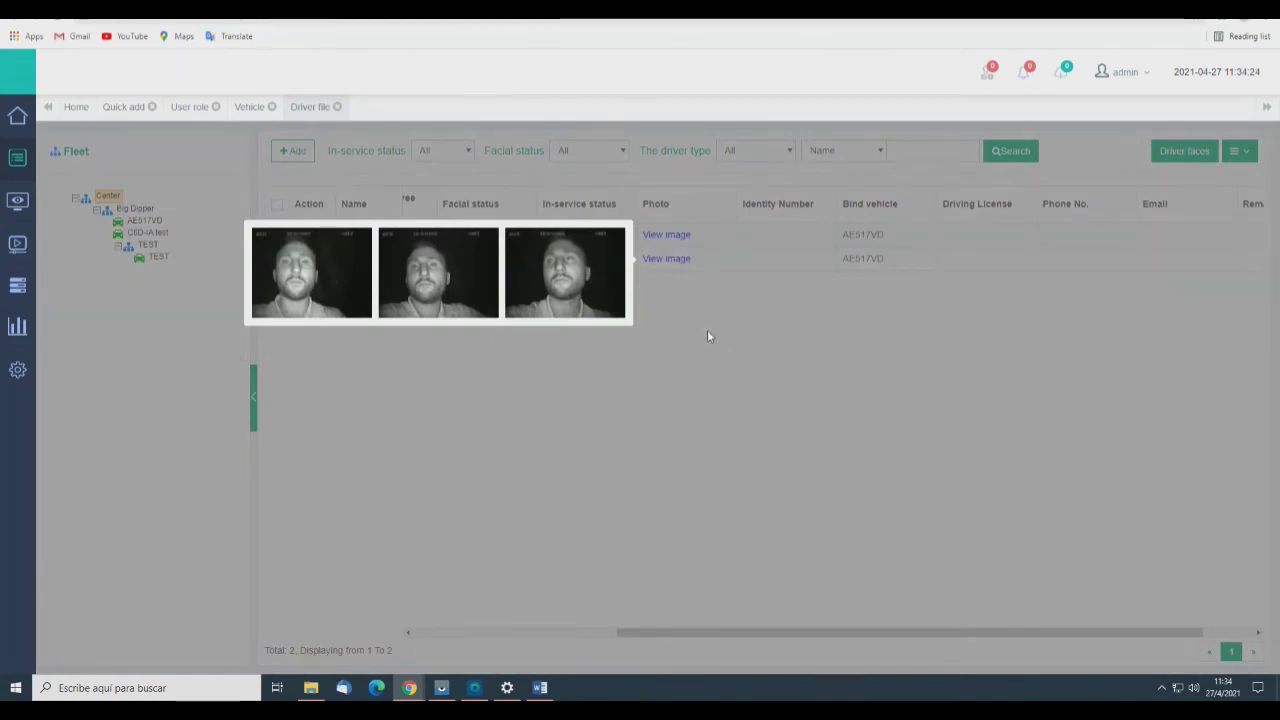
left_click(682, 348)
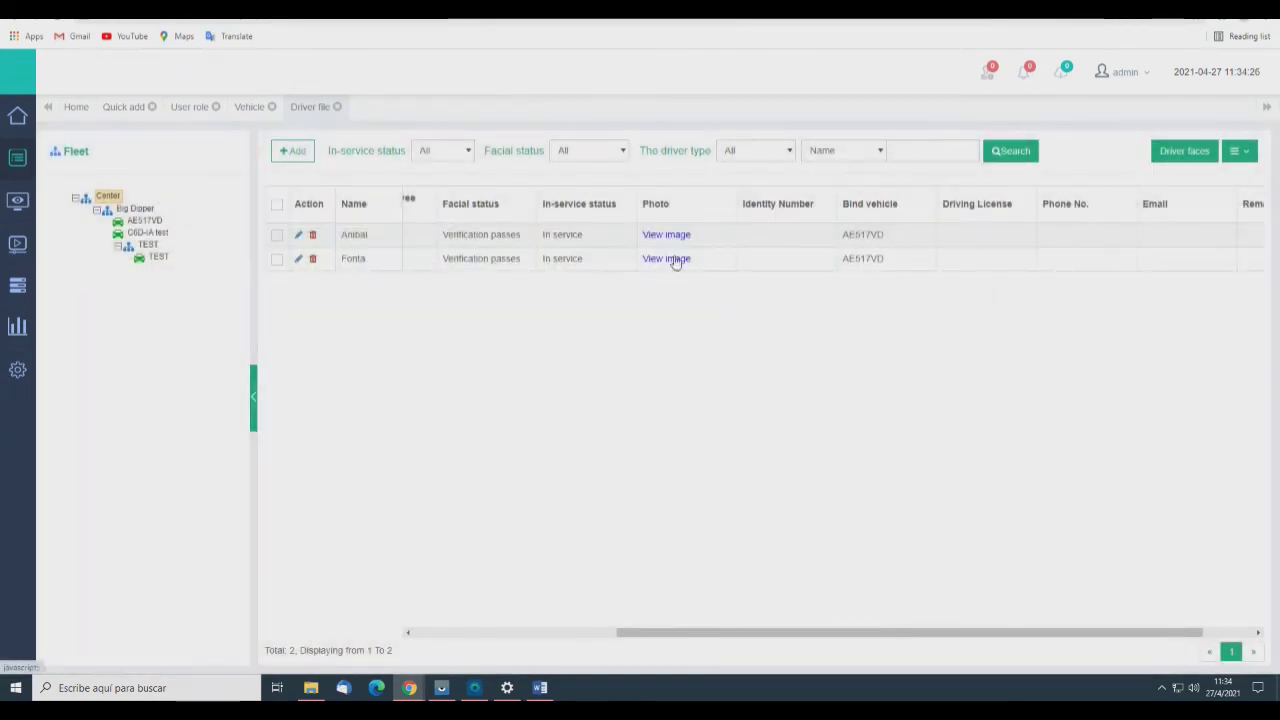
left_click(677, 240)
left_click(606, 351)
scroll(651, 380, "right", 2)
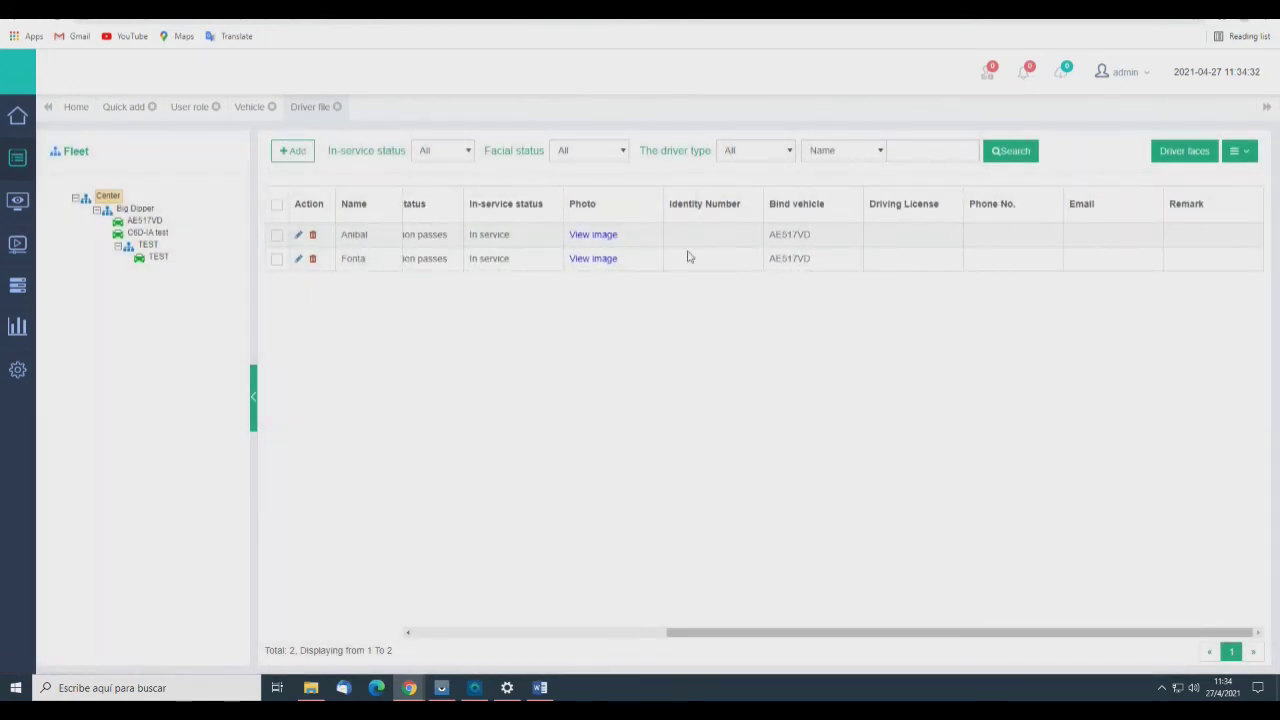
left_click(1190, 152)
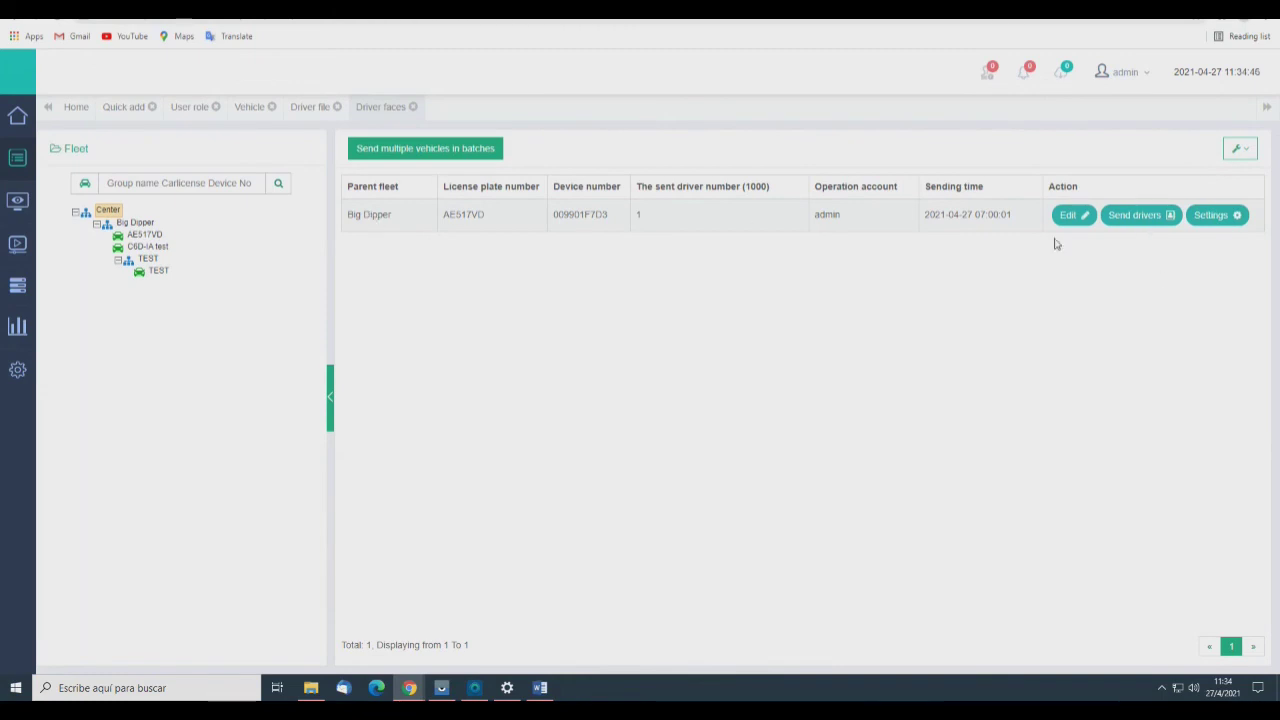
left_click(1205, 217)
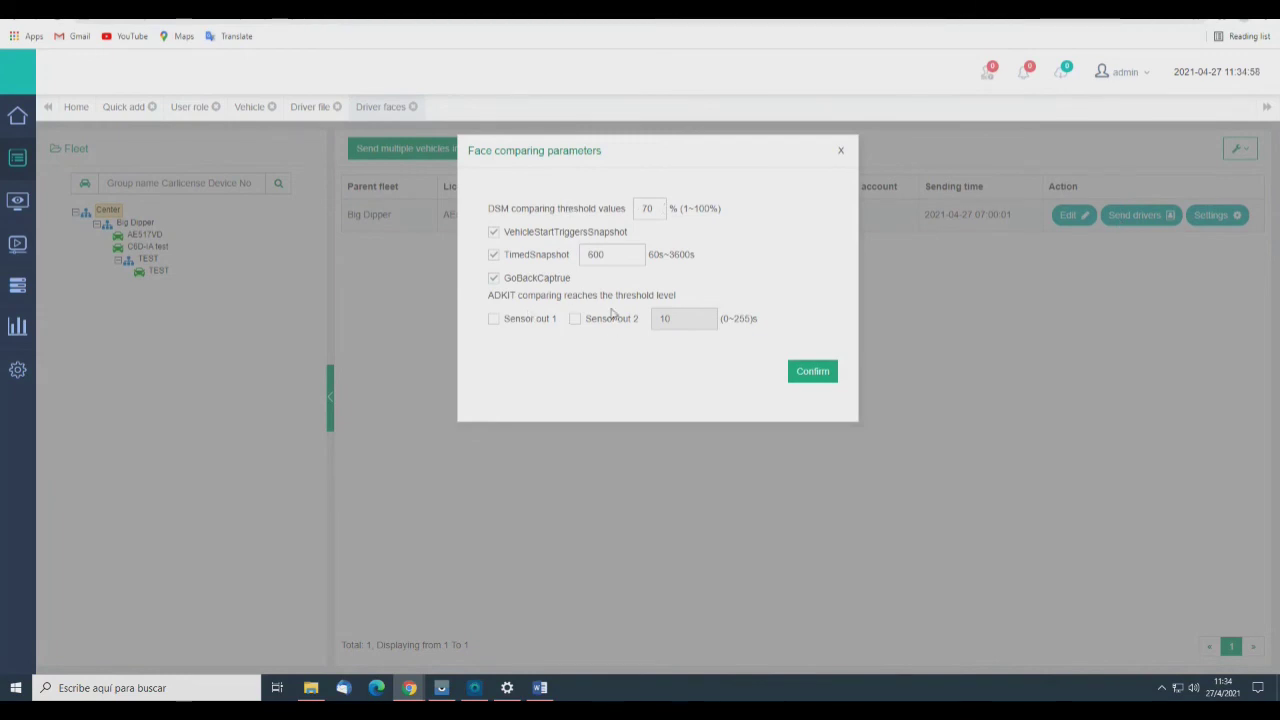
left_click_drag(491, 207, 627, 210)
left_click(738, 199)
triple_click(528, 234)
left_click_drag(554, 208, 565, 210)
left_click_drag(480, 243, 640, 208)
left_click(606, 212)
double_click(632, 258)
left_click(556, 377)
left_click_drag(514, 289, 578, 300)
left_click(578, 300)
left_click(841, 152)
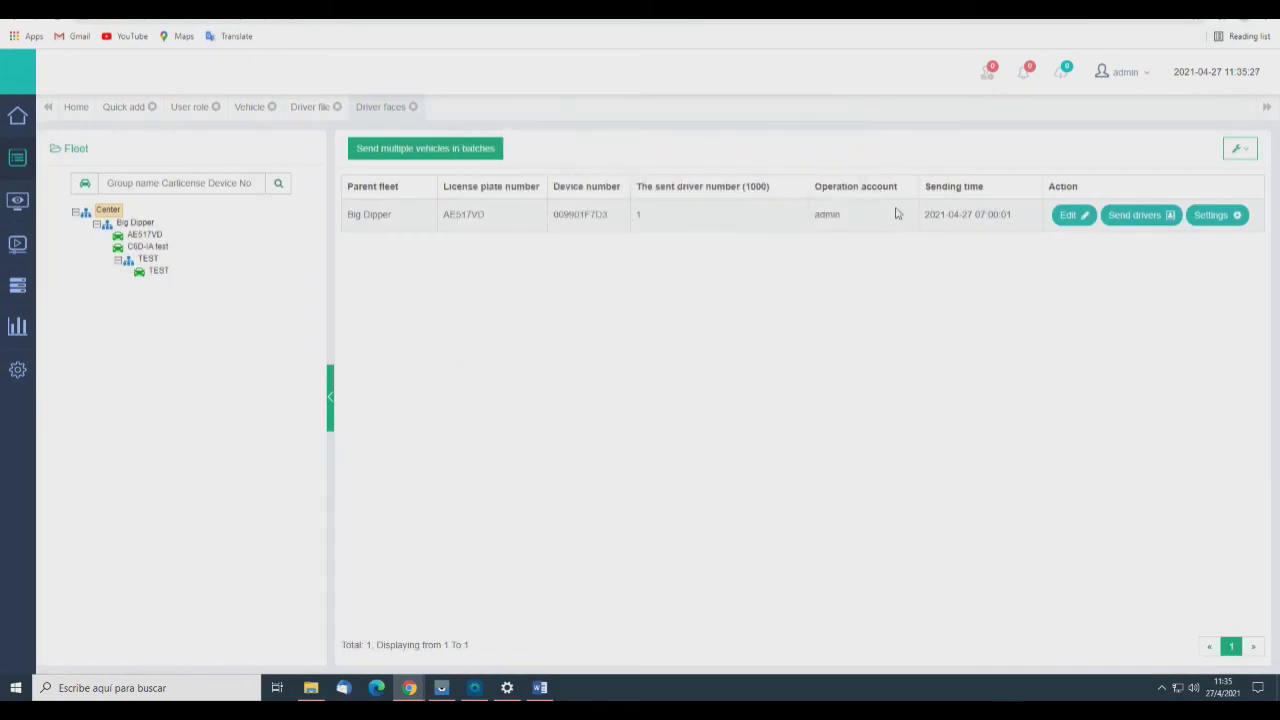
left_click(1127, 215)
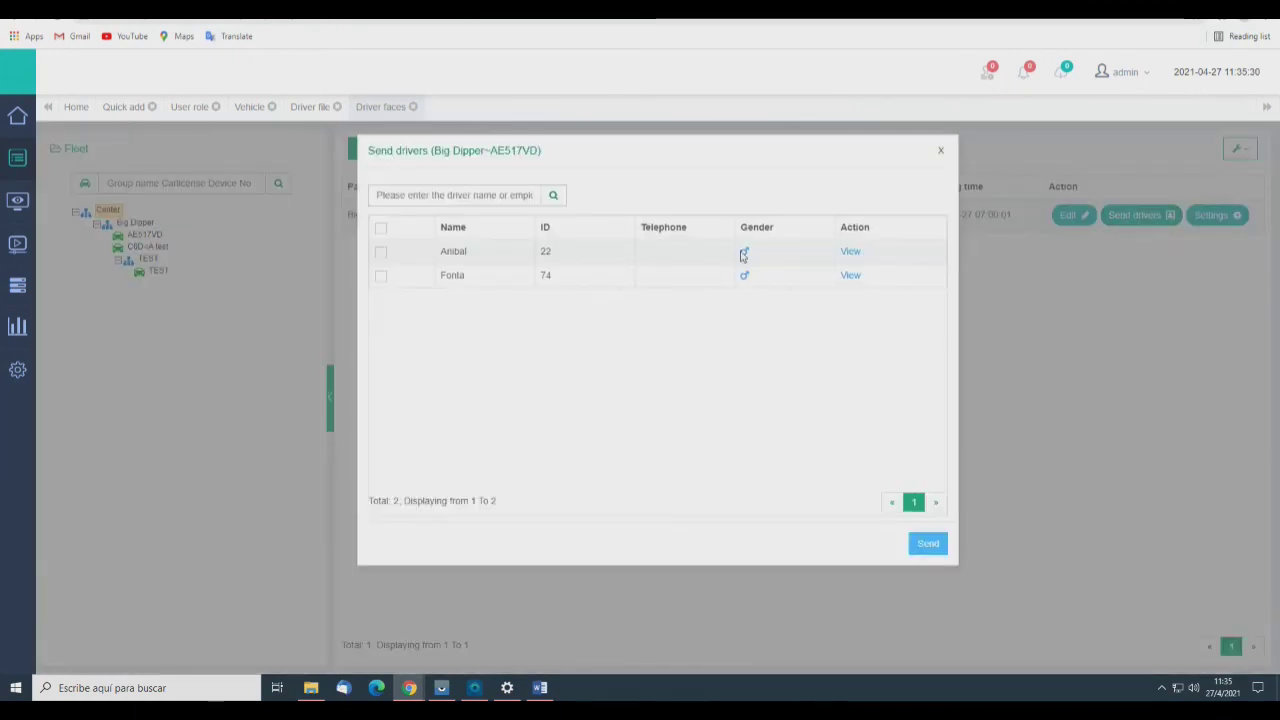
left_click(485, 197)
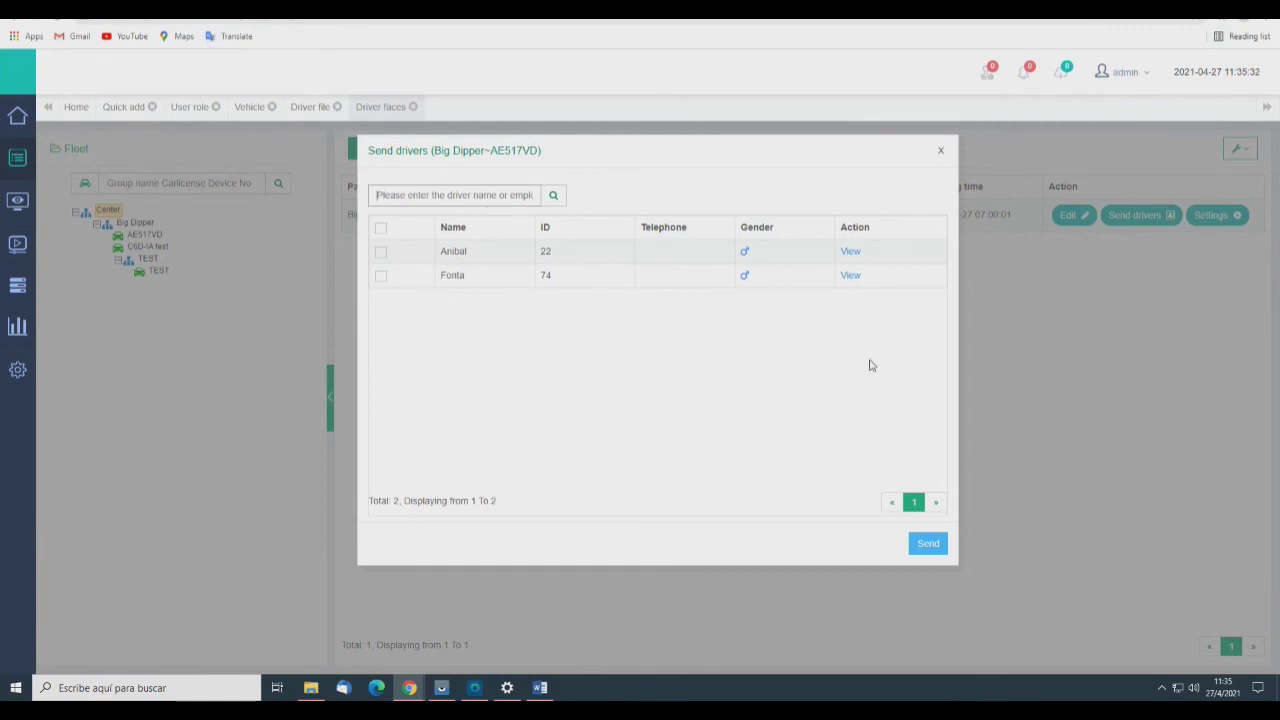
double_click(676, 259)
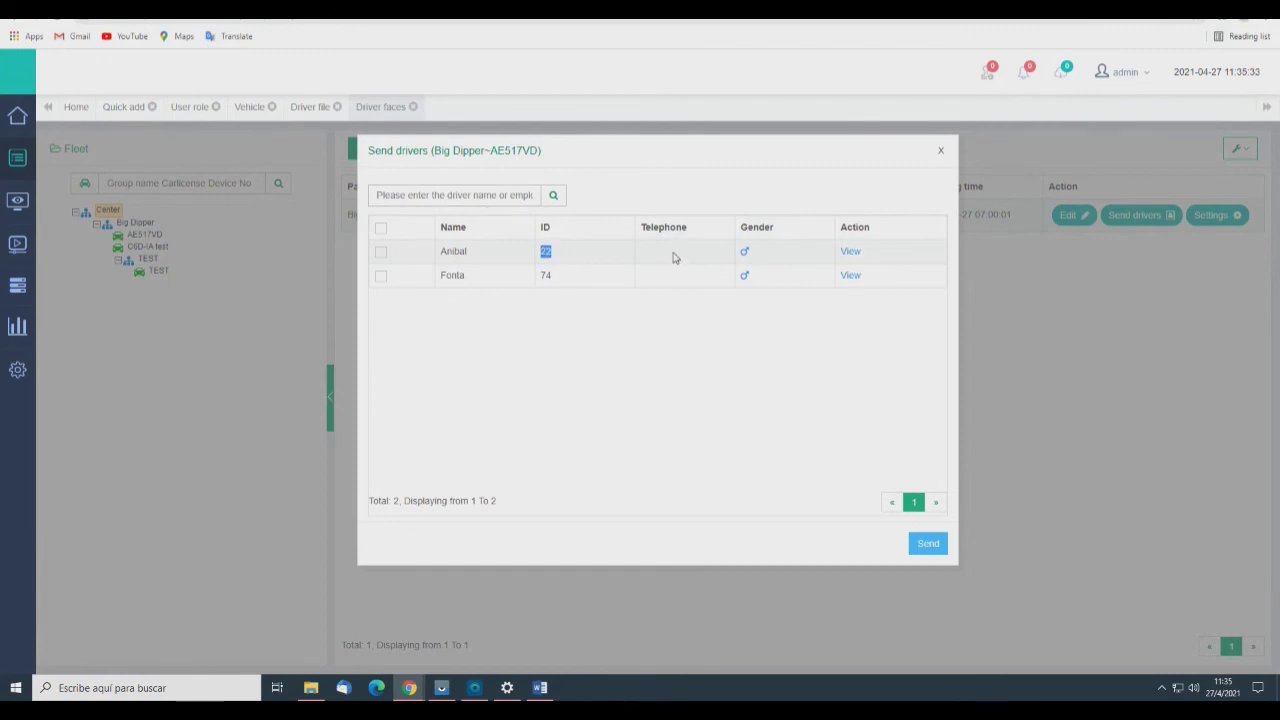
left_click(850, 251)
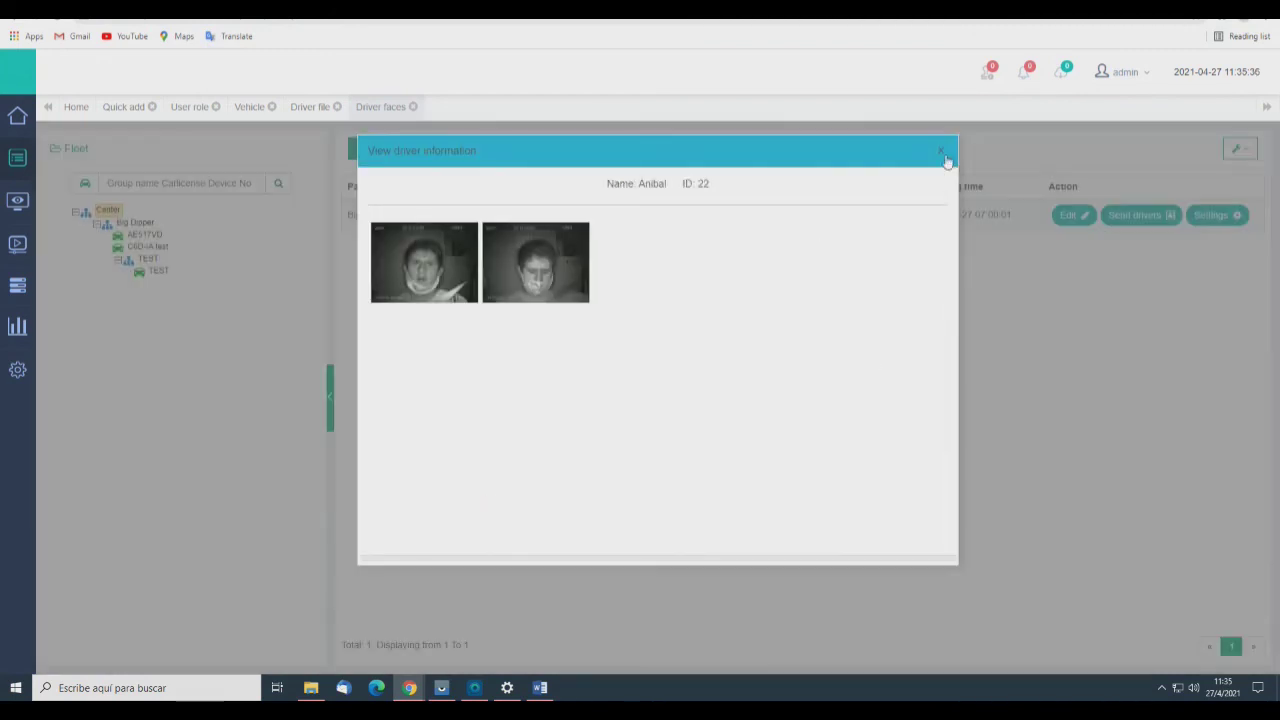
left_click(941, 151)
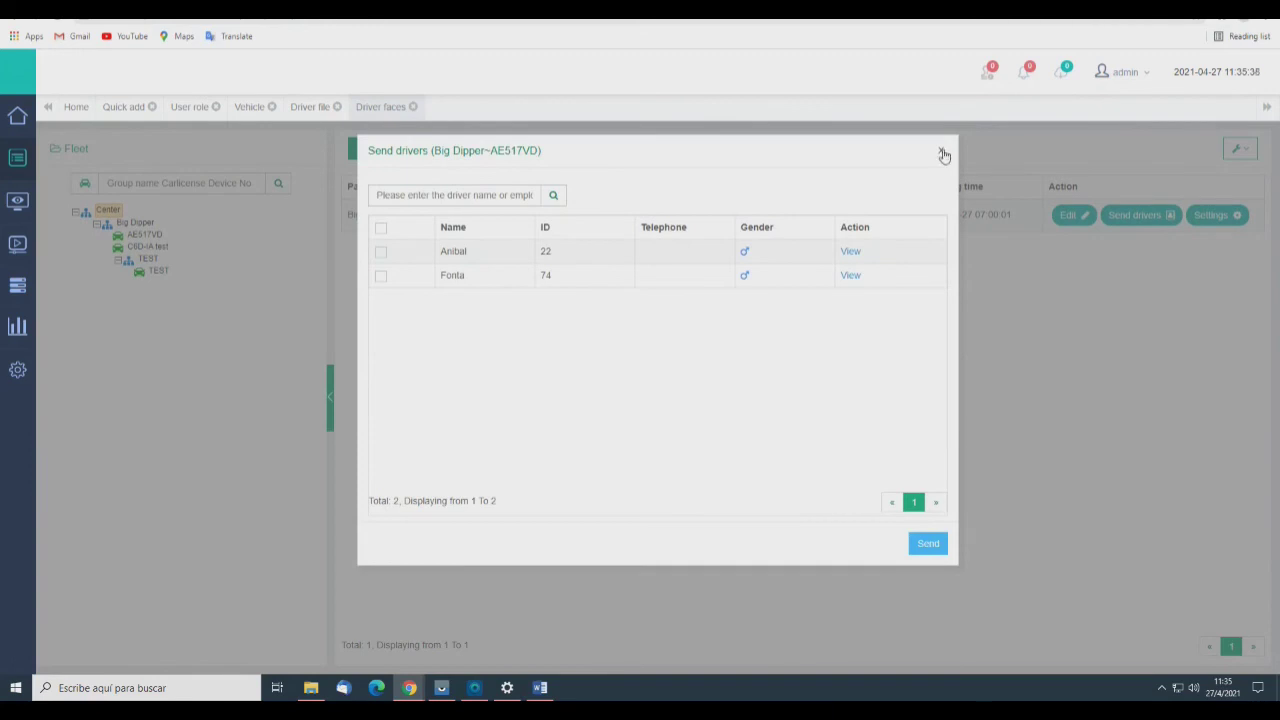
left_click_drag(944, 155, 435, 251)
left_click(380, 228)
left_click(928, 544)
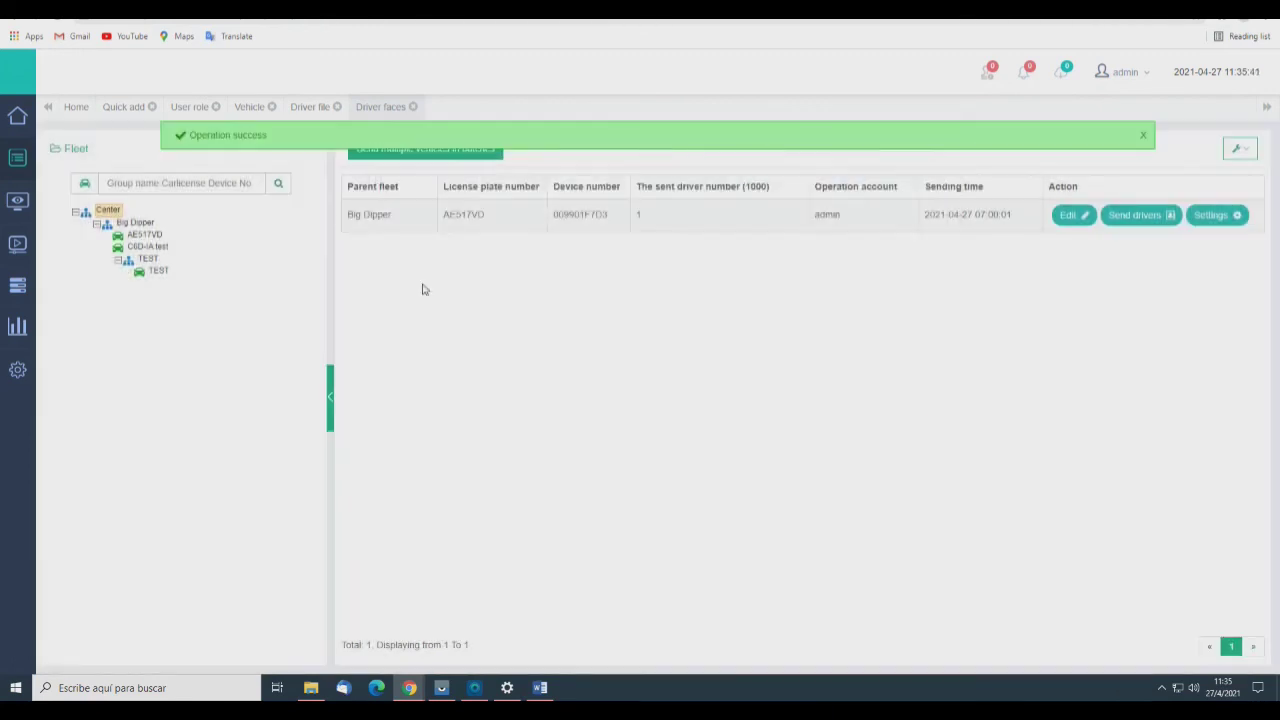
left_click(1072, 217)
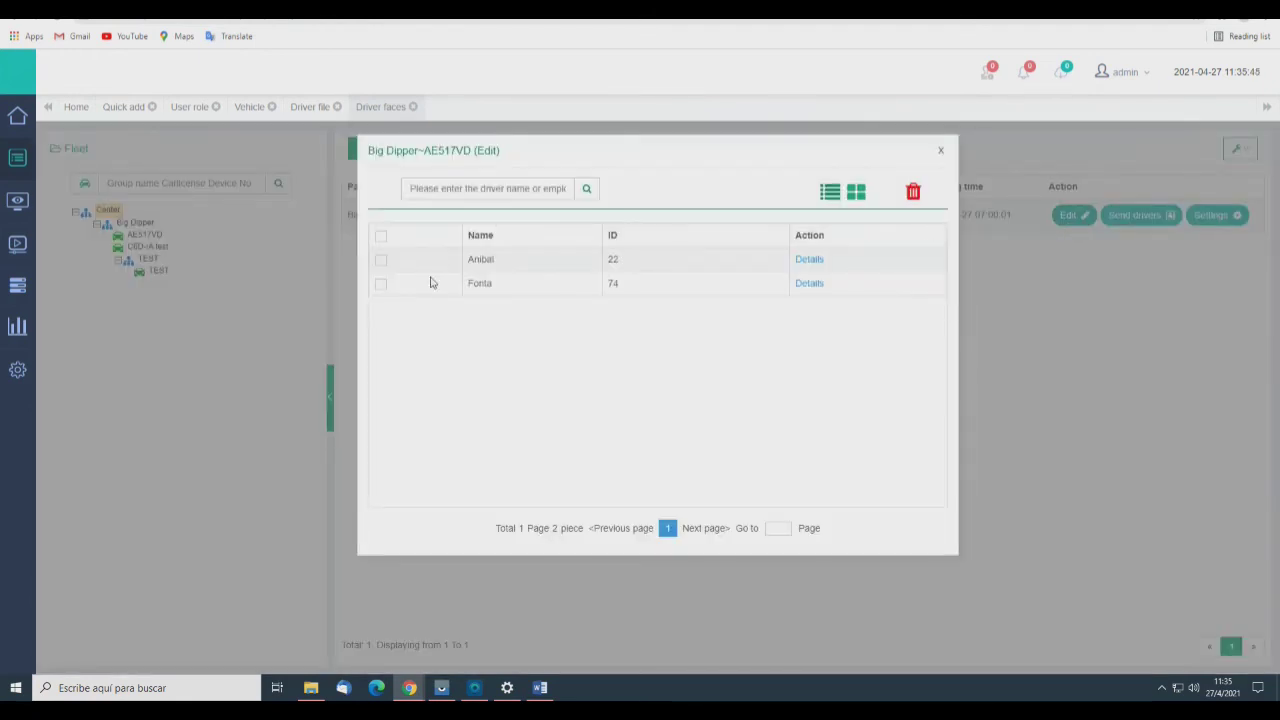
left_click(941, 153)
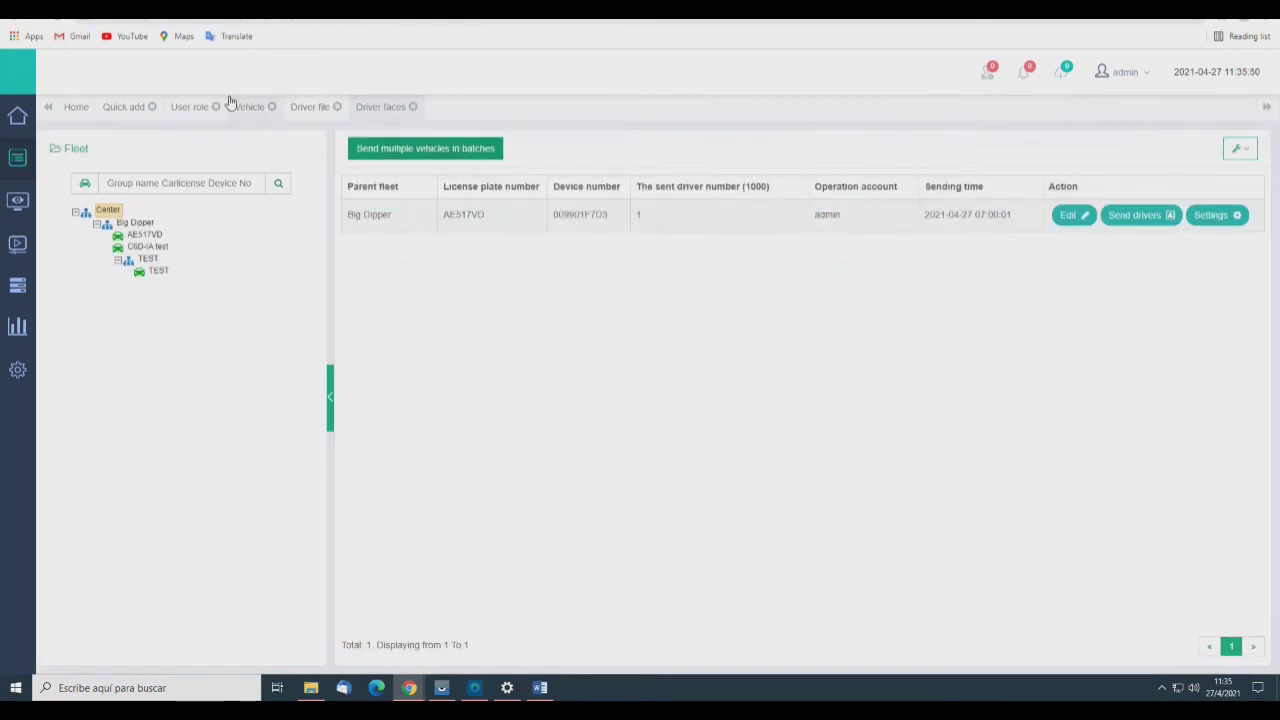
- Return to the driver file list and examine its batch delete, import, export and print options
left_click(298, 110)
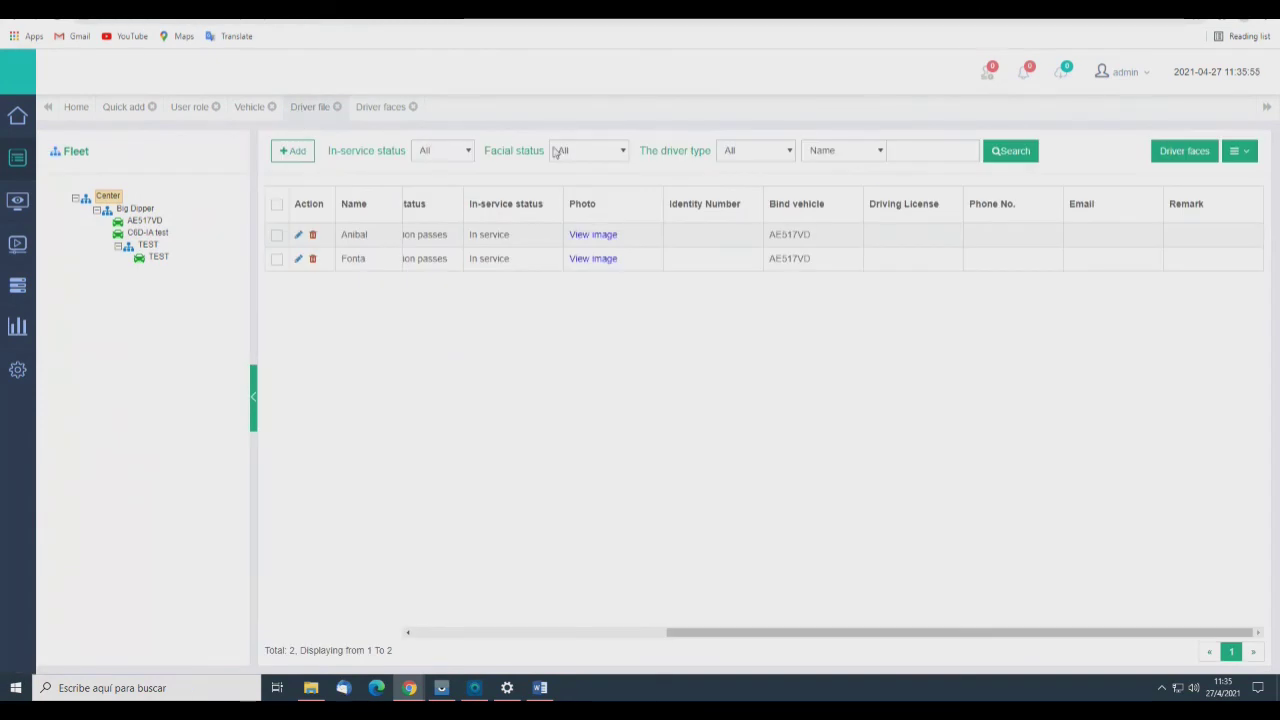
left_click(1010, 151)
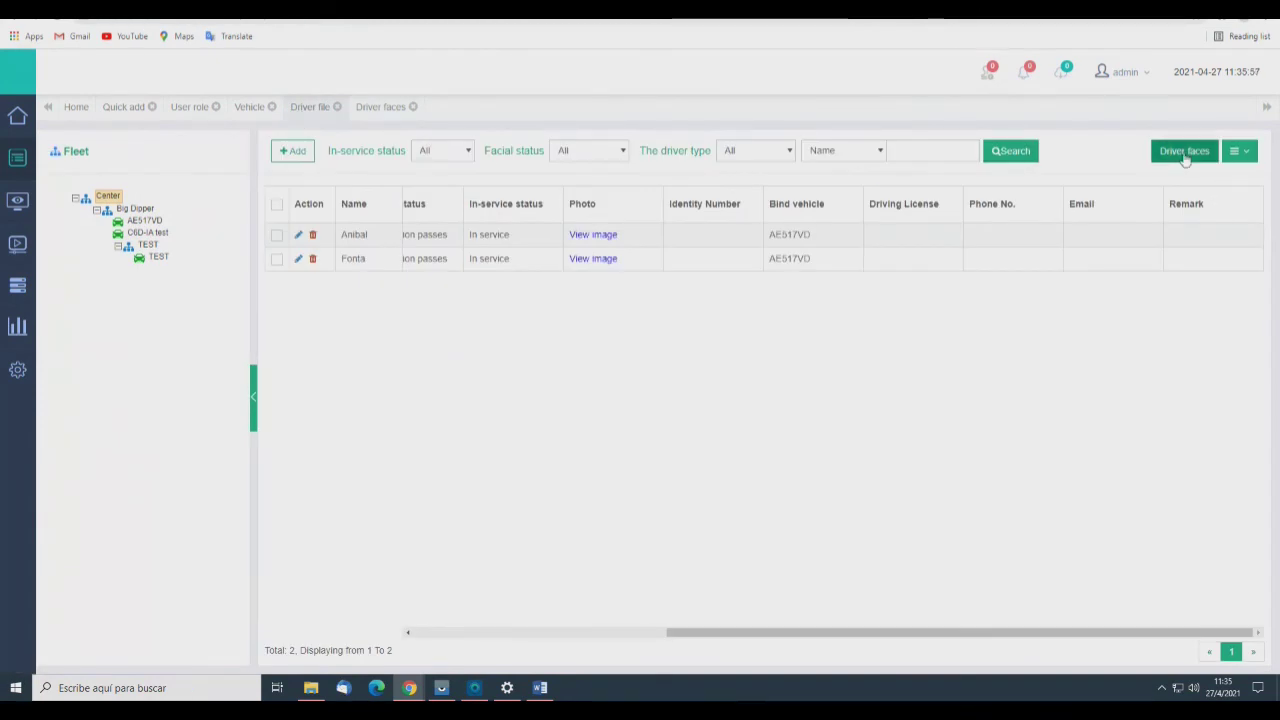
left_click(1242, 152)
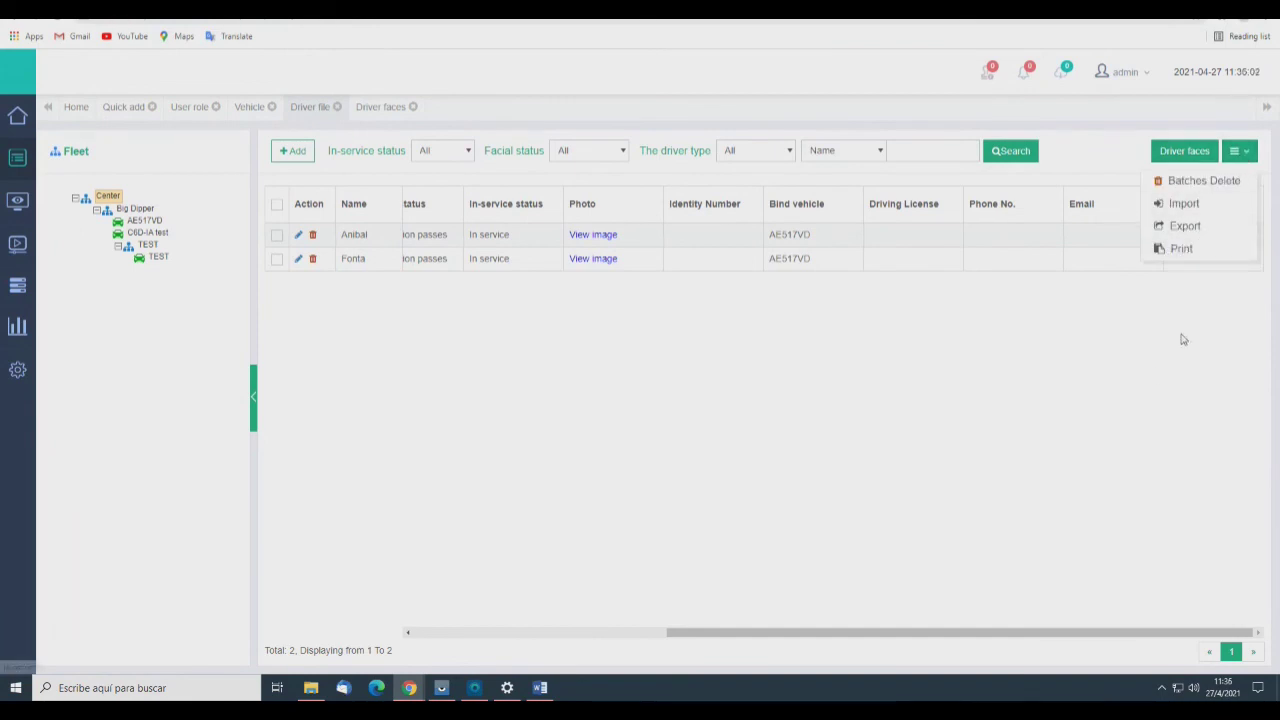
left_click(1157, 386)
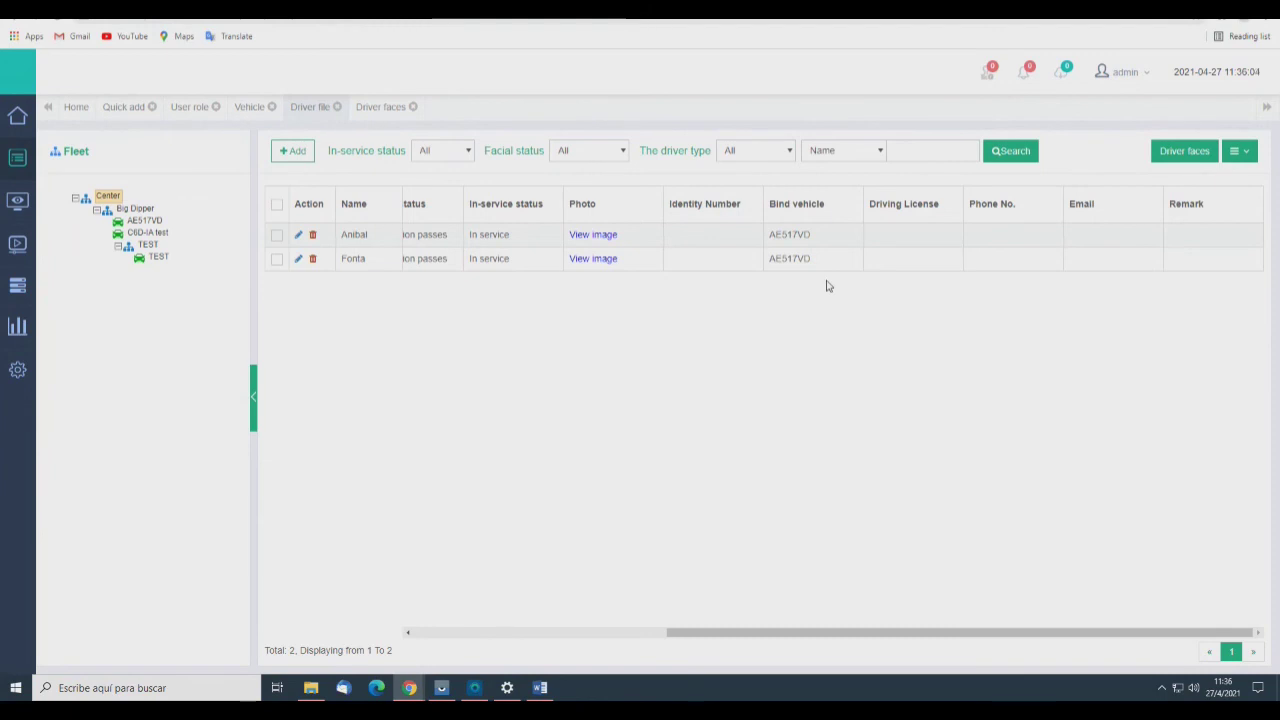
left_click(1239, 151)
left_click(1015, 250)
- Examine the driver file's facial status filter options and the first driver's card ID entry
scroll(505, 333, "left", 5)
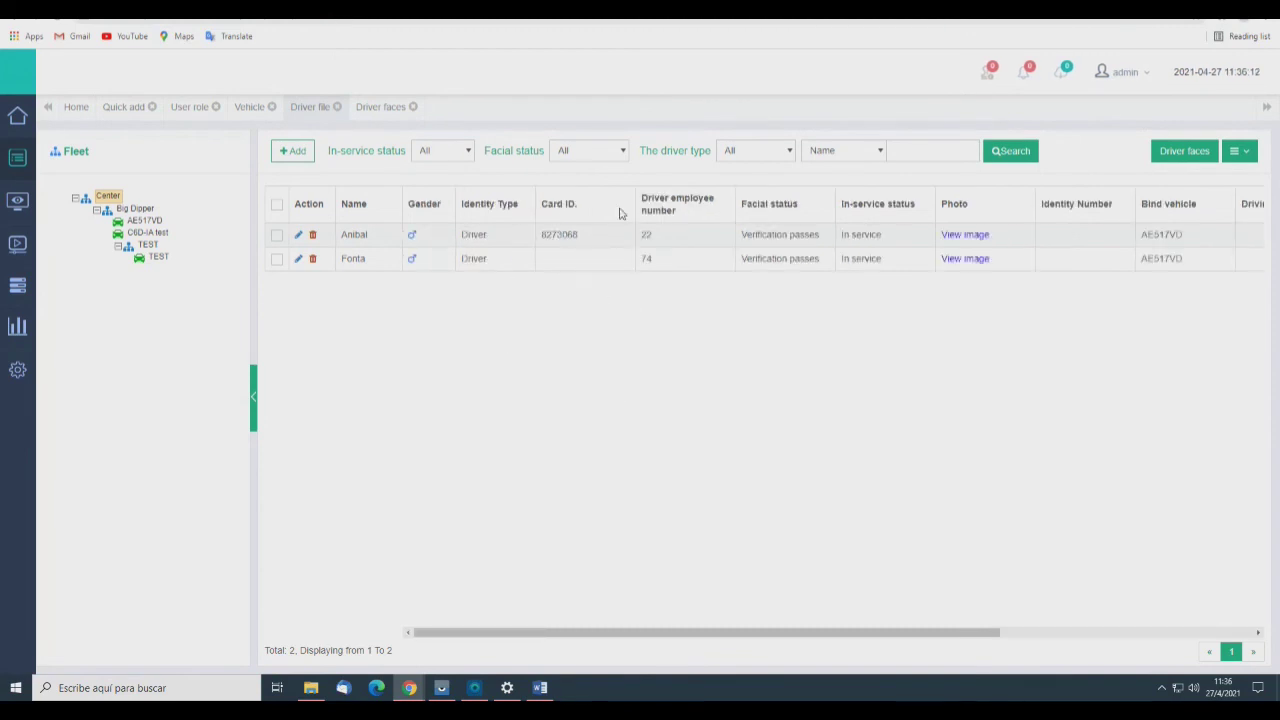
left_click(603, 149)
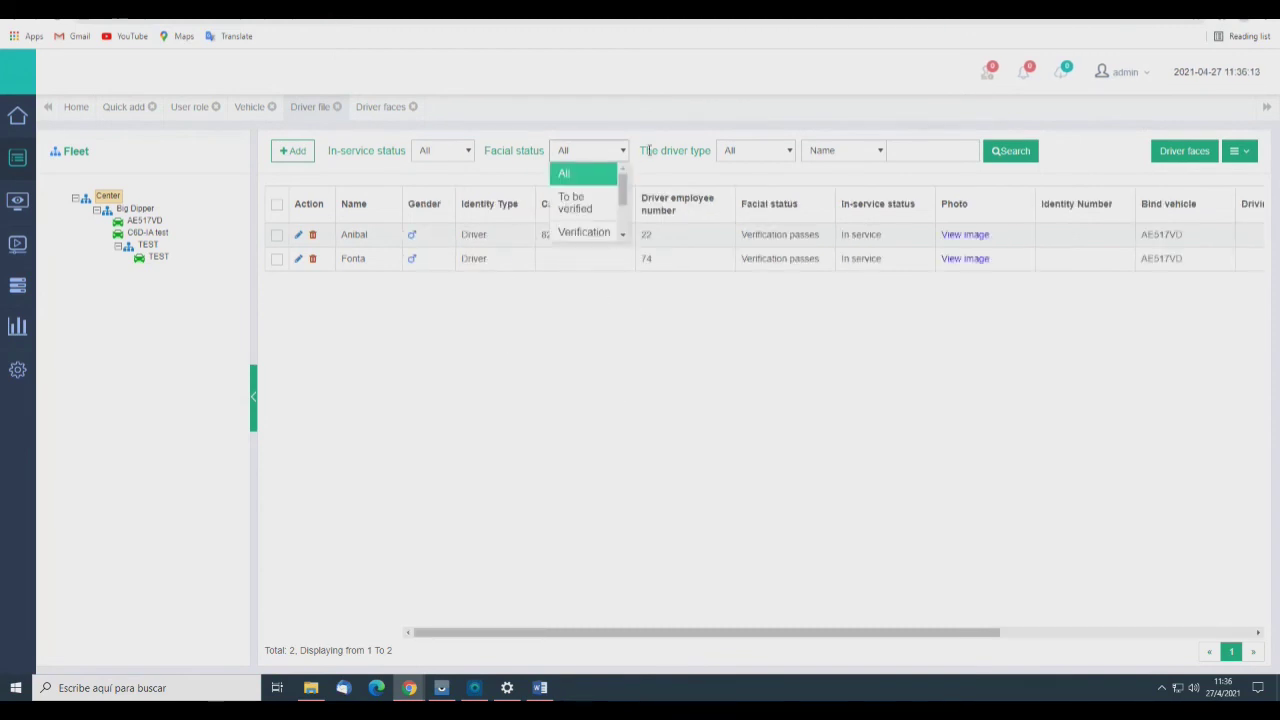
left_click(648, 150)
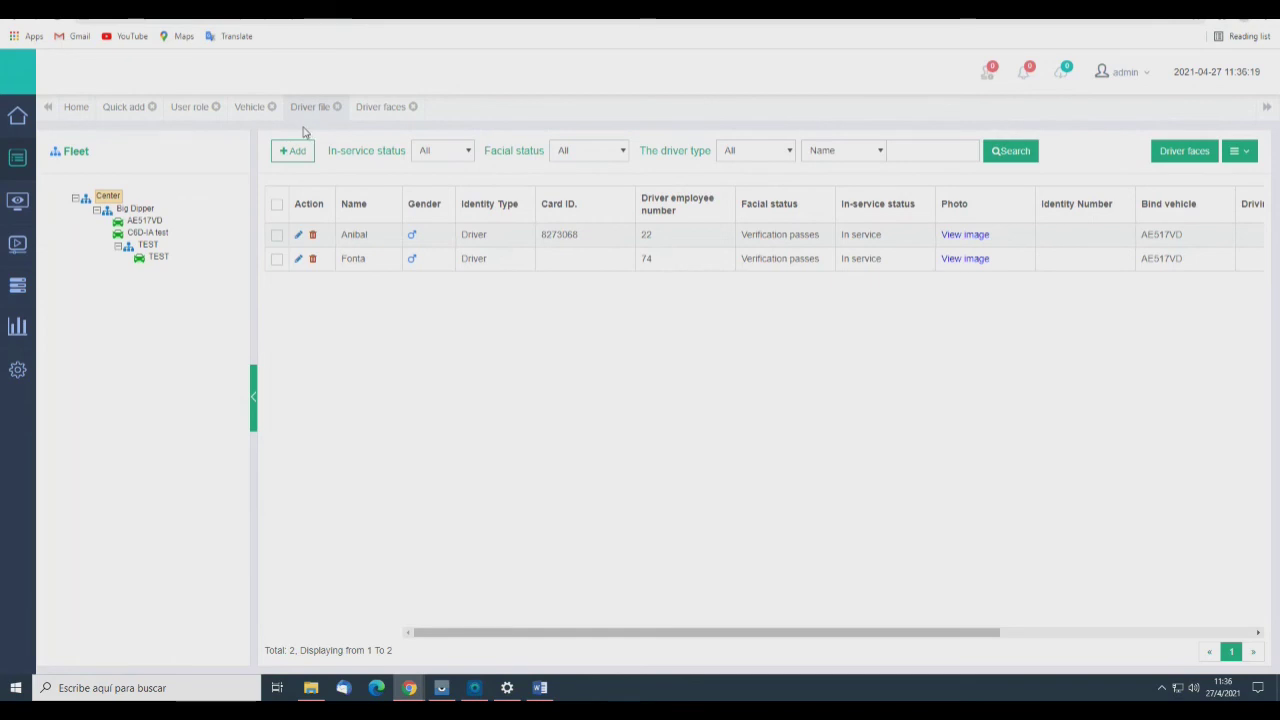
double_click(565, 234)
left_click(576, 264)
double_click(568, 246)
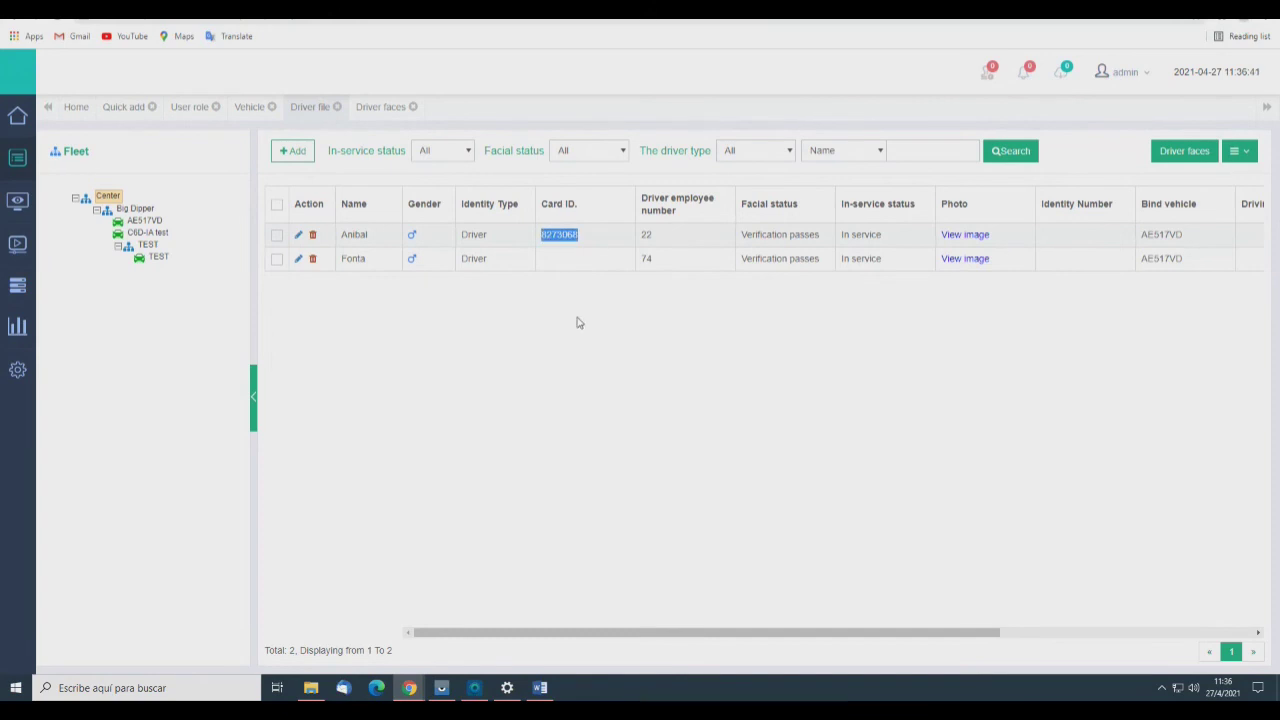
left_click(617, 357)
- Open the to-do list's driver verification view and examine the required fields of the new driver form, adding no driver
mouse_move(17, 157)
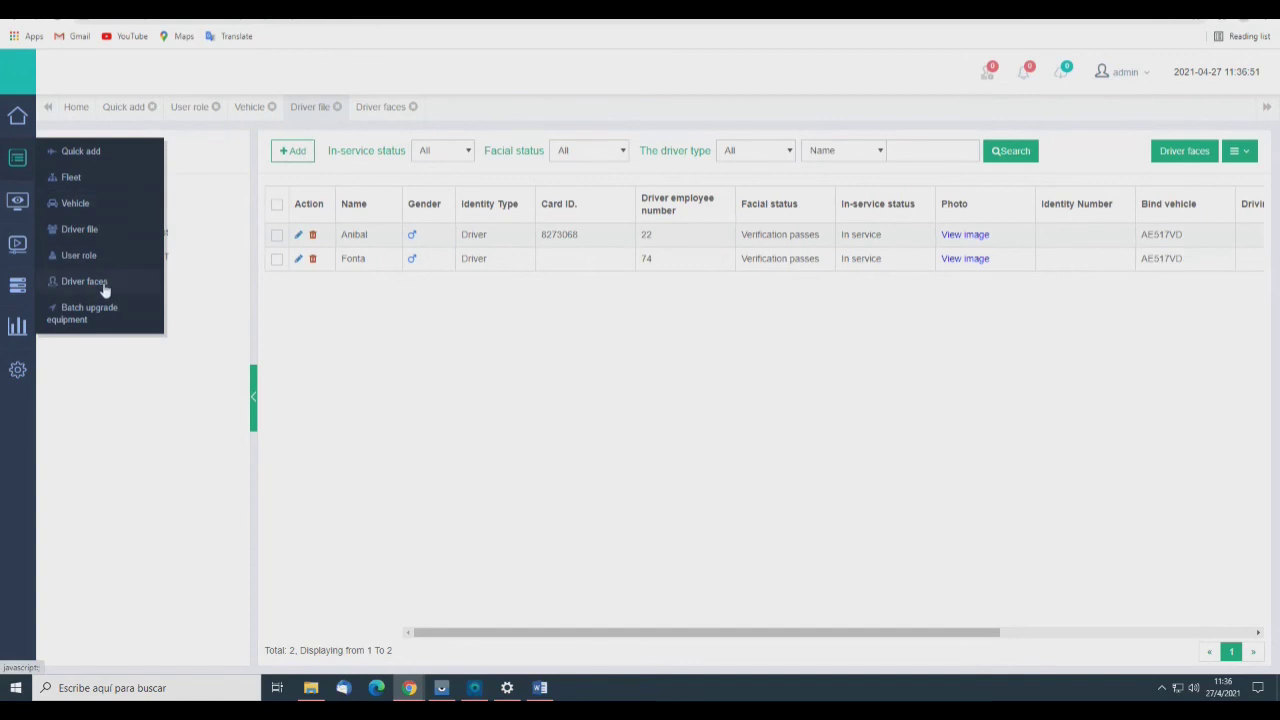
left_click(124, 230)
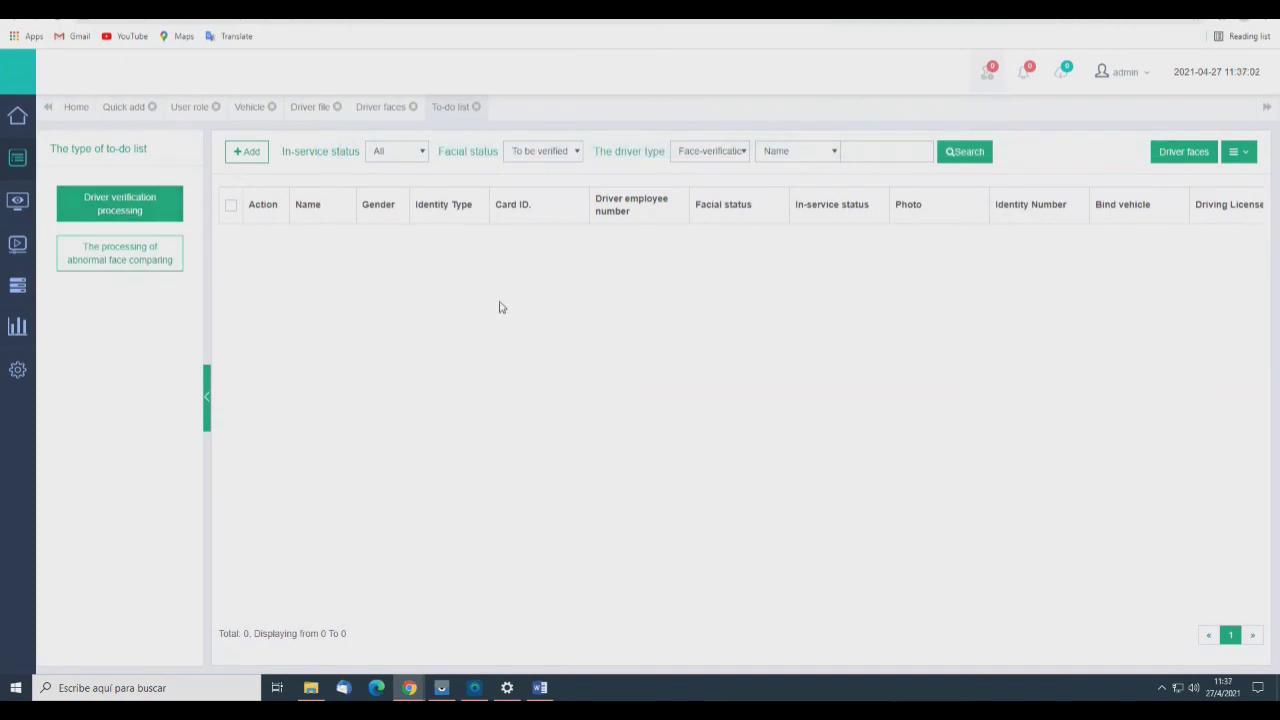
left_click(247, 153)
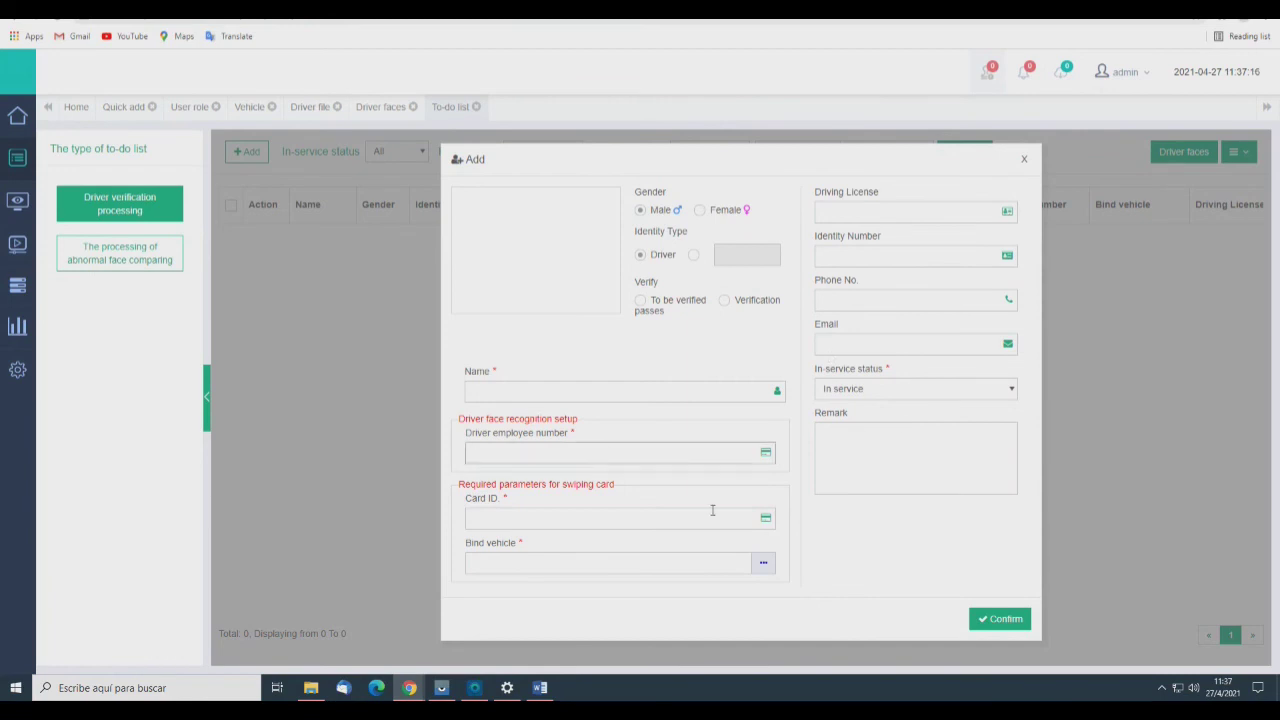
left_click(533, 522)
scroll(548, 524, "down", 1)
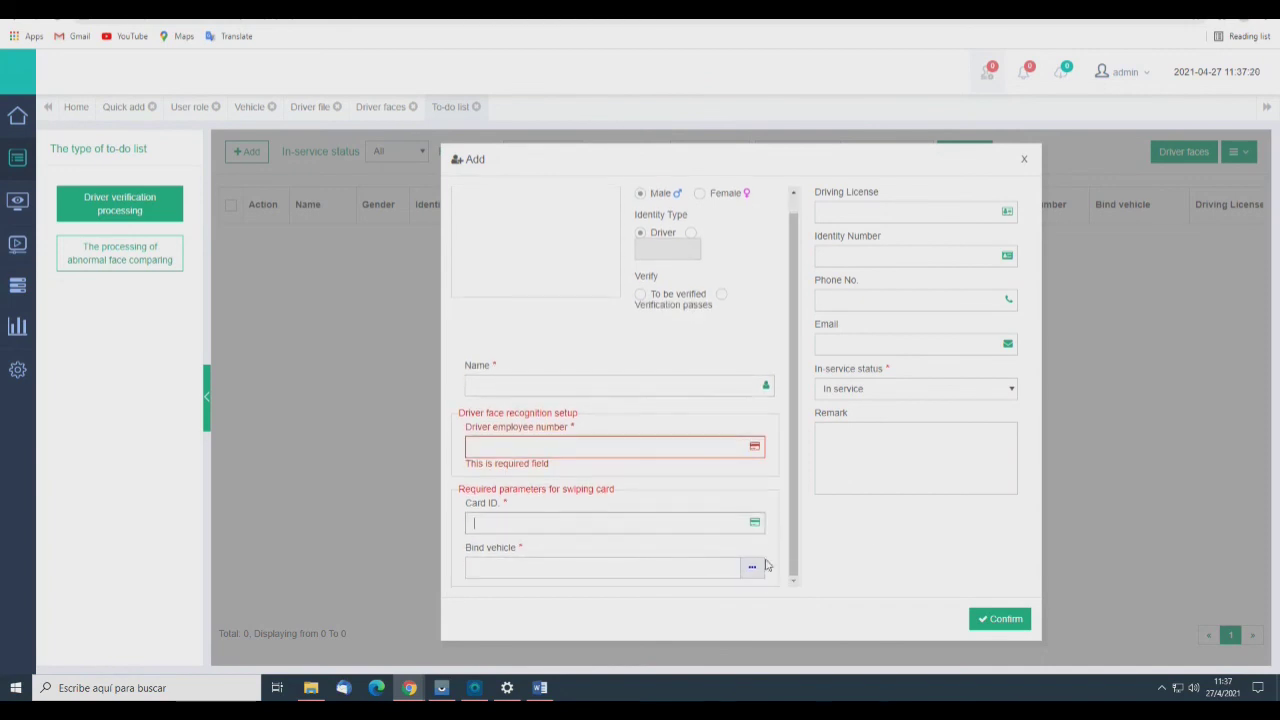
left_click(1025, 160)
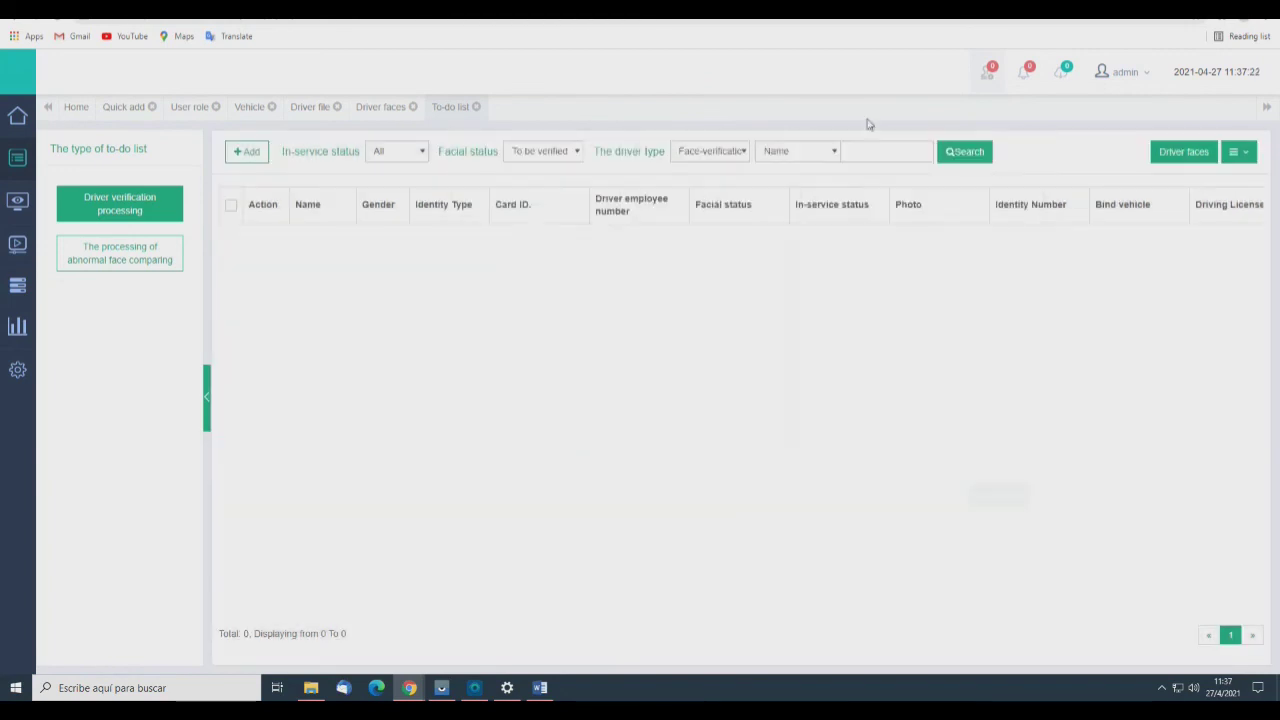
- Examine the driver type and facial status filter options for driver verification, keeping face-verification drivers and To be verified
left_click(710, 151)
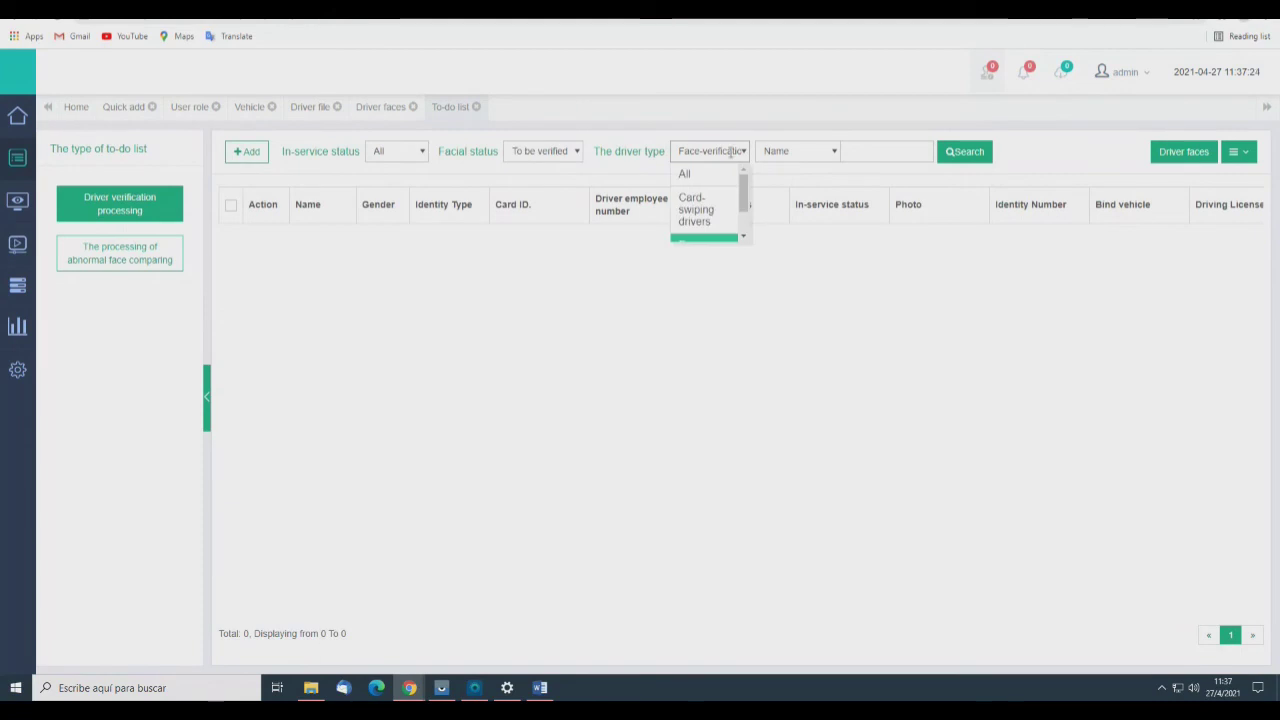
scroll(723, 236, "down", 1)
left_click(723, 240)
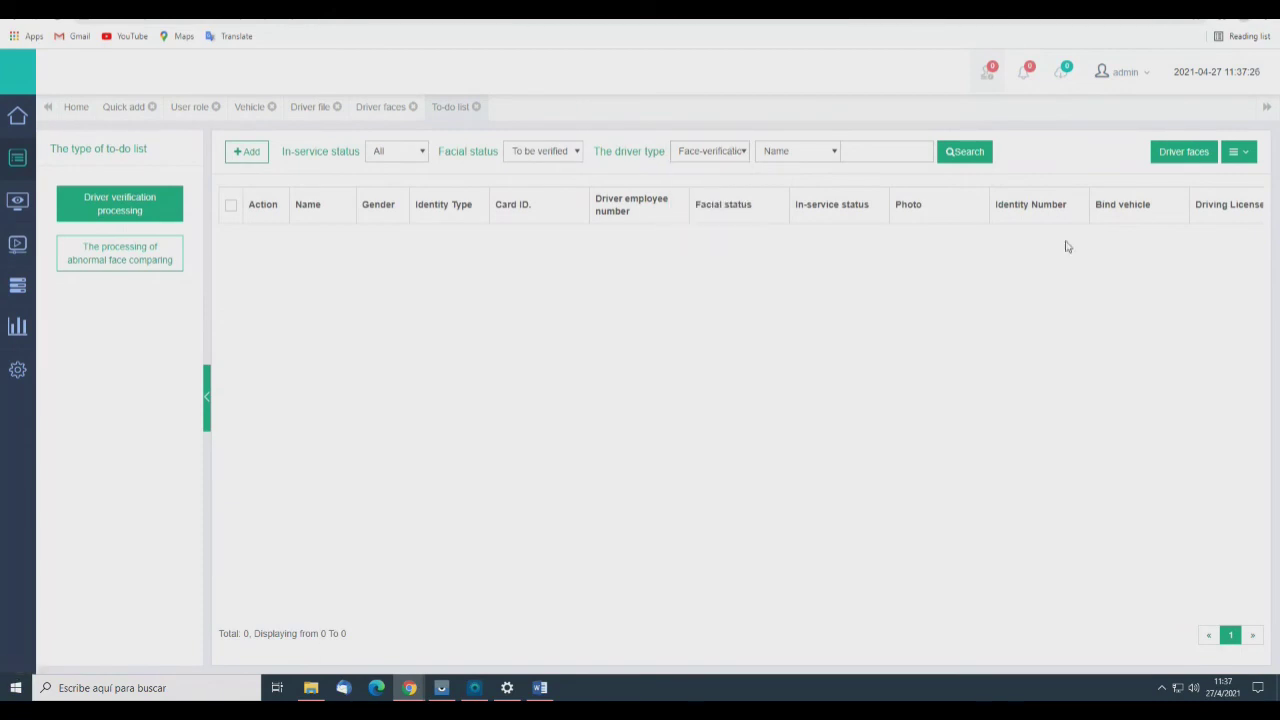
left_click(543, 148)
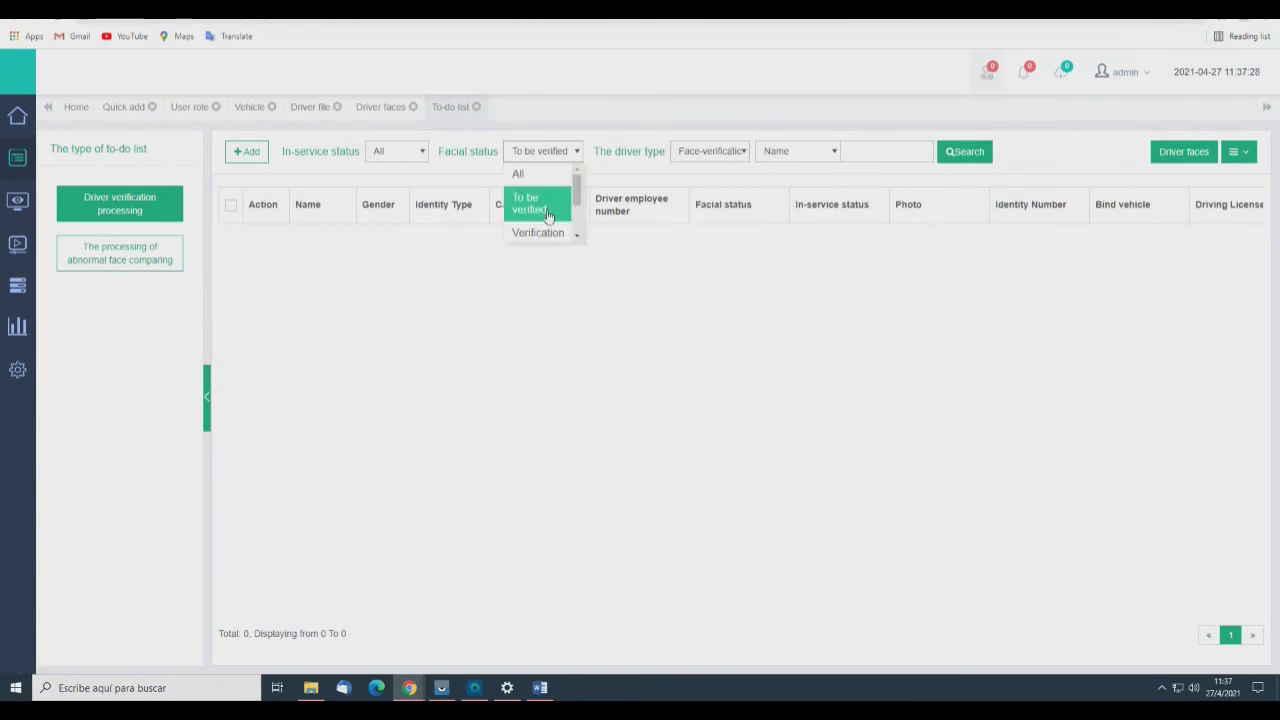
scroll(545, 218, "down", 1)
scroll(541, 218, "up", 1)
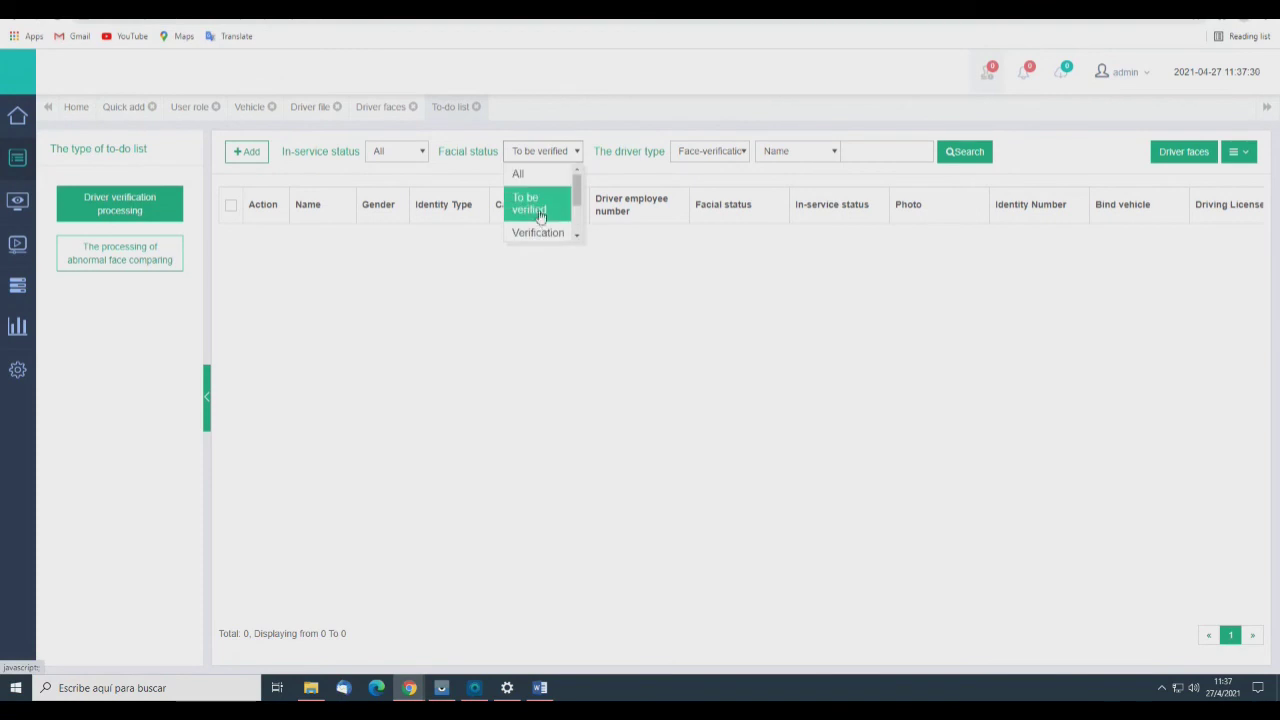
left_click(437, 283)
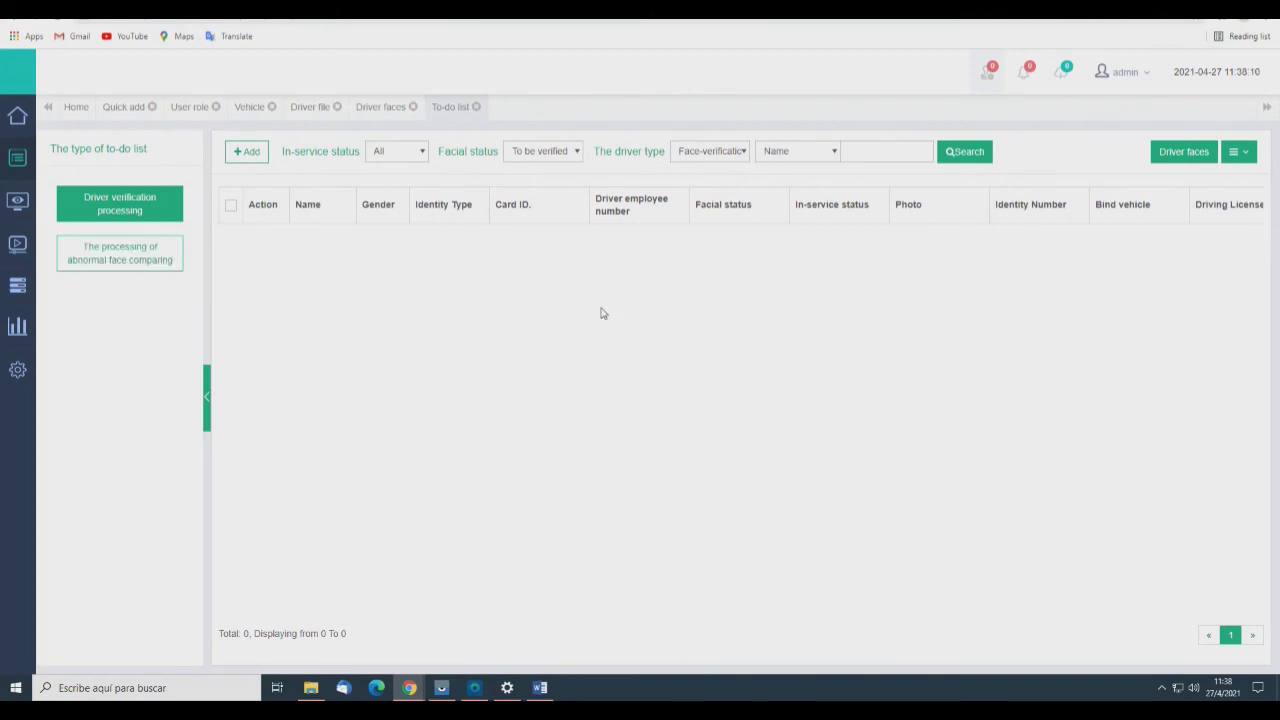
- Search the abnormal face comparing records, including with registration status All, and examine the result filter options
left_click(152, 262)
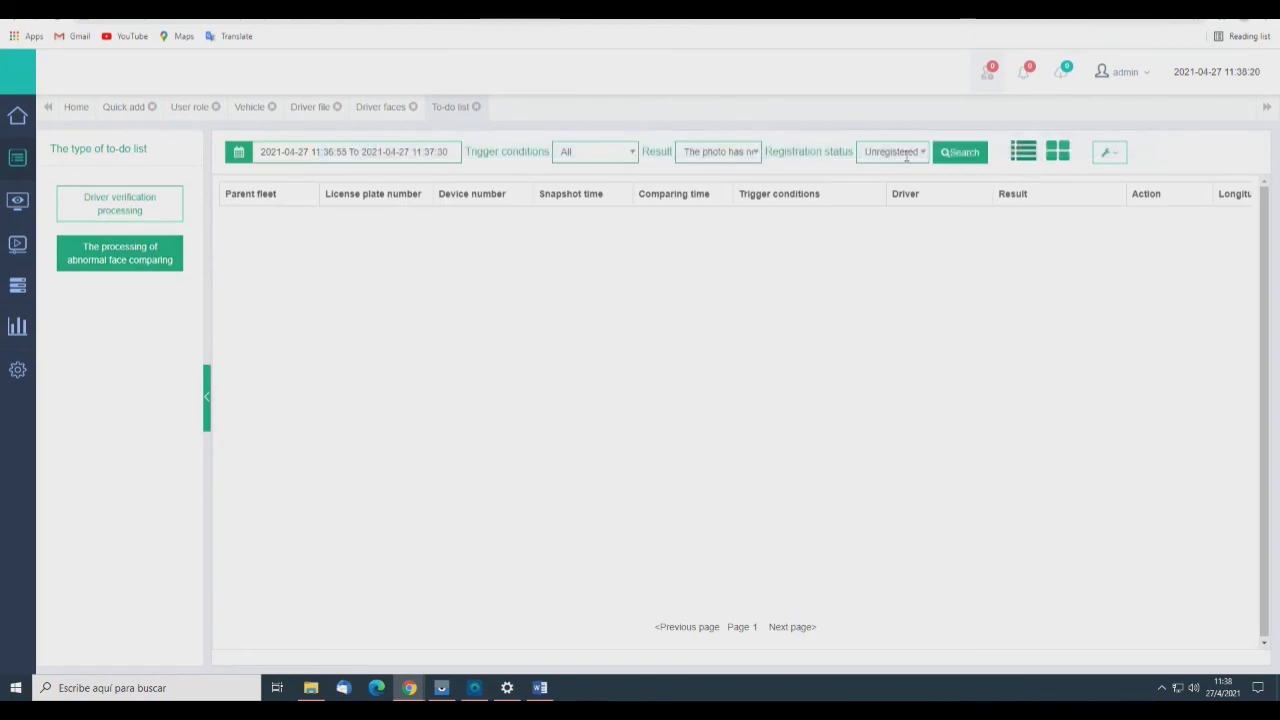
left_click(952, 158)
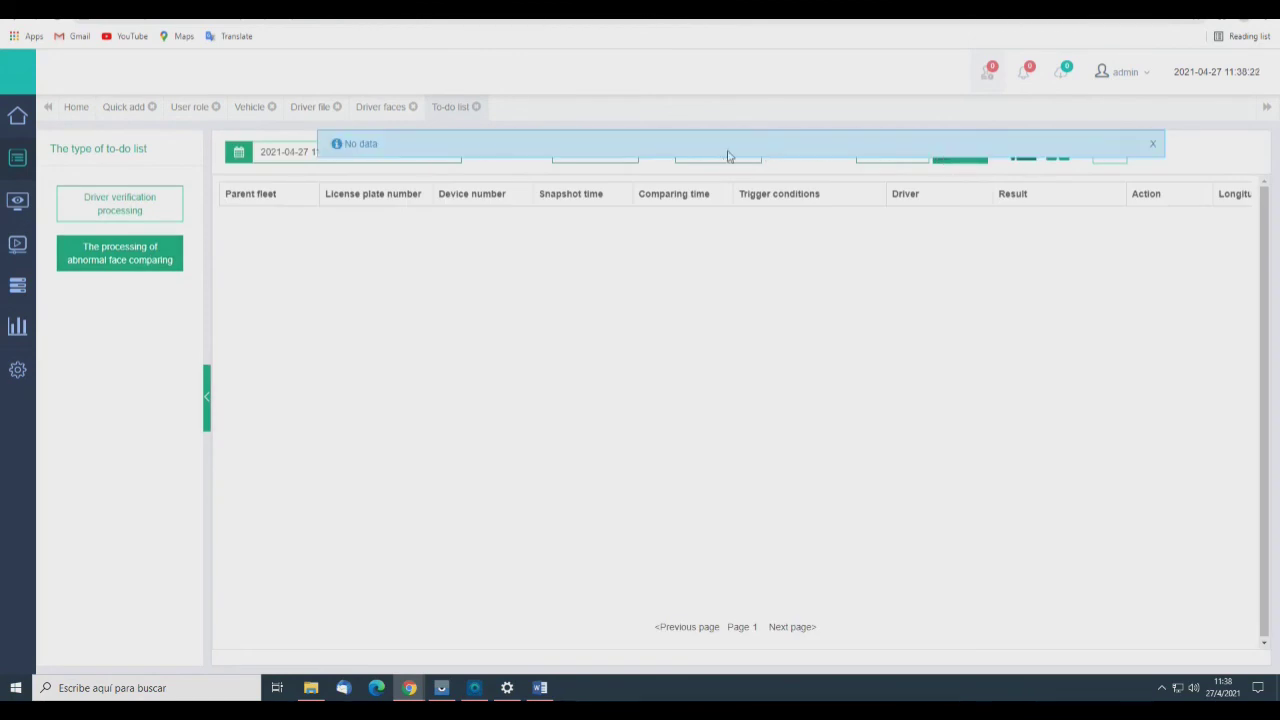
left_click(893, 152)
left_click(900, 174)
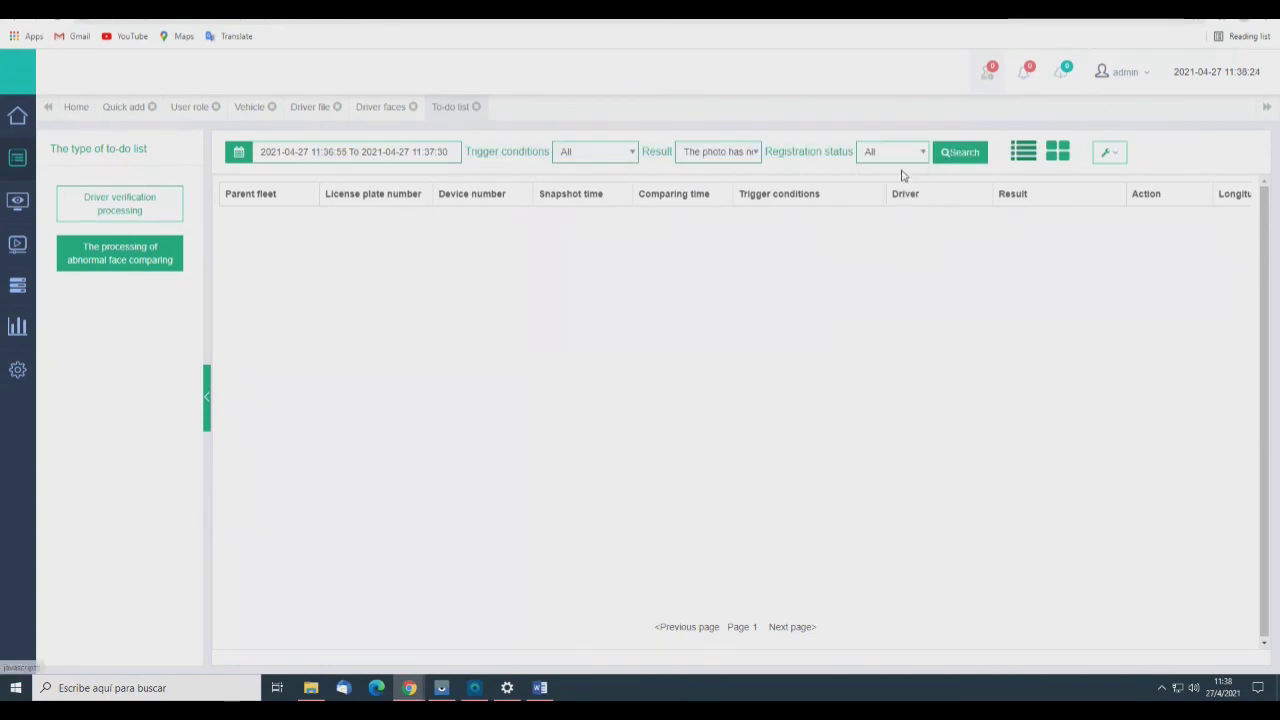
left_click(957, 155)
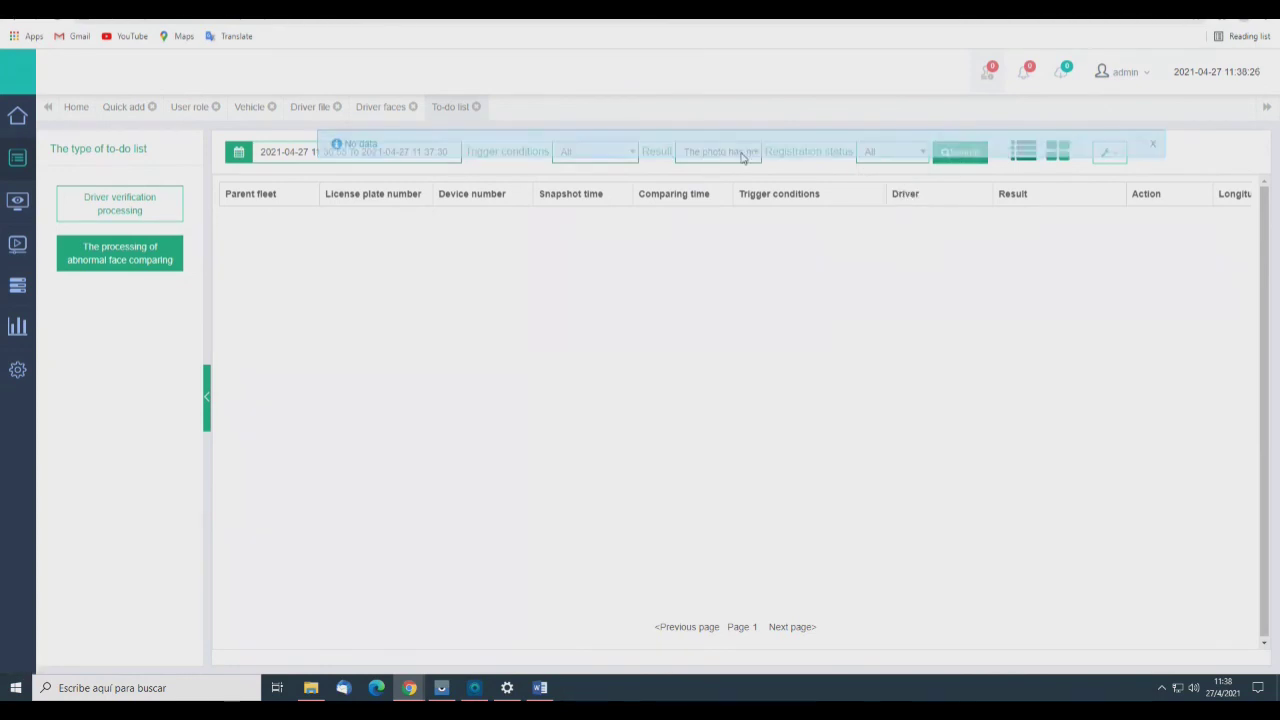
left_click(757, 155)
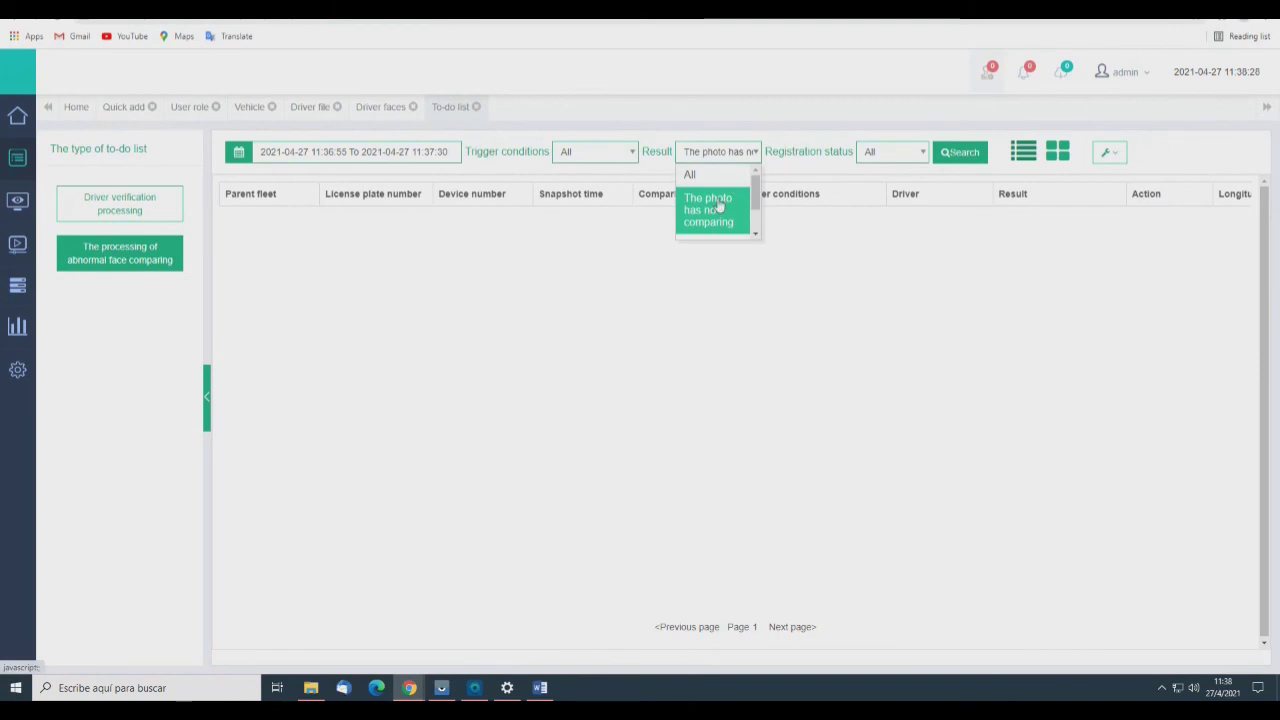
left_click(741, 145)
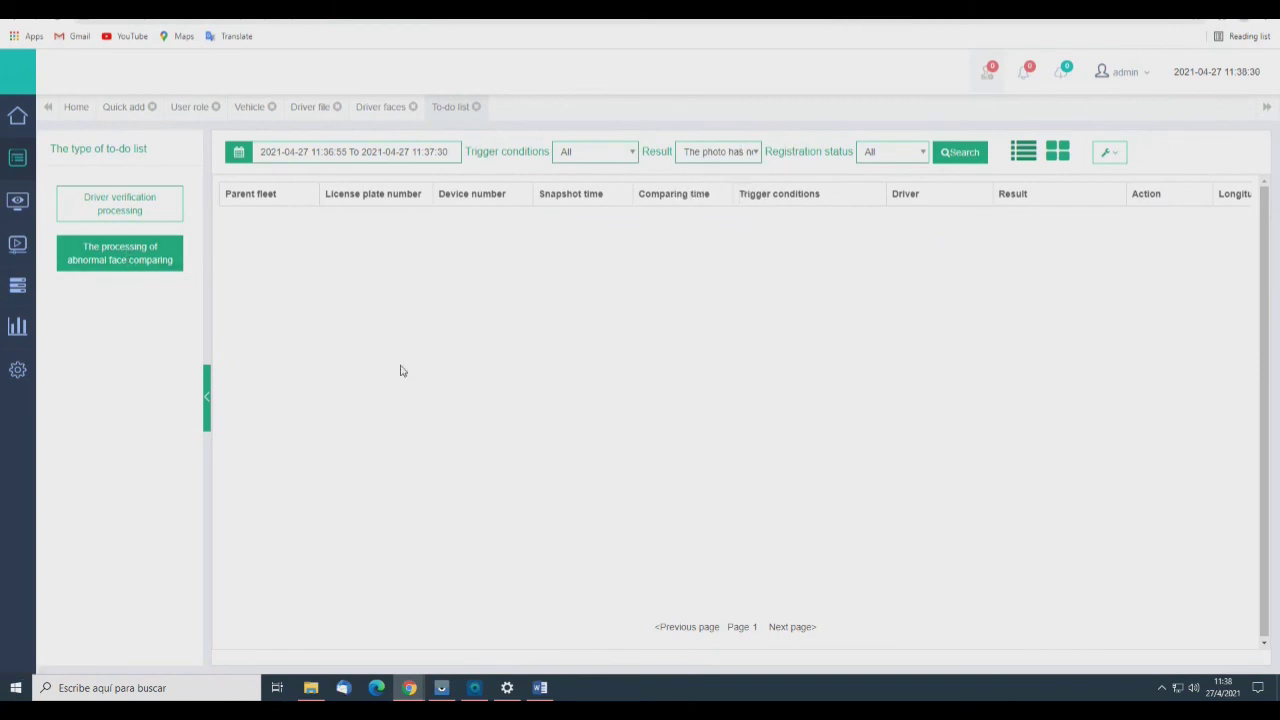
left_click(443, 153)
left_click(452, 232)
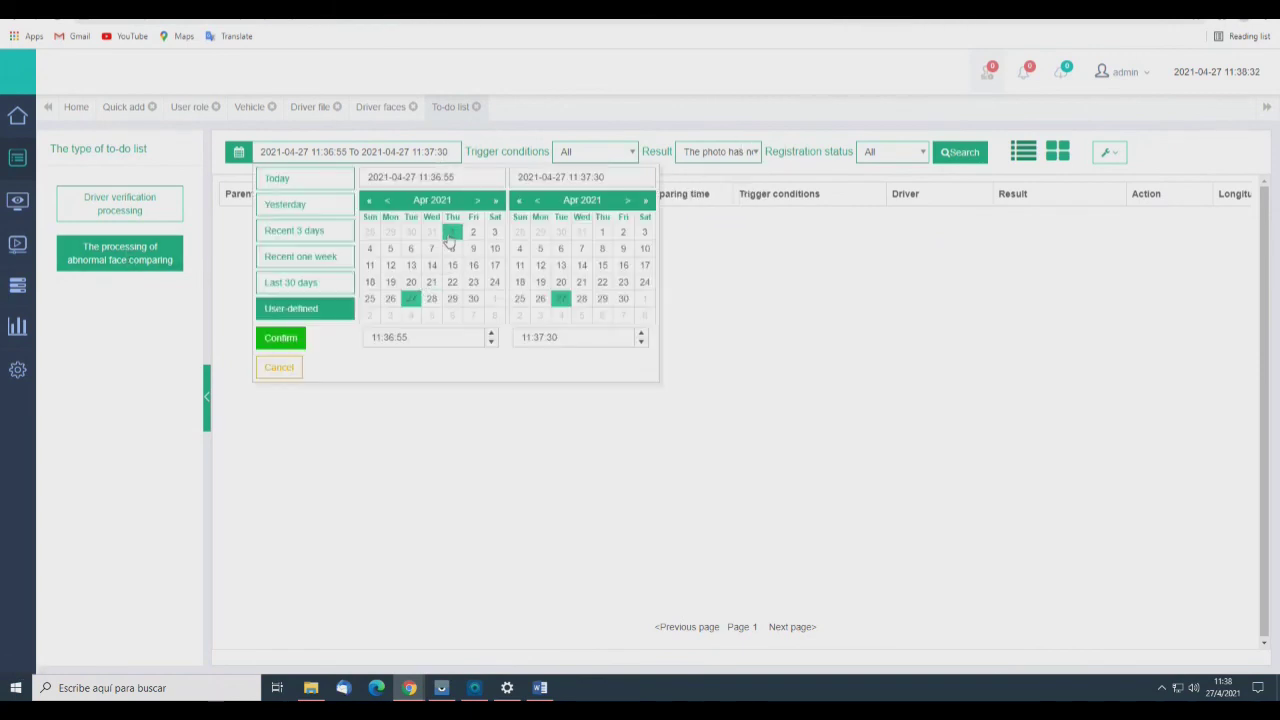
left_click(623, 299)
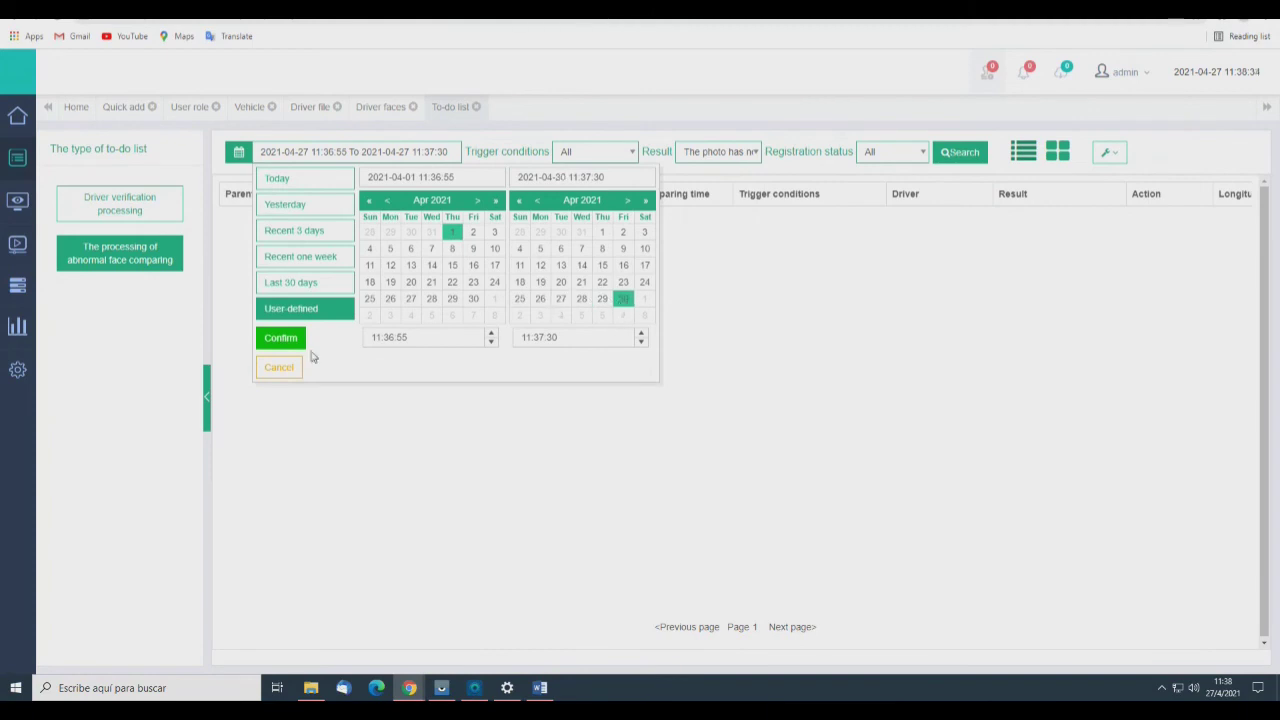
left_click(297, 343)
left_click(958, 155)
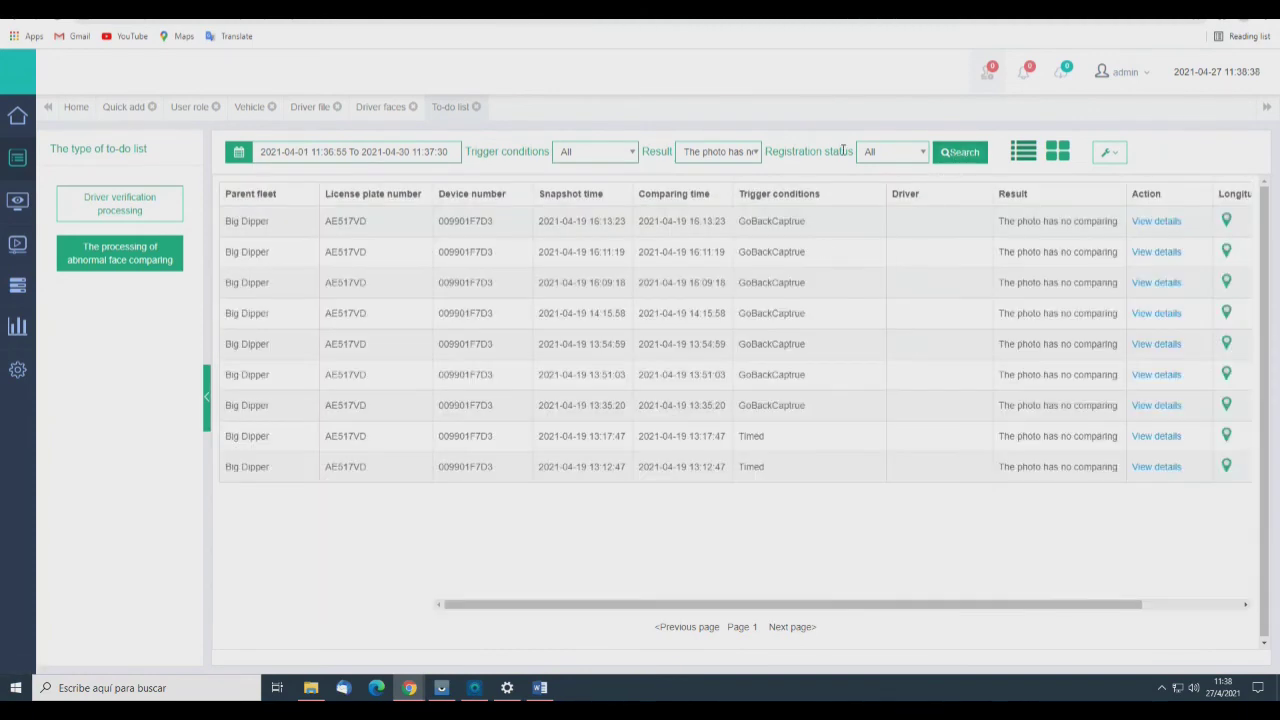
- Examine the trigger conditions and comparing results of the listed abnormal face records
double_click(745, 438)
double_click(756, 405)
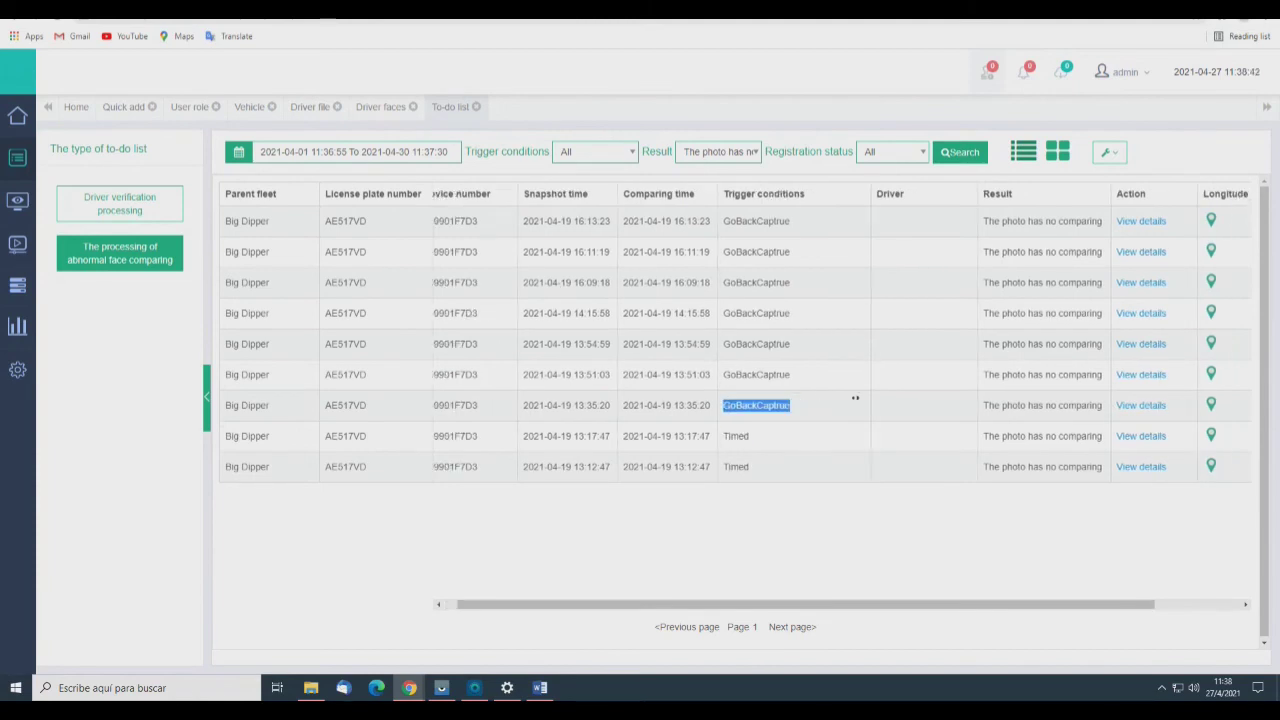
left_click(878, 322)
left_click(757, 155)
left_click(745, 150)
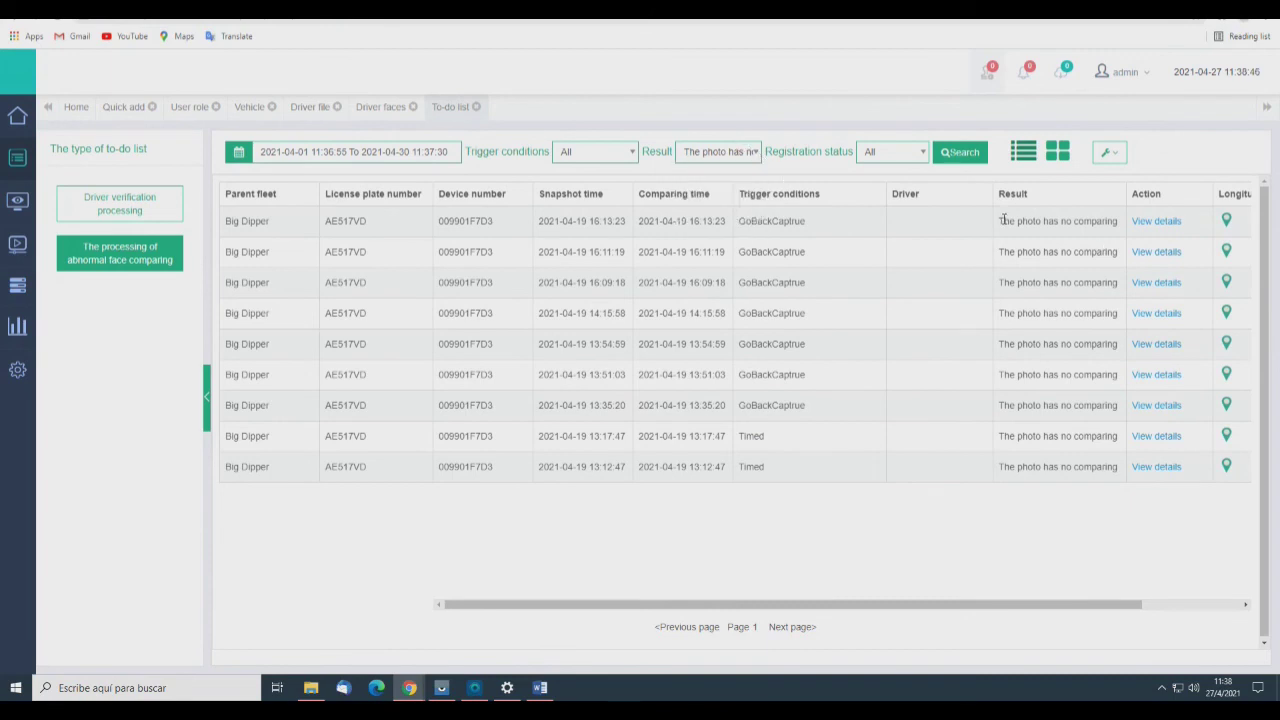
left_click_drag(1002, 226, 1135, 234)
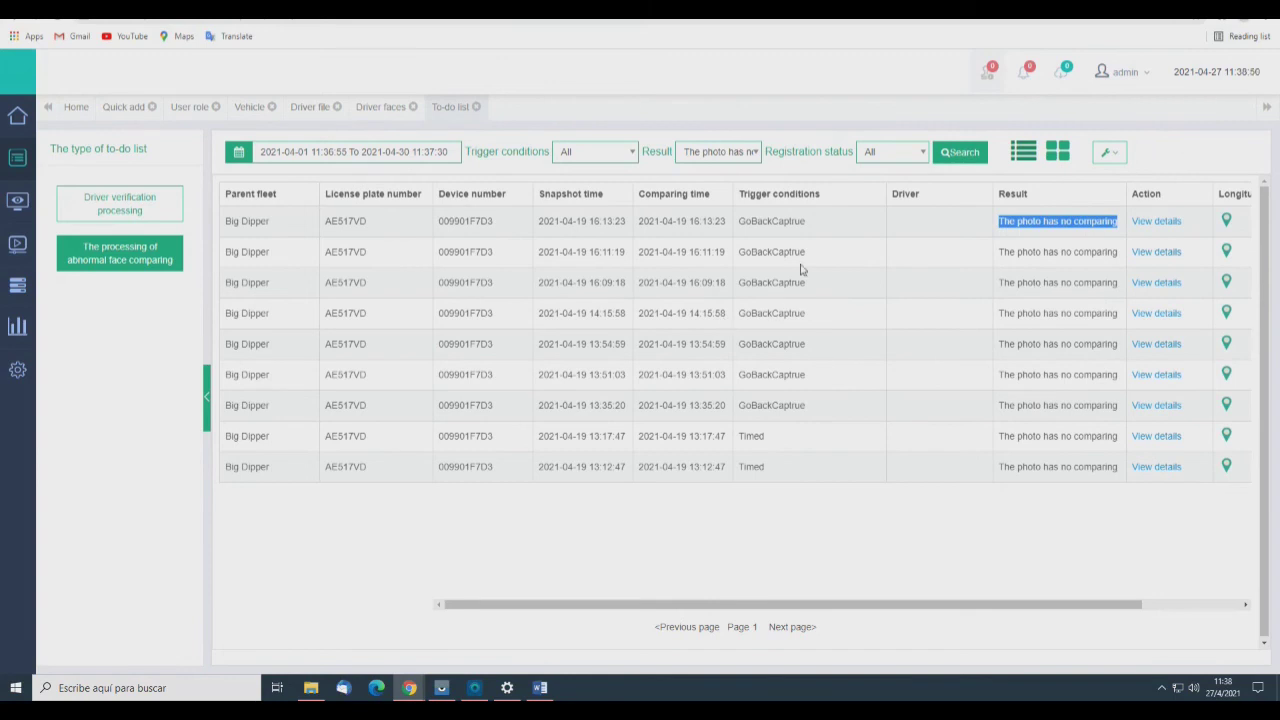
left_click(754, 483)
scroll(726, 475, "right", 2)
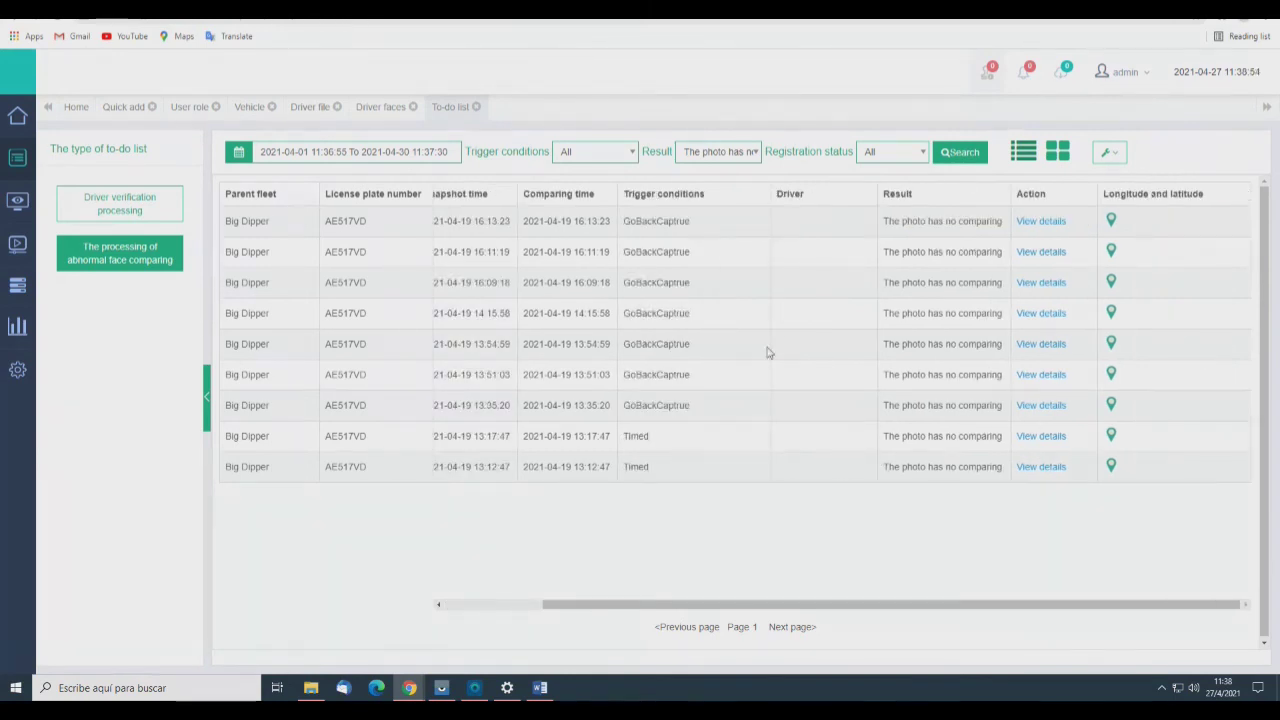
- View the comparing result details of the GoBackCaptrue records with snapshot times from 13:35:20 to 14:15:58, one after another
double_click(652, 405)
left_click_drag(885, 408, 1000, 408)
left_click(998, 408)
left_click(1043, 405)
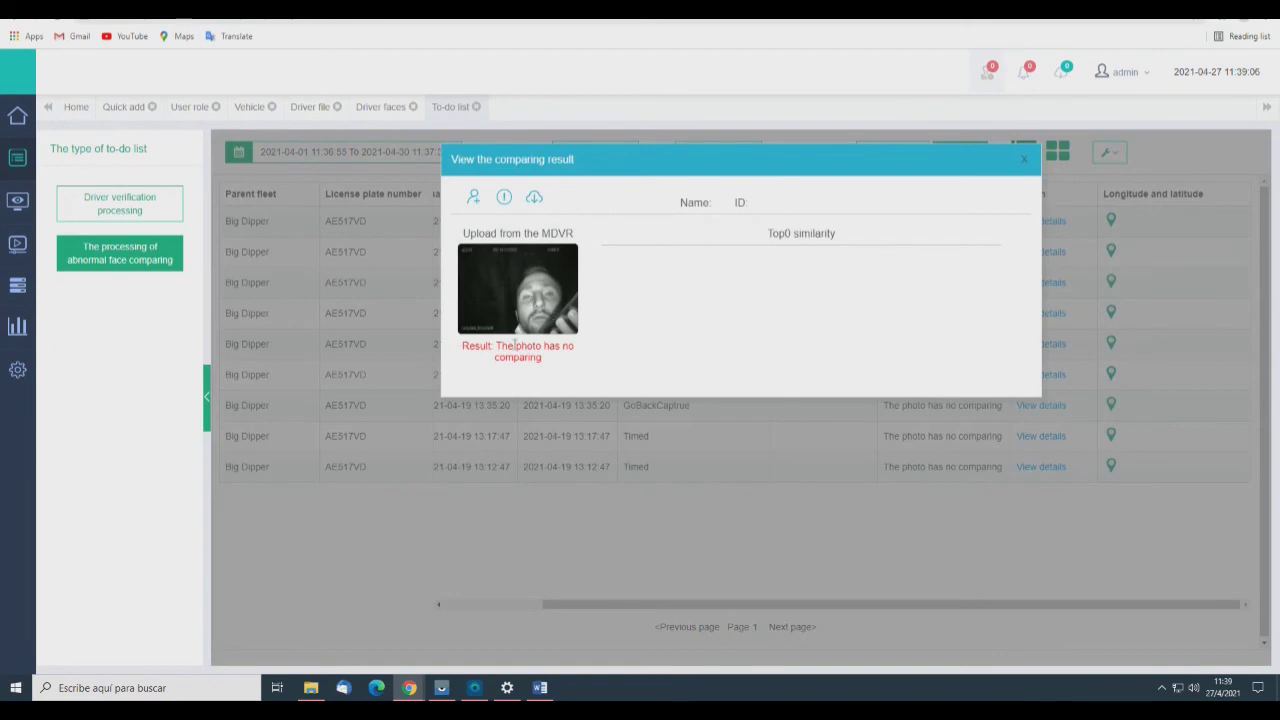
left_click(1025, 166)
left_click(1045, 372)
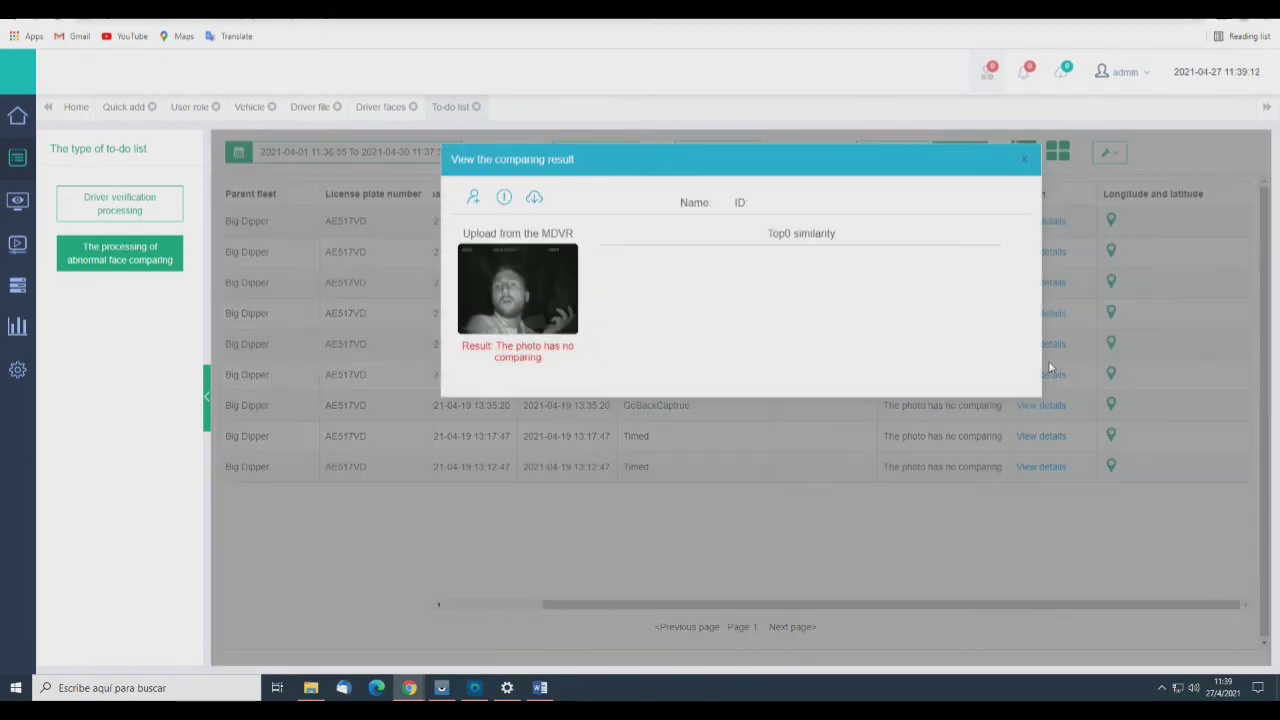
left_click(1025, 162)
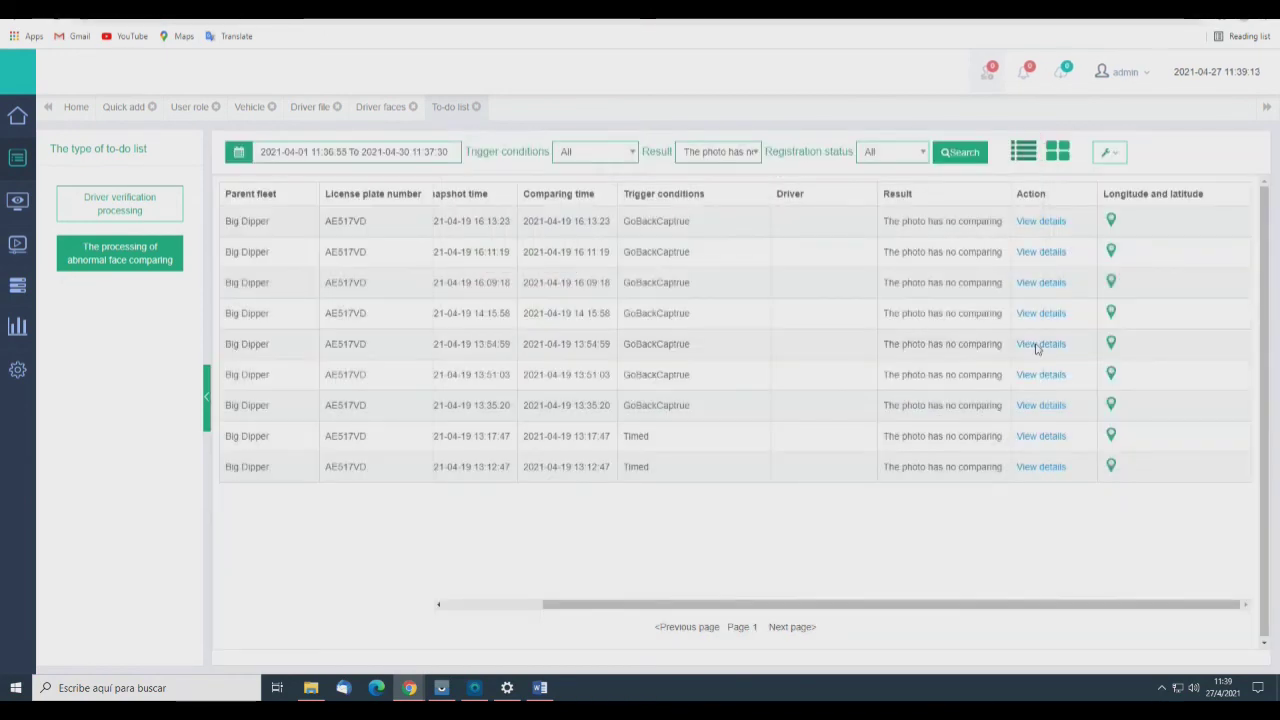
left_click(1040, 343)
left_click(1024, 163)
left_click(1045, 313)
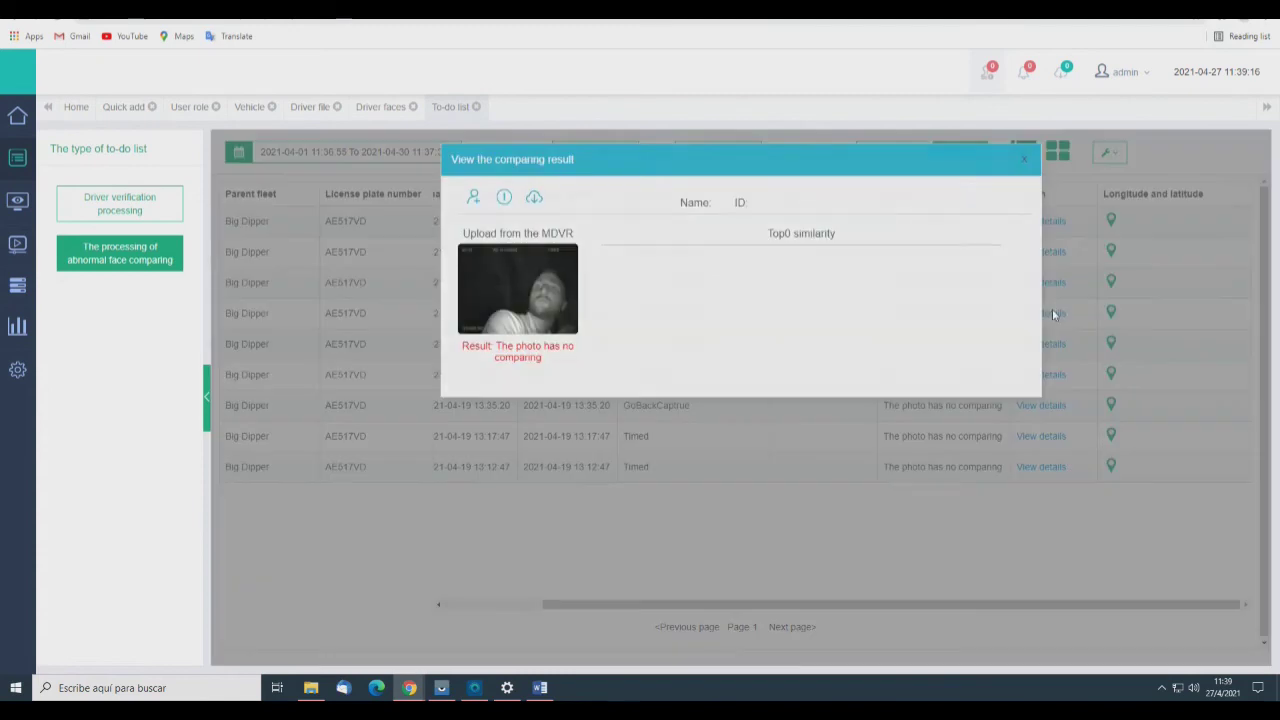
left_click(1025, 166)
- Open the 16:09:18 record's comparing result, try to download its evidence, dismiss the prompt and close the result
left_click(1046, 282)
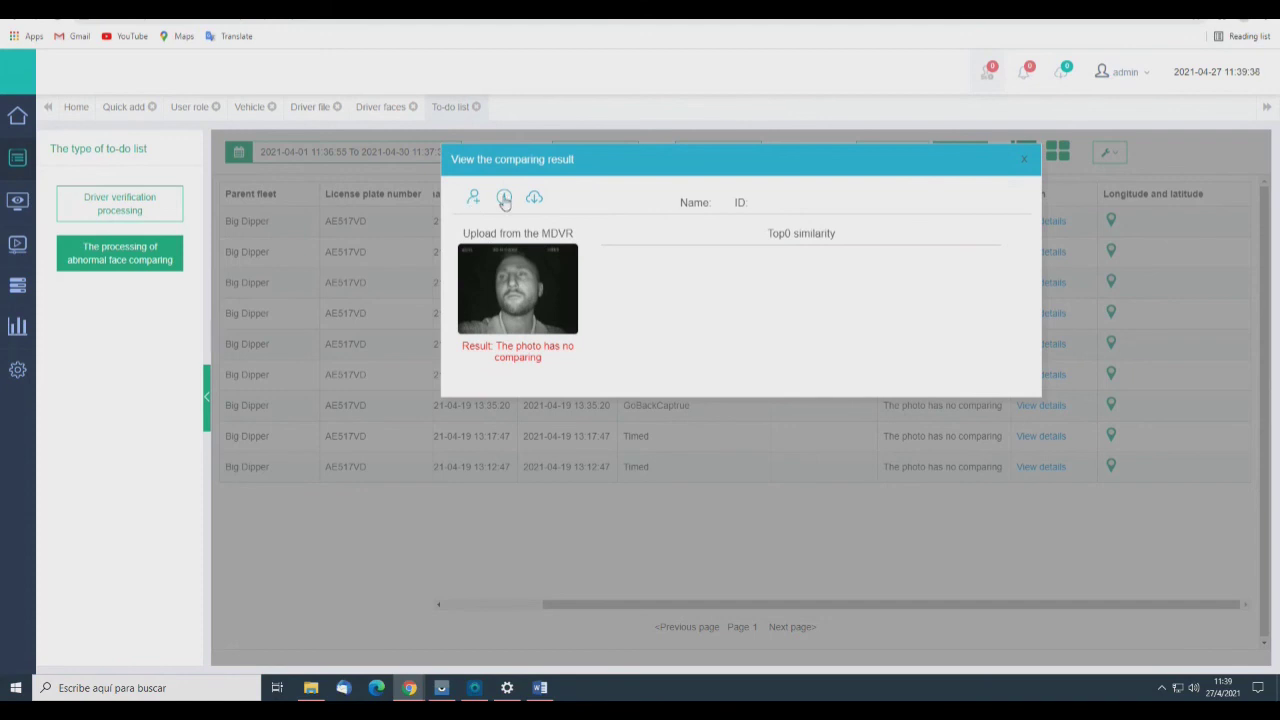
left_click(535, 199)
left_click_drag(550, 193, 760, 200)
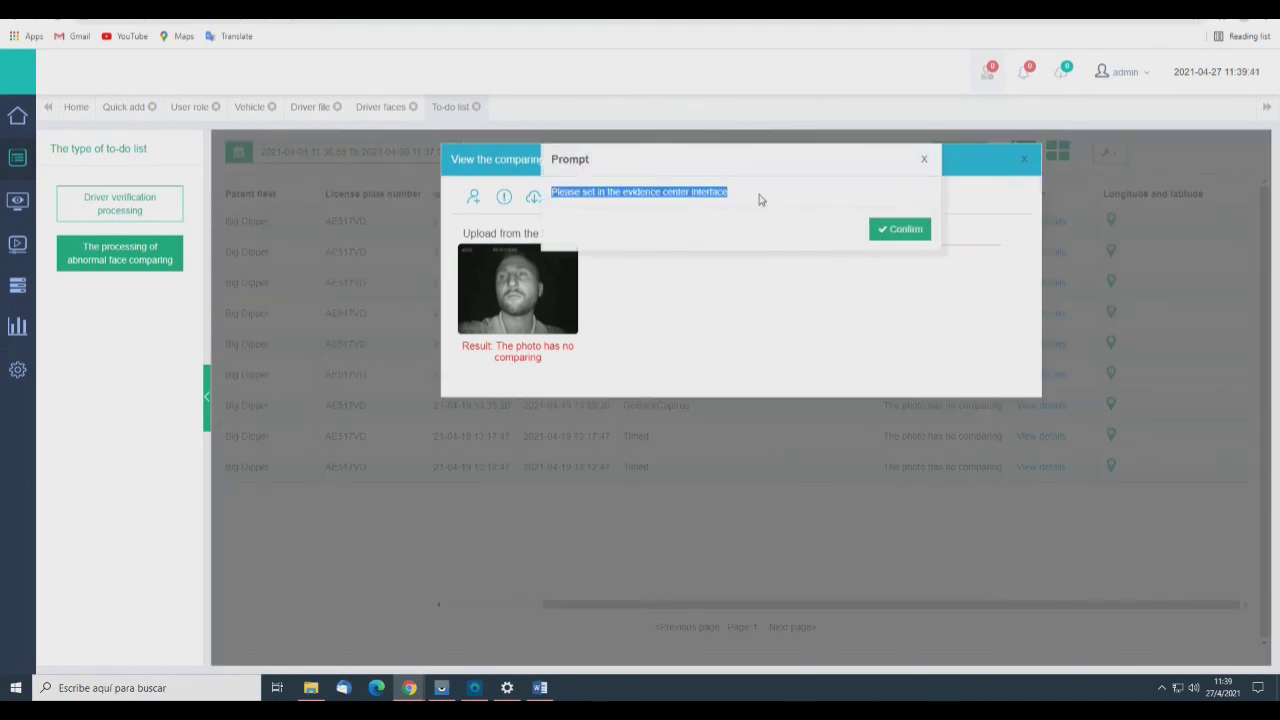
left_click(903, 229)
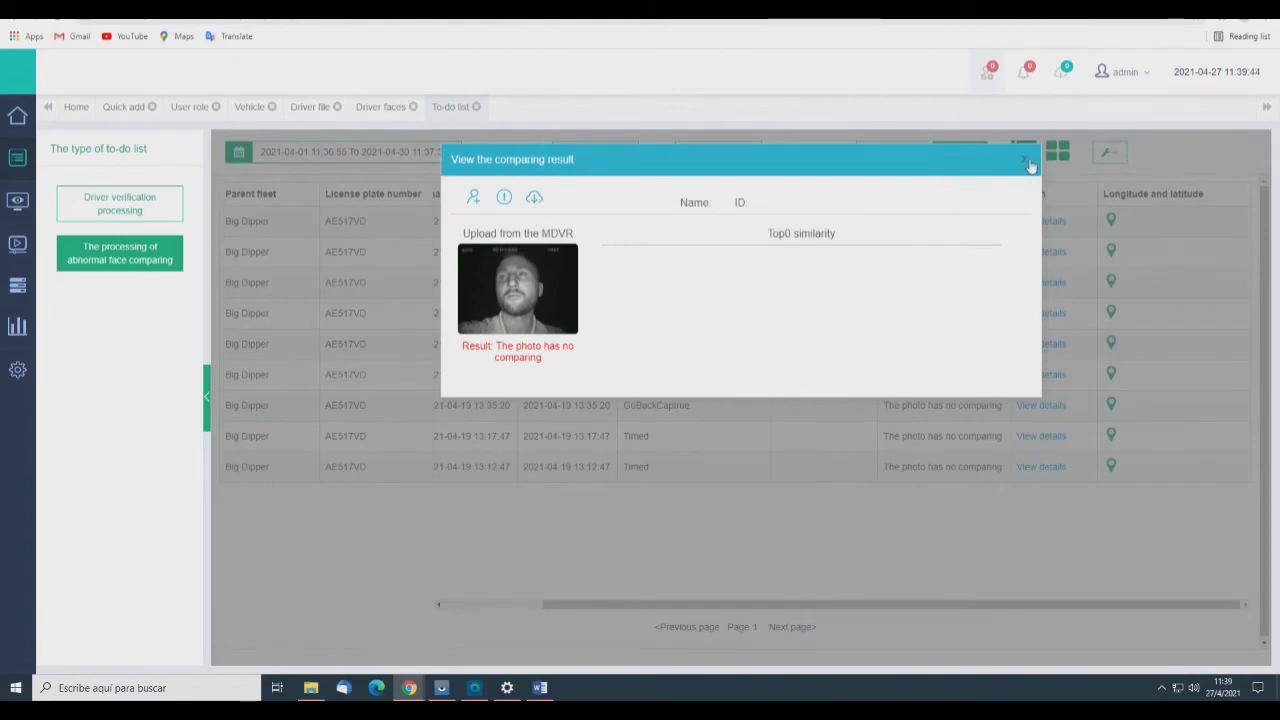
left_click_drag(934, 171, 634, 323)
left_click(634, 323)
left_click_drag(435, 343, 531, 369)
key("Escape")
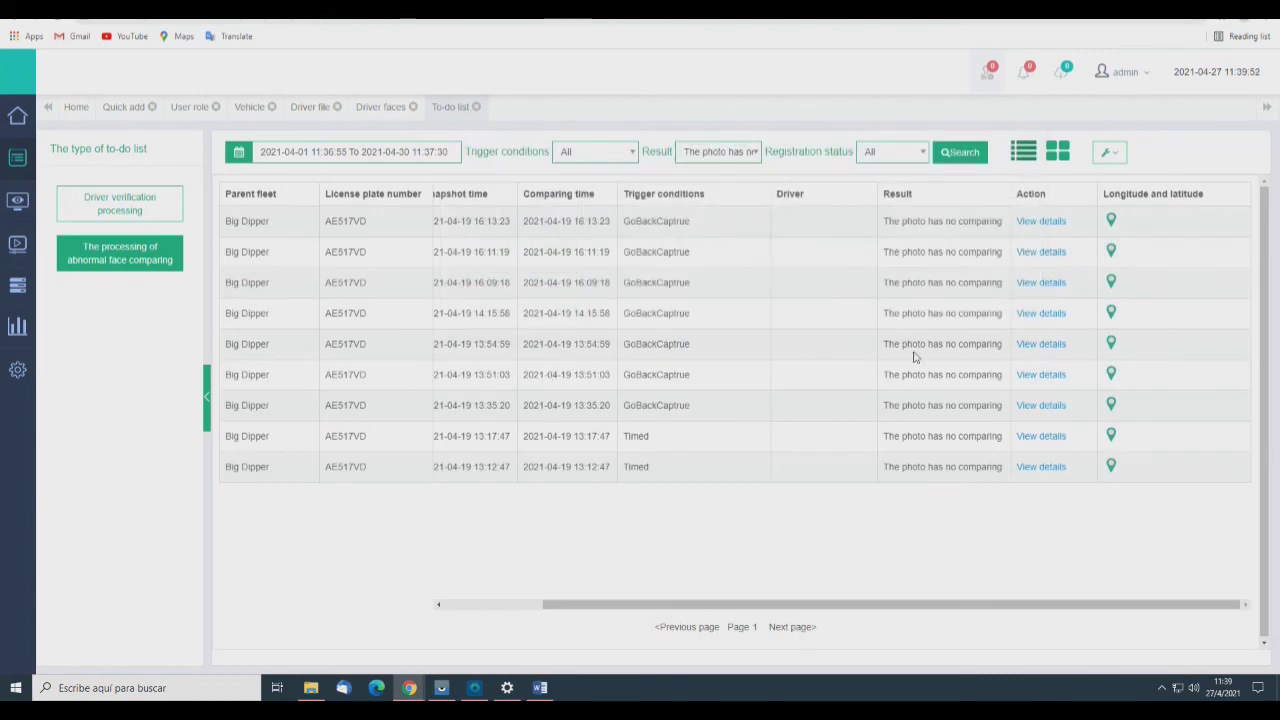
- Examine the add driver form and the Bind to the driver dialog for the Timed record of 13:17:47, adding and binding no driver
scroll(735, 434, "left", 2)
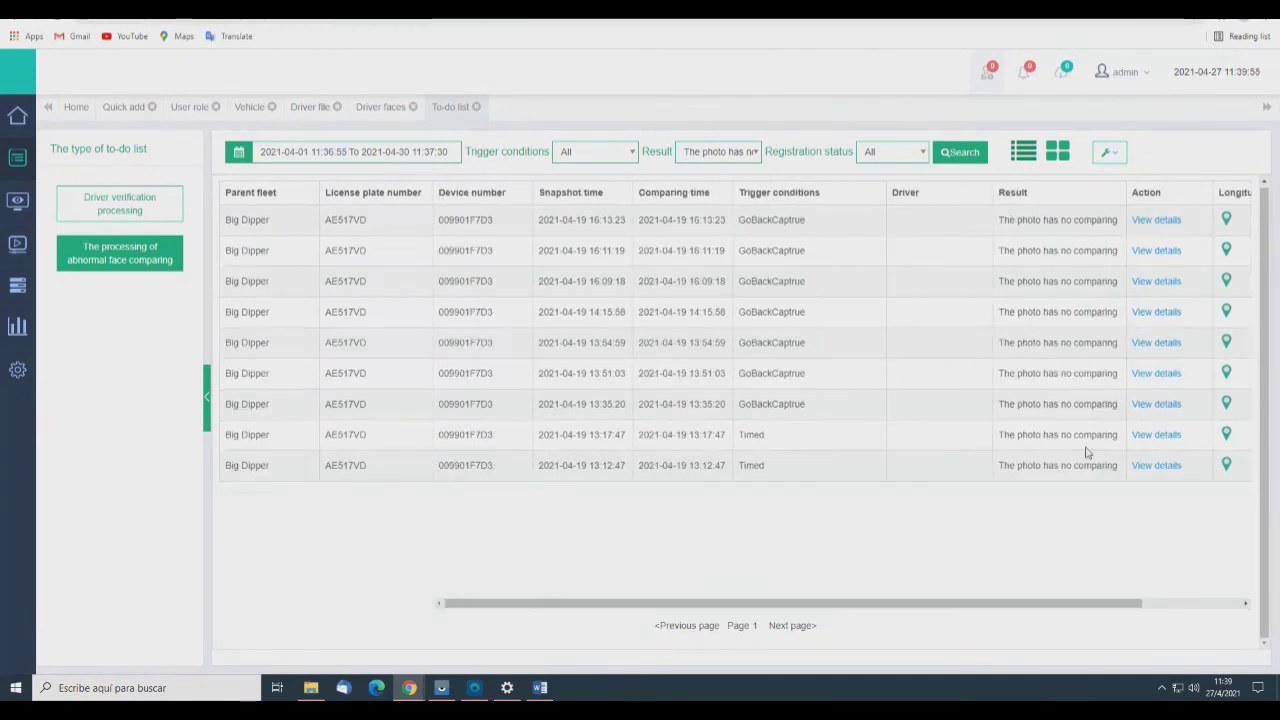
left_click(1165, 444)
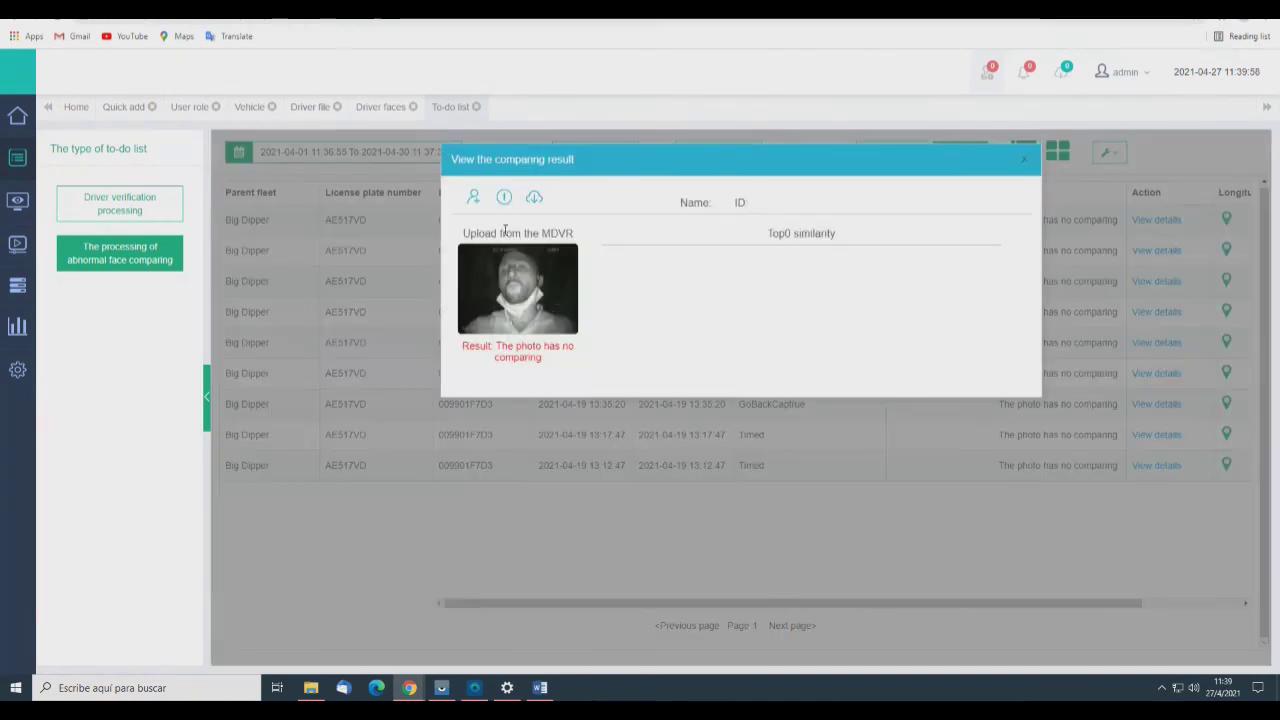
left_click(474, 198)
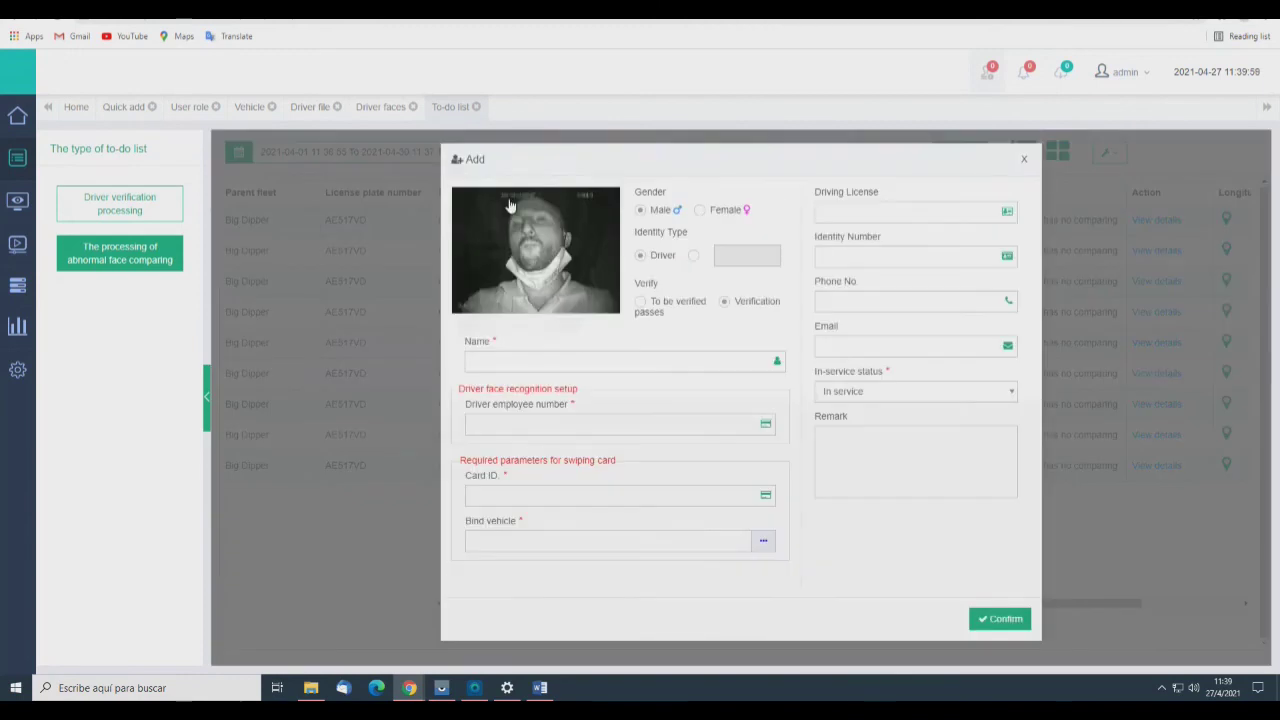
left_click(1024, 160)
left_click(503, 202)
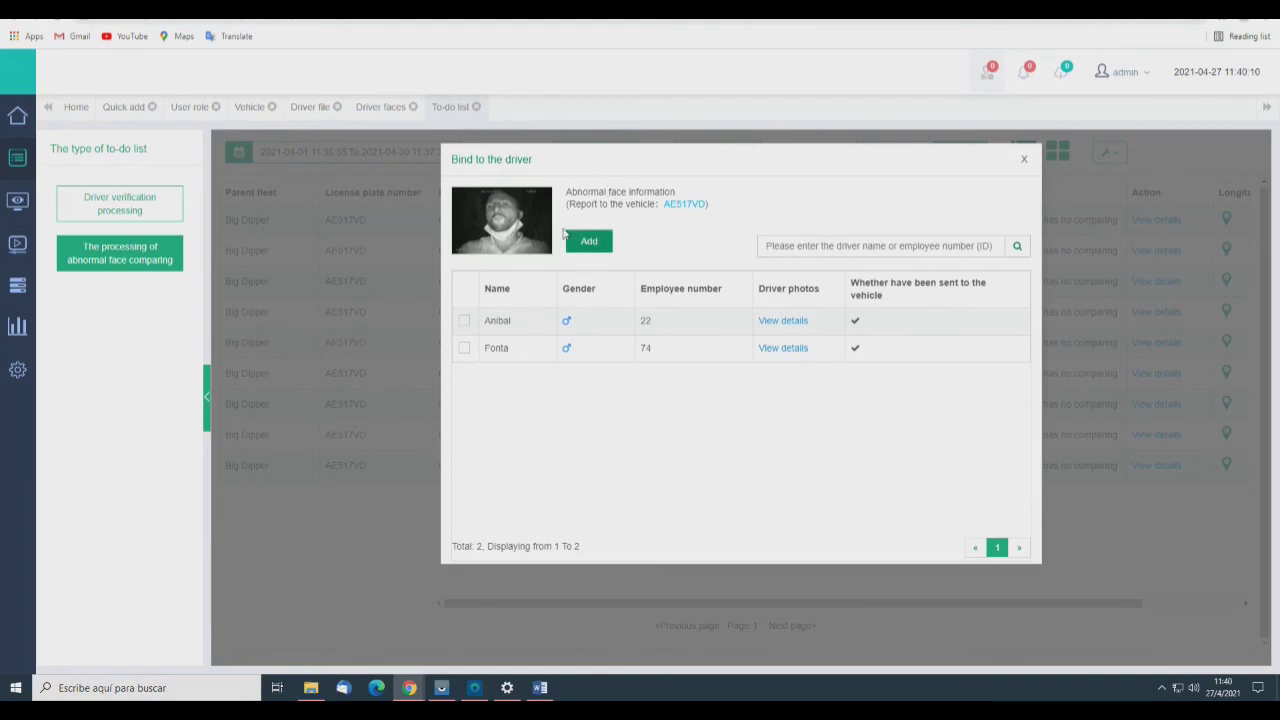
left_click_drag(565, 192, 669, 187)
left_click(678, 190)
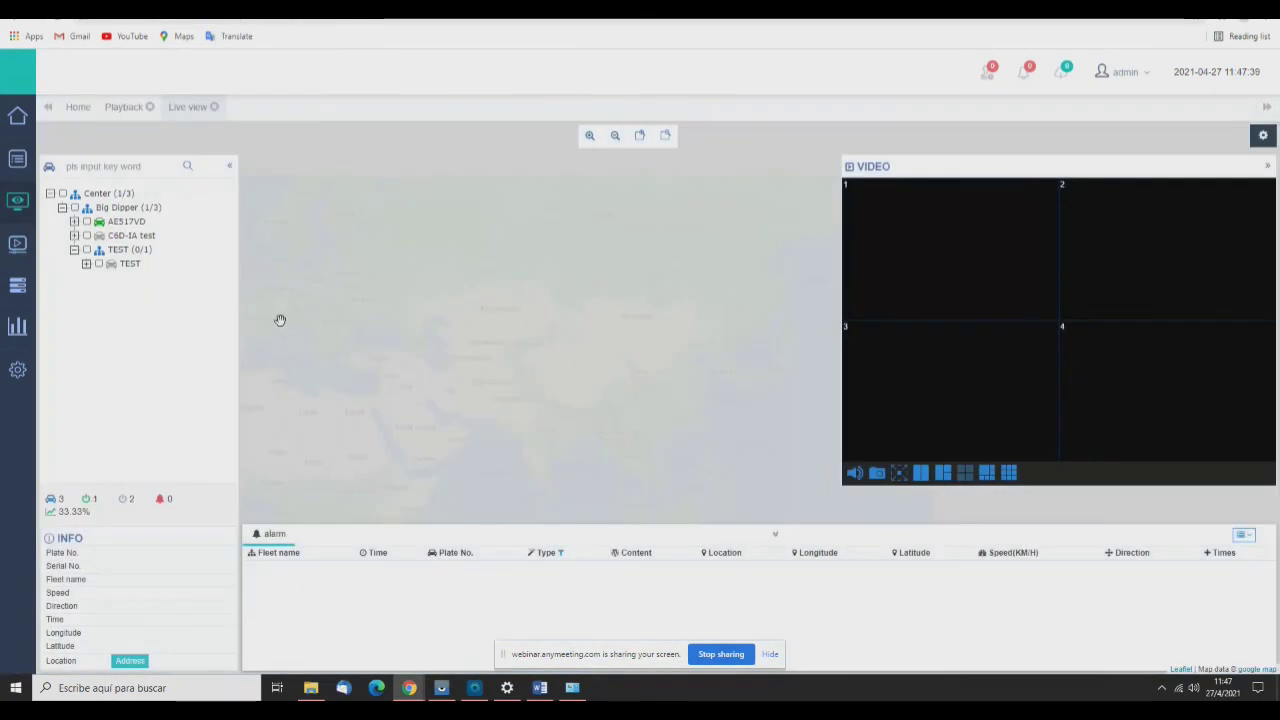
left_click(74, 221)
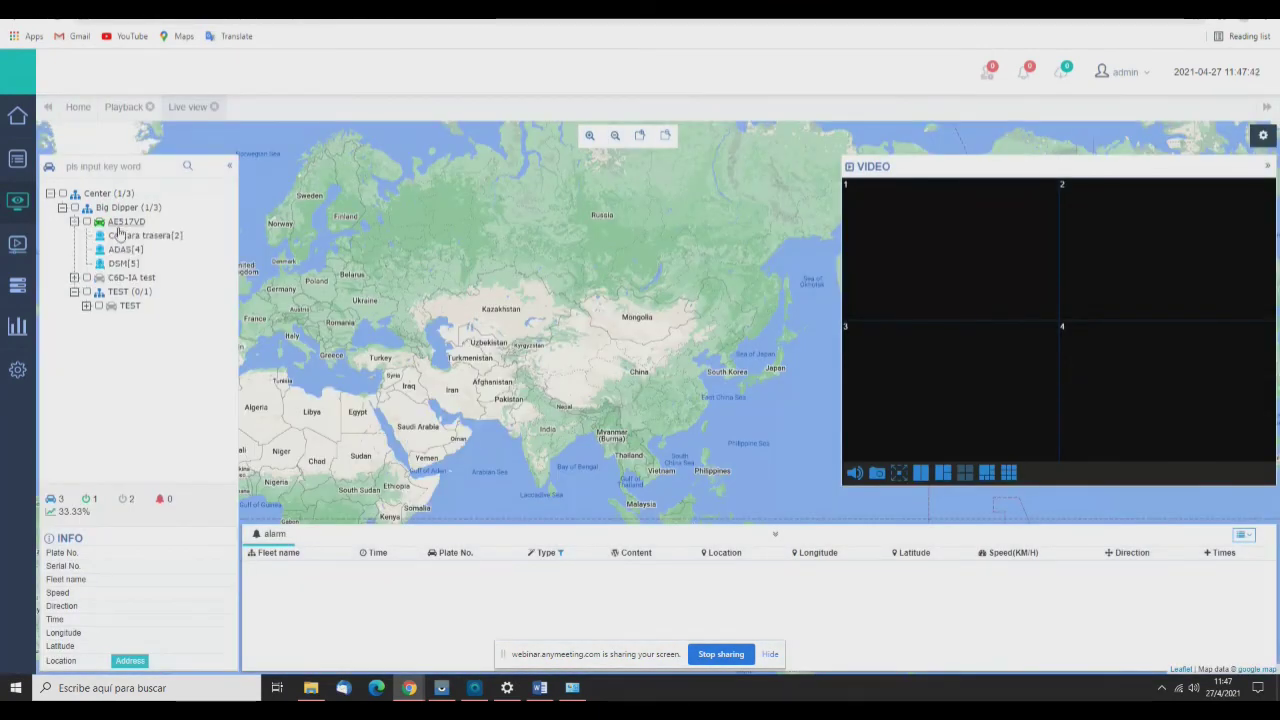
left_click_drag(568, 265, 622, 207)
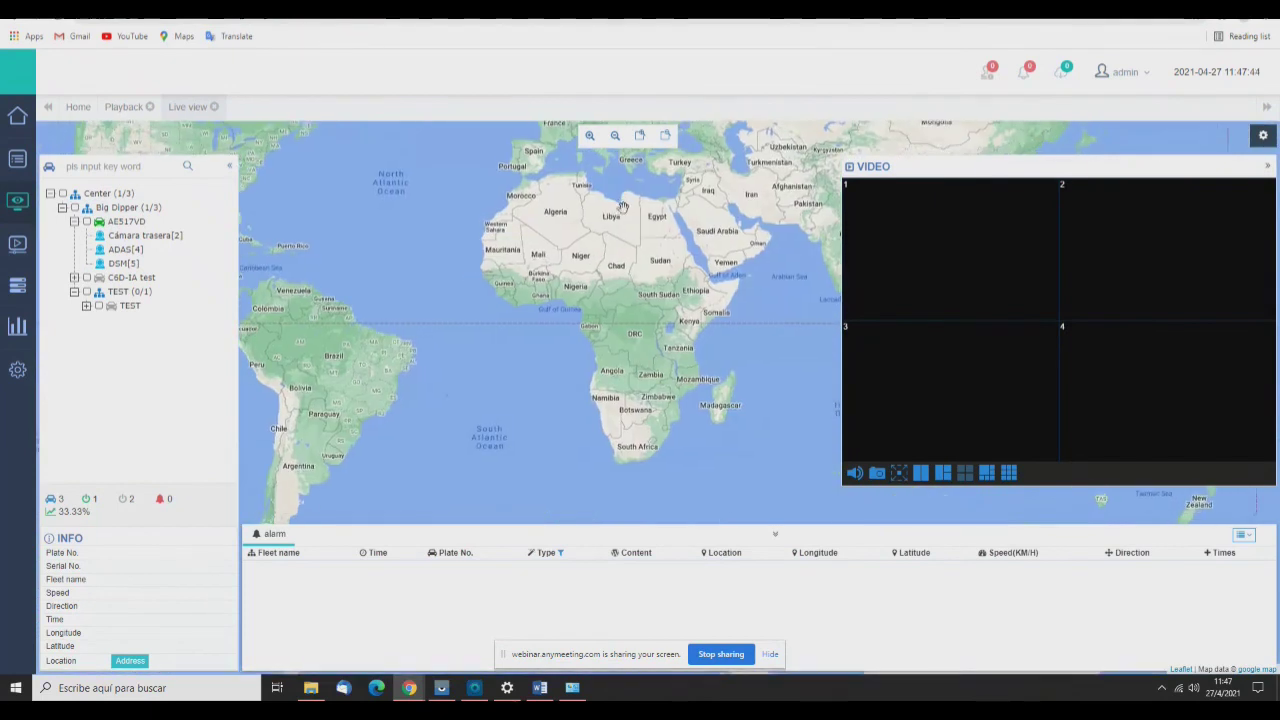
left_click_drag(520, 357, 509, 317)
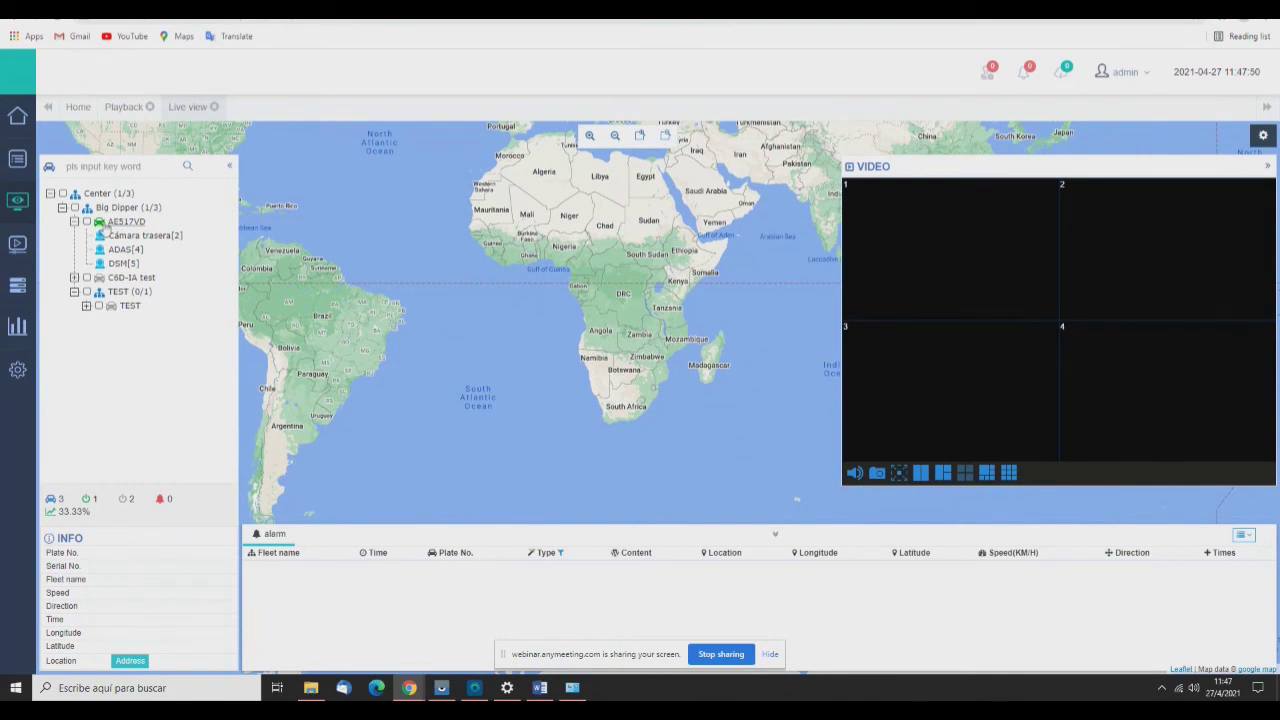
left_click(112, 222)
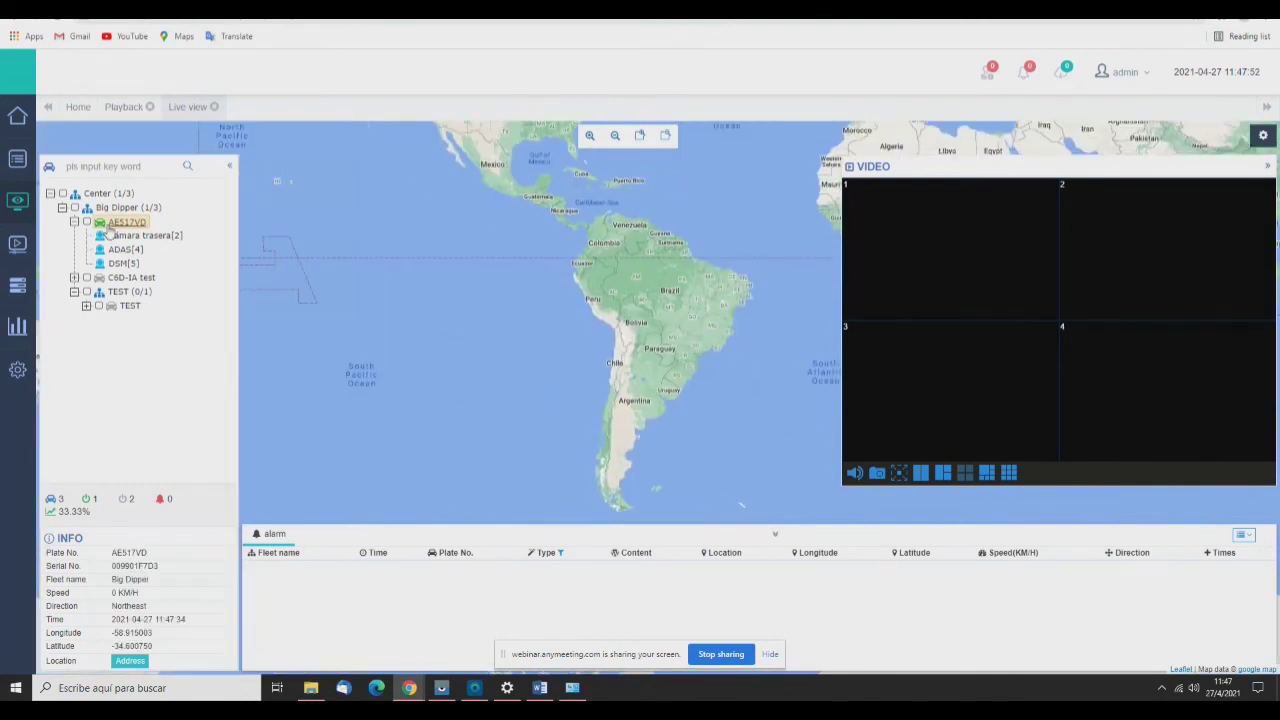
double_click(108, 224)
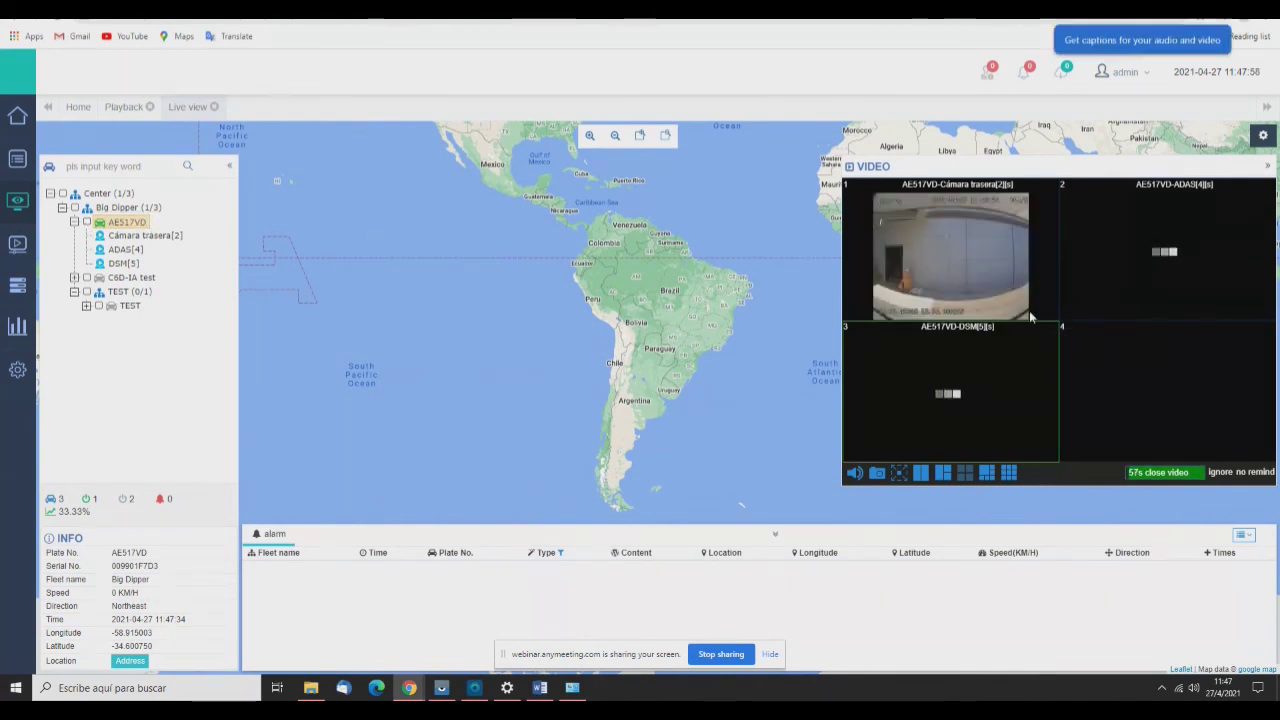
- Inspect the rear camera, ADAS and DSM live videos enlarged one by one, returning to the four-window layout each time
left_click(1009, 289)
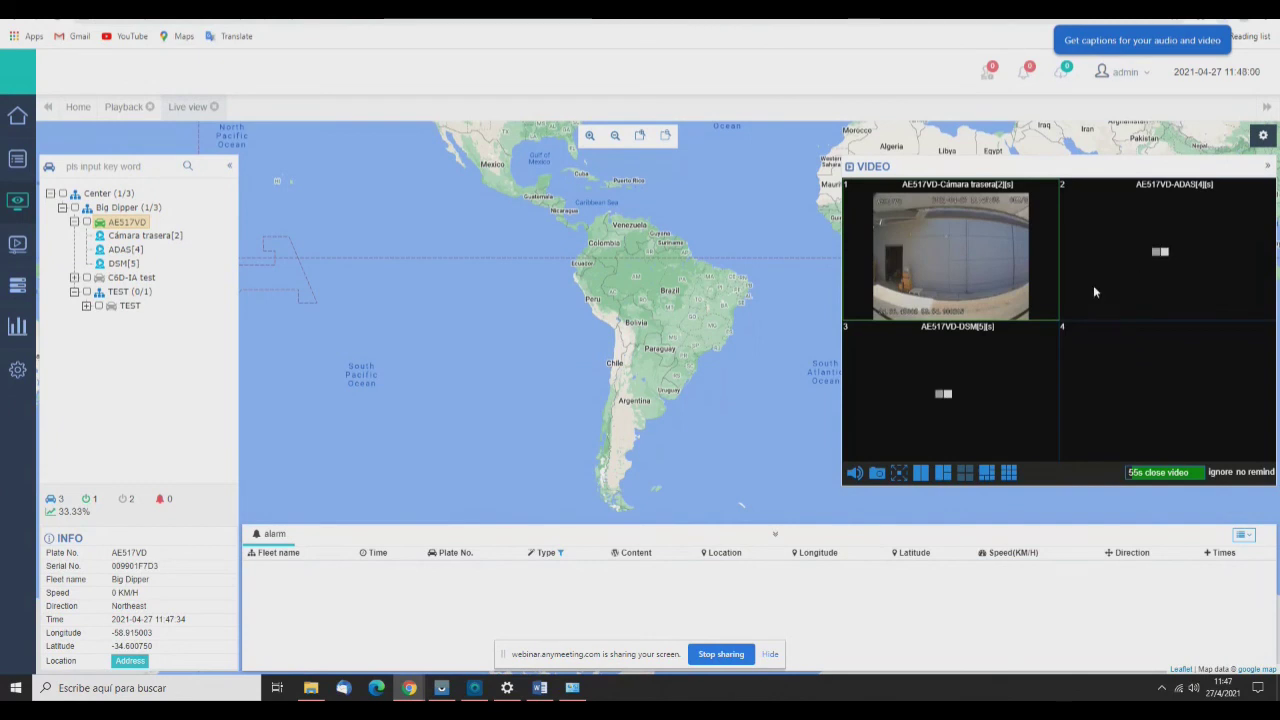
left_click(1135, 292)
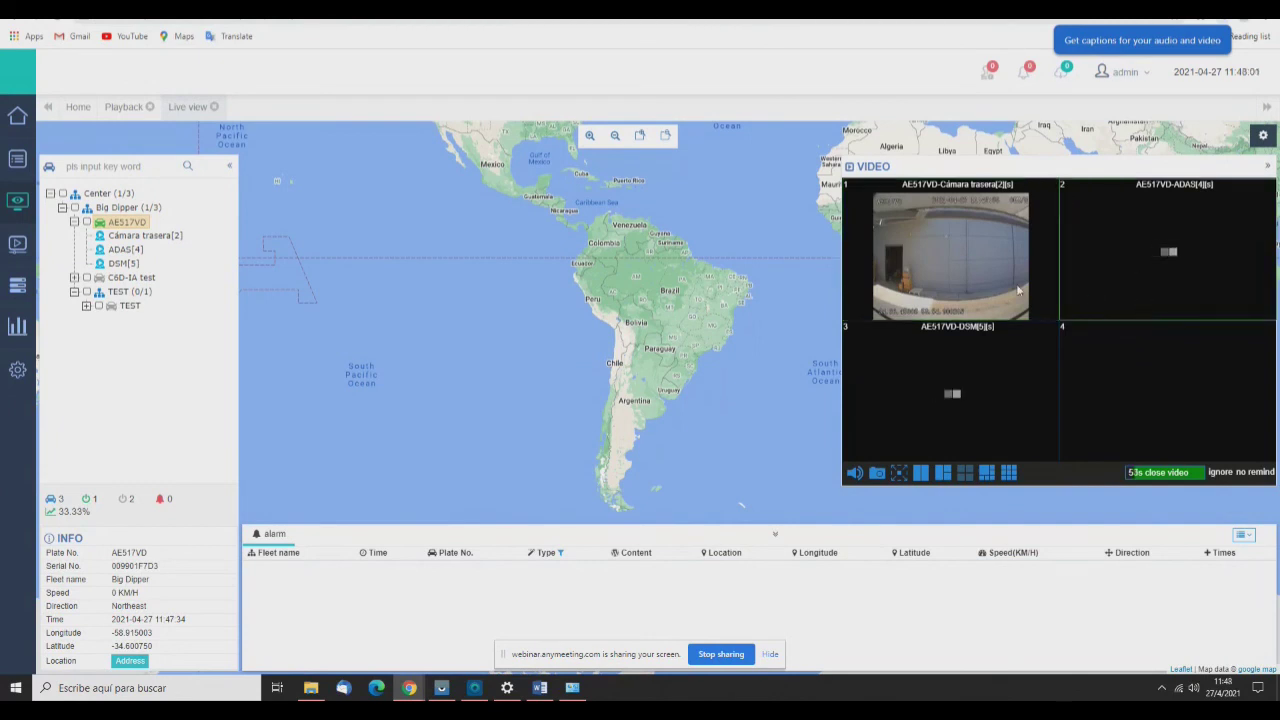
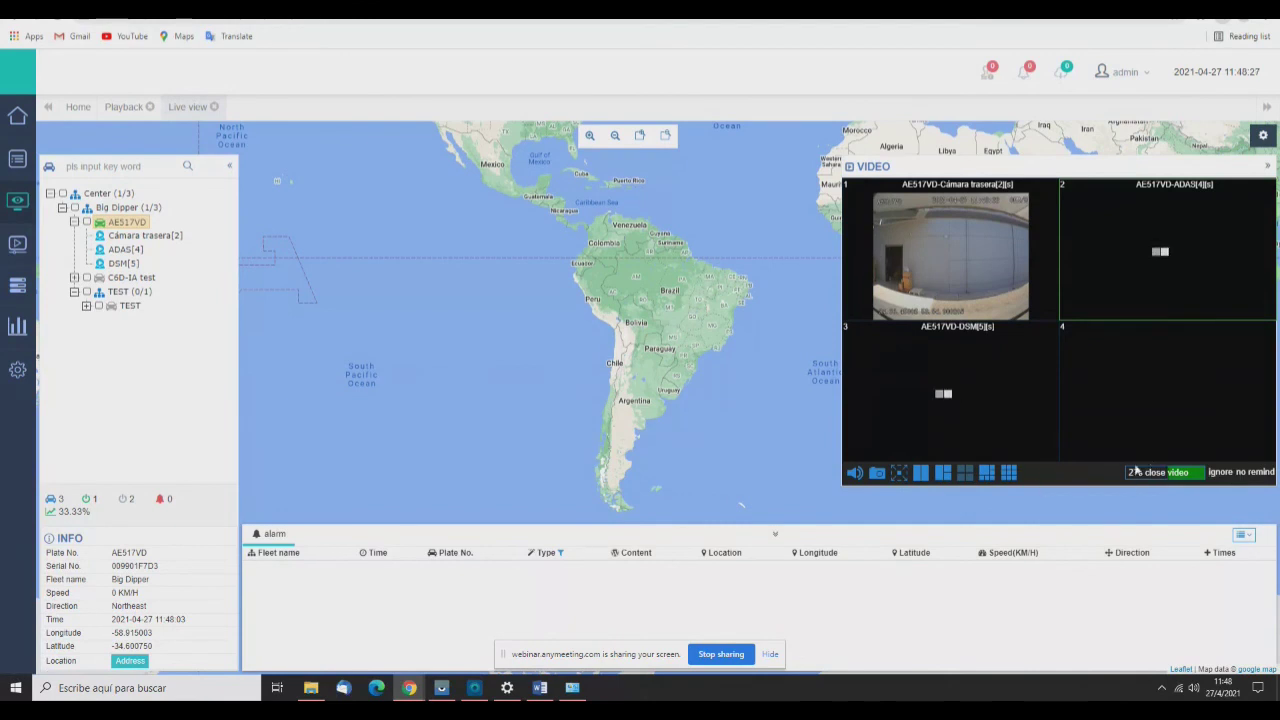
left_click(1000, 256)
double_click(960, 264)
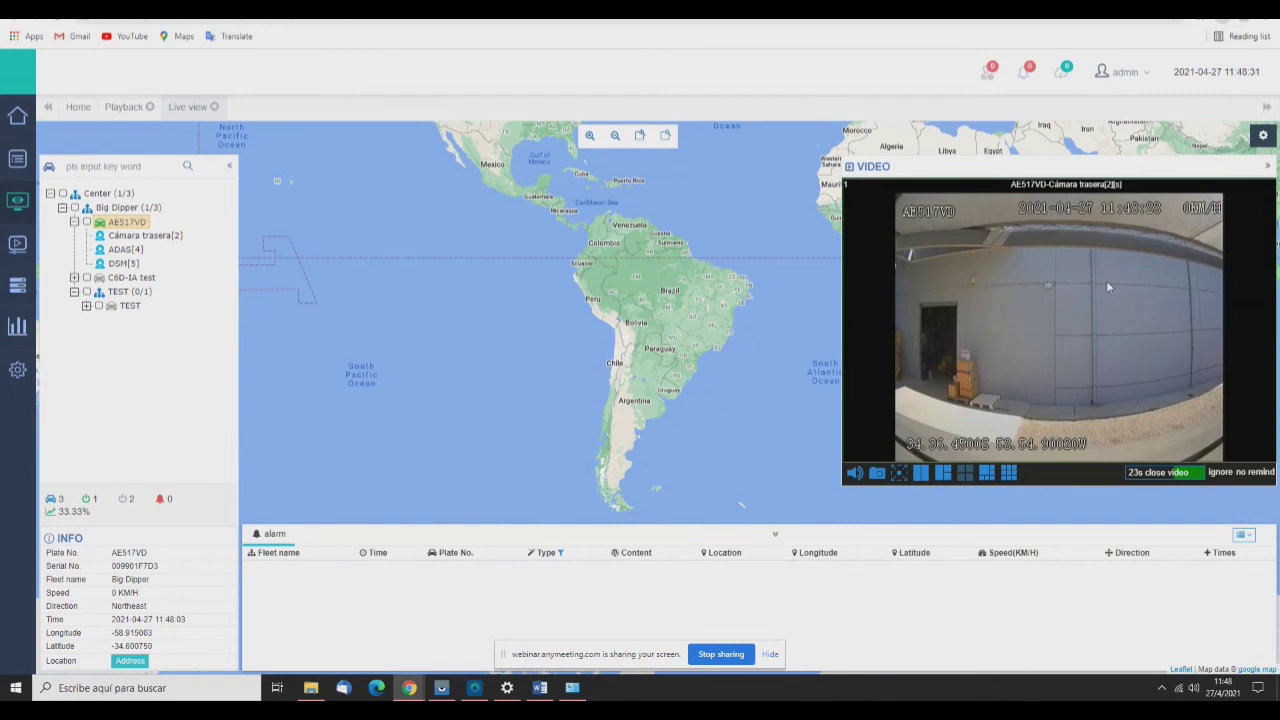
double_click(1059, 332)
double_click(1155, 277)
double_click(1097, 337)
double_click(949, 388)
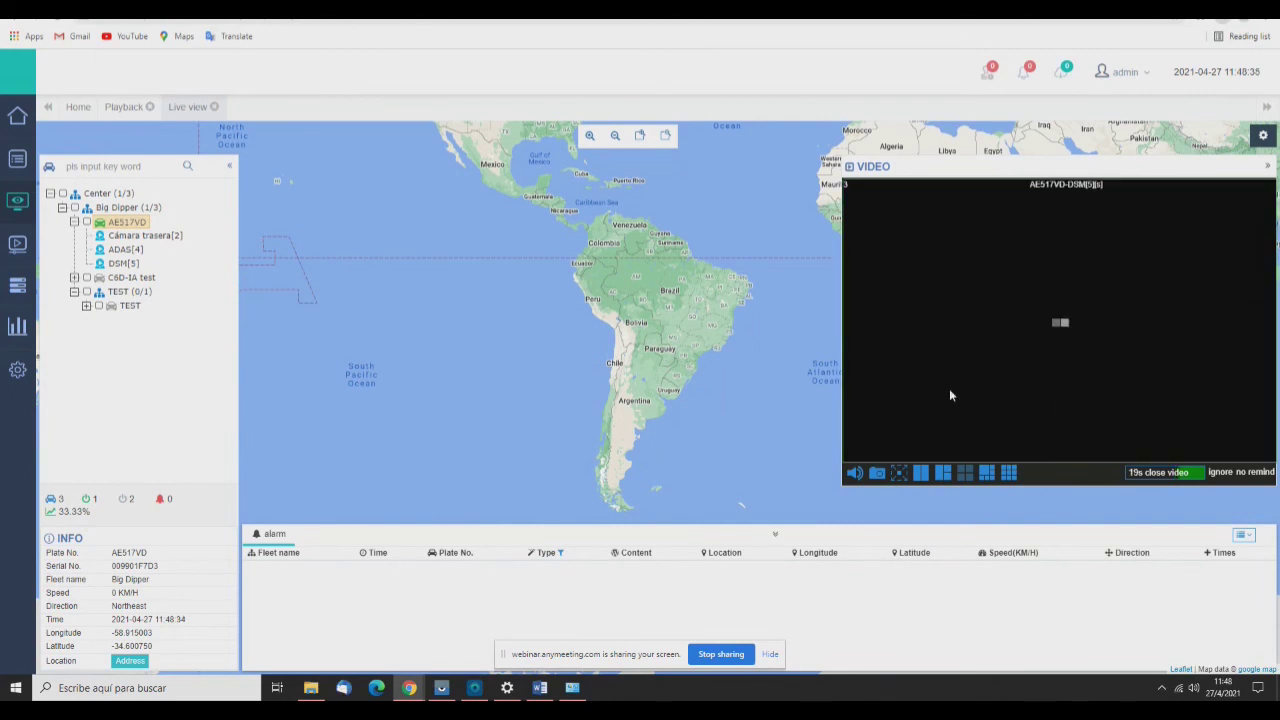
double_click(1040, 358)
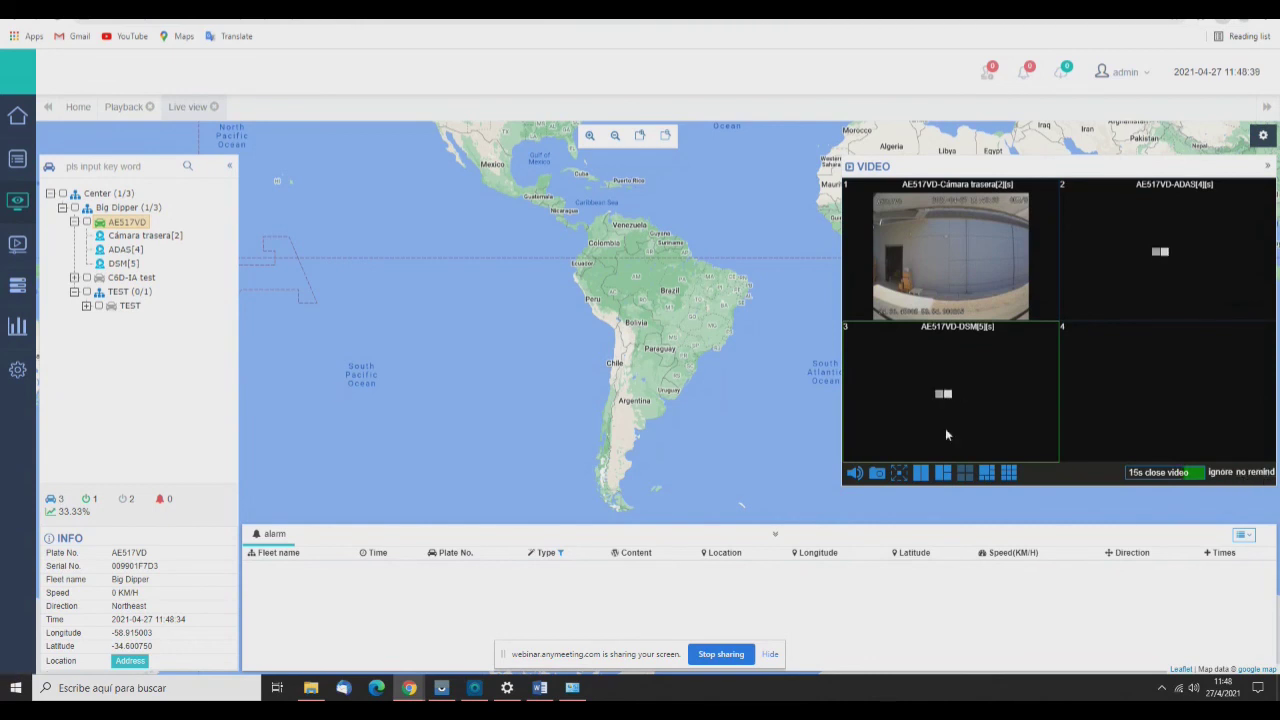
left_click(1179, 362)
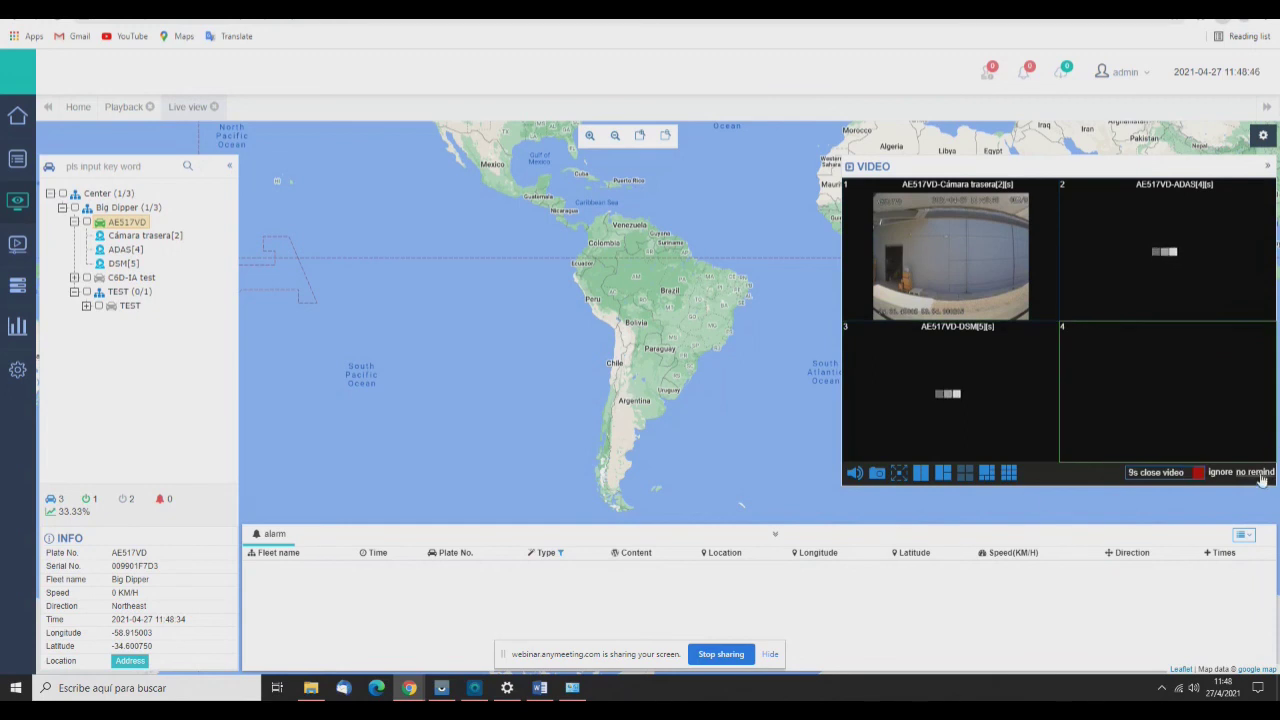
left_click(1267, 166)
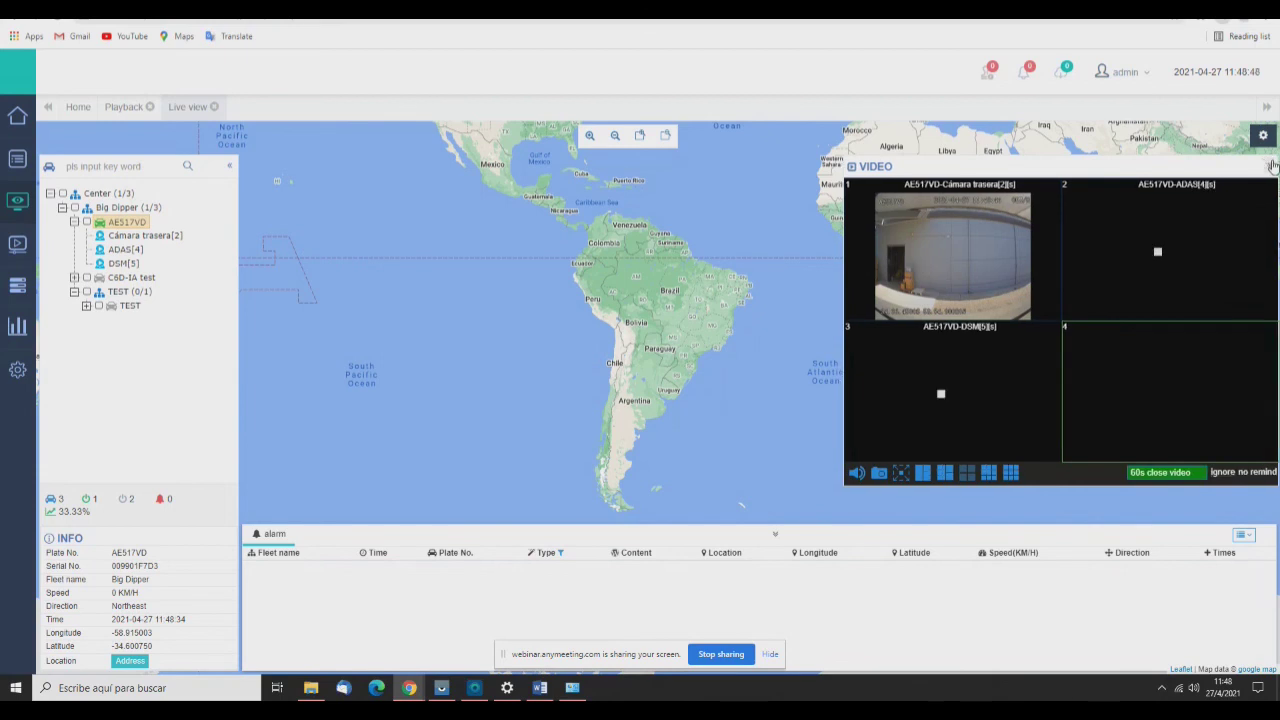
left_click(135, 236)
left_click(118, 220)
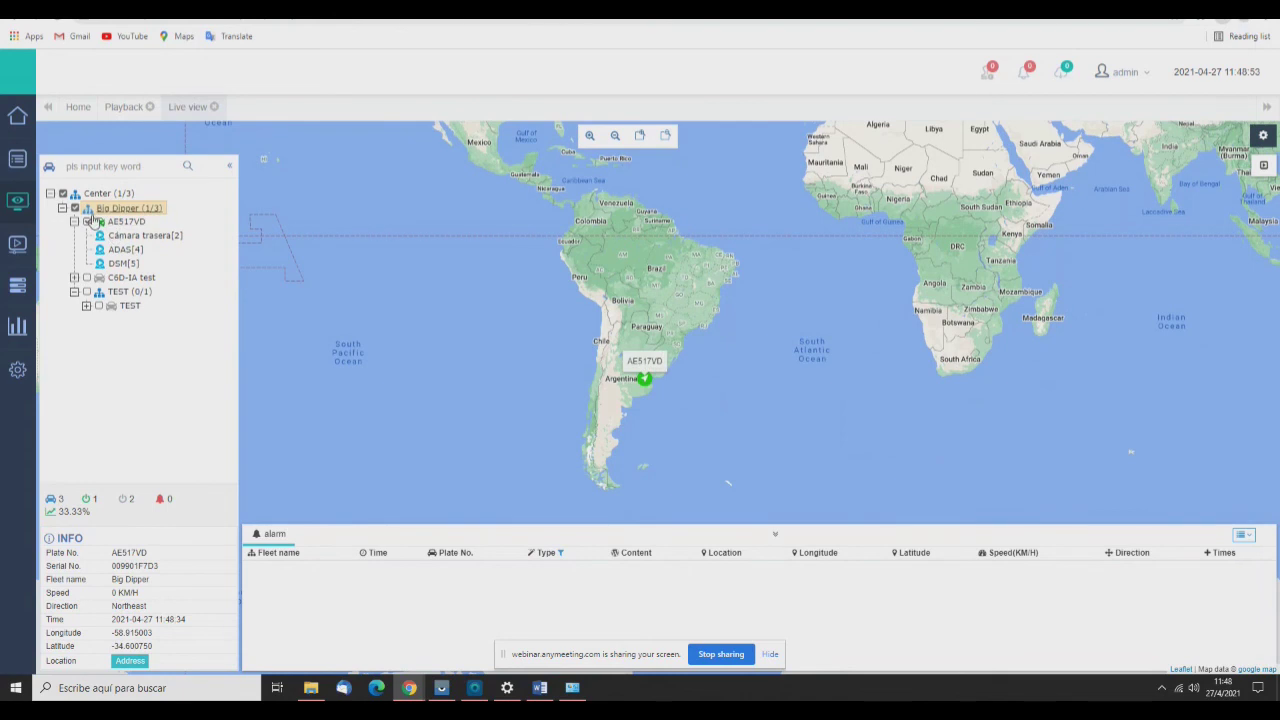
left_click(118, 222)
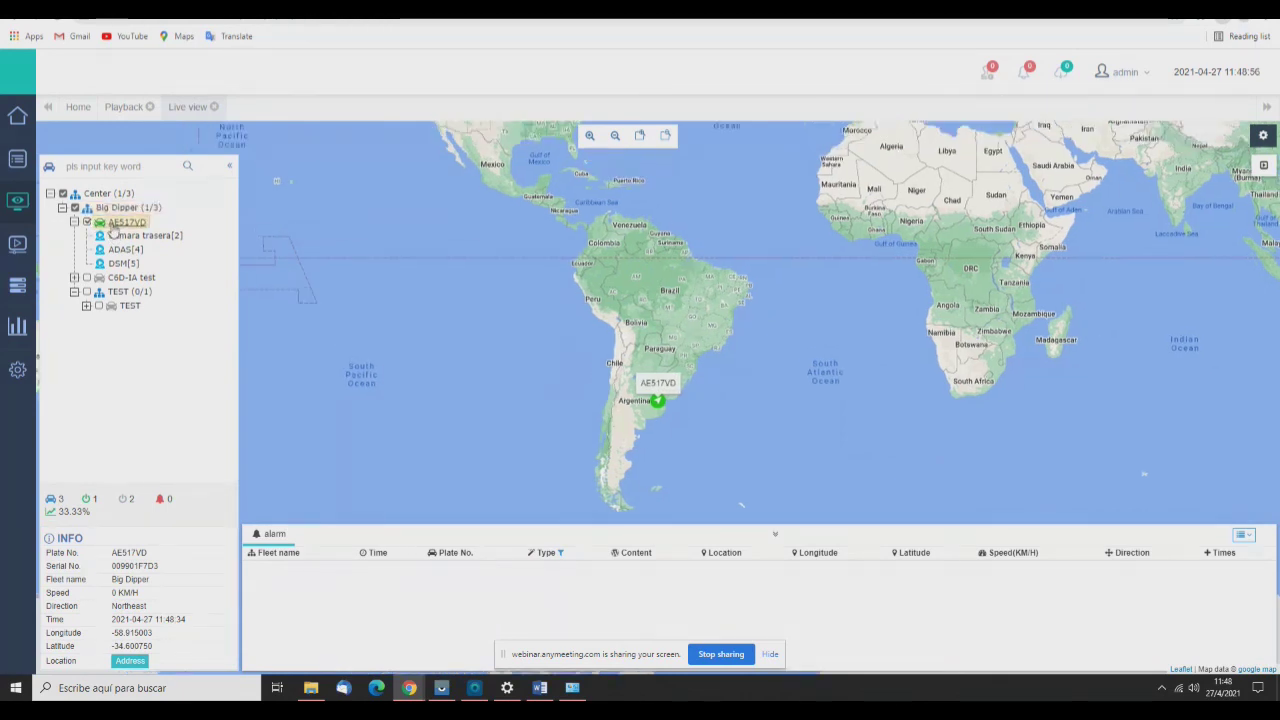
left_click(590, 136)
left_click(590, 136)
left_click(590, 136)
left_click(590, 136)
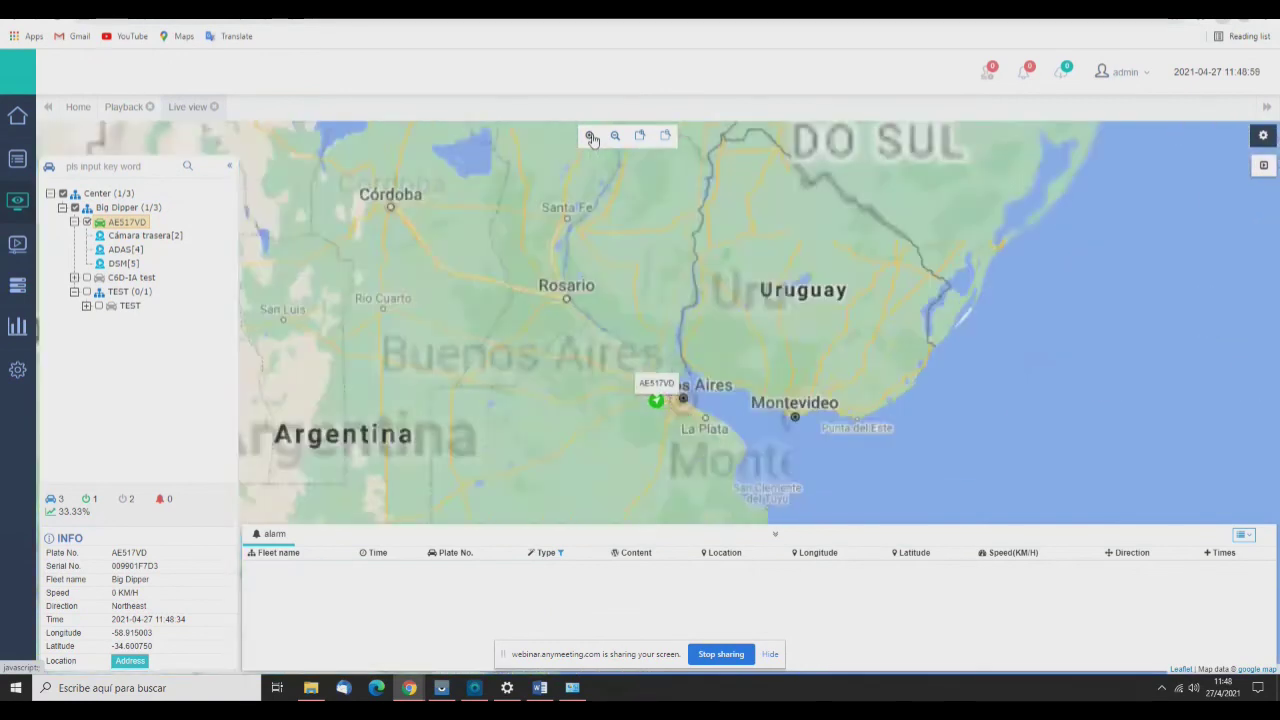
left_click(590, 136)
left_click(590, 136)
left_click(590, 136)
left_click(590, 136)
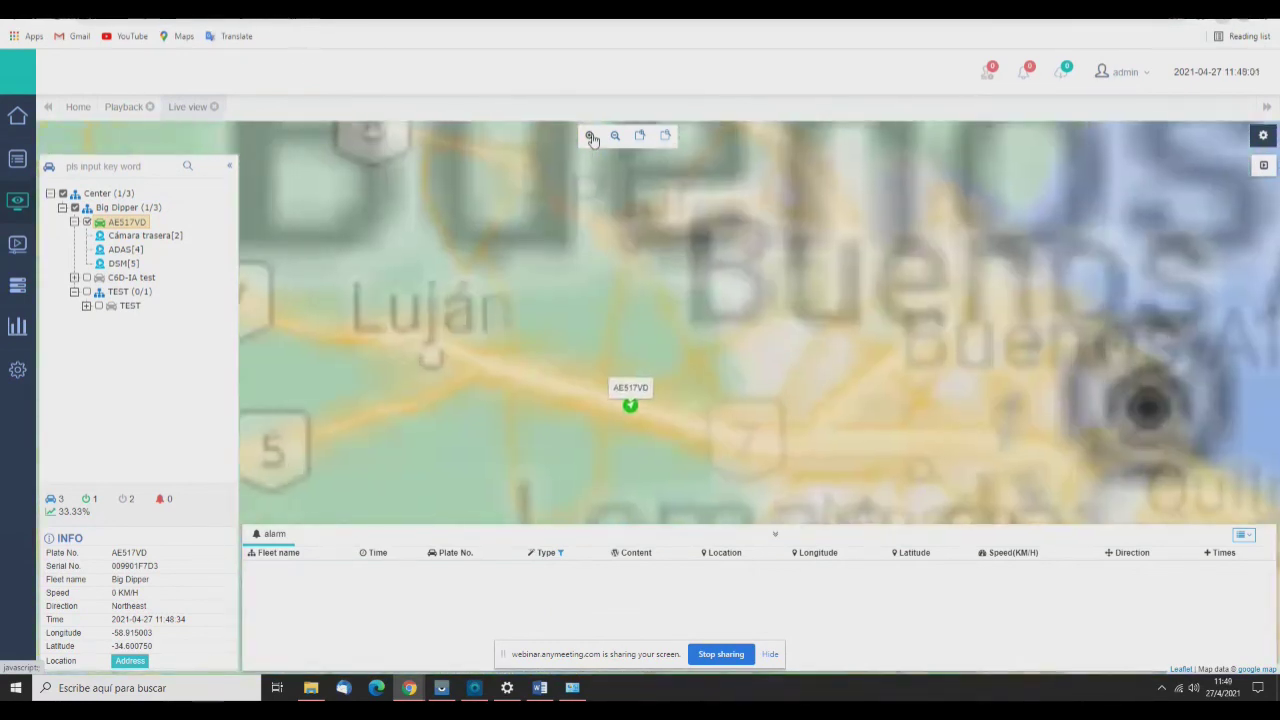
left_click(590, 136)
left_click(143, 224)
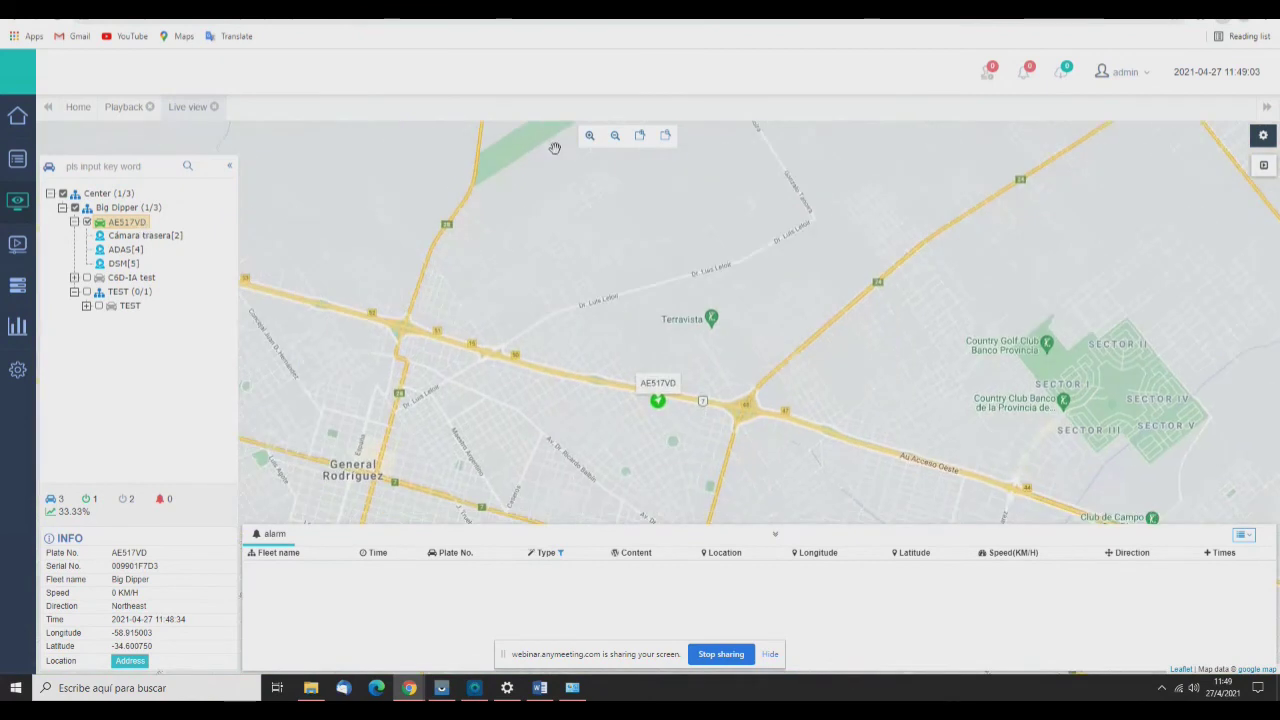
left_click(590, 136)
left_click(590, 136)
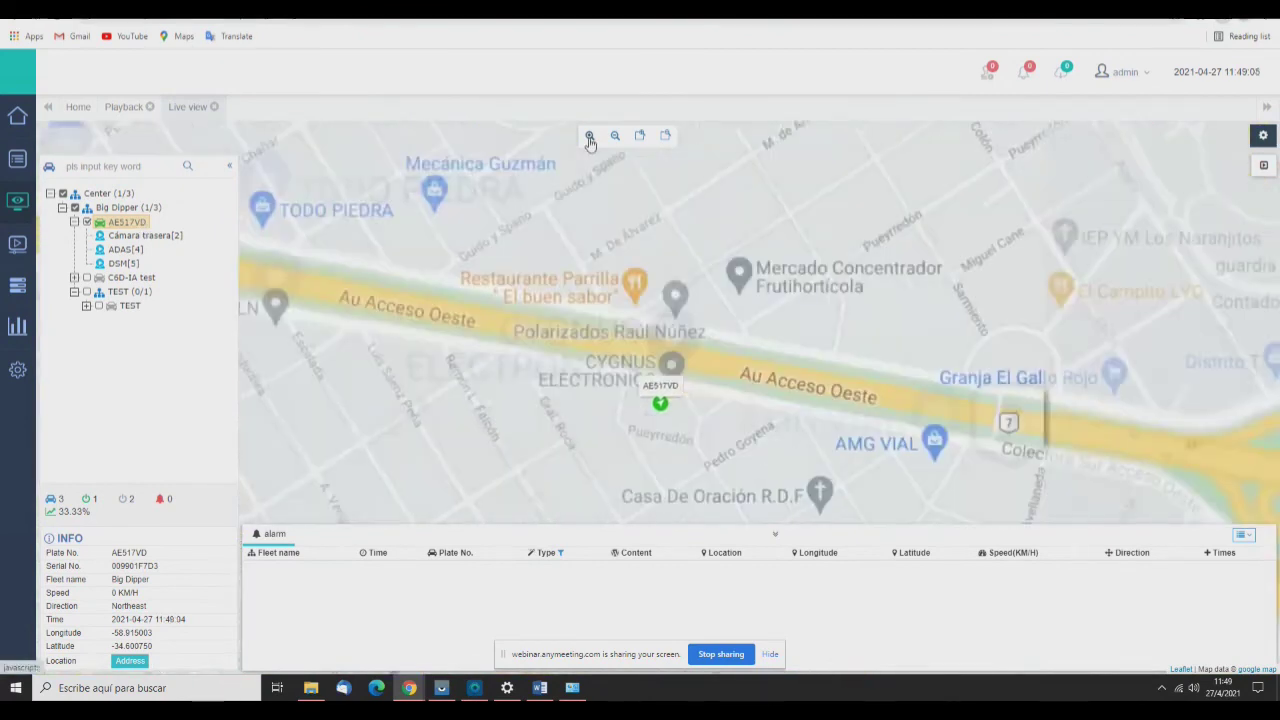
left_click(590, 136)
left_click(590, 136)
scroll(660, 400, "up", 1)
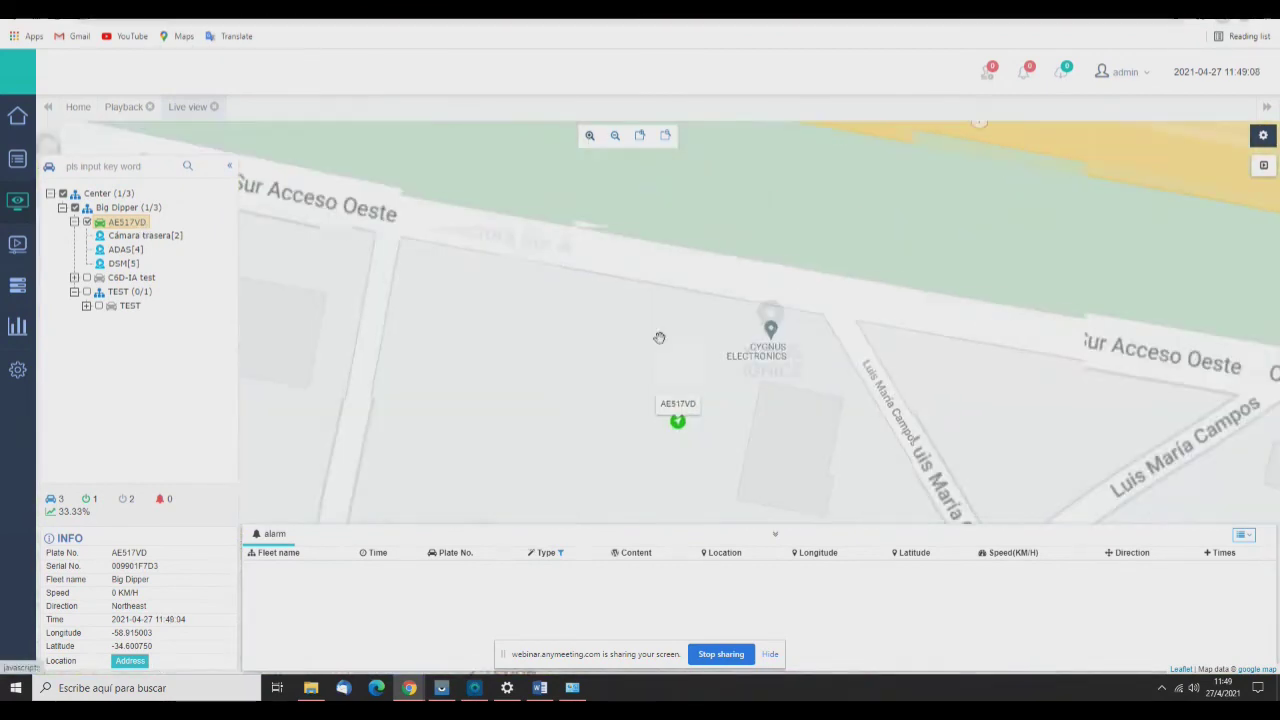
scroll(609, 289, "down", 1)
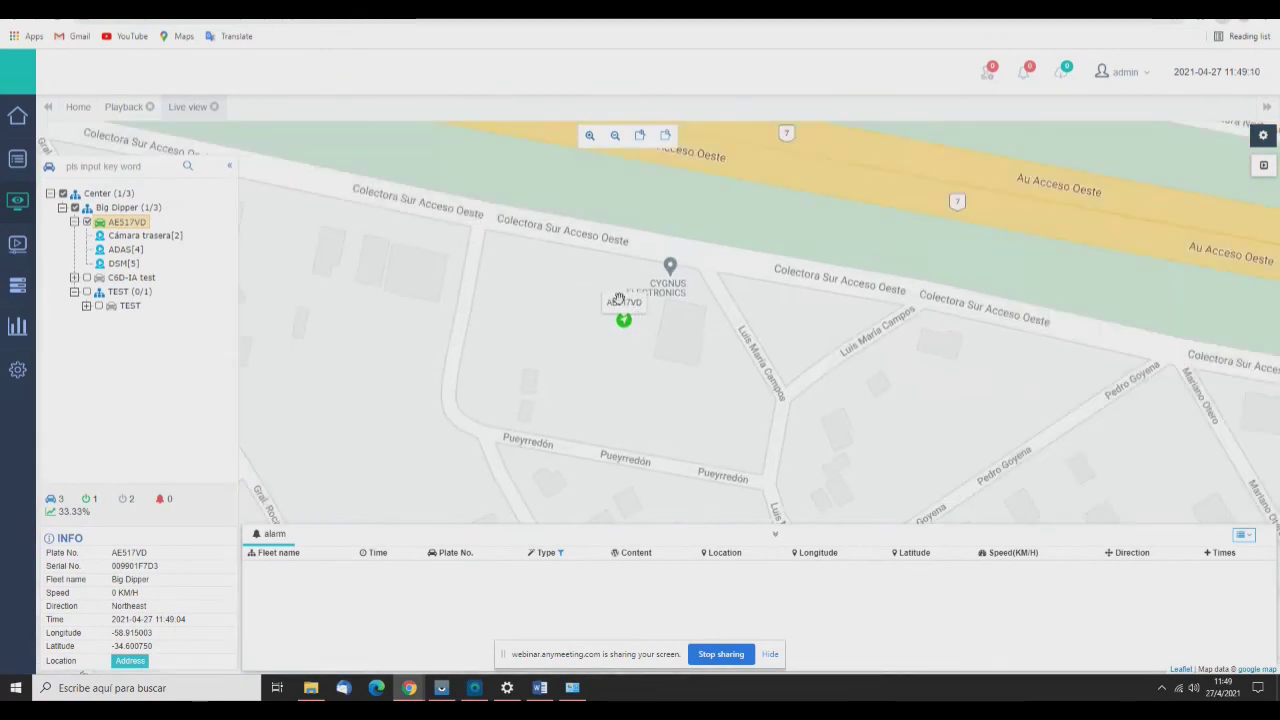
scroll(610, 294, "up", 1)
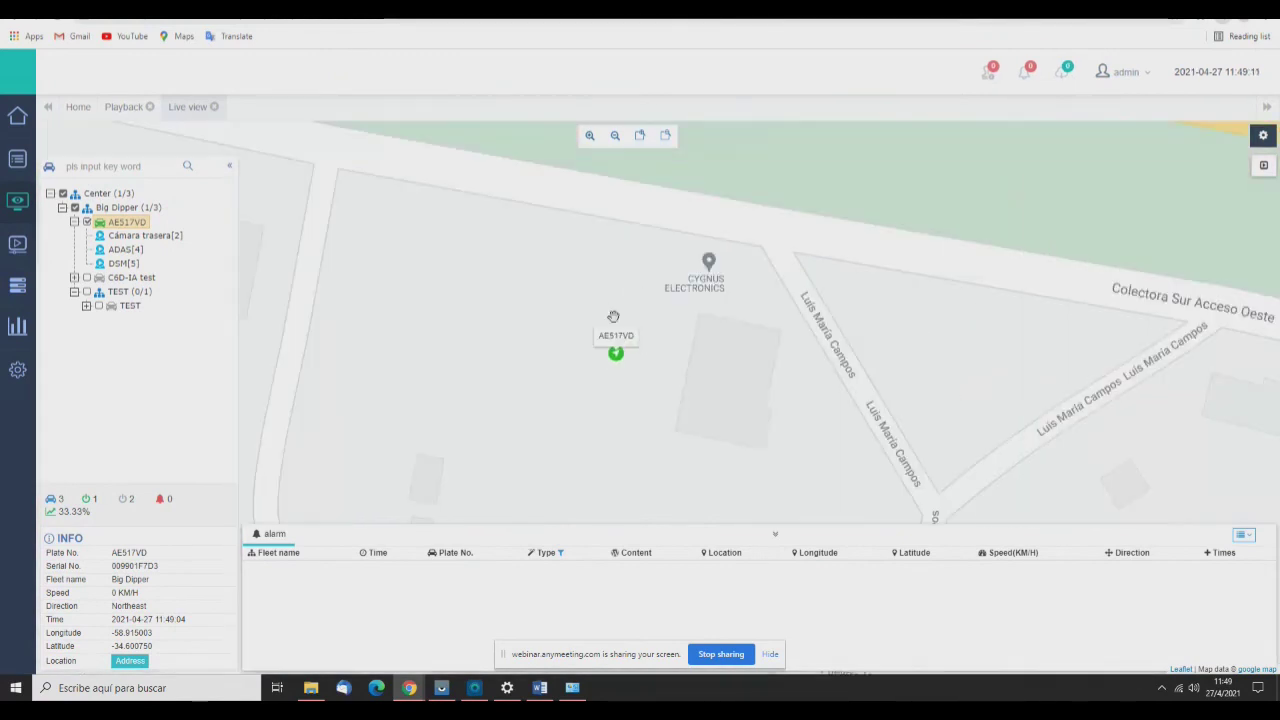
scroll(610, 314, "down", 1)
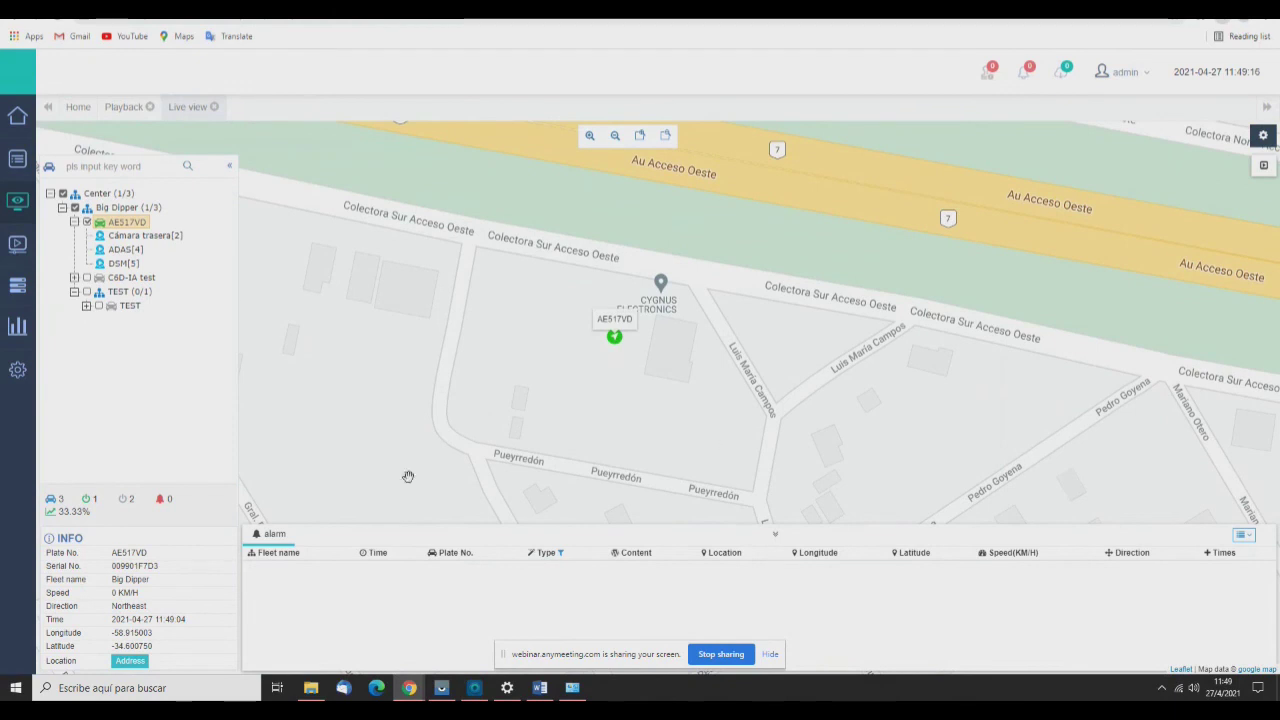
scroll(520, 476, "down", 1)
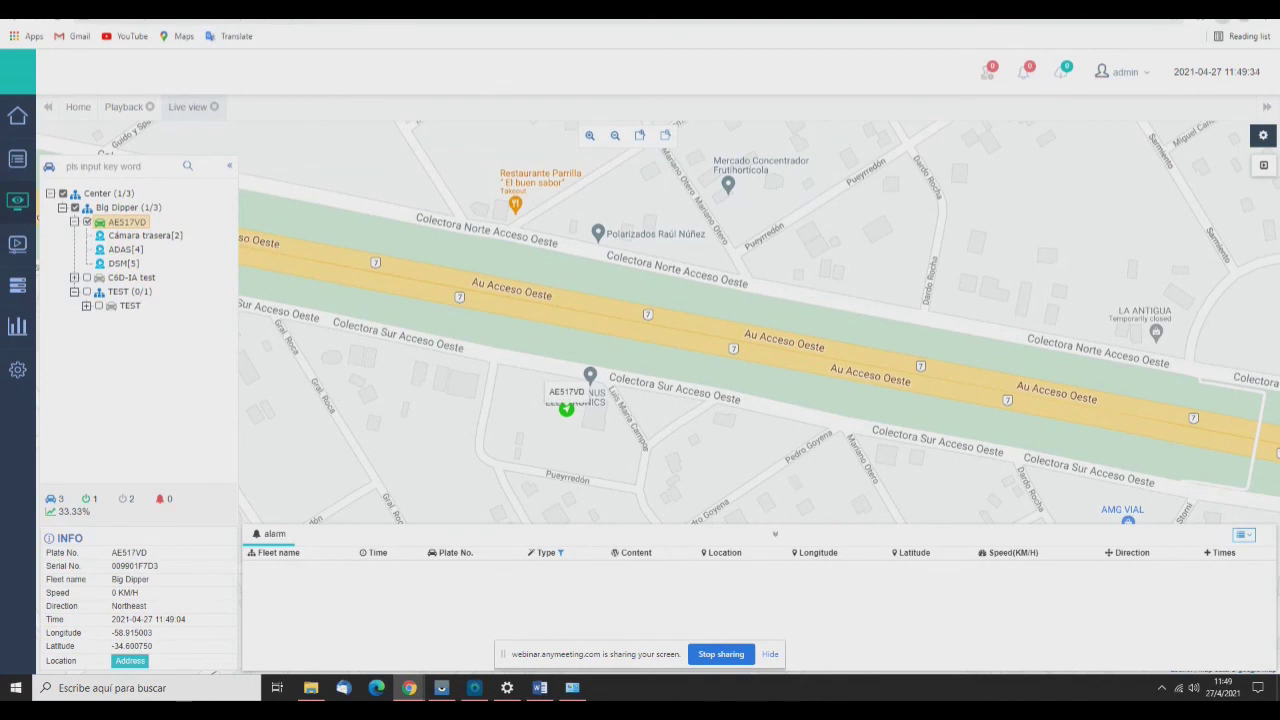
- Hide the screen-sharing notice and open the alarm list's column choices
left_click(769, 655)
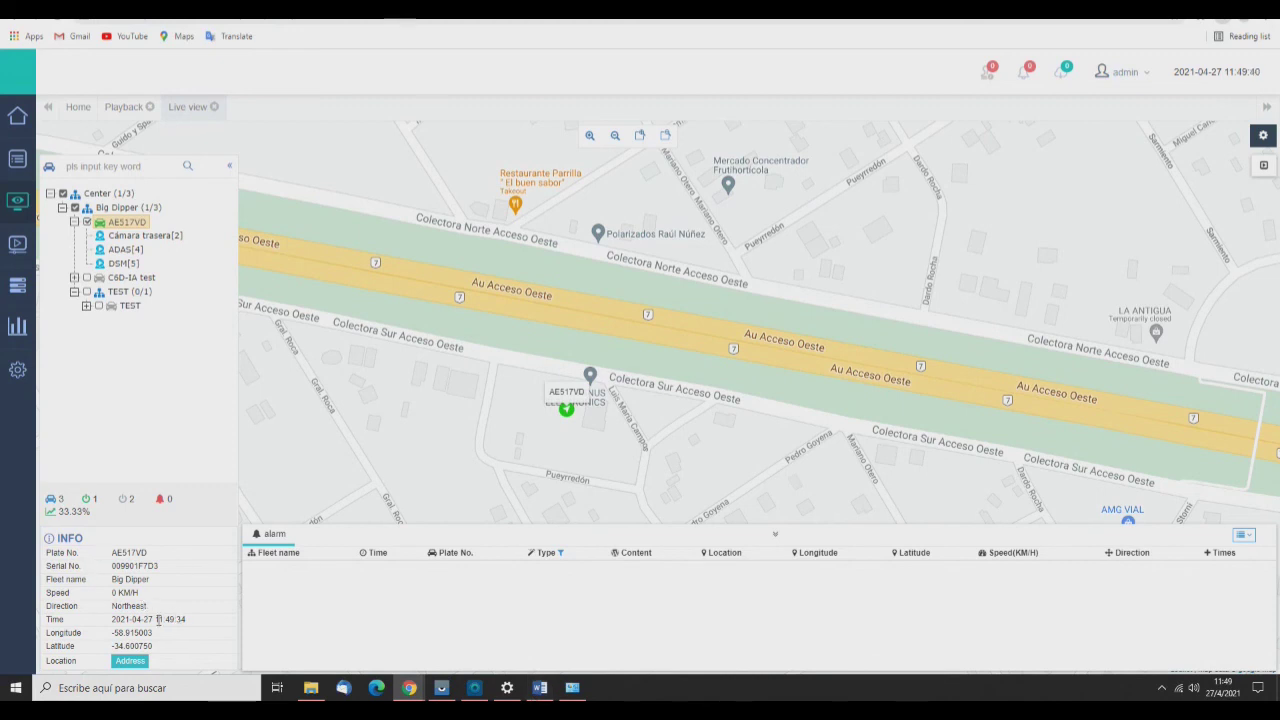
left_click(1240, 537)
left_click(1168, 604)
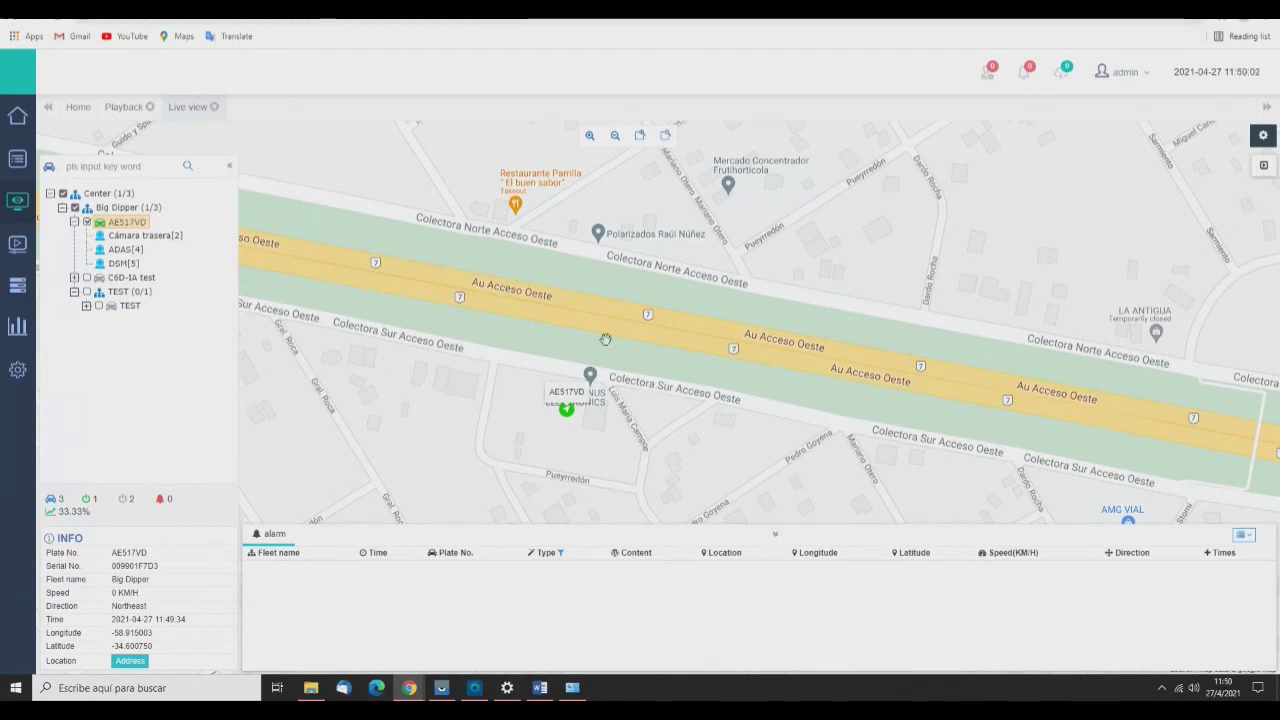
- Review the alarm list's column choices, toggling the Fleet name column off and on again
scroll(698, 322, "down", 5)
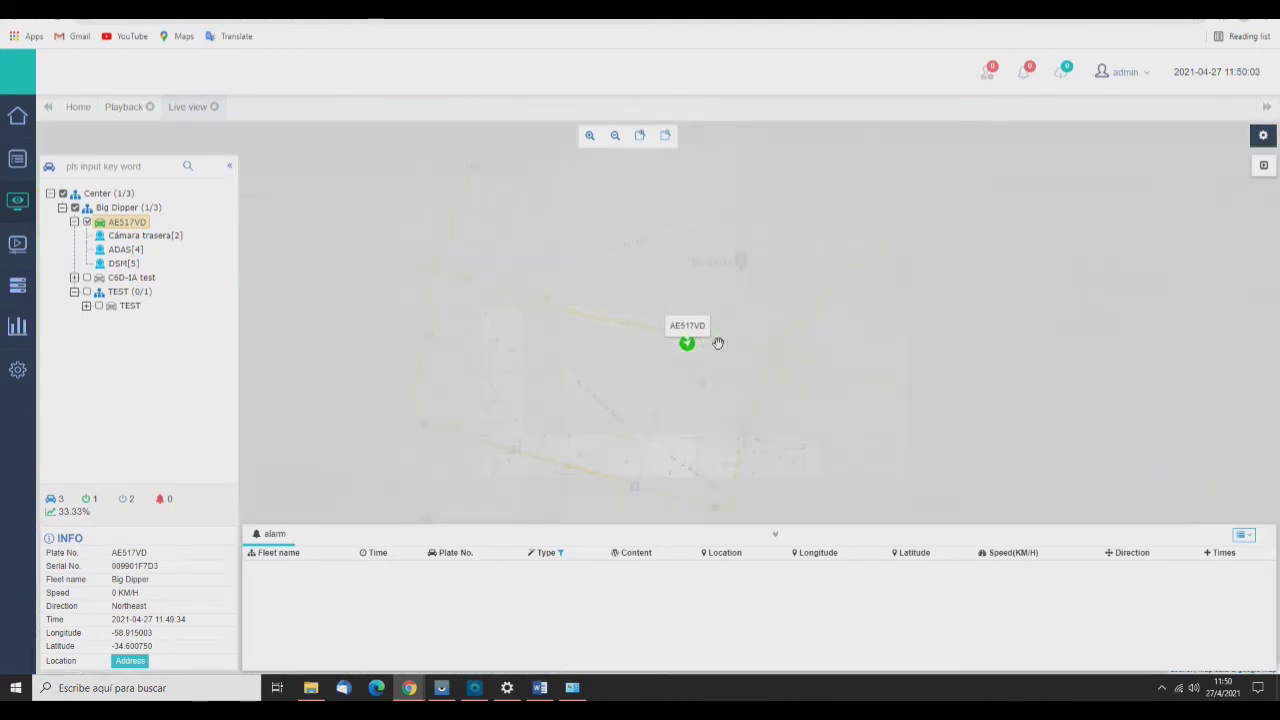
scroll(690, 342, "up", 4)
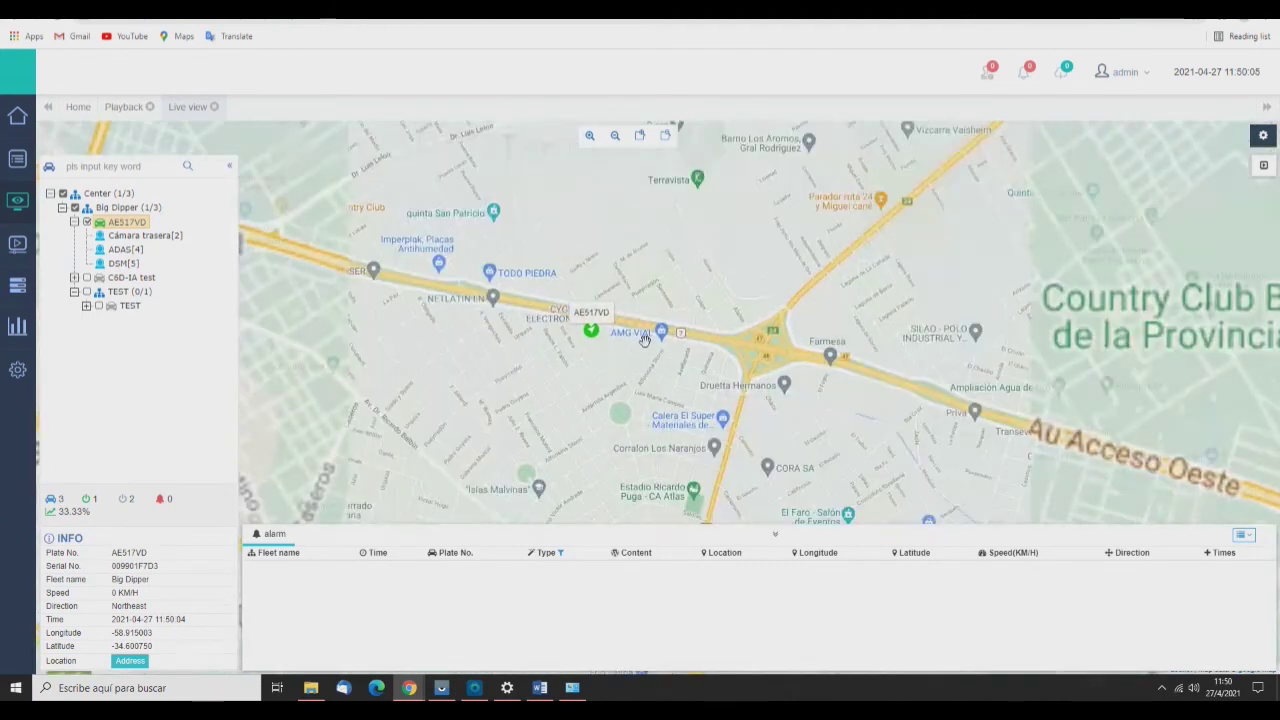
scroll(644, 345, "up", 1)
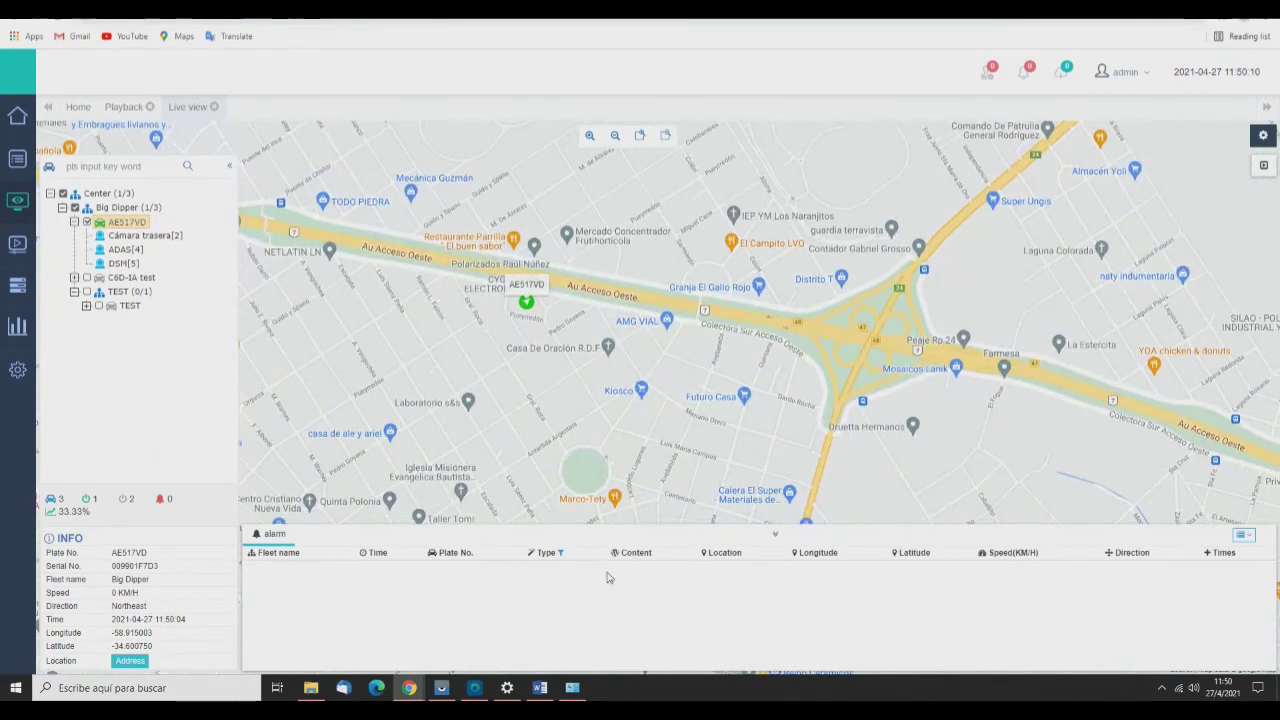
left_click(1243, 535)
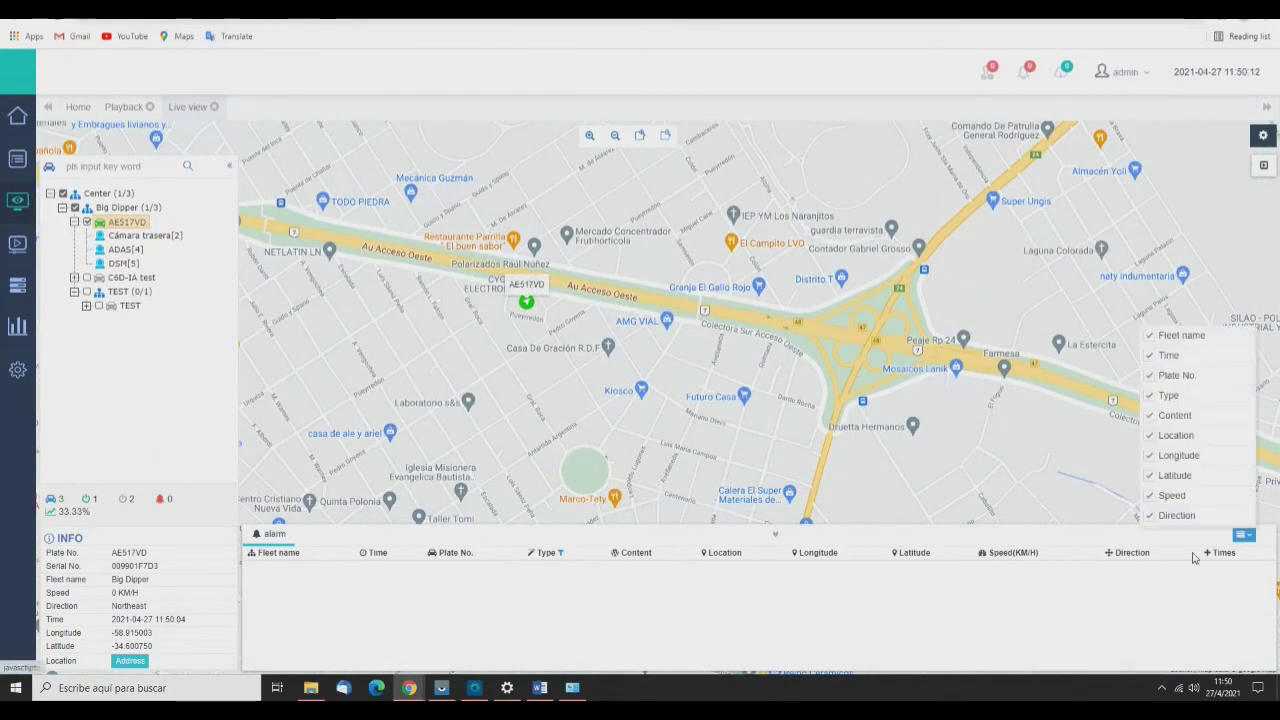
left_click(1179, 620)
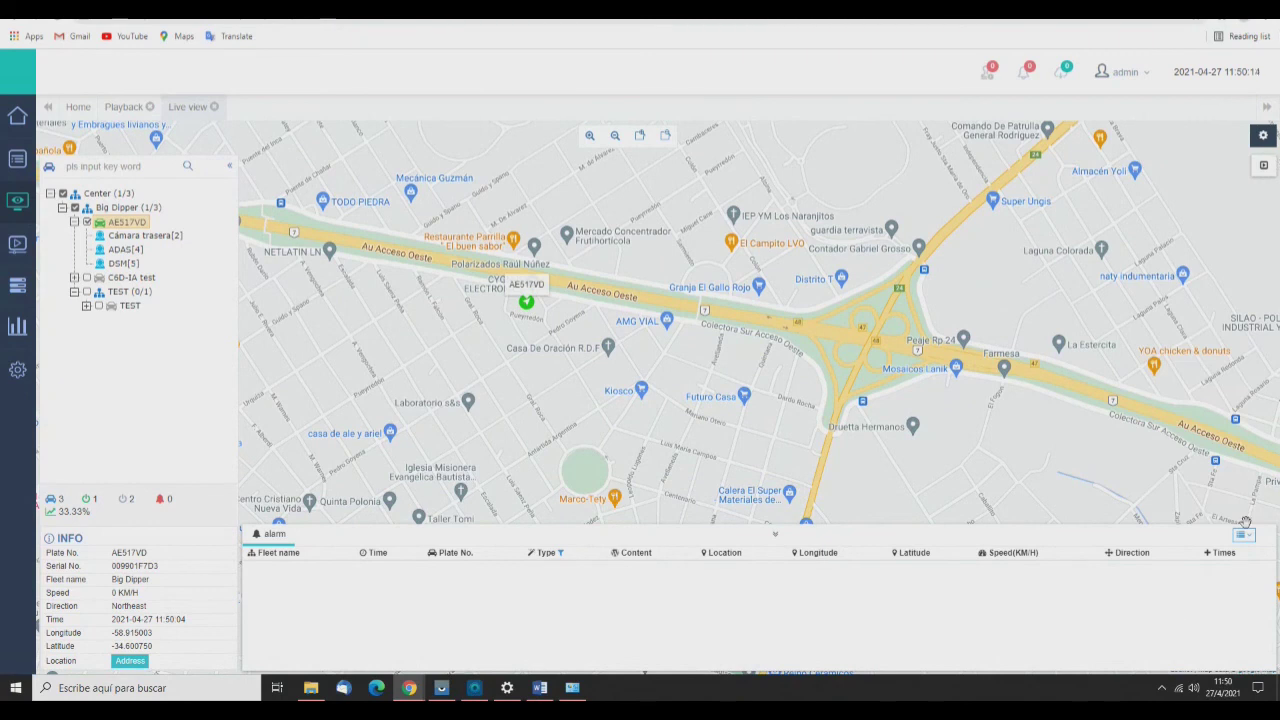
left_click(1244, 532)
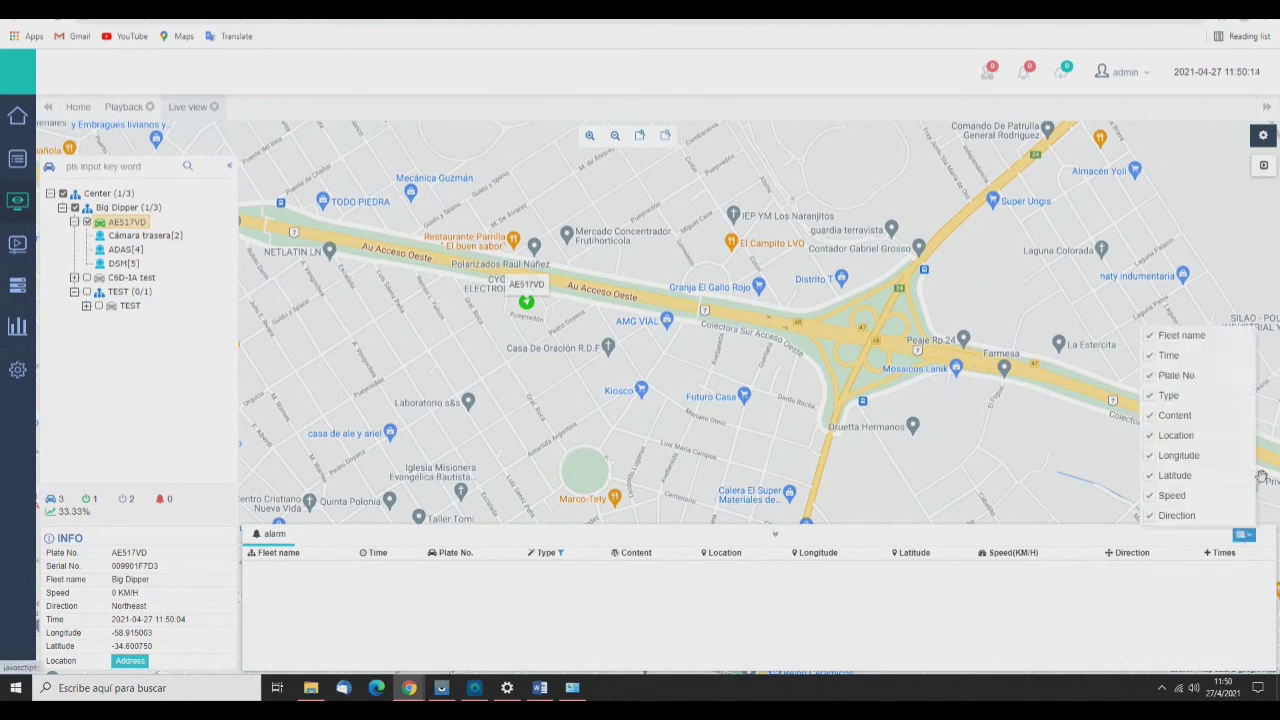
left_click(1151, 336)
left_click(1159, 338)
left_click(1010, 670)
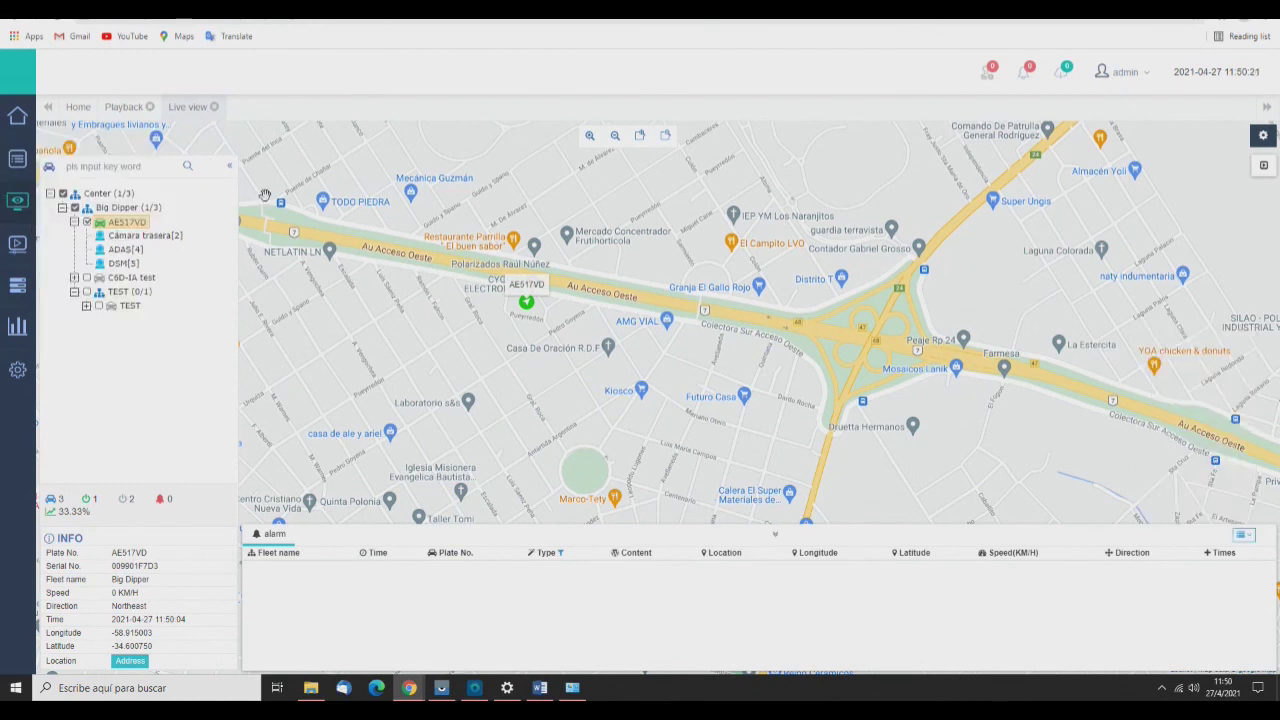
right_click(143, 228)
left_click(143, 228)
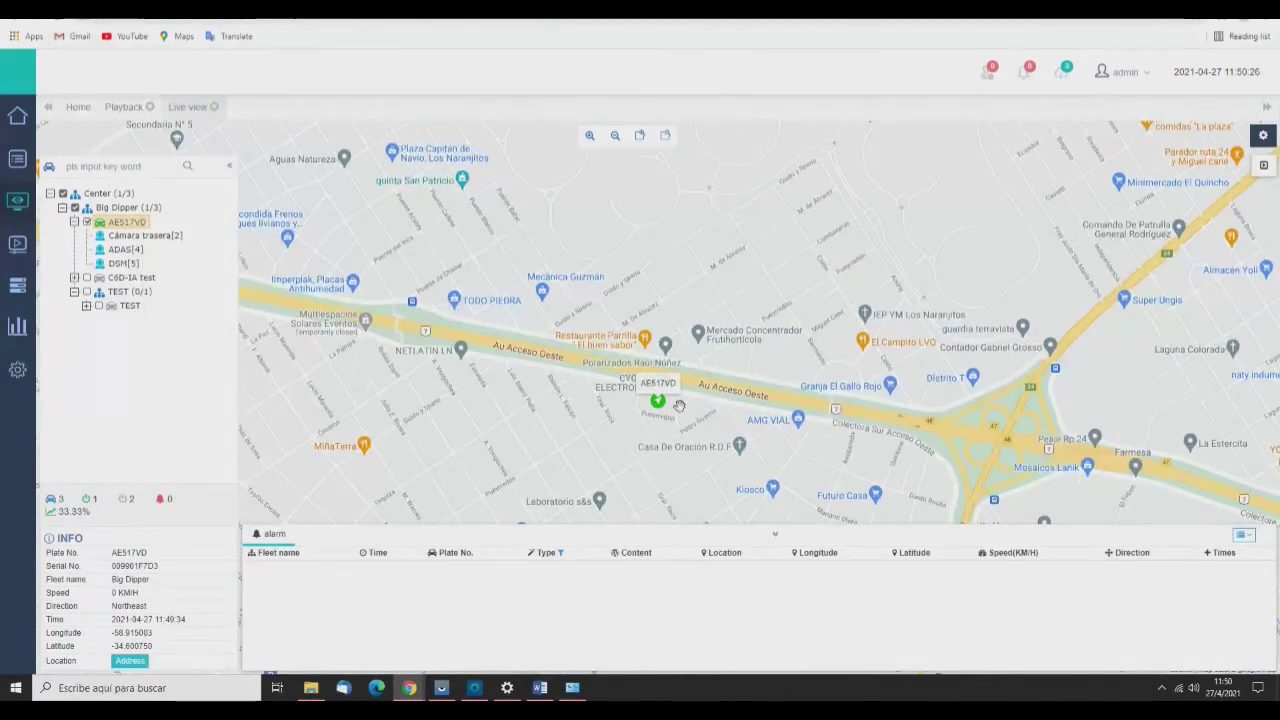
scroll(678, 405, "up", 1)
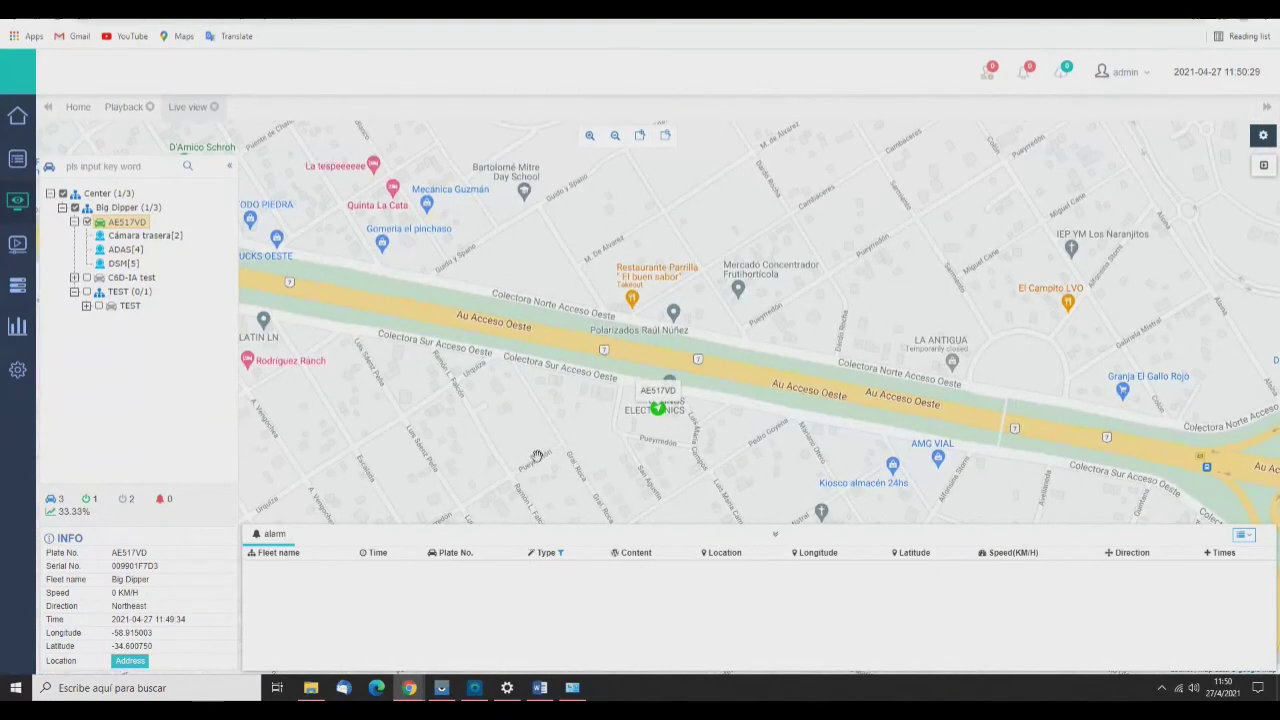
left_click_drag(539, 425, 484, 395)
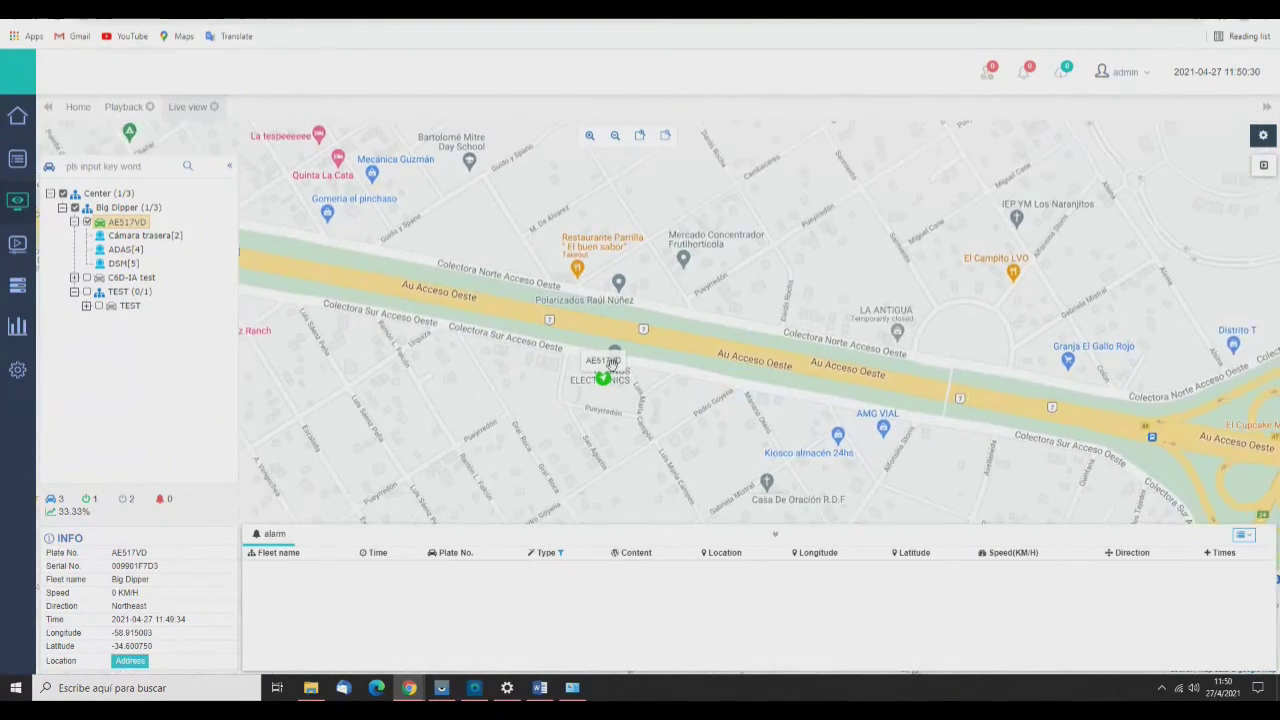
left_click(16, 244)
left_click(103, 205)
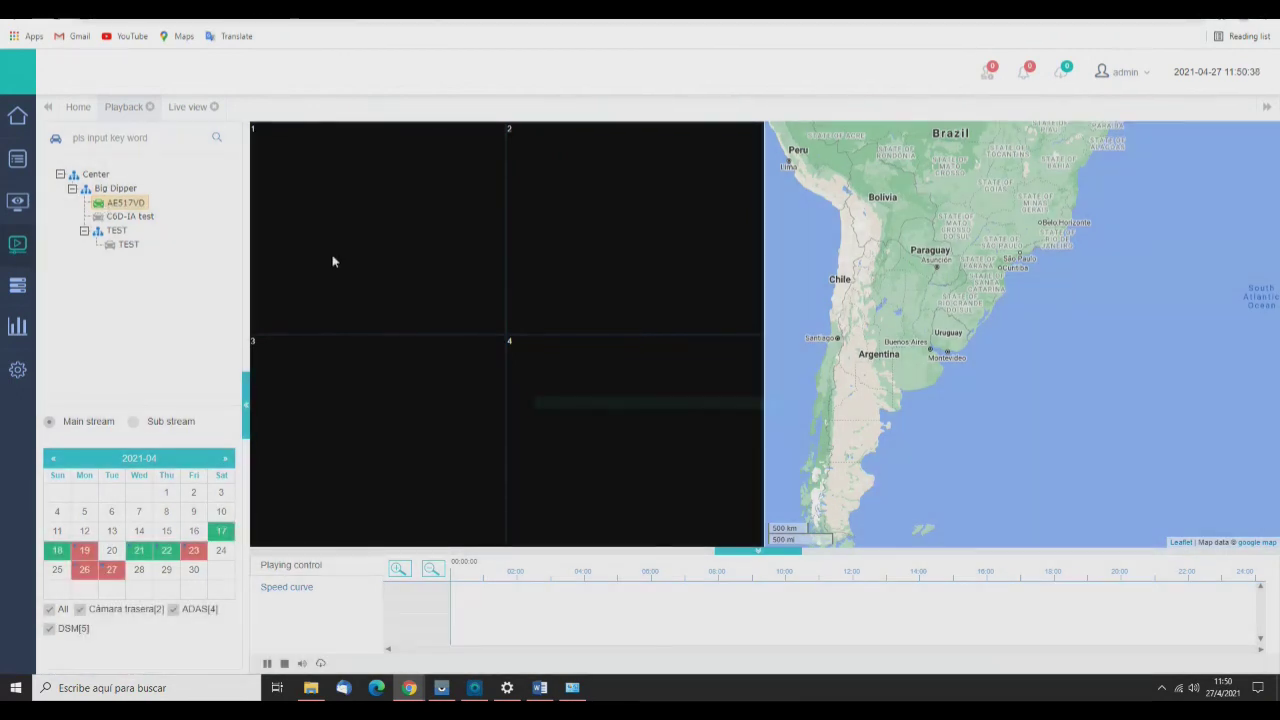
left_click(128, 204)
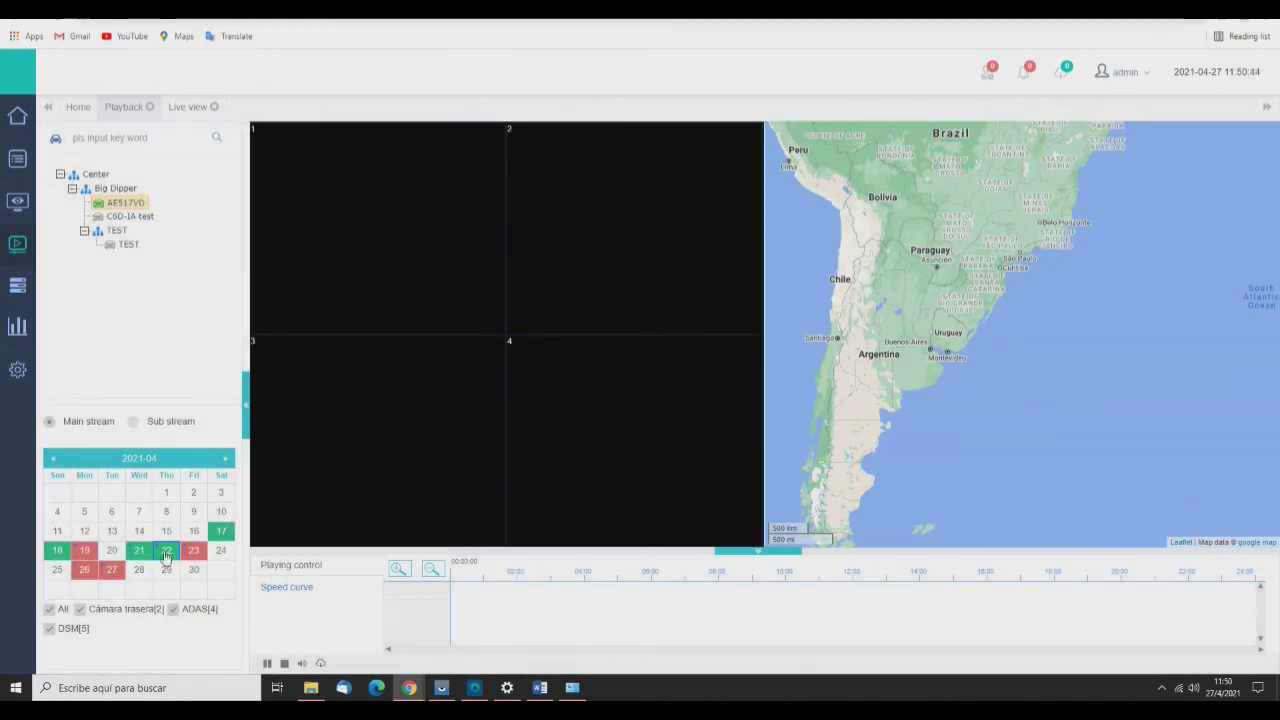
left_click(166, 553)
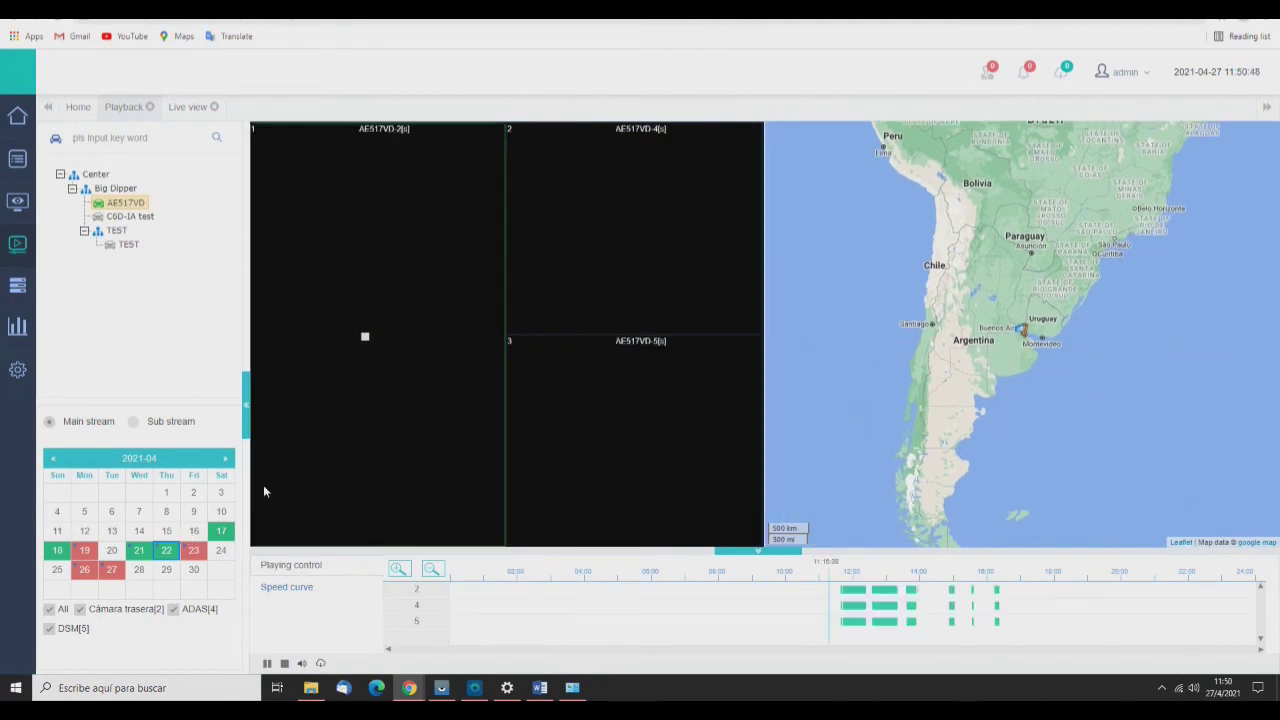
left_click(855, 593)
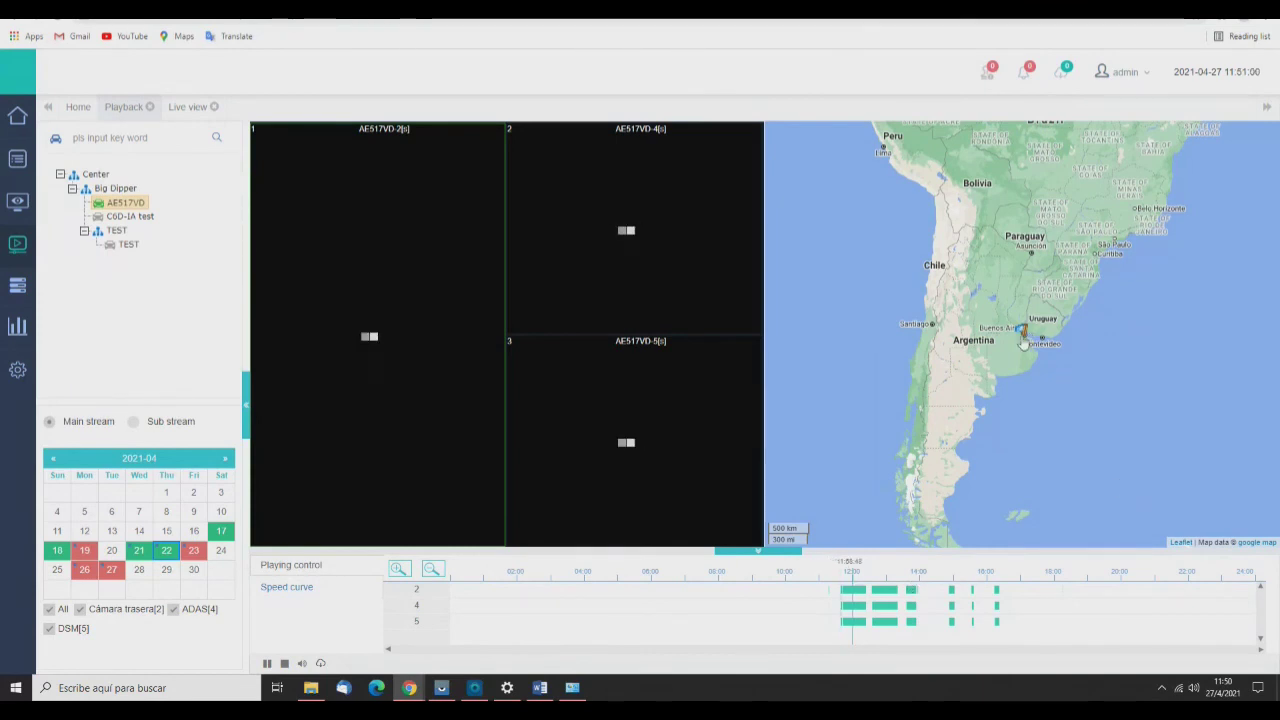
- Examine the vehicle's route around Buenos Aires on the playback map and move playback to about 13:00
scroll(1031, 337, "up", 2)
scroll(1031, 337, "up", 7)
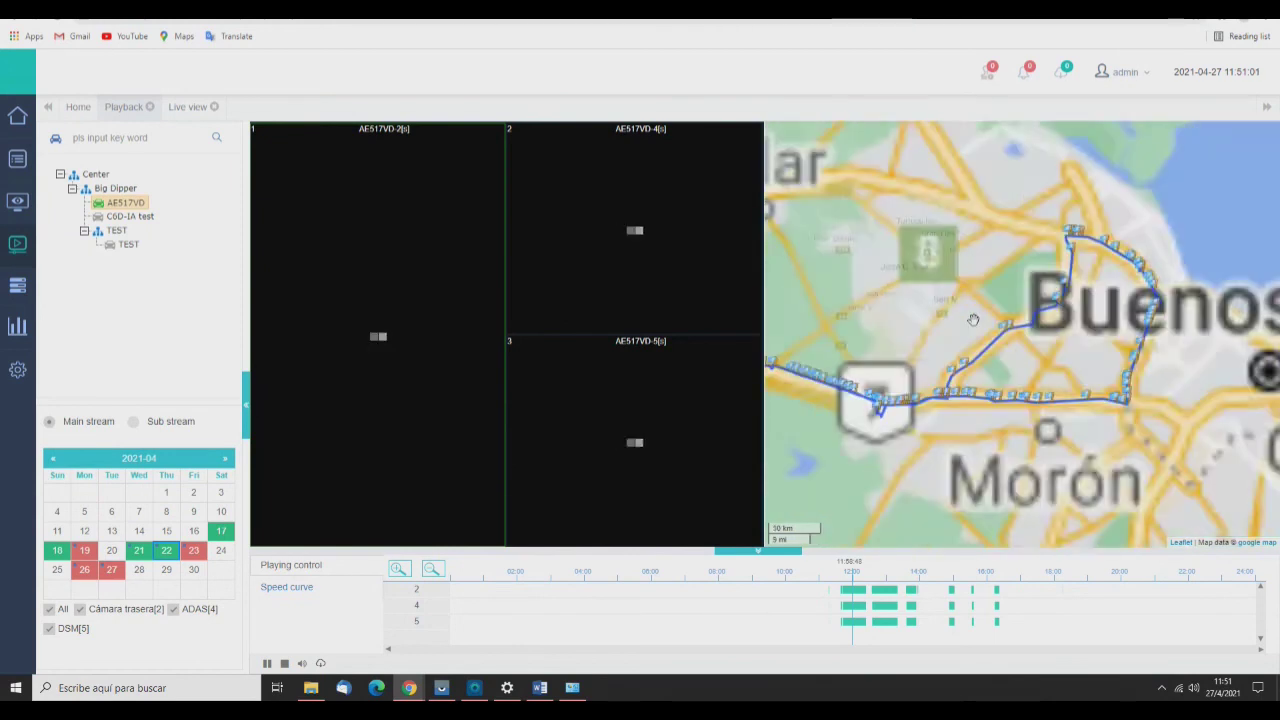
left_click_drag(1013, 364, 1053, 396)
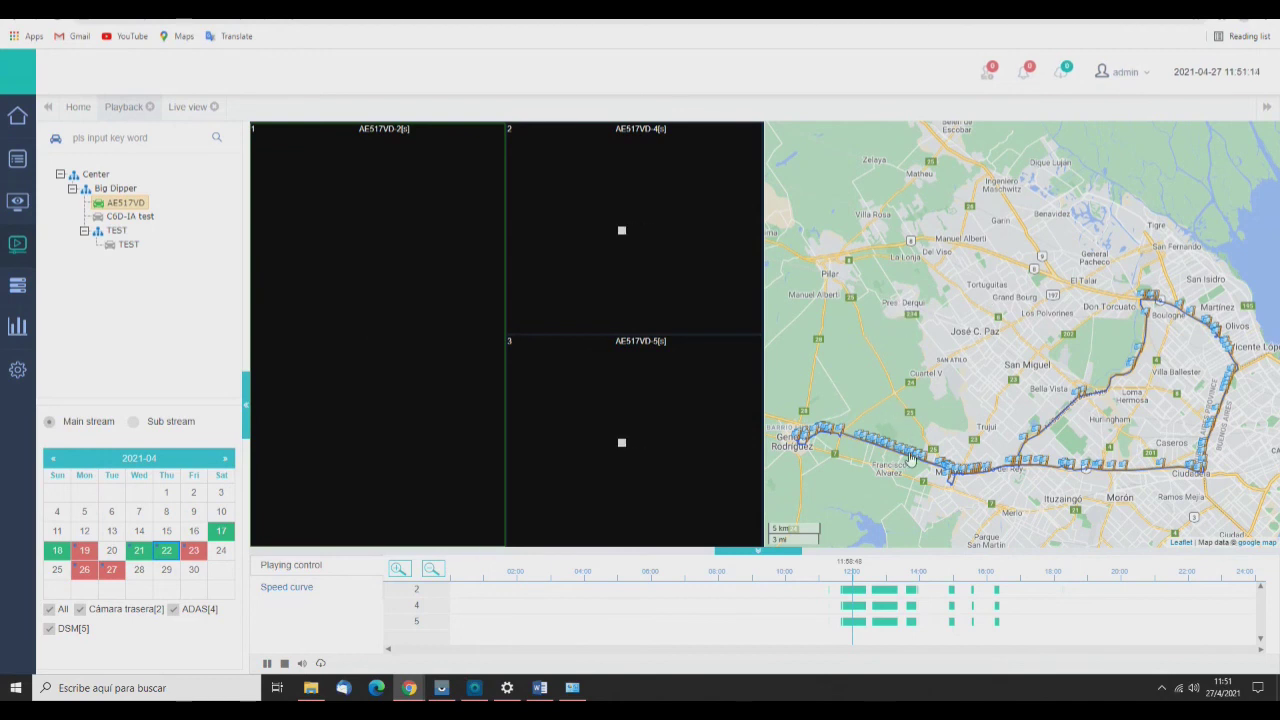
left_click(885, 598)
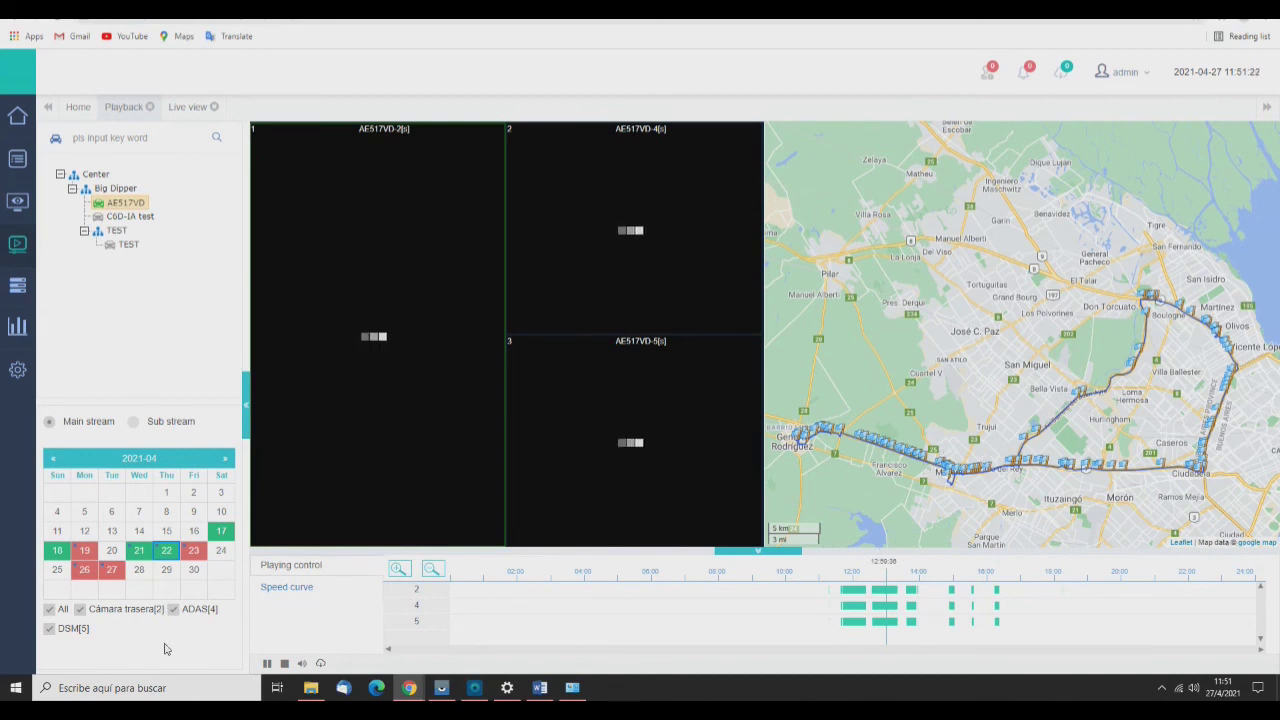
left_click(51, 610)
left_click(80, 609)
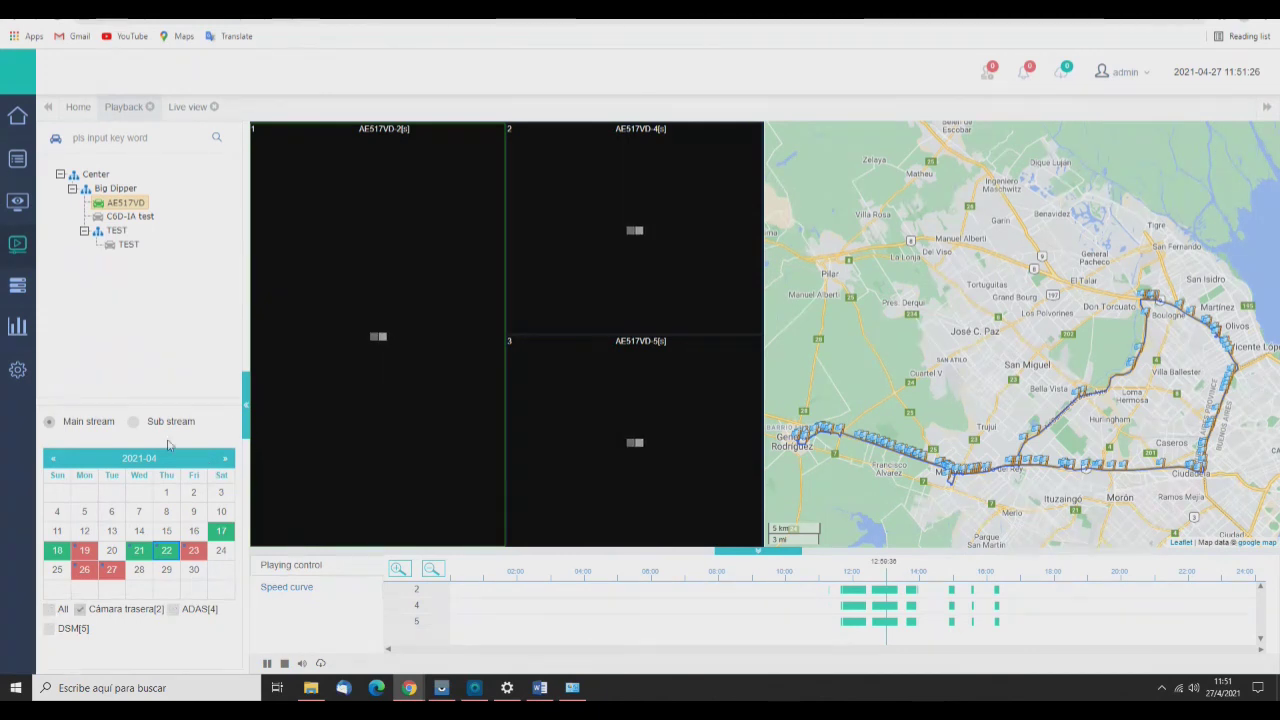
left_click(135, 425)
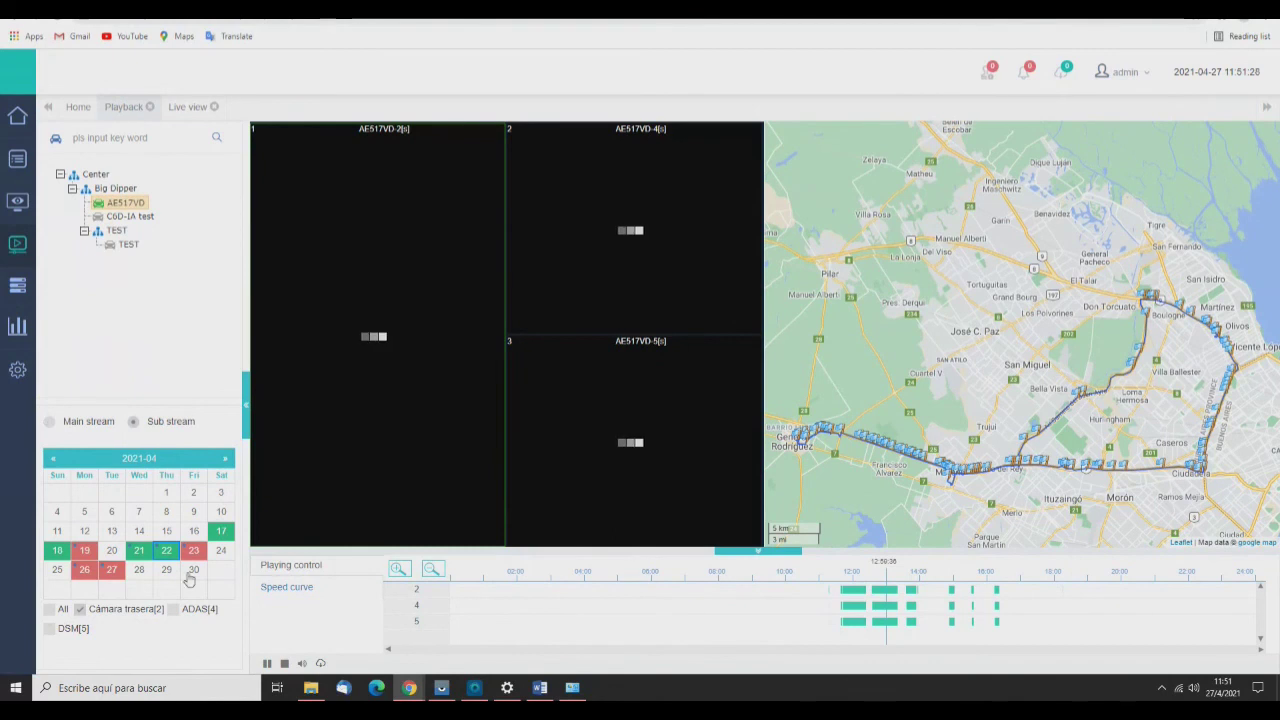
left_click(125, 205)
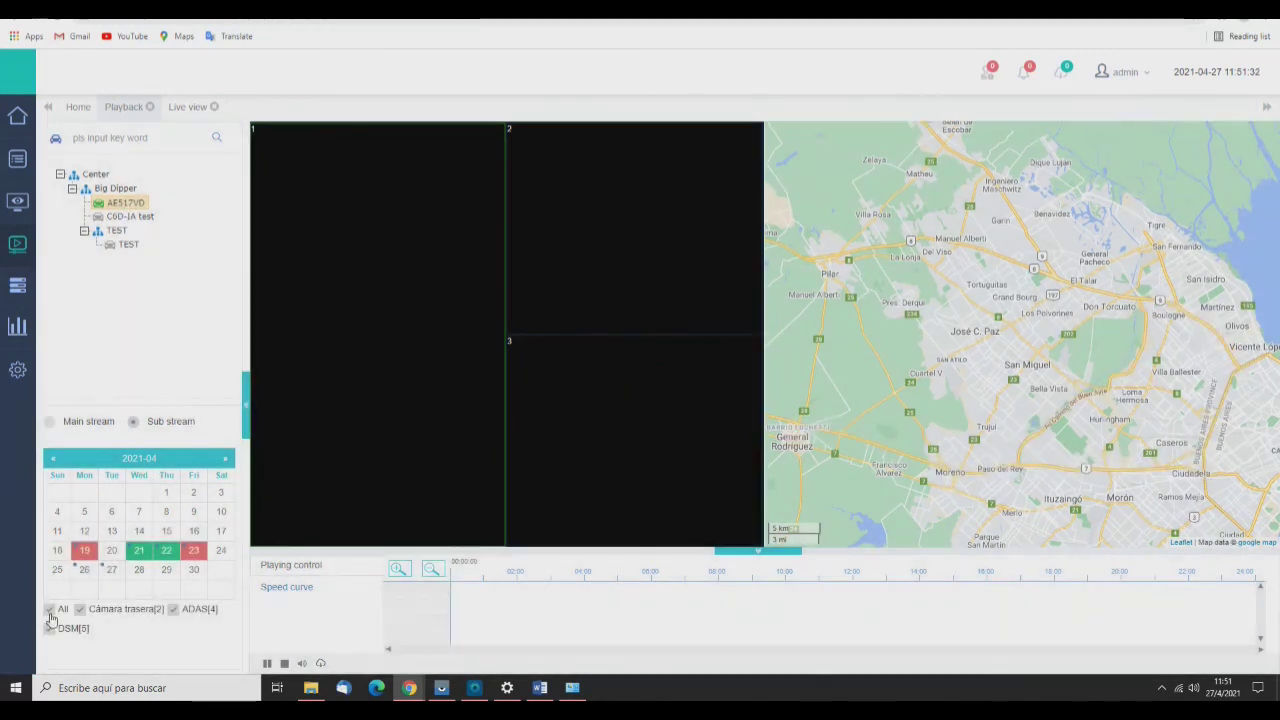
left_click(51, 610)
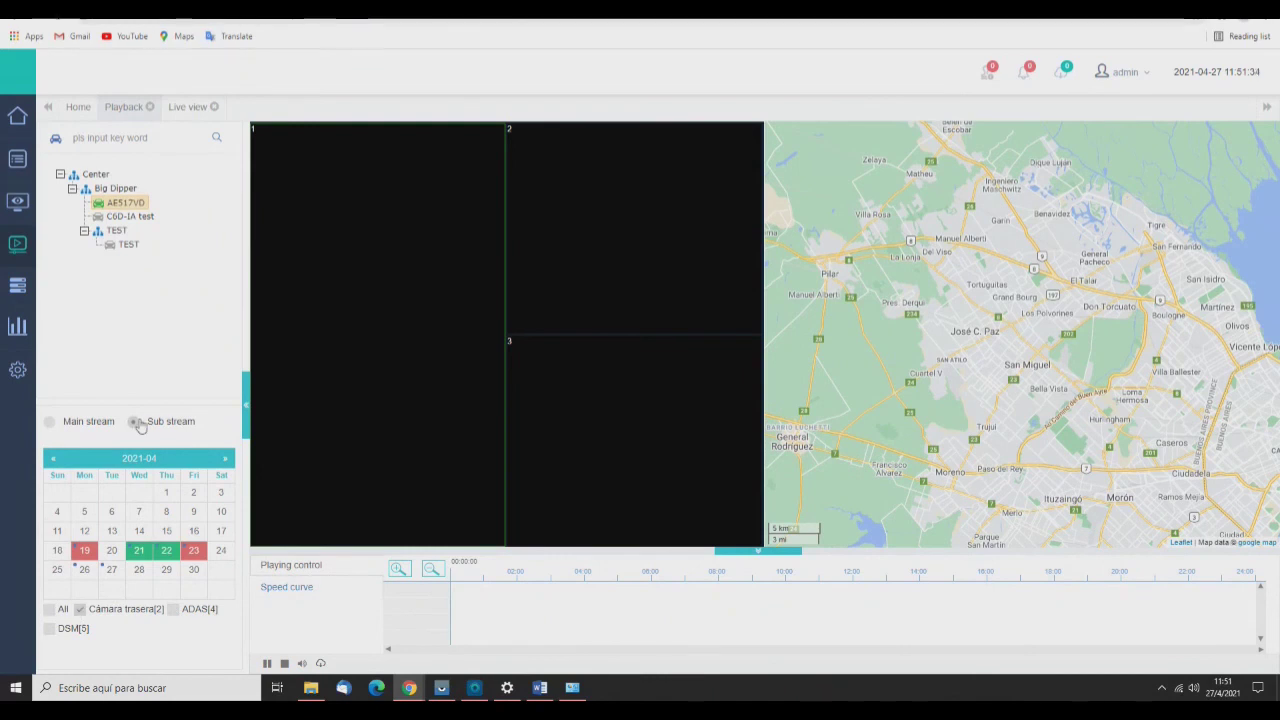
- Load the rear camera's recording of 22 April 2021, start it at about 12:51 and inspect the route on the map
left_click(167, 553)
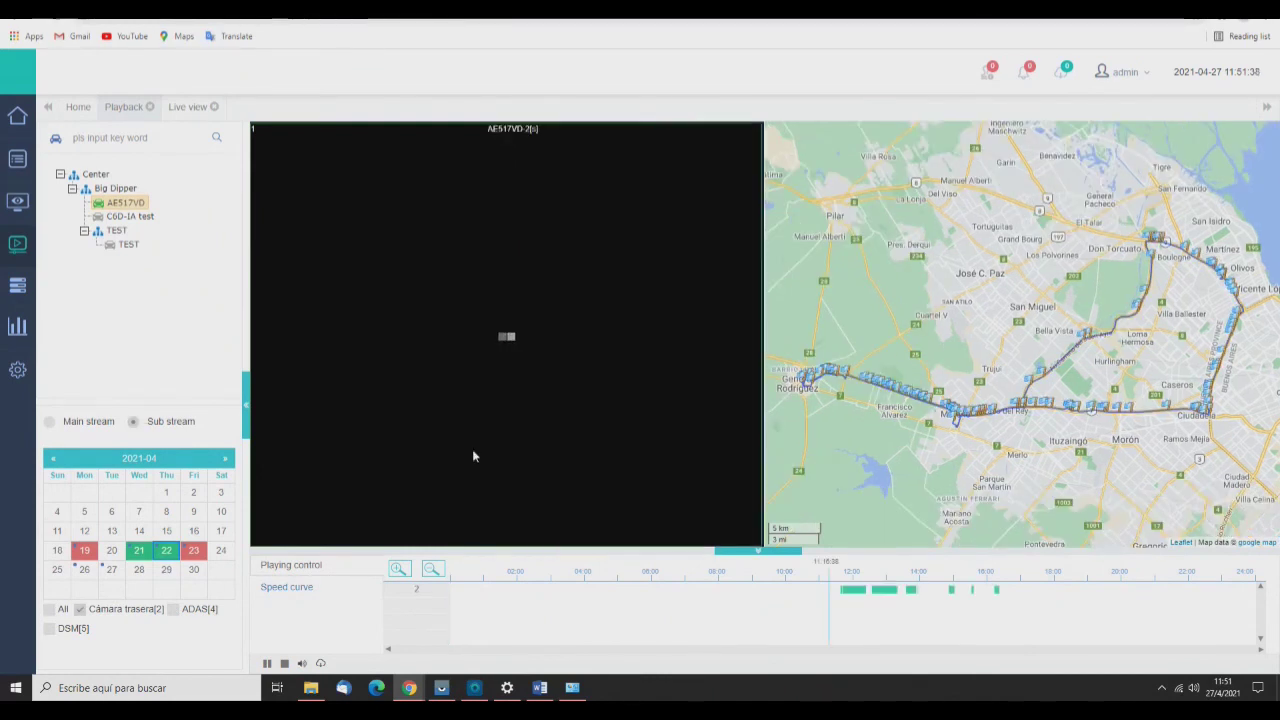
left_click(884, 592)
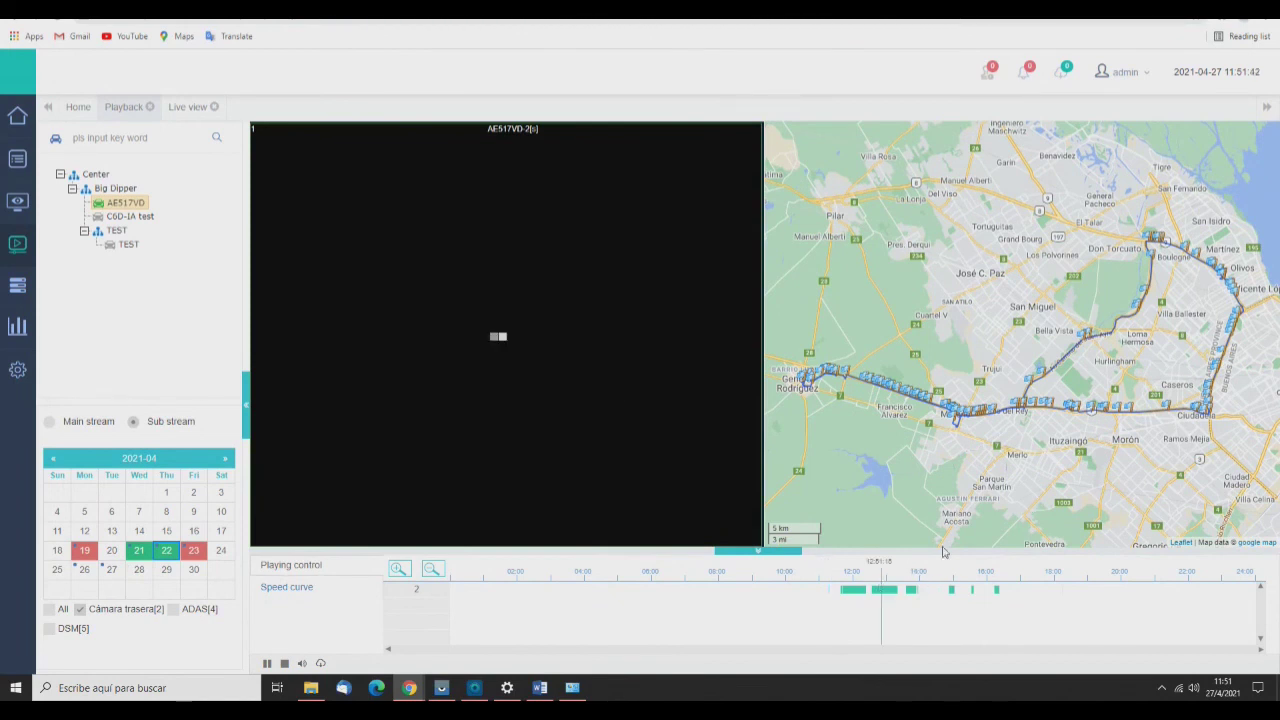
scroll(1023, 337, "up", 2)
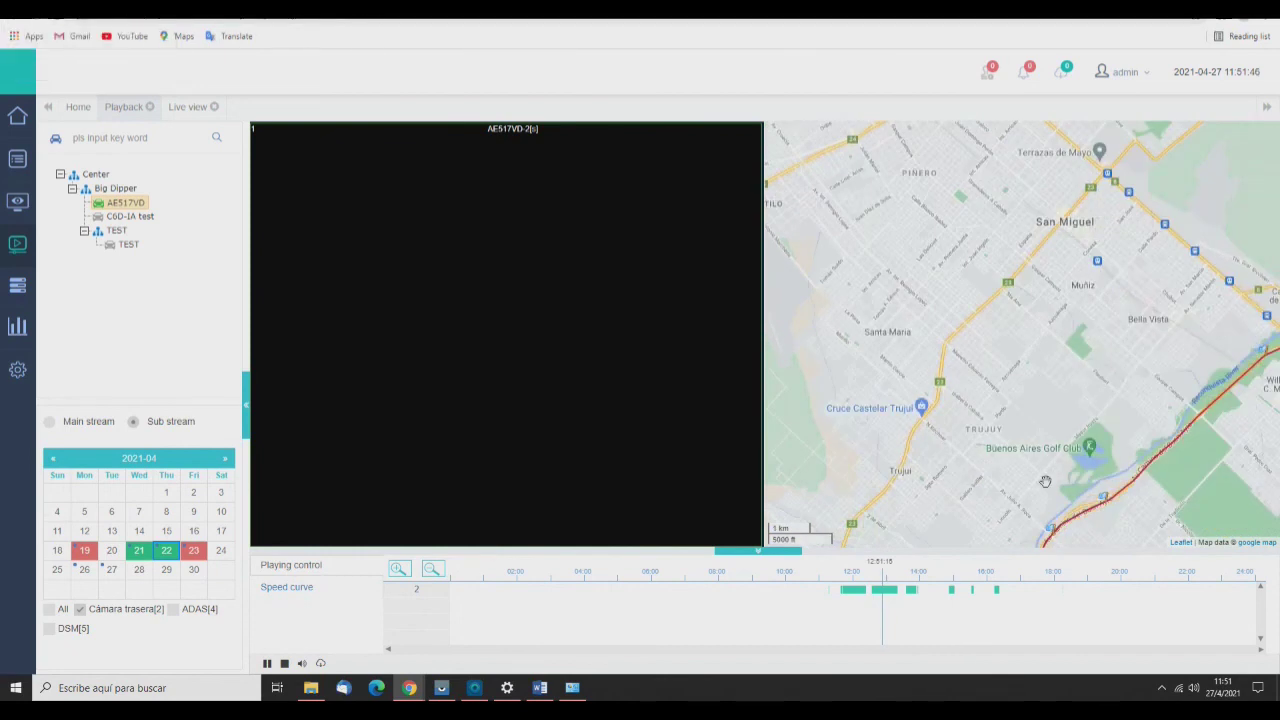
left_click_drag(970, 451, 920, 335)
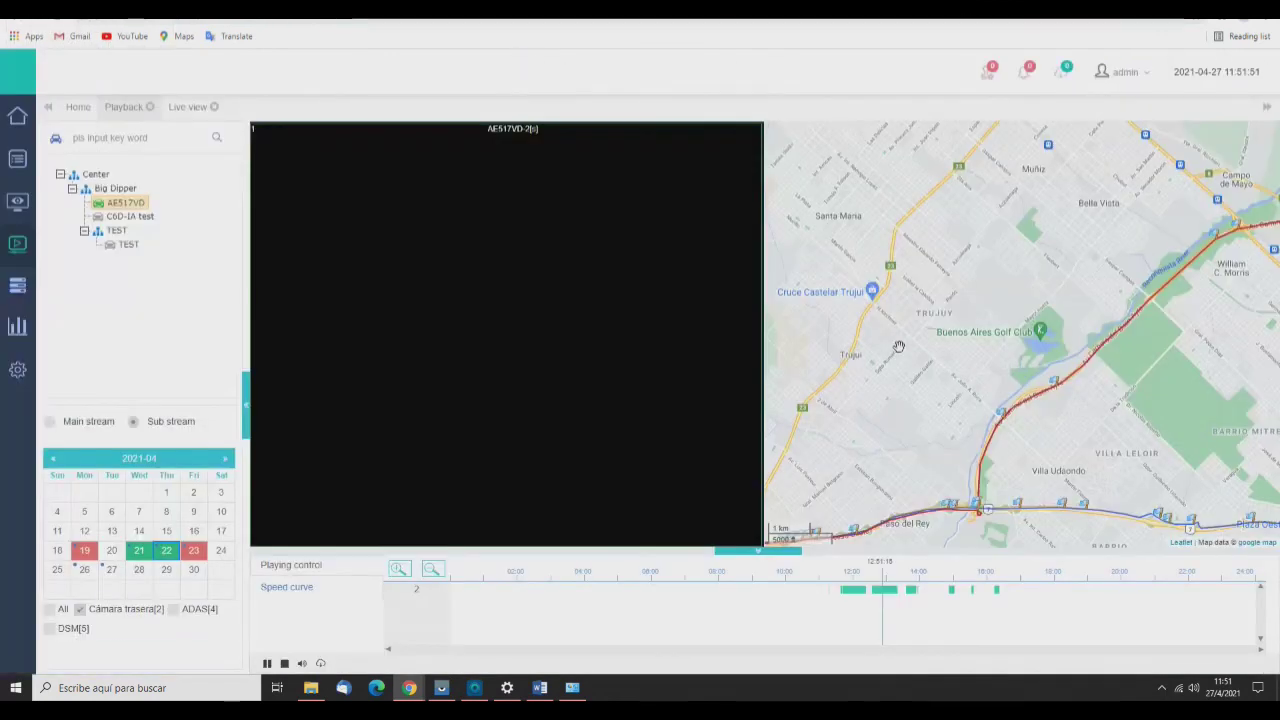
left_click_drag(1065, 489, 1018, 440)
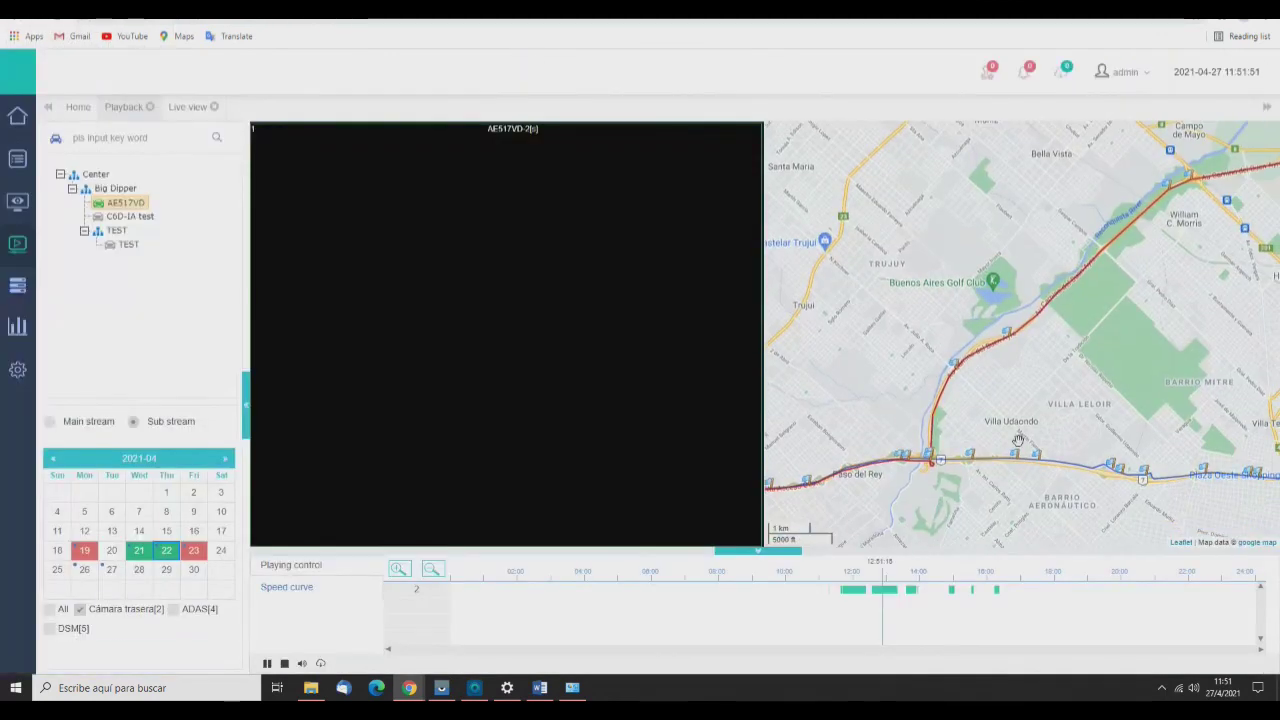
left_click(912, 587)
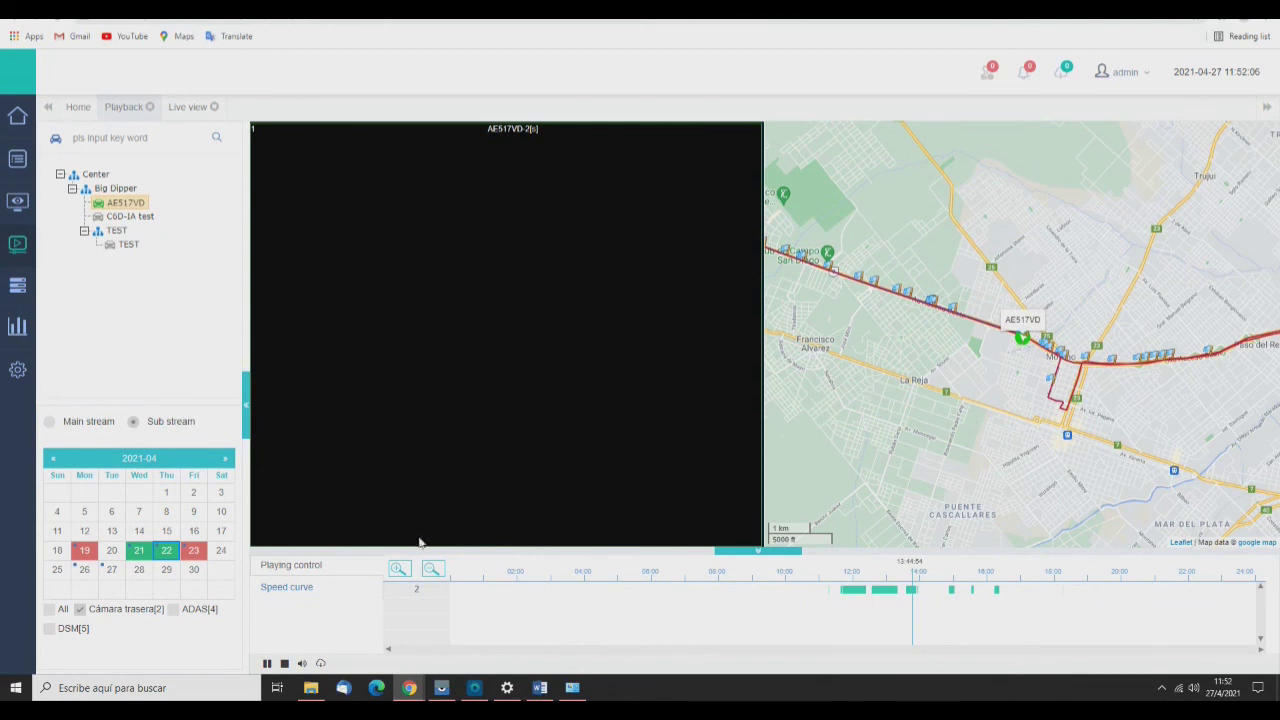
left_click(294, 589)
scroll(872, 591, "up", 2)
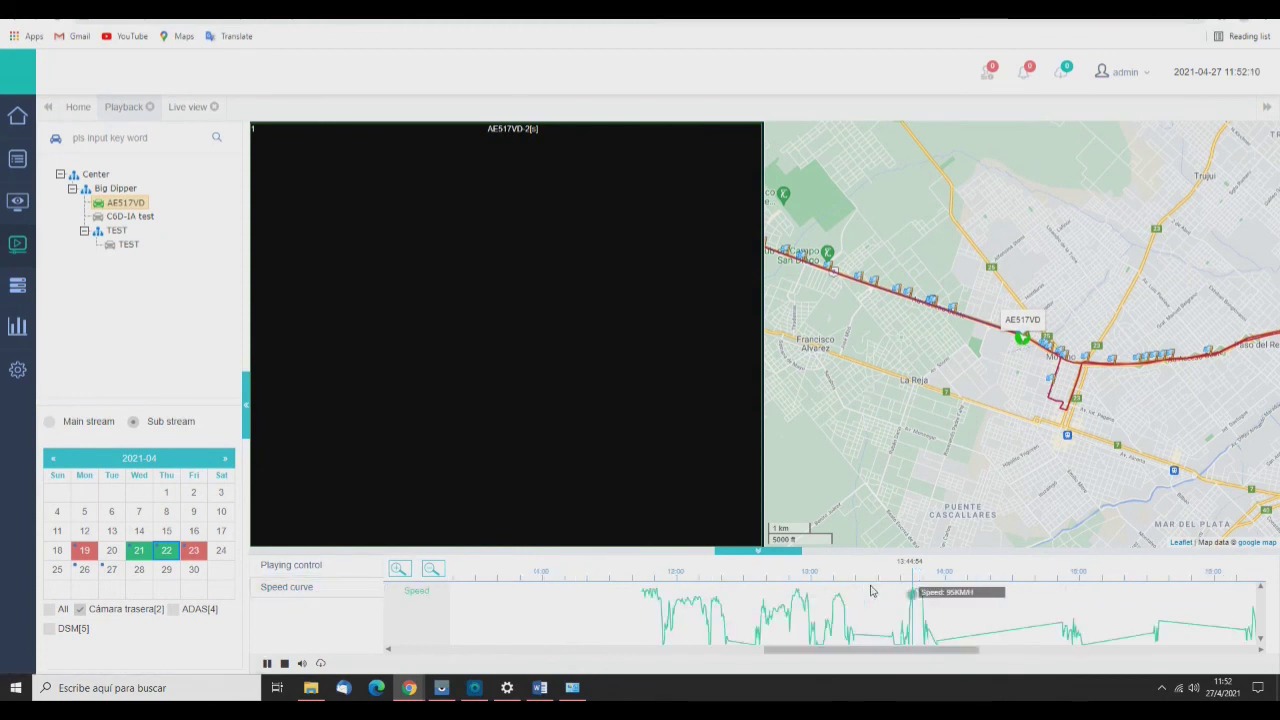
left_click(318, 589)
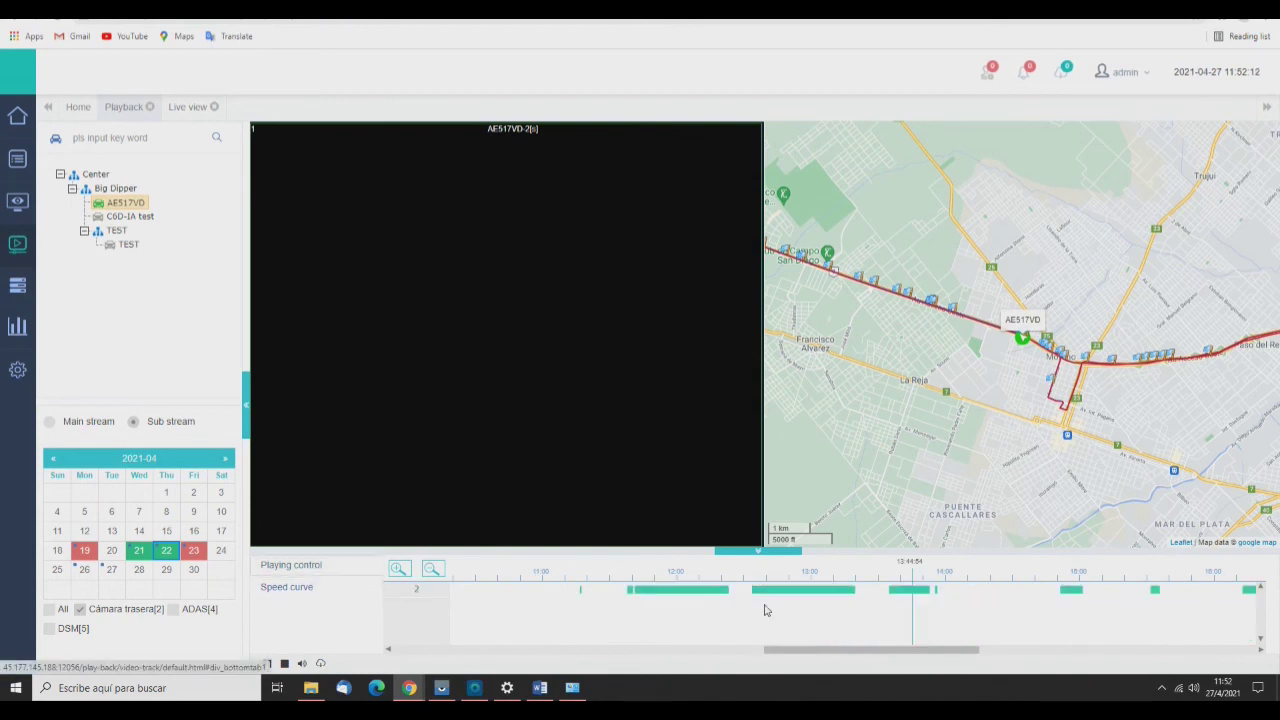
scroll(839, 613, "down", 3)
scroll(880, 593, "up", 2)
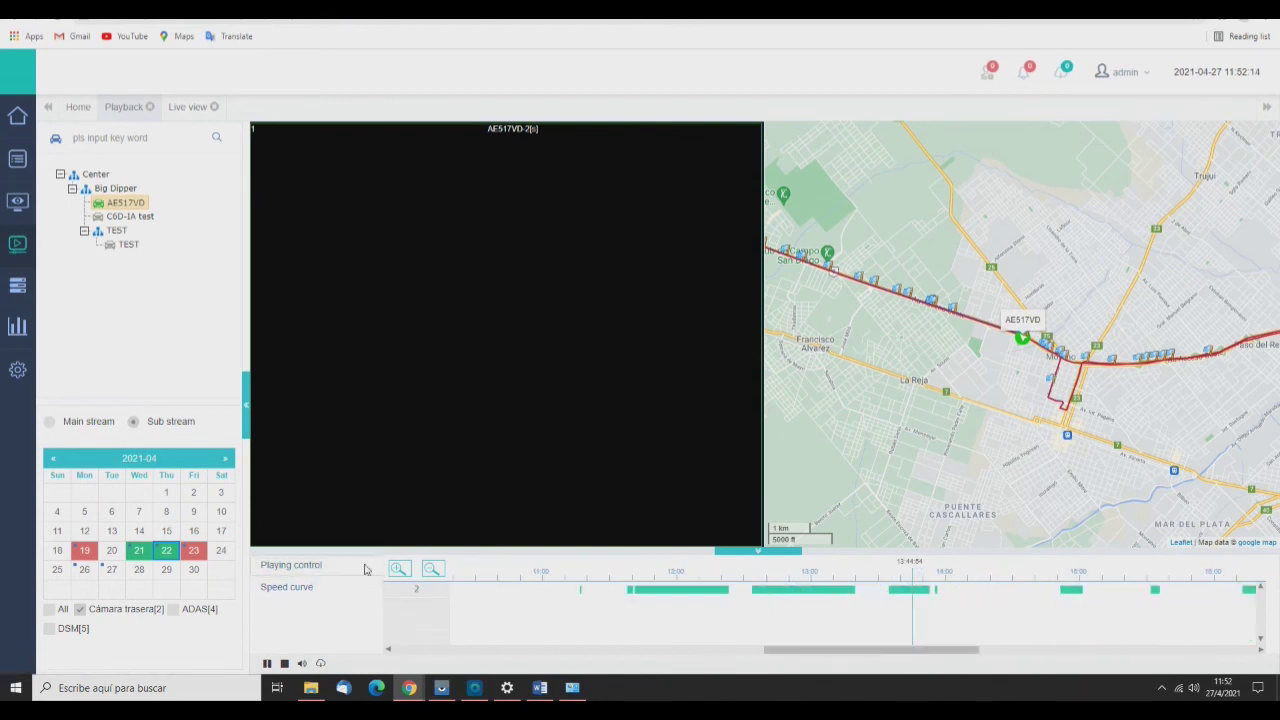
left_click(322, 592)
scroll(855, 604, "up", 2)
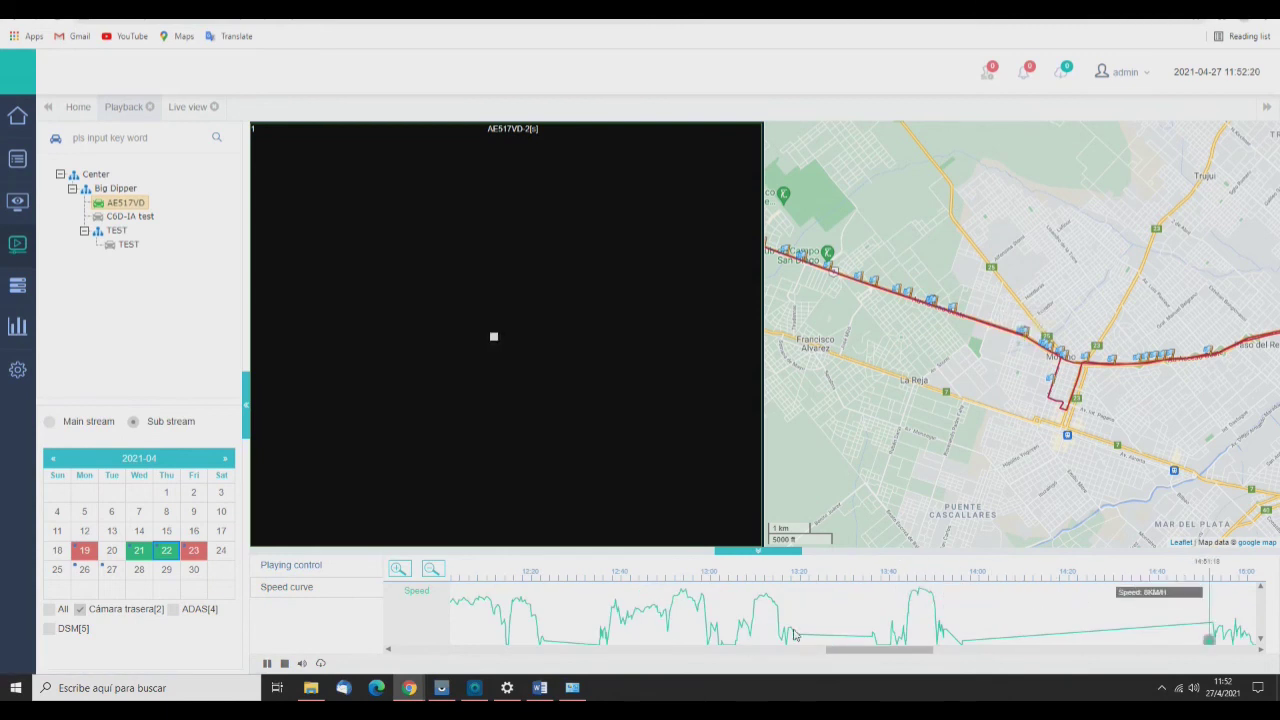
left_click_drag(882, 651, 947, 655)
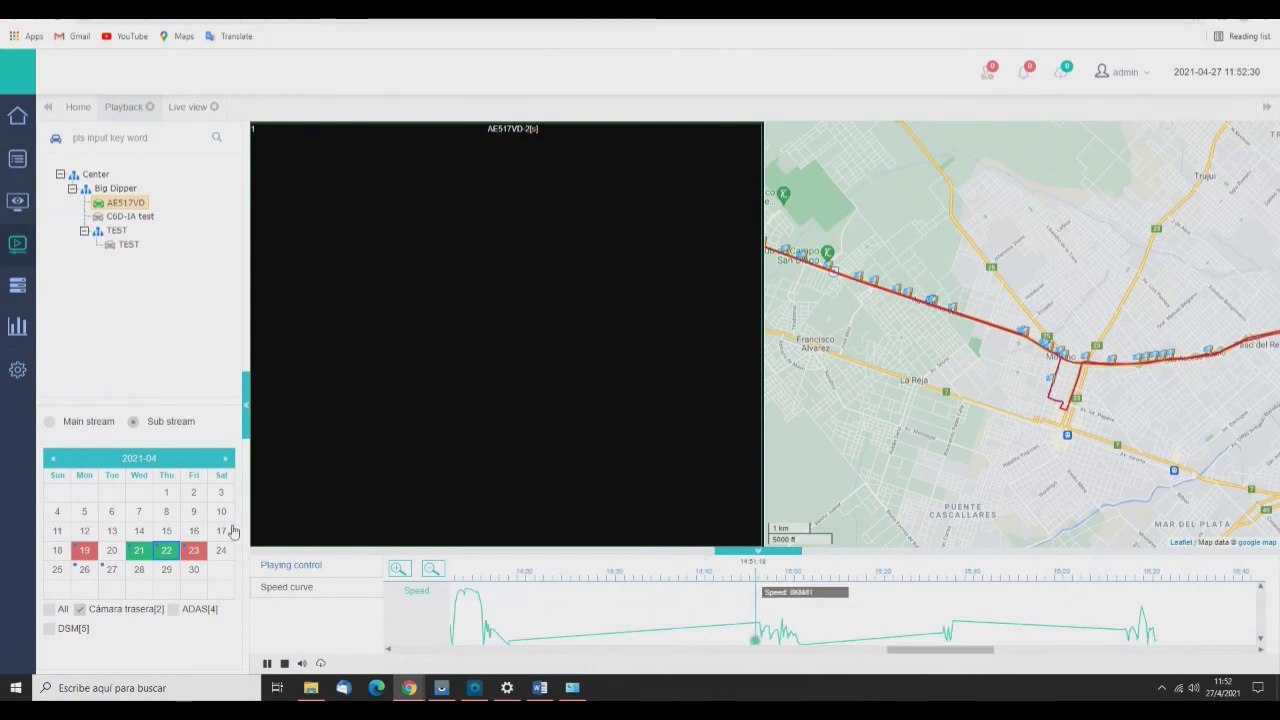
left_click(193, 554)
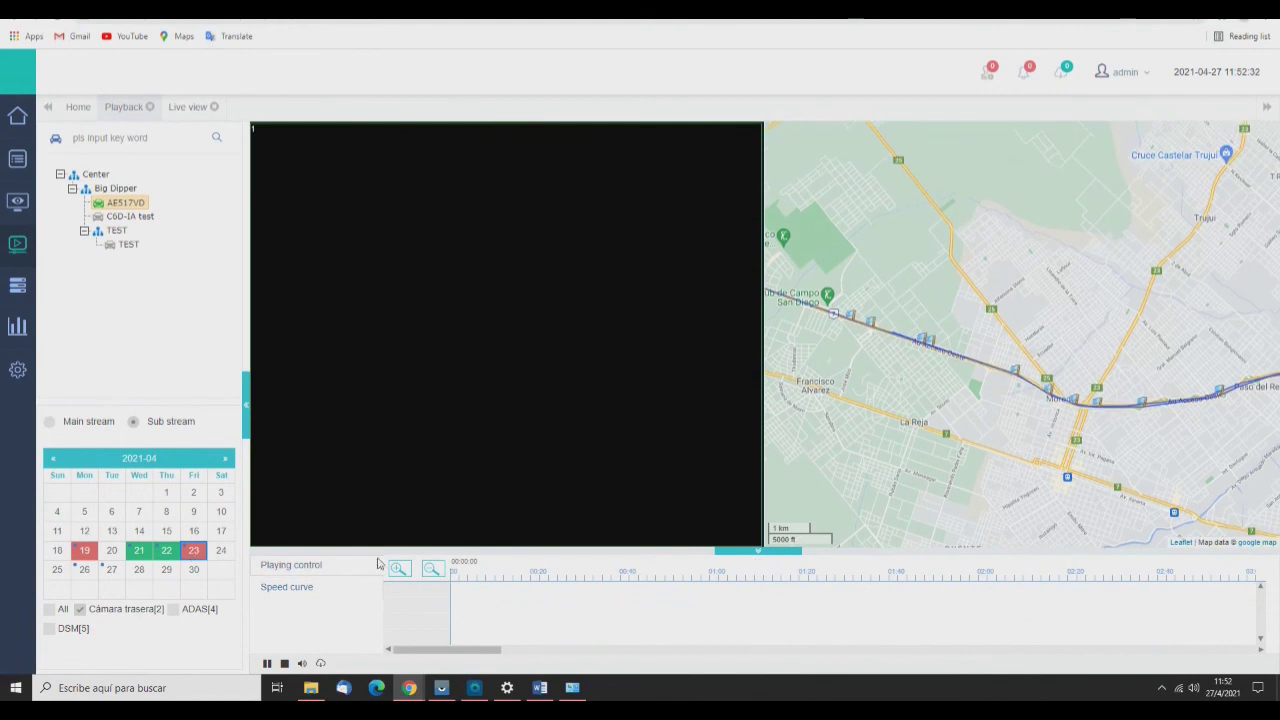
left_click(432, 568)
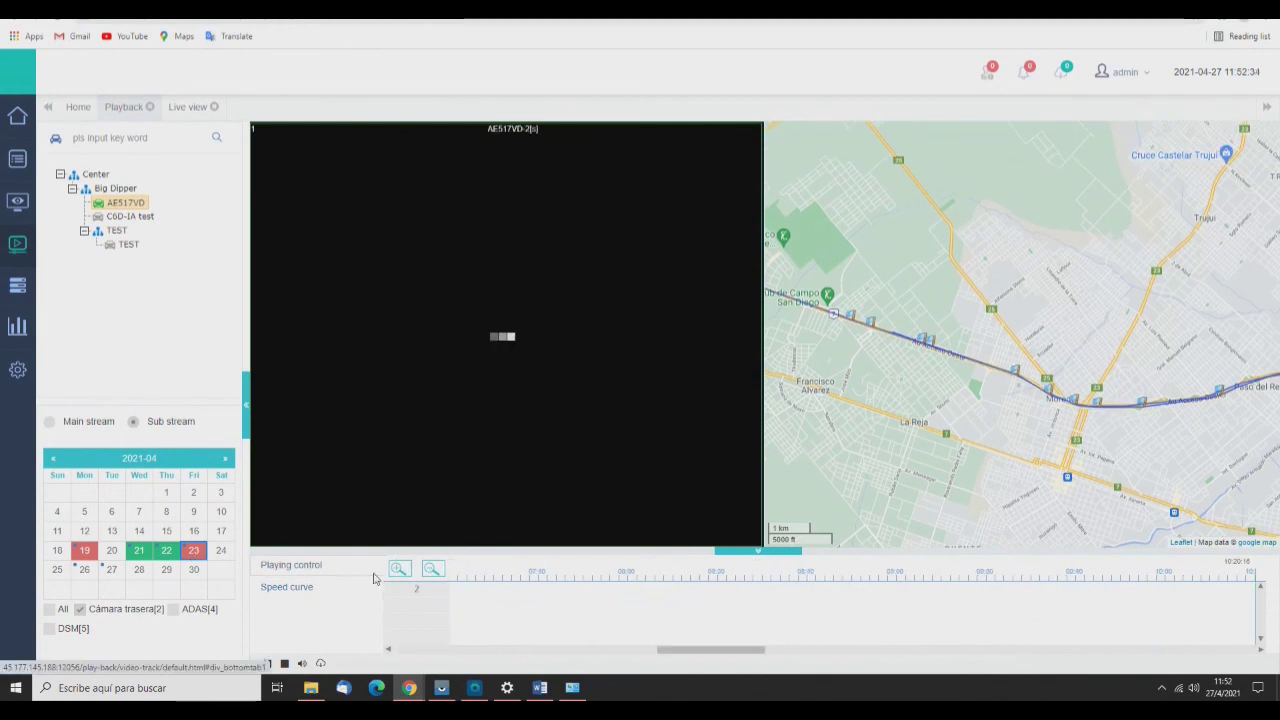
left_click(50, 609)
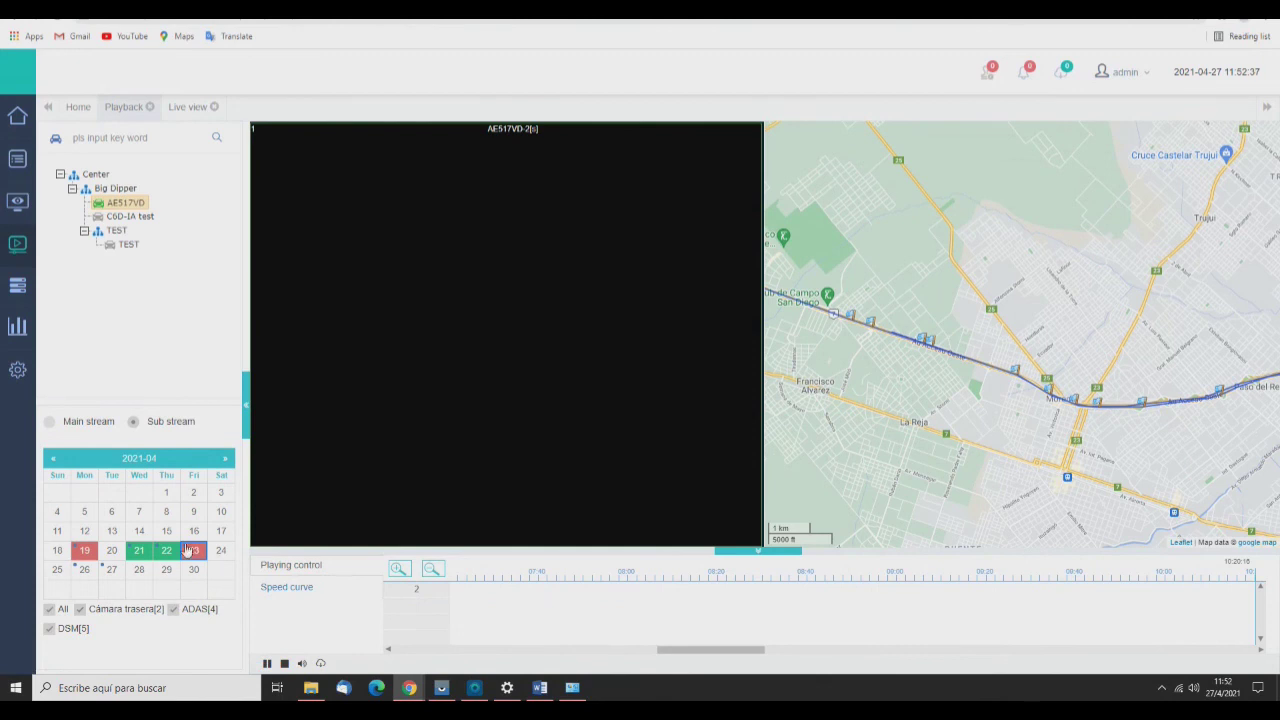
left_click(187, 551)
left_click(51, 422)
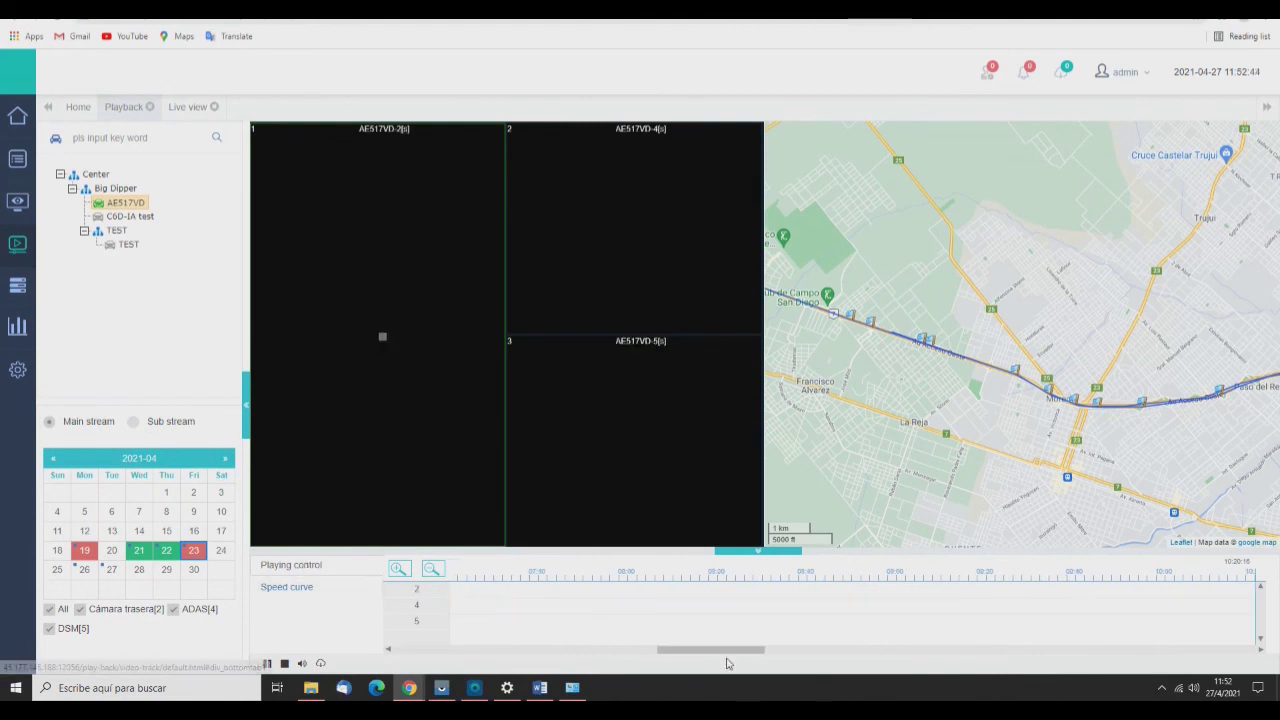
- Start playback at about 15:28 on the DSM alarm mark and look over the day's earlier recordings on the timeline
scroll(962, 627, "up", 2)
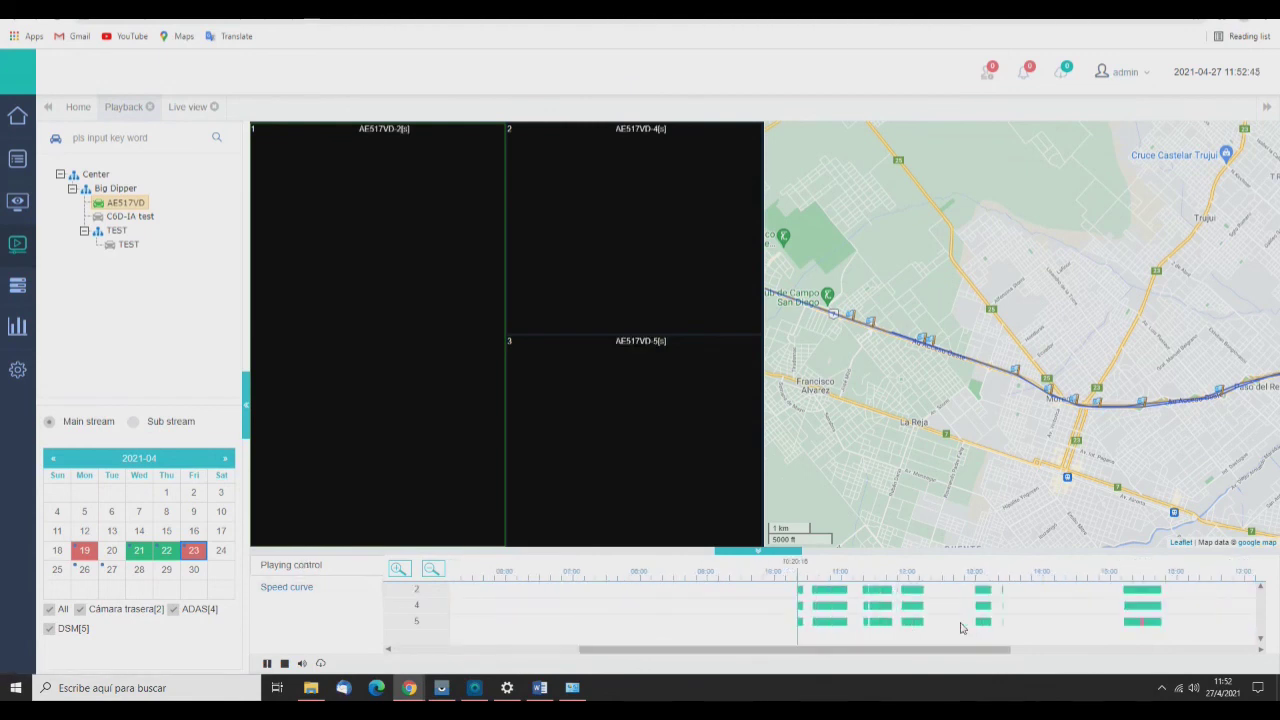
left_click_drag(856, 656, 1024, 652)
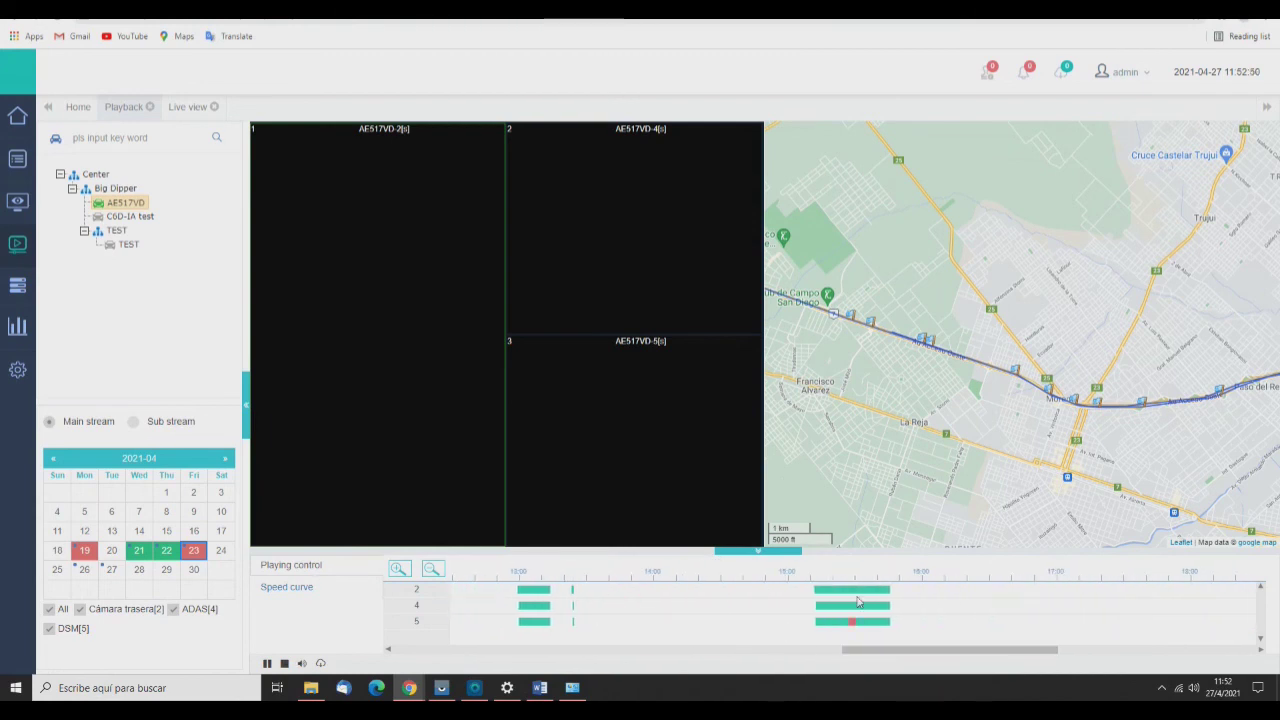
left_click(1142, 583)
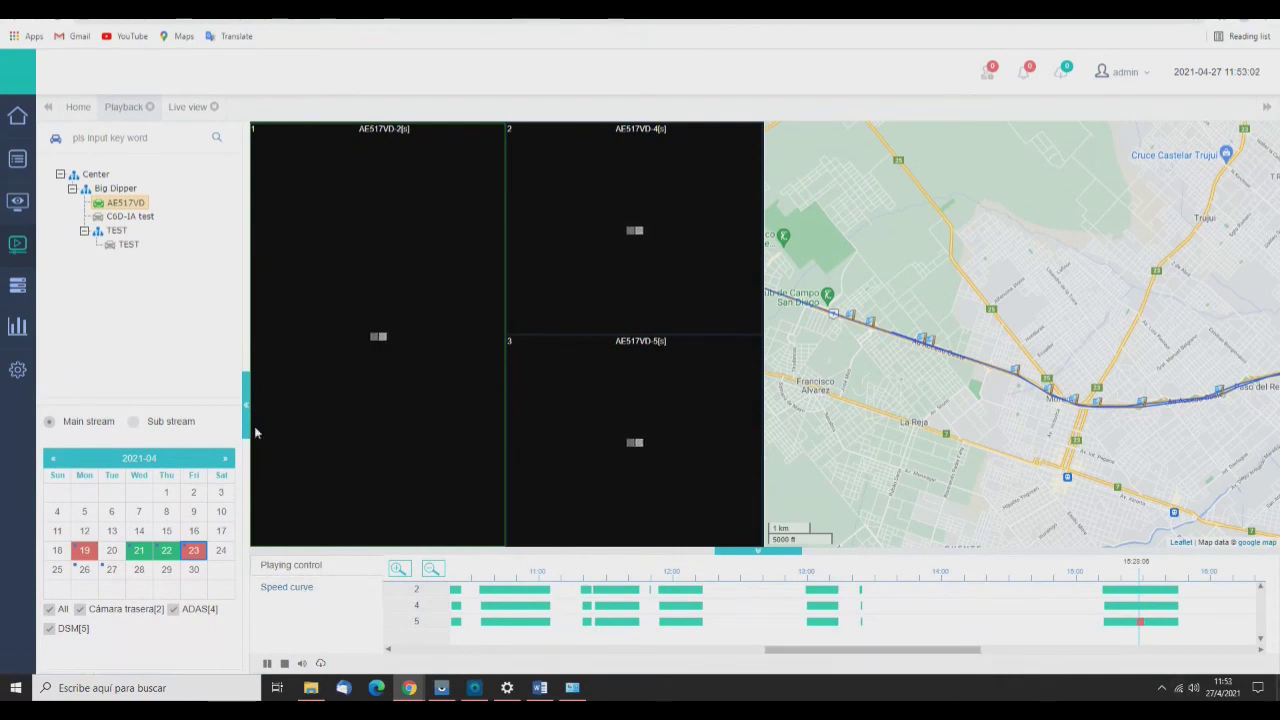
left_click_drag(1040, 655, 844, 651)
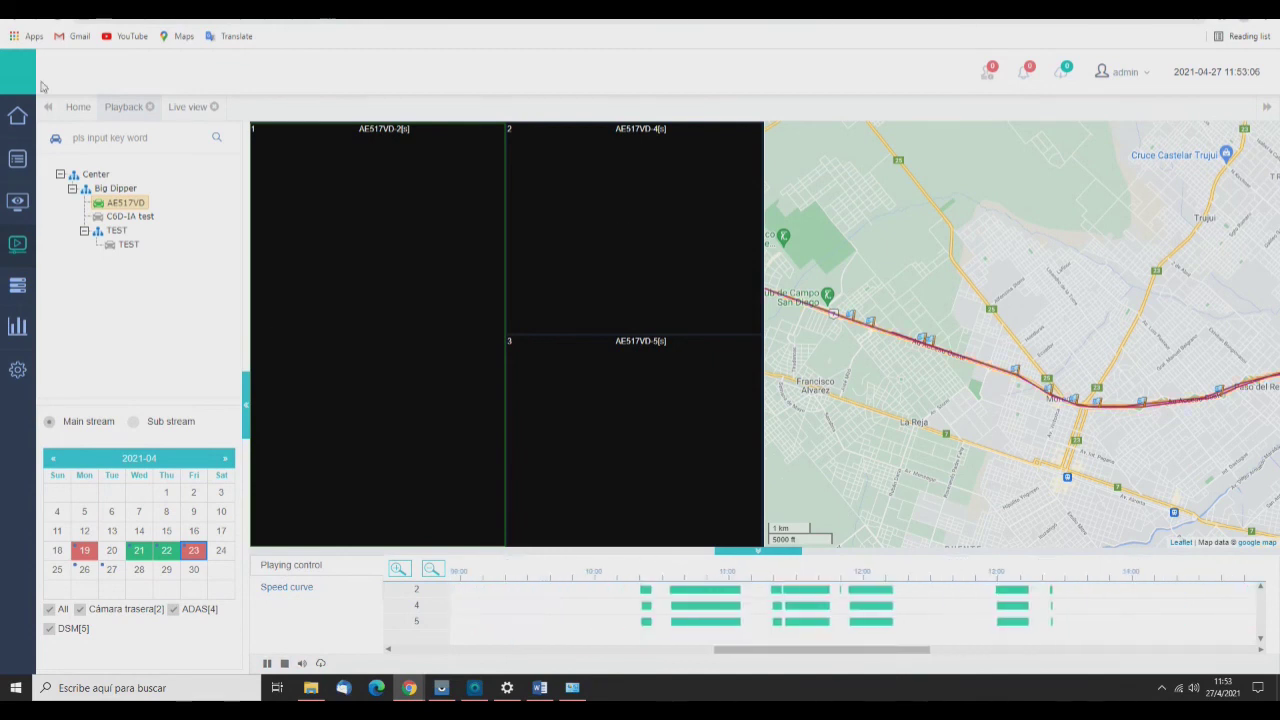
- Open the Evidence center and examine the details of the newest Driver Fatigue record
left_click(19, 285)
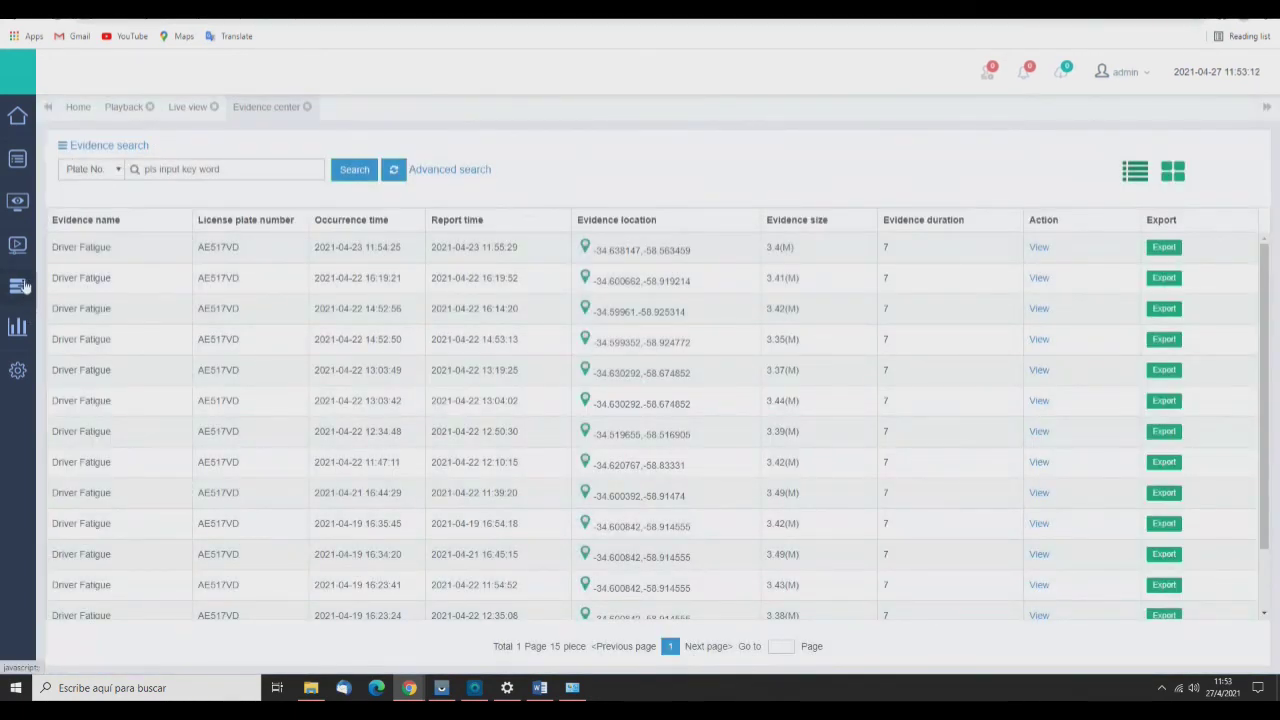
left_click(22, 204)
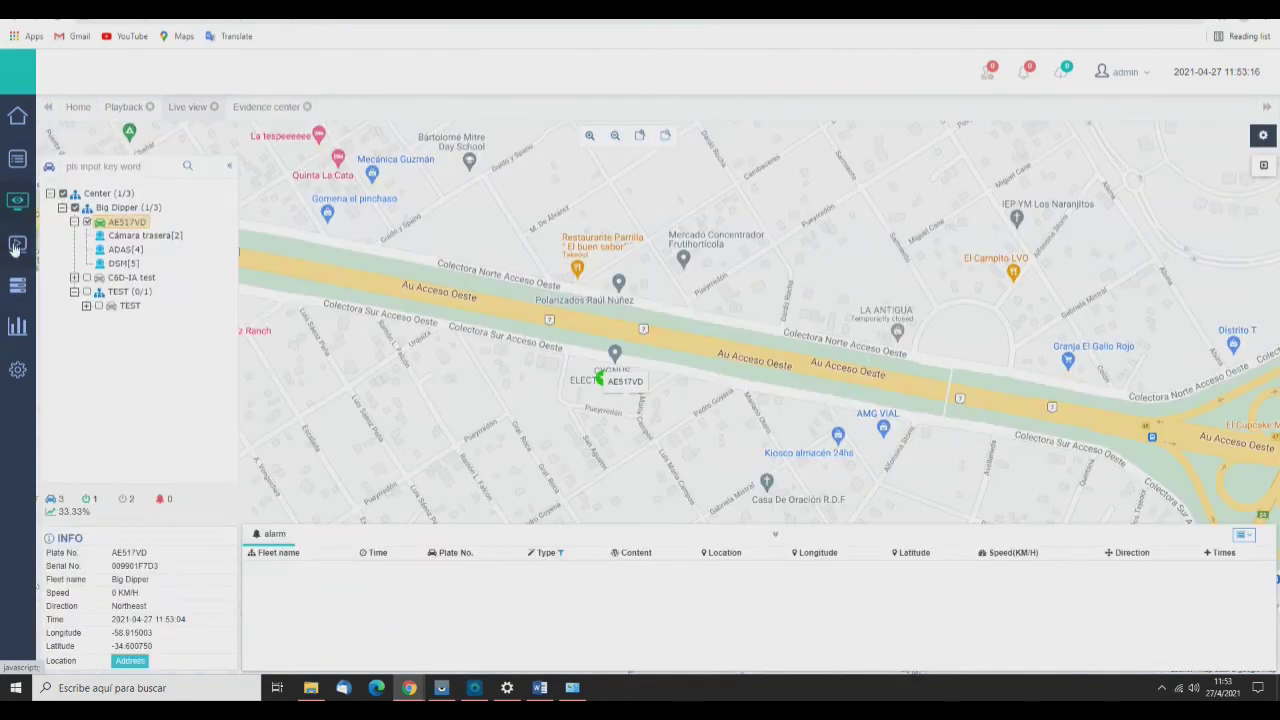
left_click(16, 246)
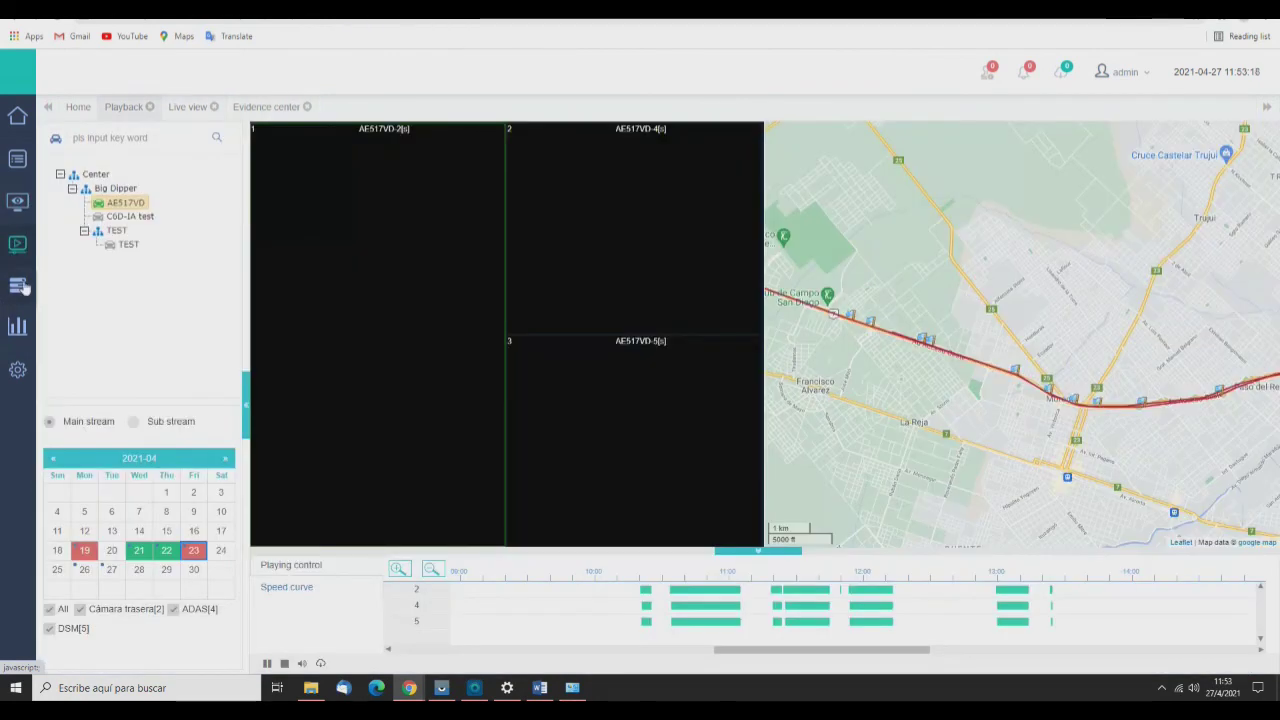
left_click(22, 288)
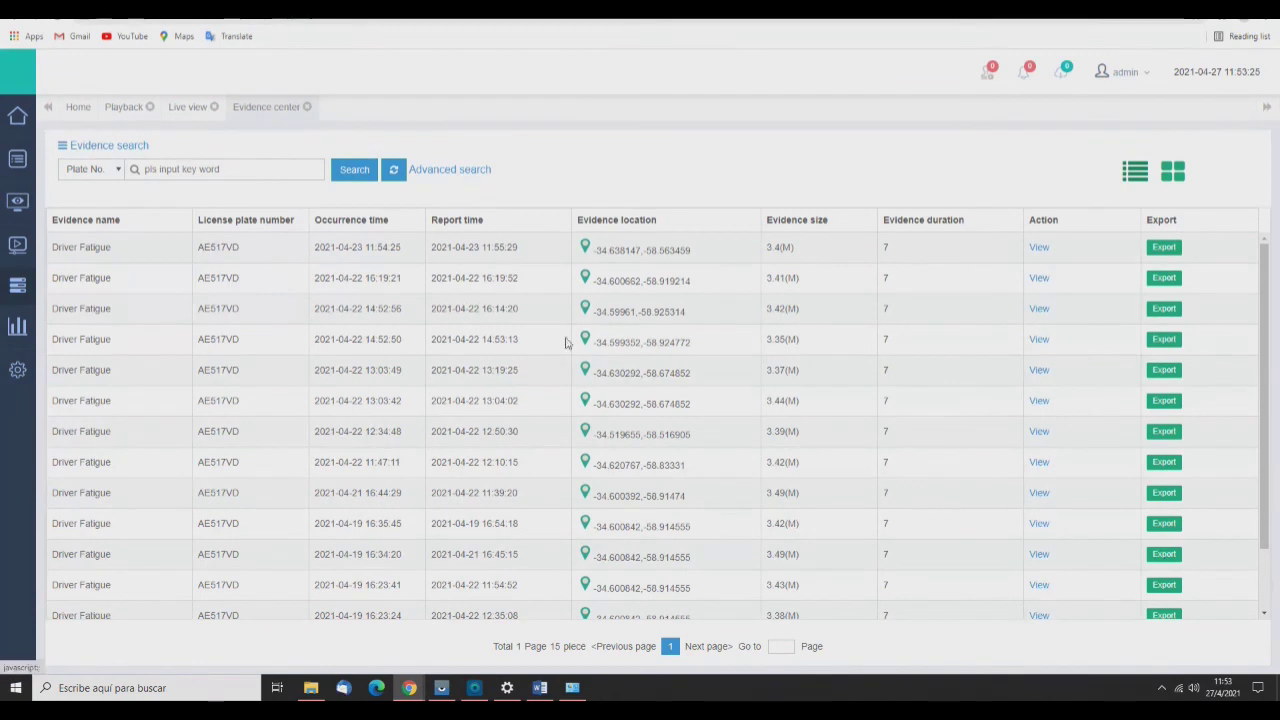
left_click_drag(72, 247, 1008, 252)
left_click(962, 247)
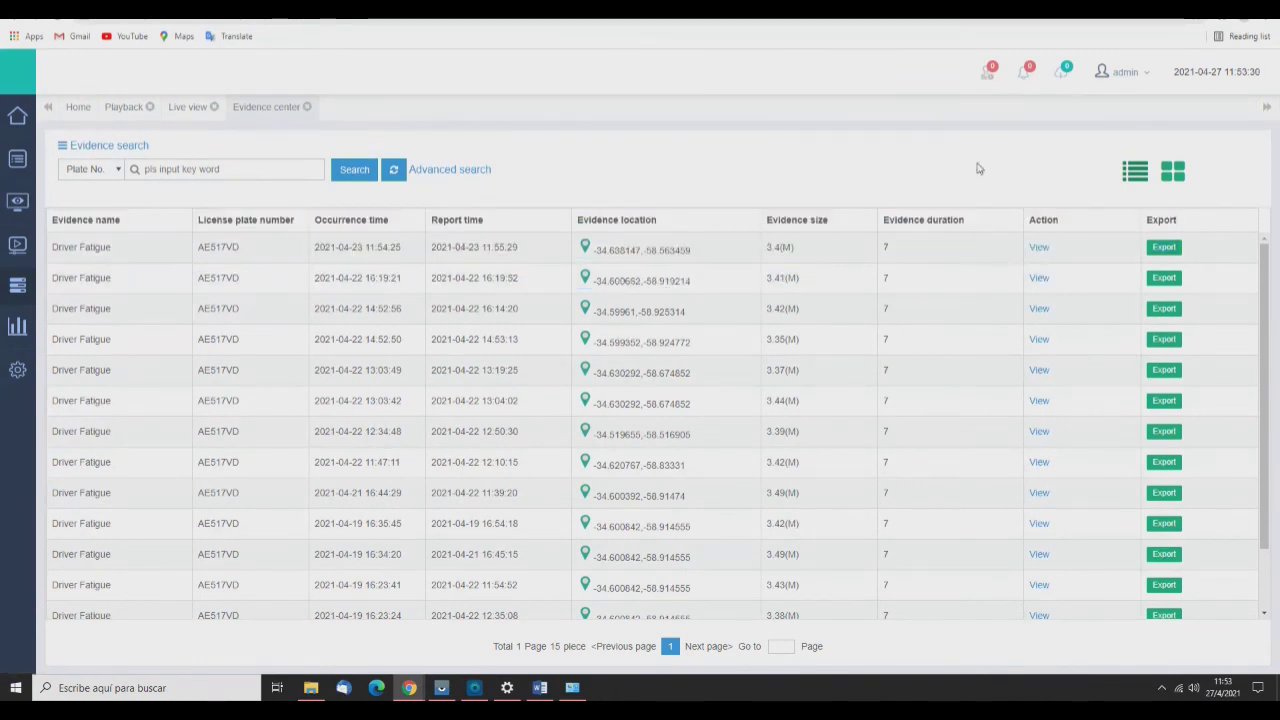
- Try the evidence search without a keyword and look through the Driver Fatigue records, including their file sizes
left_click(344, 176)
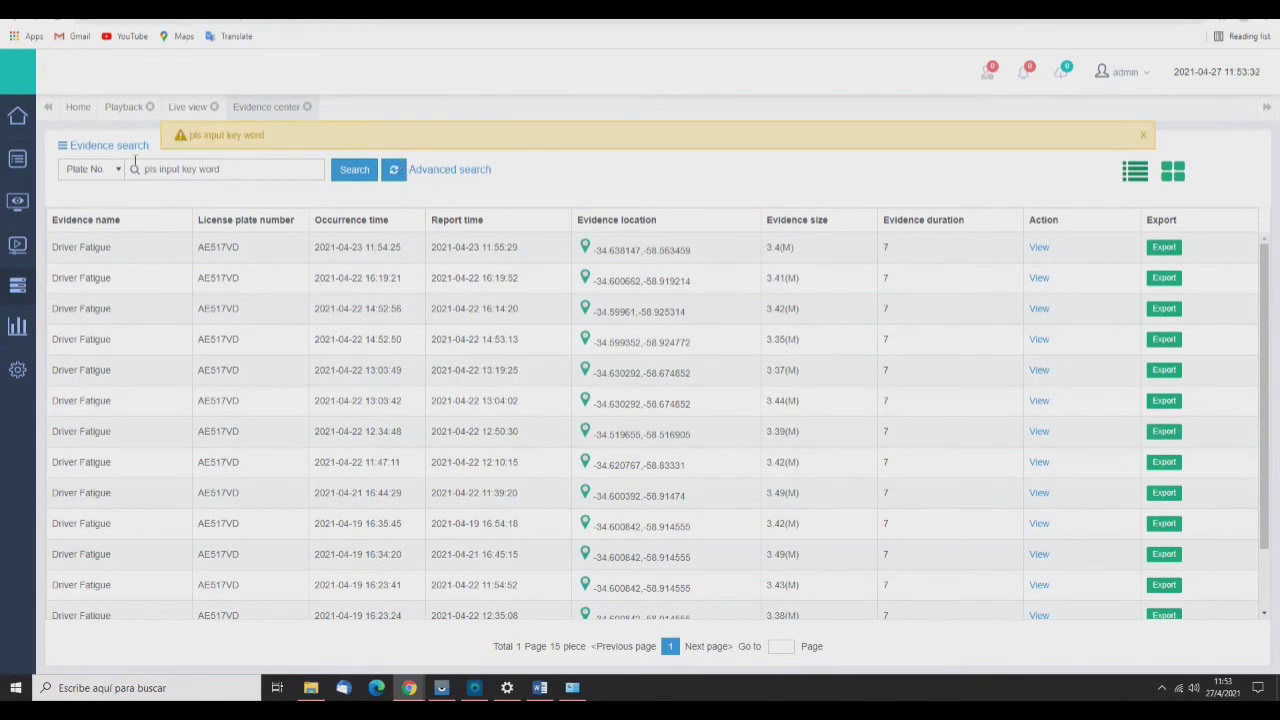
scroll(460, 540, "down", 2)
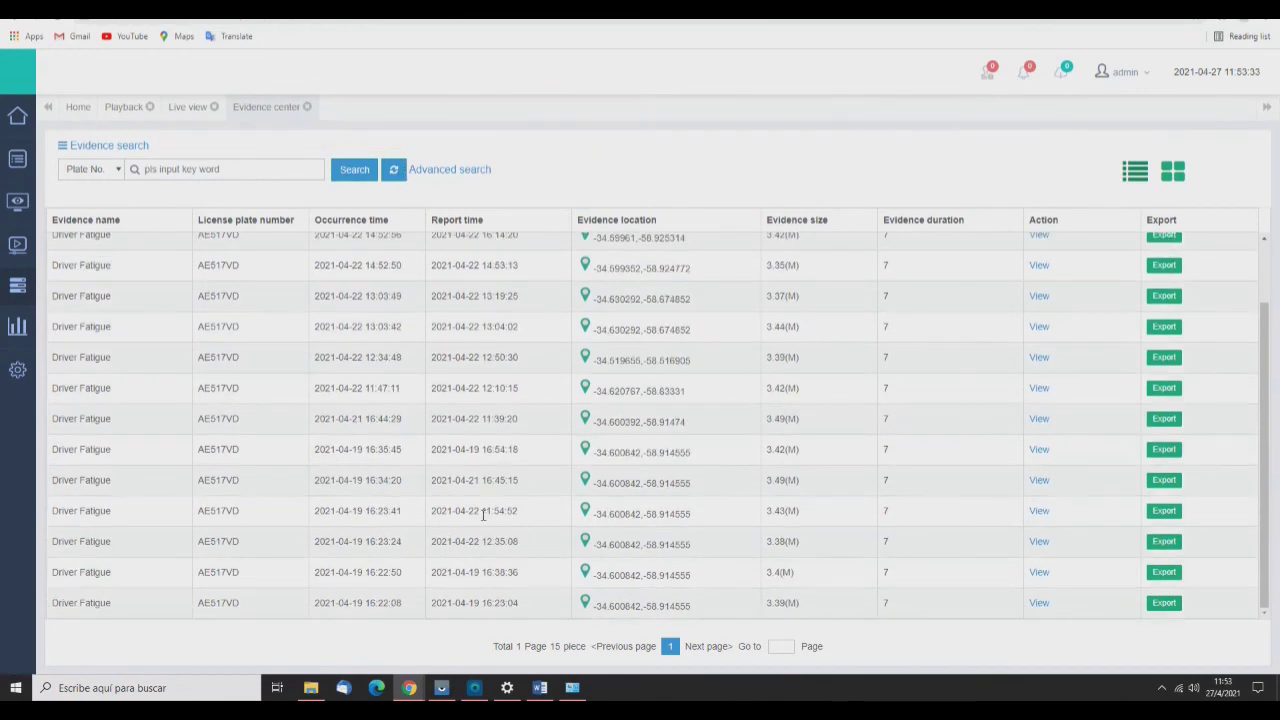
scroll(483, 514, "up", 2)
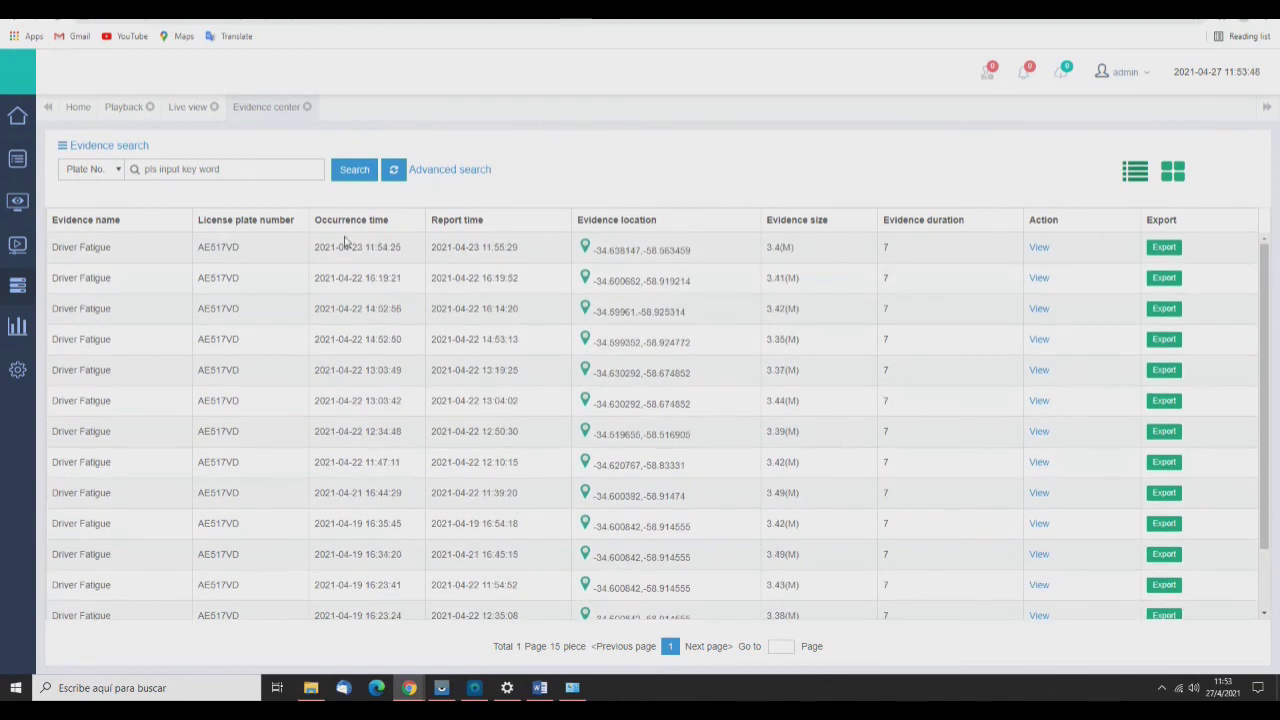
double_click(793, 249)
left_click(822, 287, "shift")
left_click(786, 262)
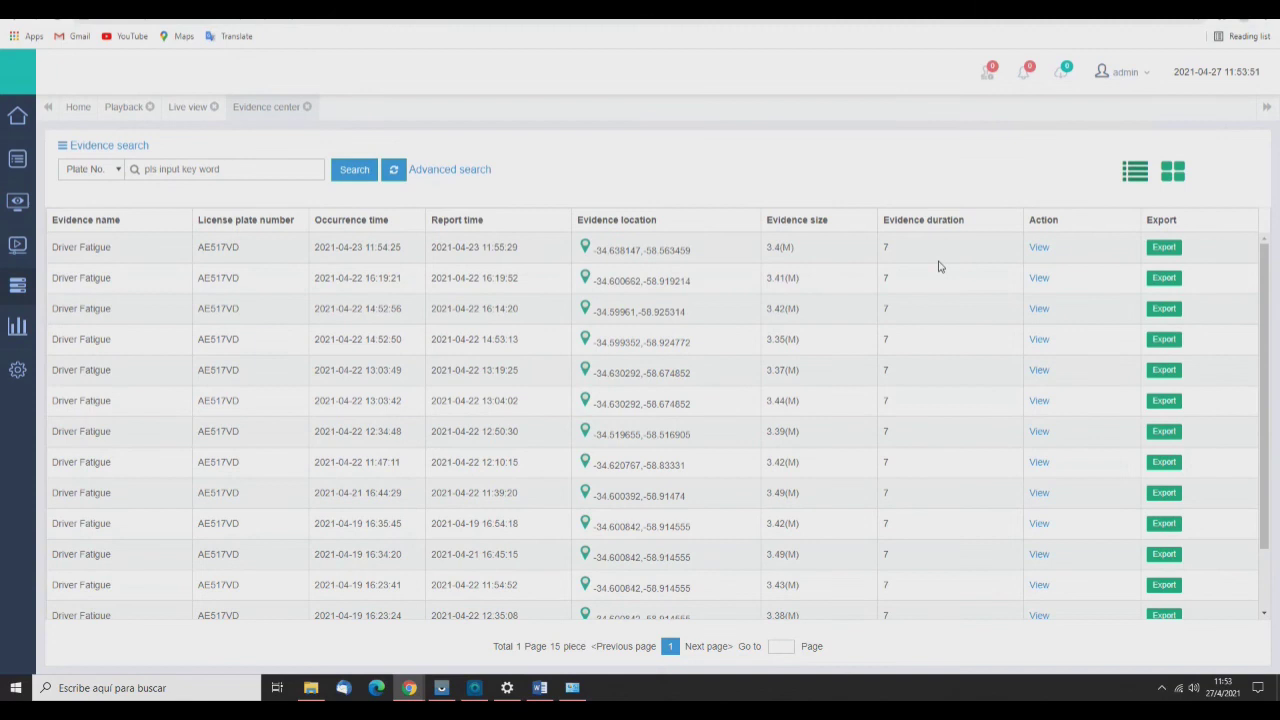
- View the Driver Fatigue evidence of 23 April 2021 at 11:54:25 and inspect the event marker on its map
left_click(1040, 249)
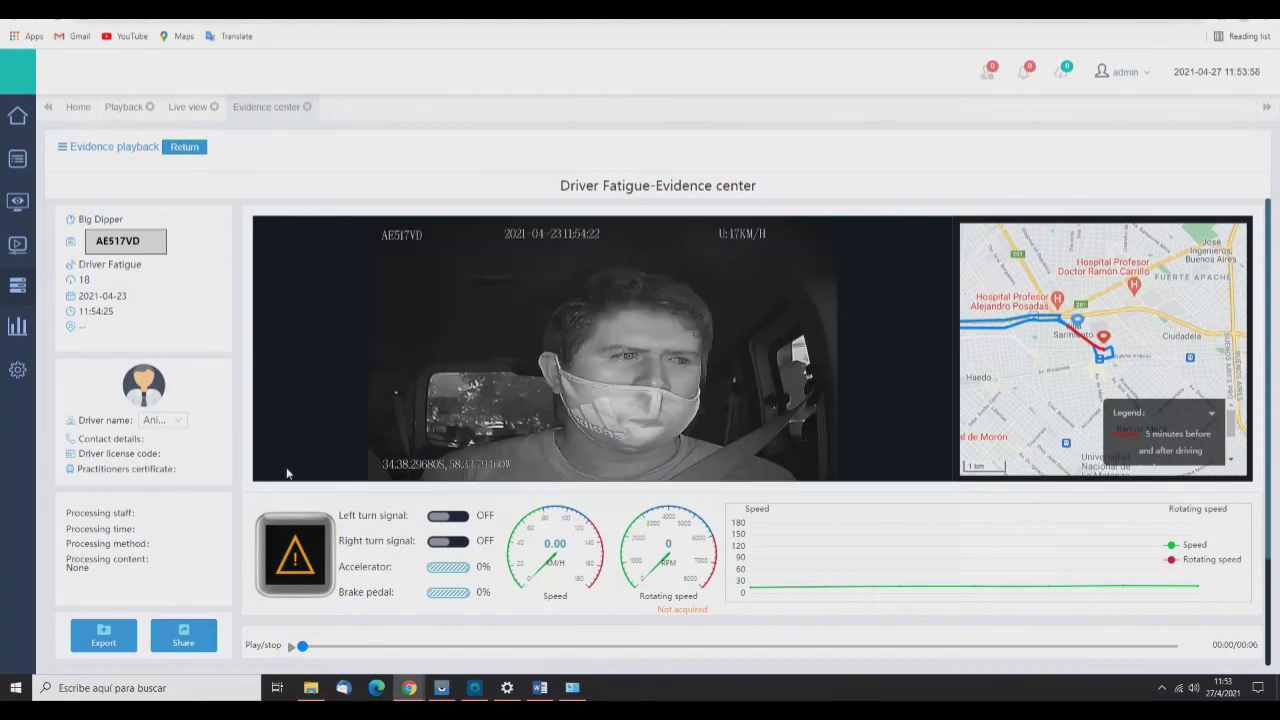
scroll(1080, 348, "up", 2)
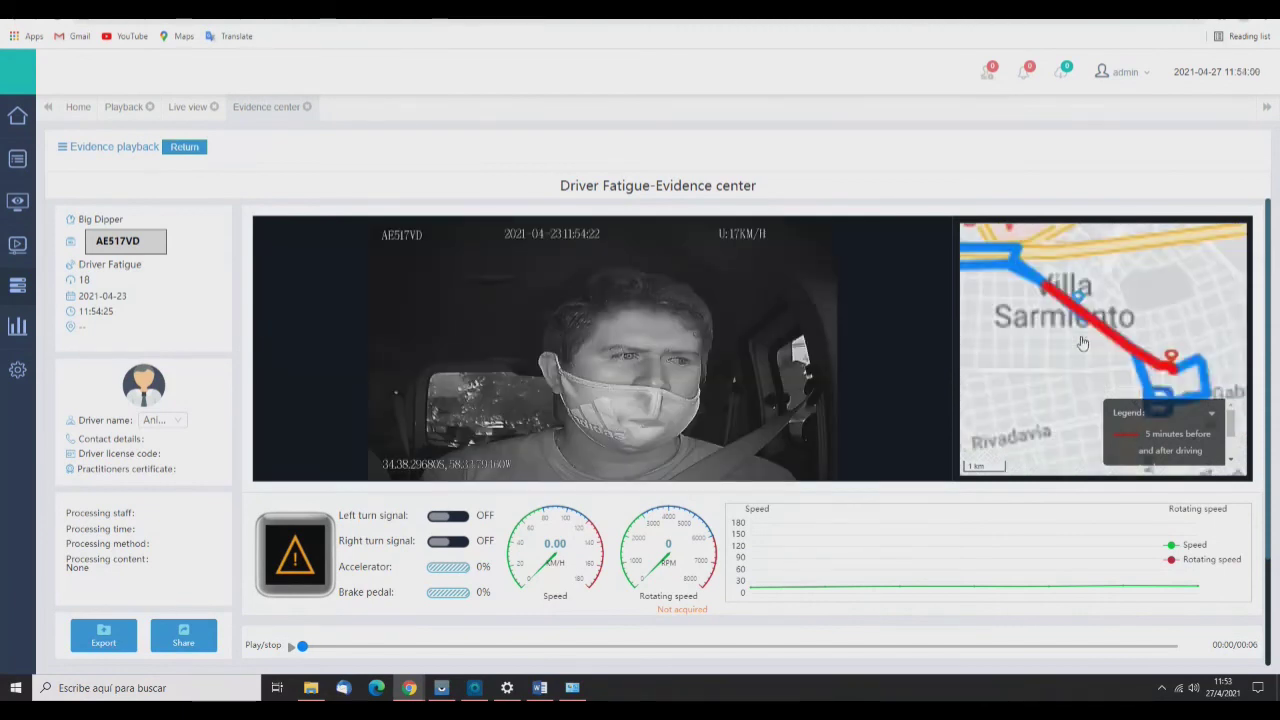
scroll(1071, 385, "down", 2)
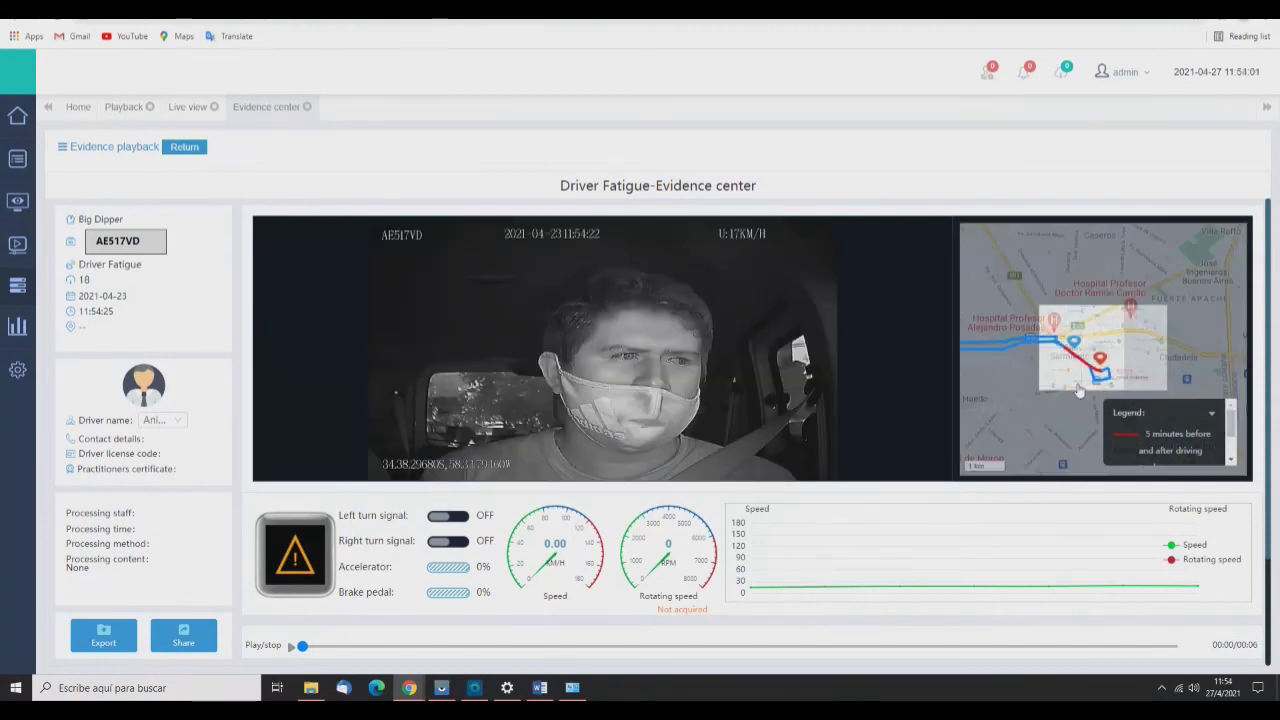
scroll(1110, 382, "up", 2)
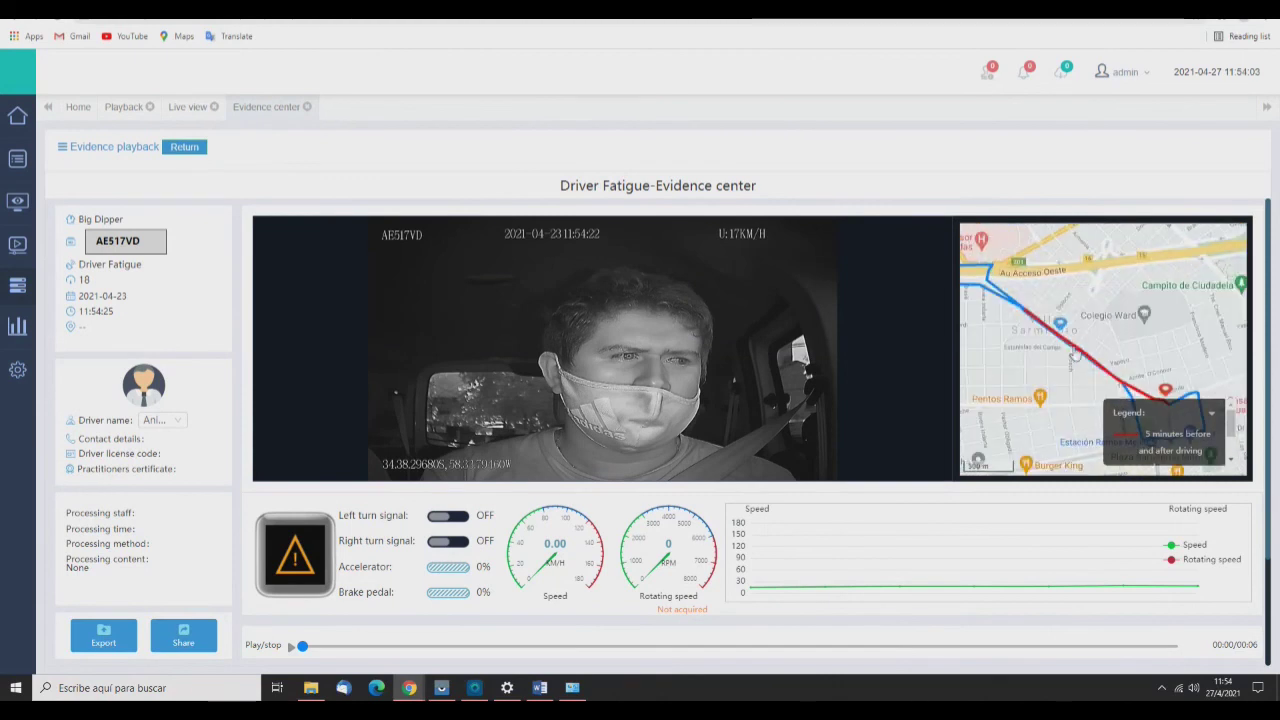
left_click(1143, 385)
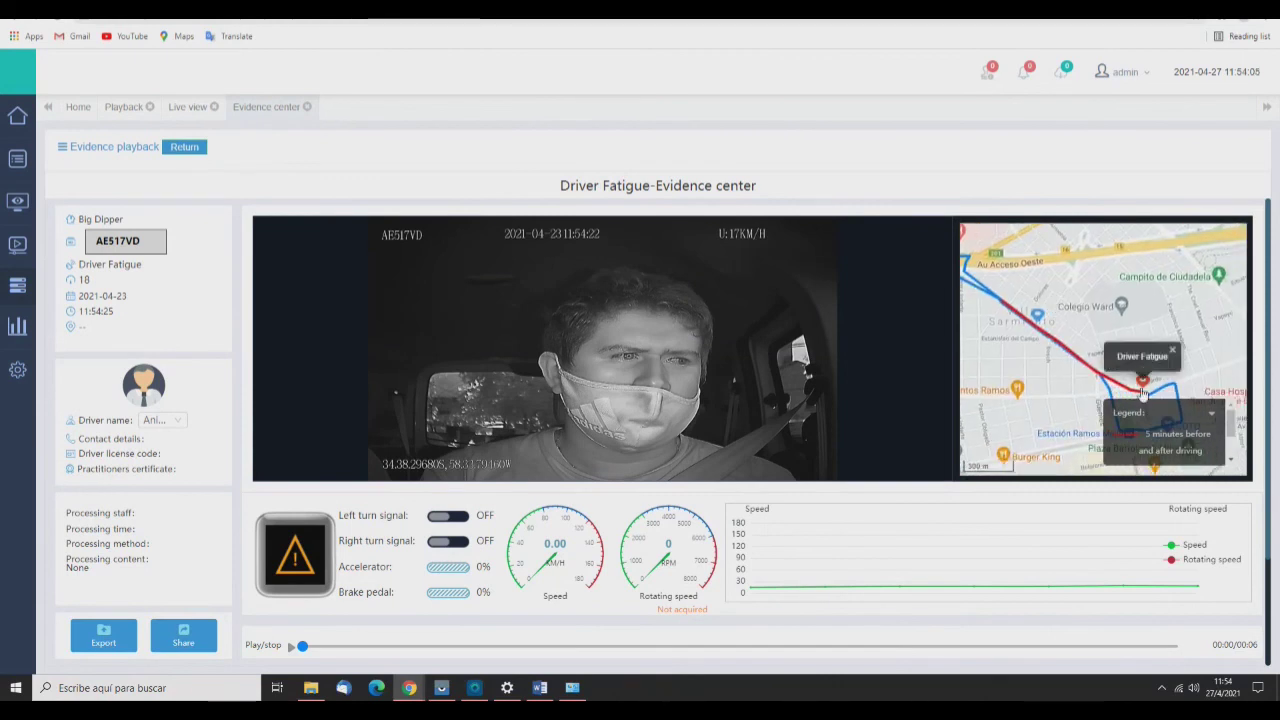
left_click(1144, 387)
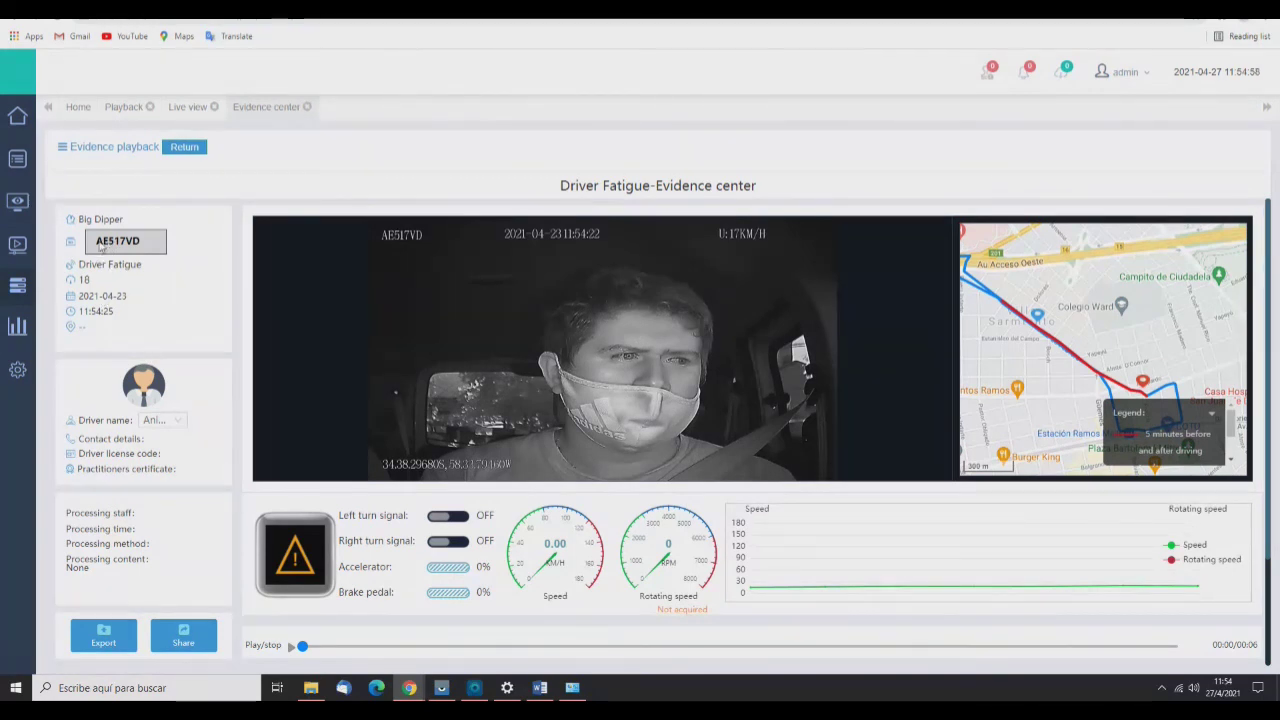
- Check the driver name choices for the fatigue event and try to play its evidence video
left_click(165, 422)
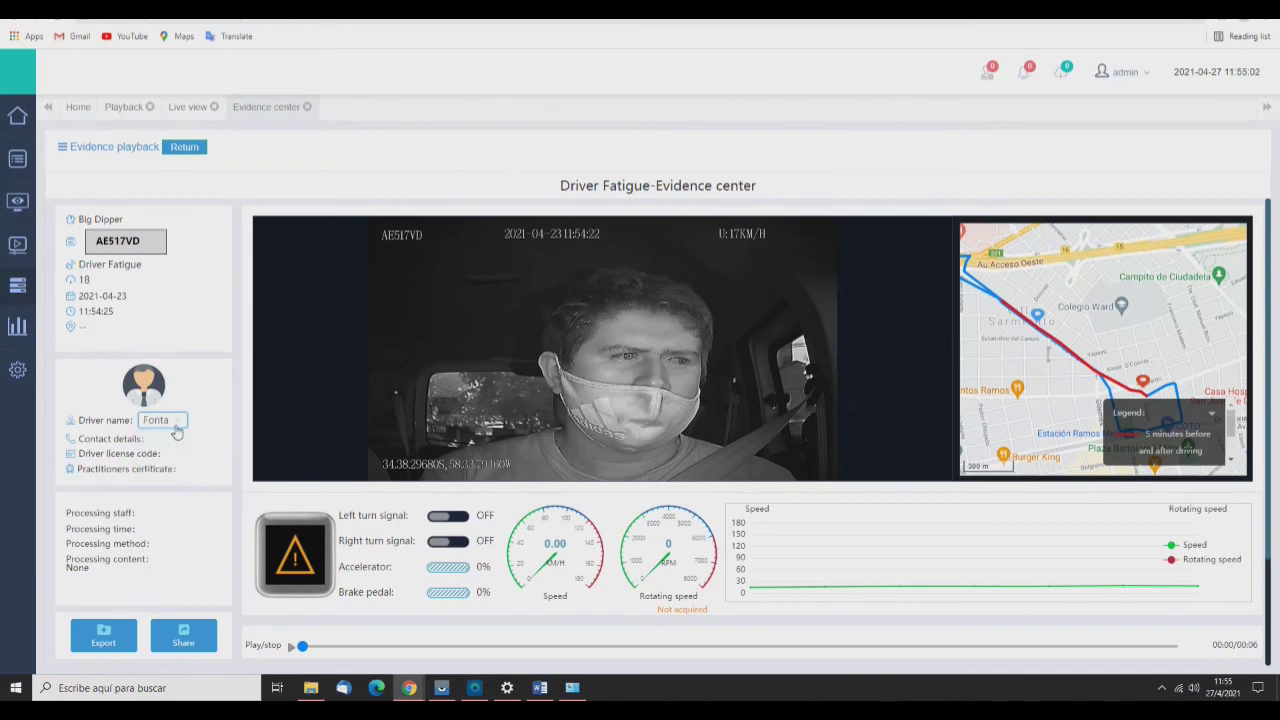
left_click(163, 441)
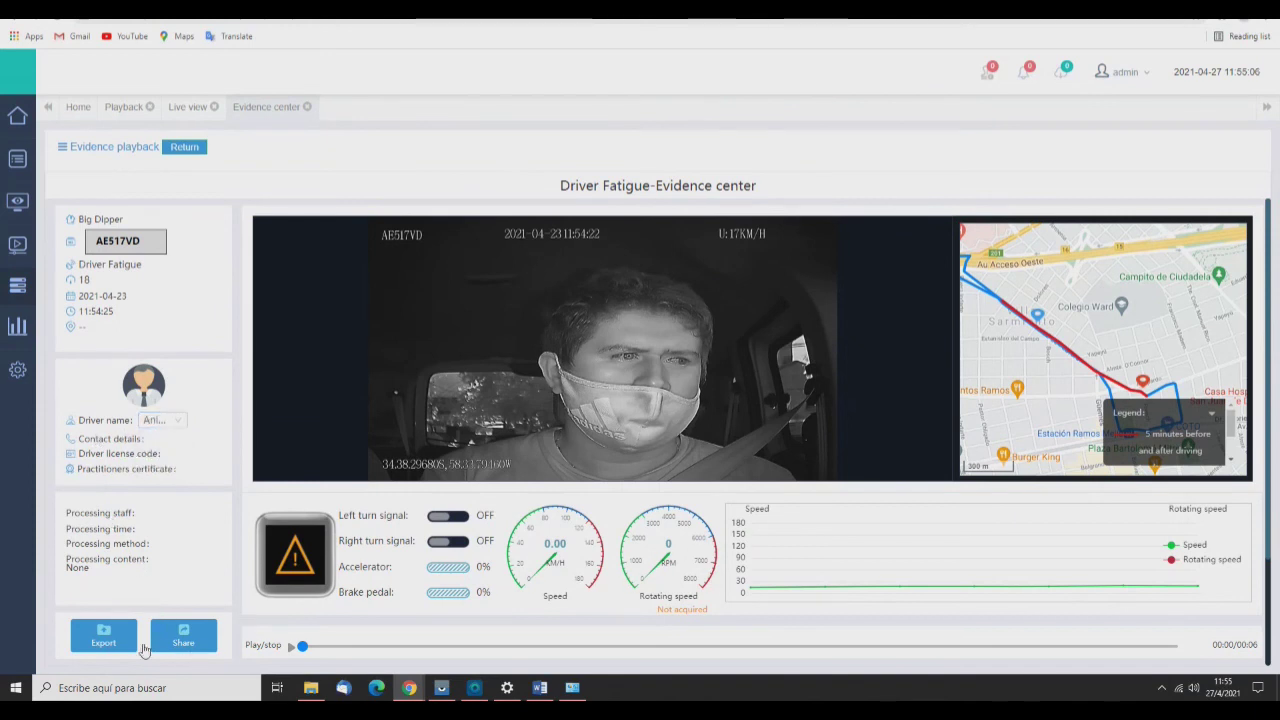
left_click(290, 646)
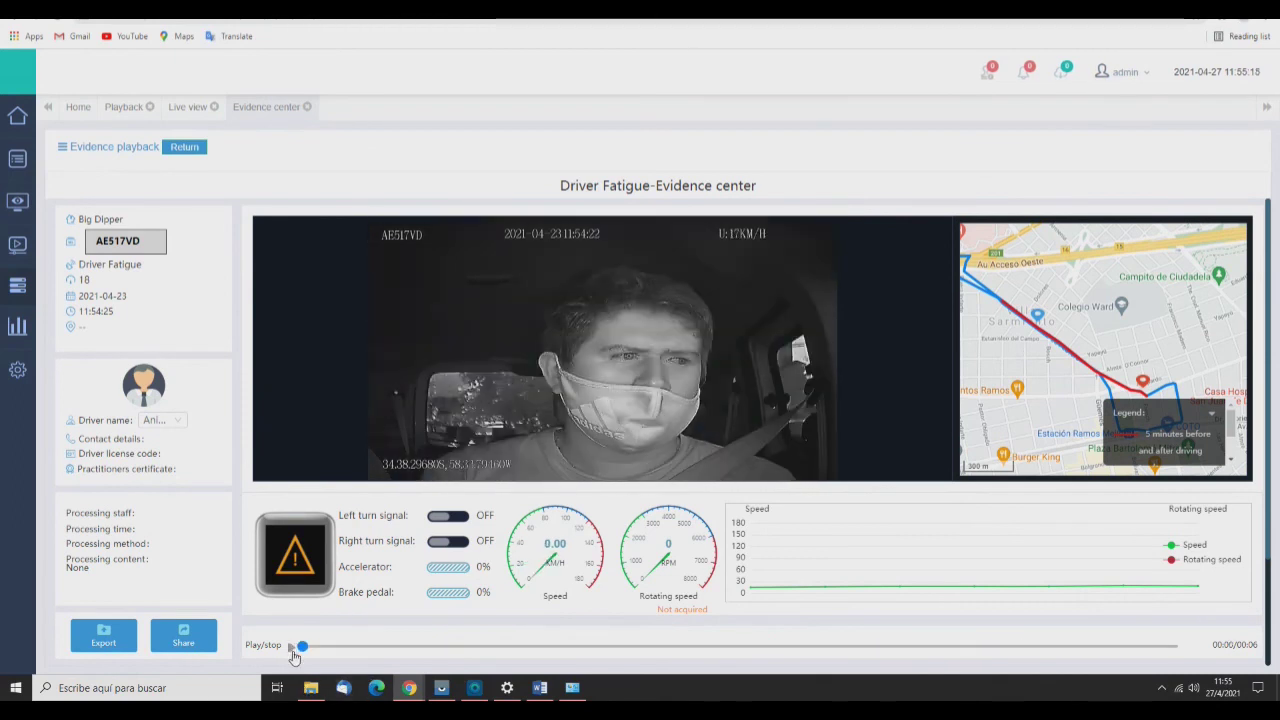
- Examine the driving track for one hour before and after the fatigue event on the evidence map
left_click_drag(1163, 318, 1138, 228)
scroll(1170, 432, "down", 2)
left_click_drag(1150, 330, 1160, 338)
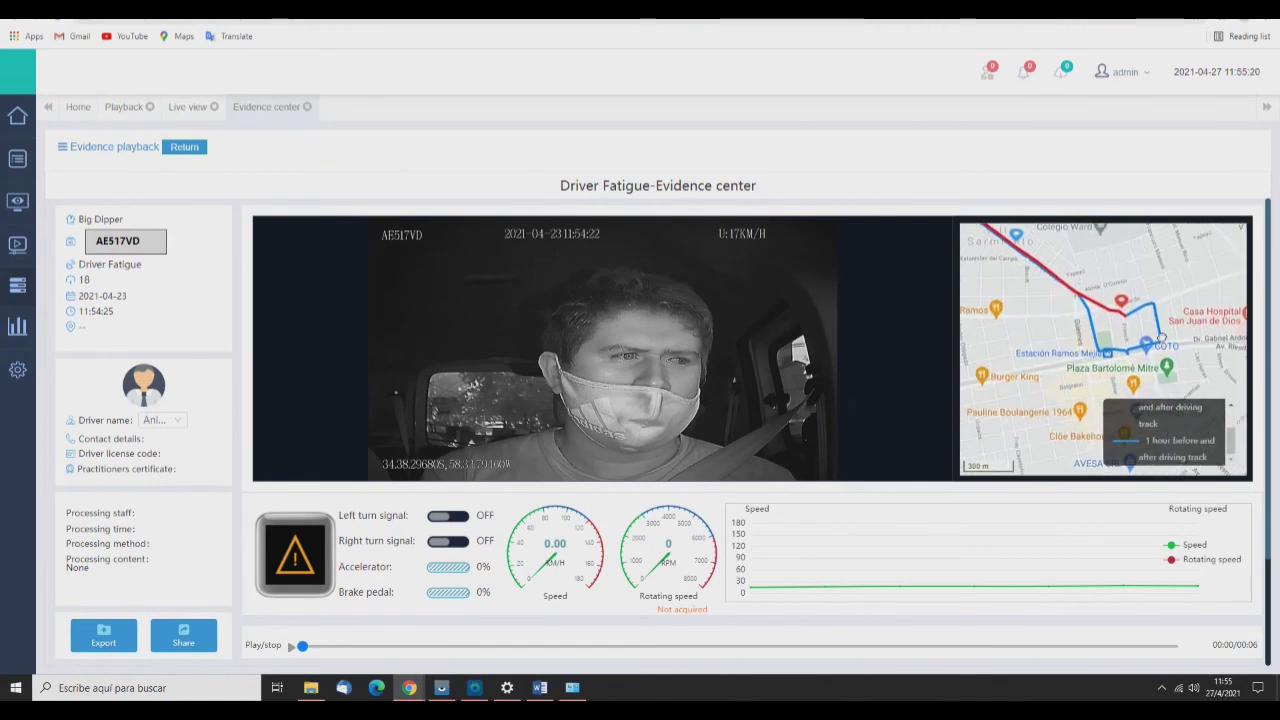
- Trace the blue one-hour driving track westward on the evidence map to its end near Plaza Oeste Shopping
scroll(1187, 429, "down", 1)
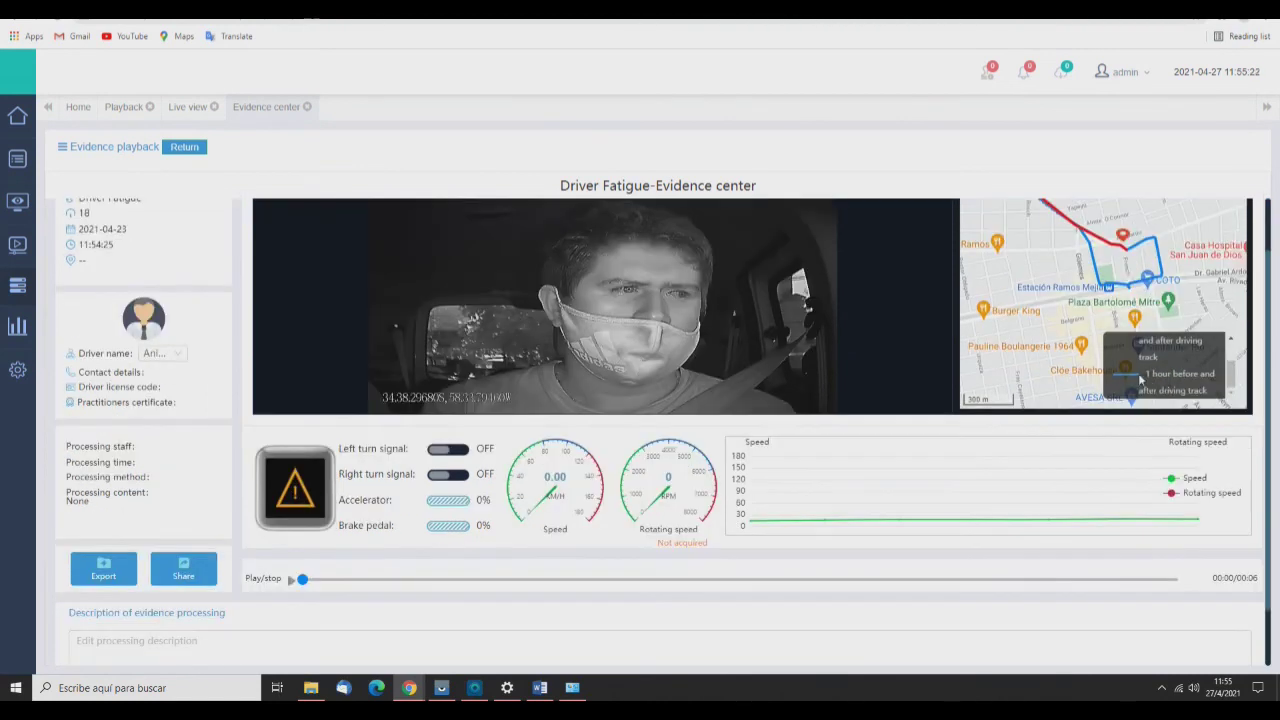
scroll(1143, 382, "down", 2)
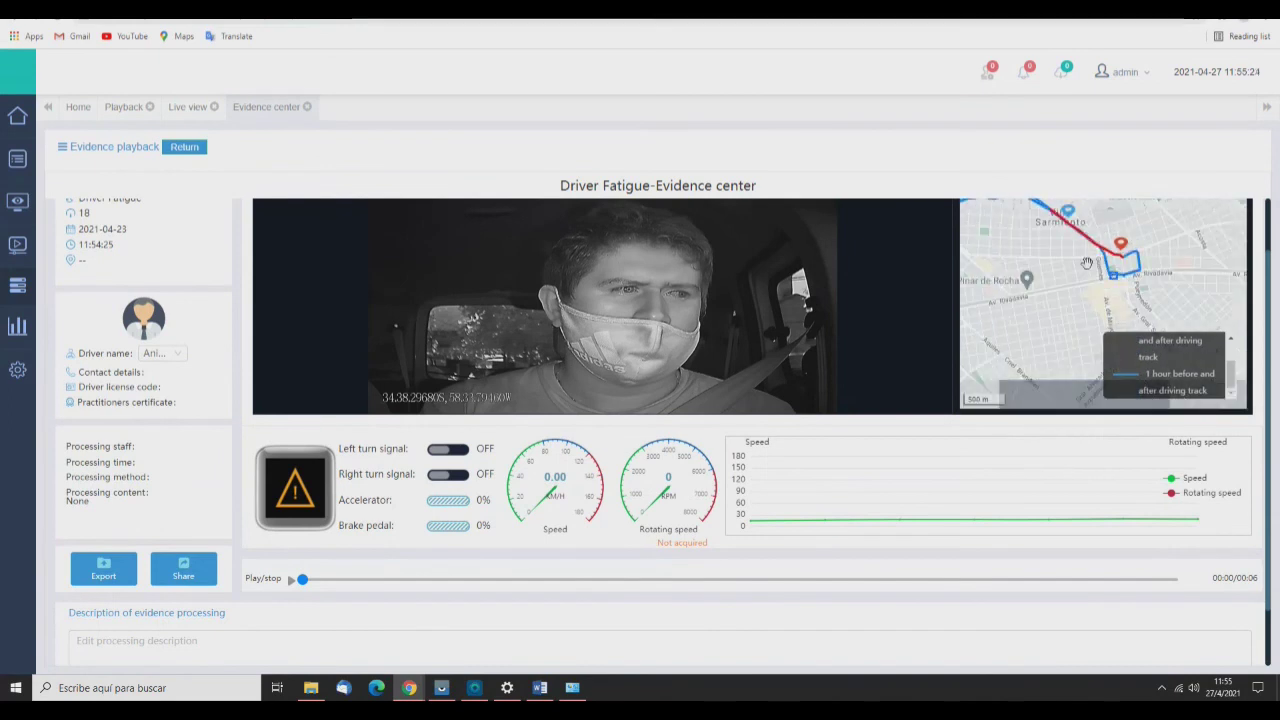
scroll(1143, 354, "down", 3)
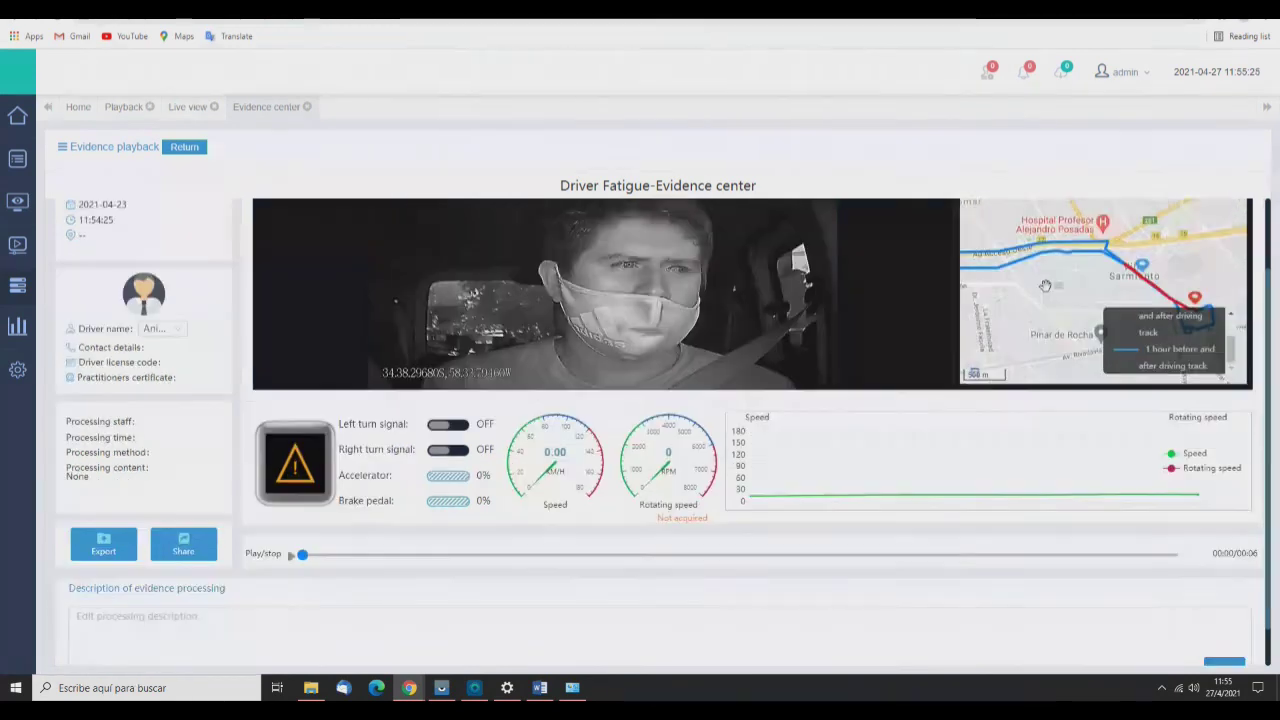
left_click_drag(1088, 276, 1130, 282)
left_click_drag(975, 285, 1156, 291)
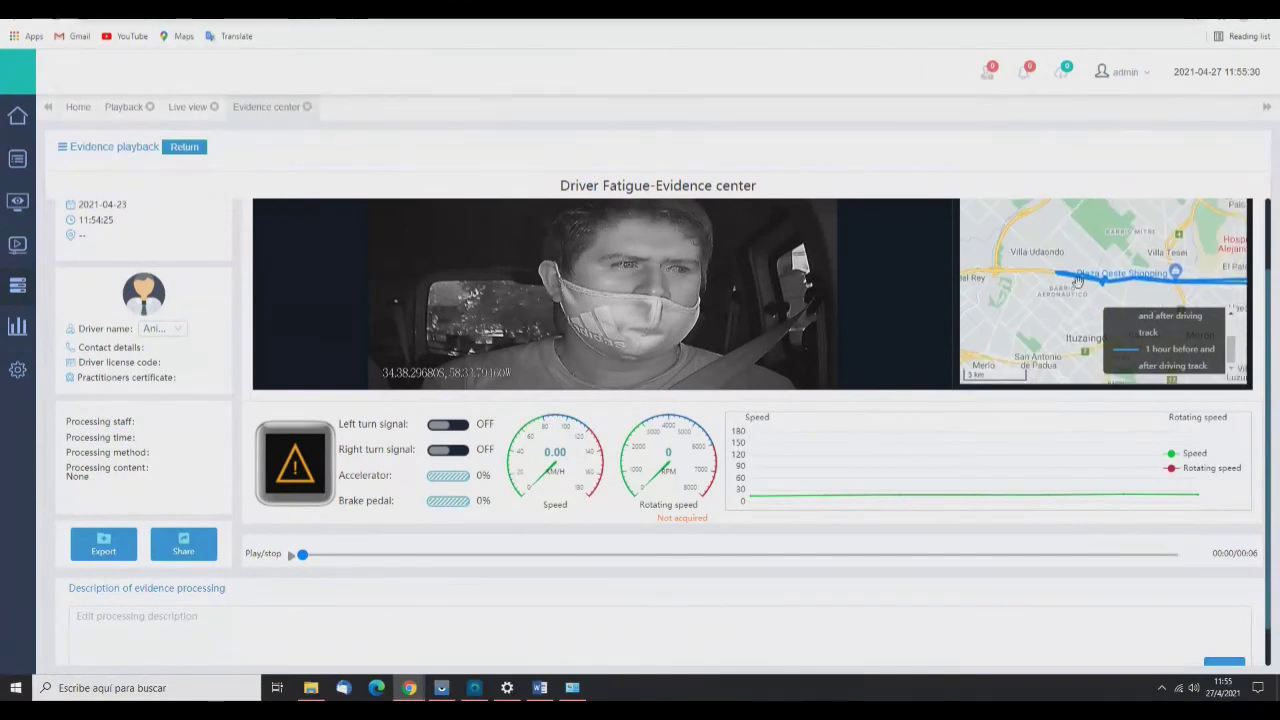
- Return to the evidence list and export the Driver Fatigue record that occurred on 22 April 2021 at 13:03:42
left_click(186, 148)
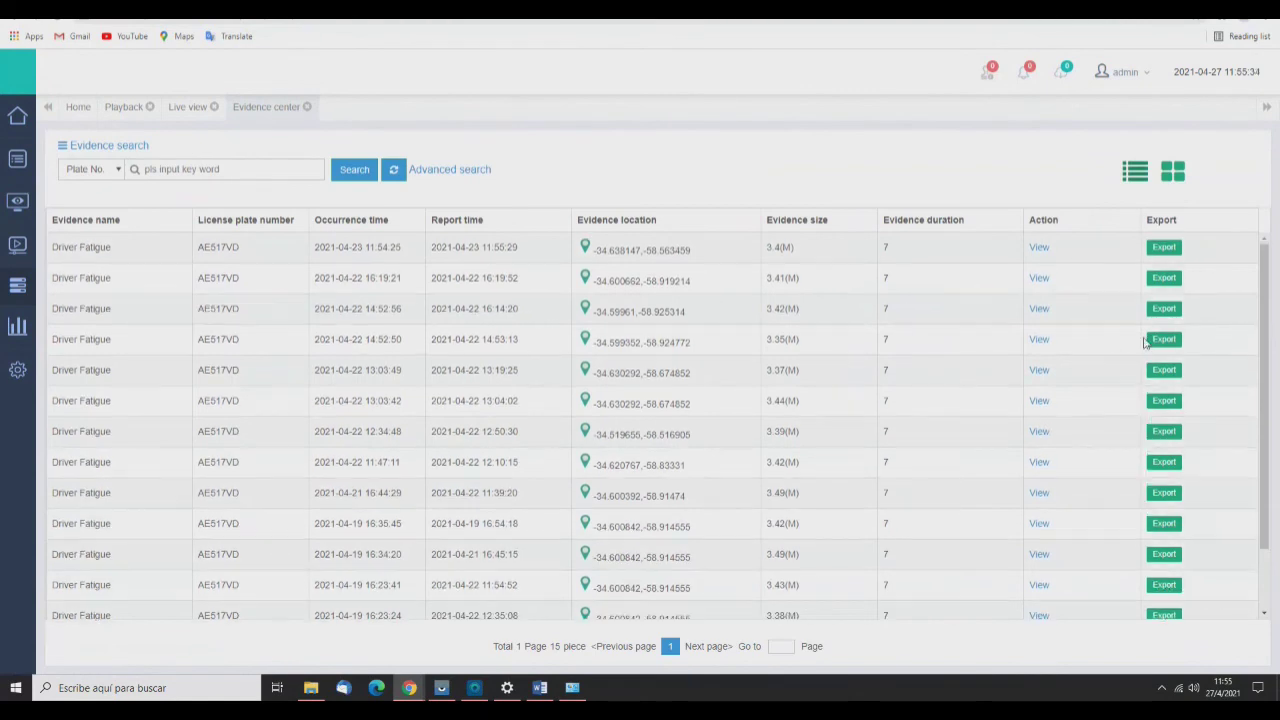
left_click(1164, 404)
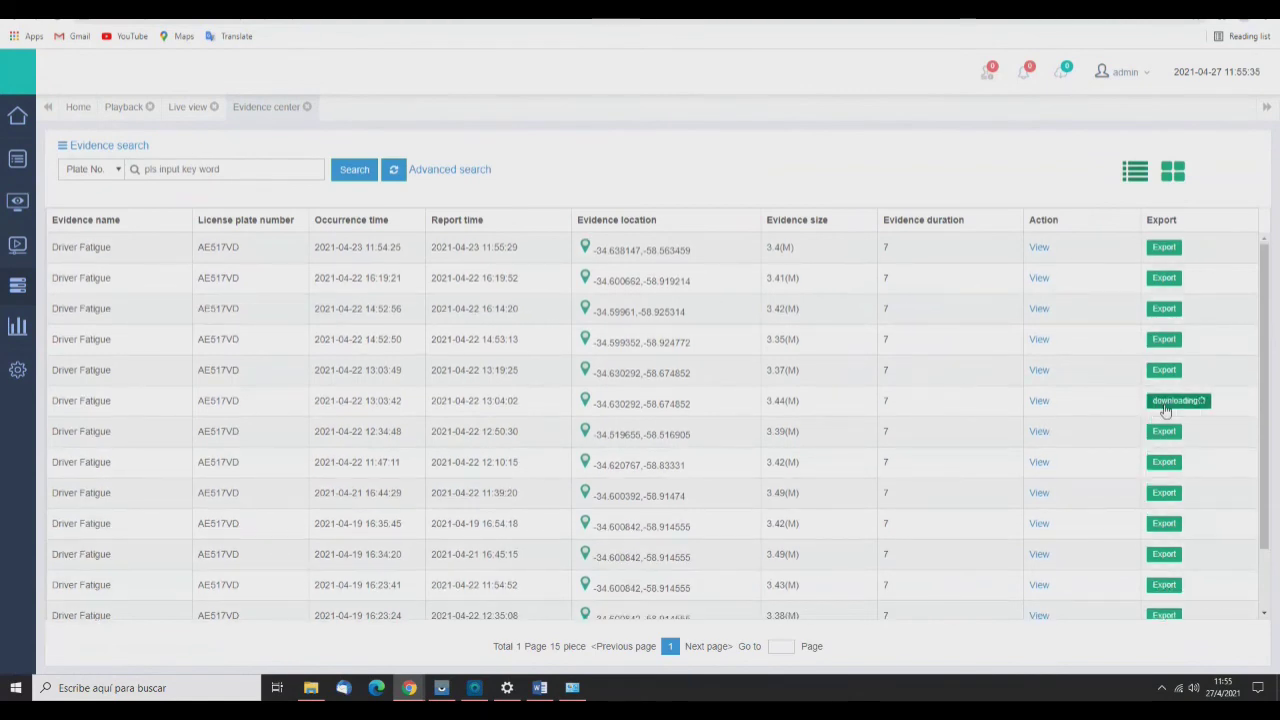